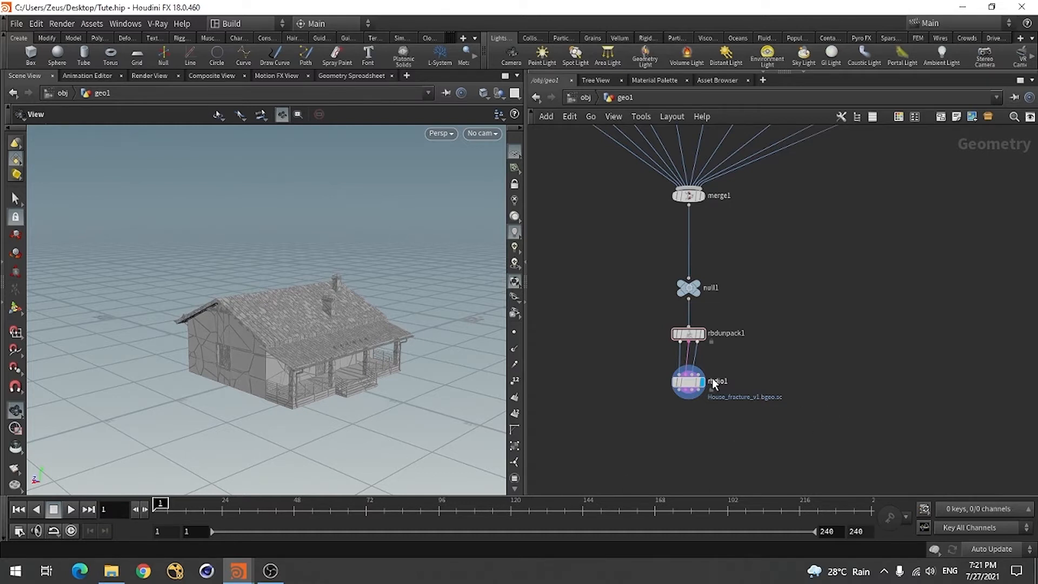
Examine the node network from the separate fracture branches down through the merge, null and RBD Unpack nodes
{"action": "scroll", "coordinate": [776, 394], "scroll_direction": "down", "scroll_amount": 5}
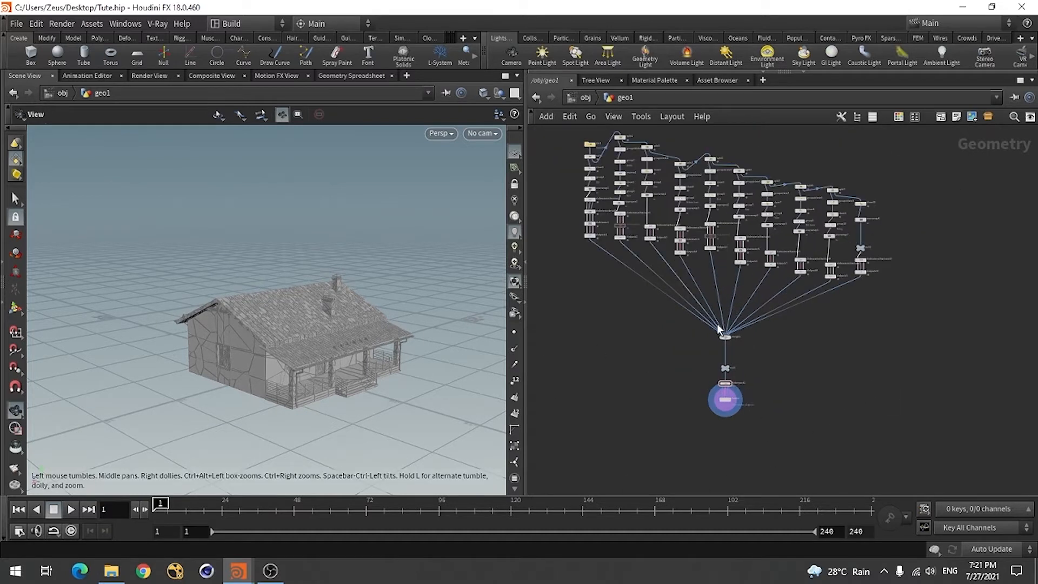
{"action": "scroll", "coordinate": [718, 329], "scroll_direction": "up", "scroll_amount": 3}
{"action": "scroll", "coordinate": [751, 345], "scroll_direction": "down", "scroll_amount": 3}
{"action": "scroll", "coordinate": [762, 377], "scroll_direction": "up", "scroll_amount": 4}
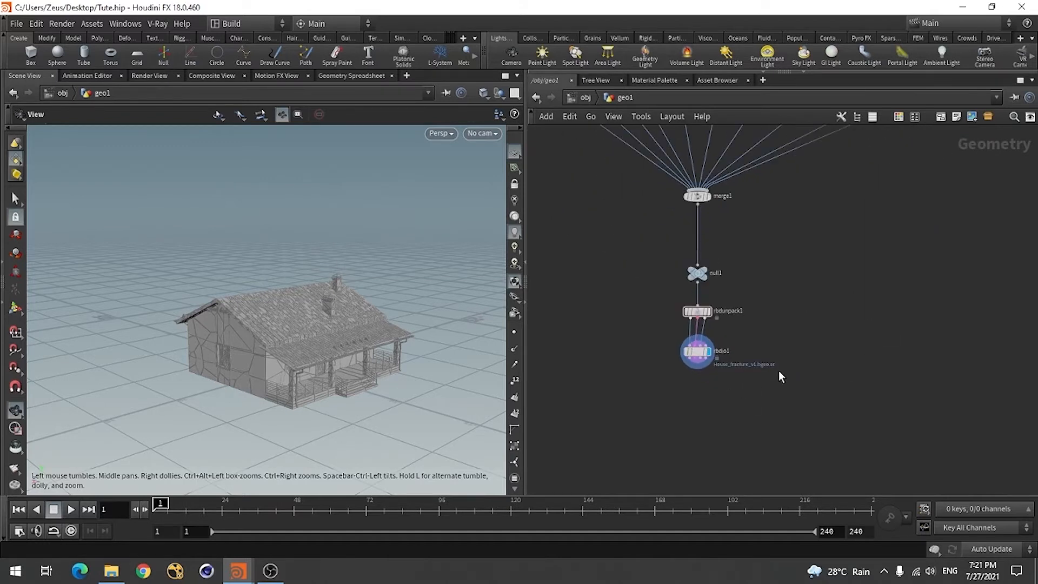
{"action": "scroll", "coordinate": [734, 378], "scroll_direction": "down", "scroll_amount": 3}
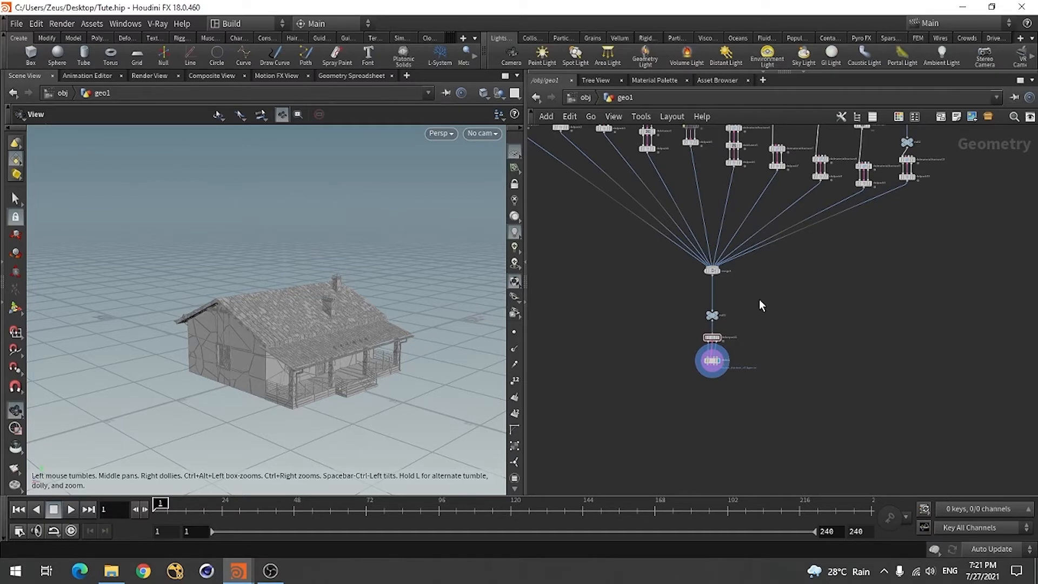
{"action": "key", "text": "h"}
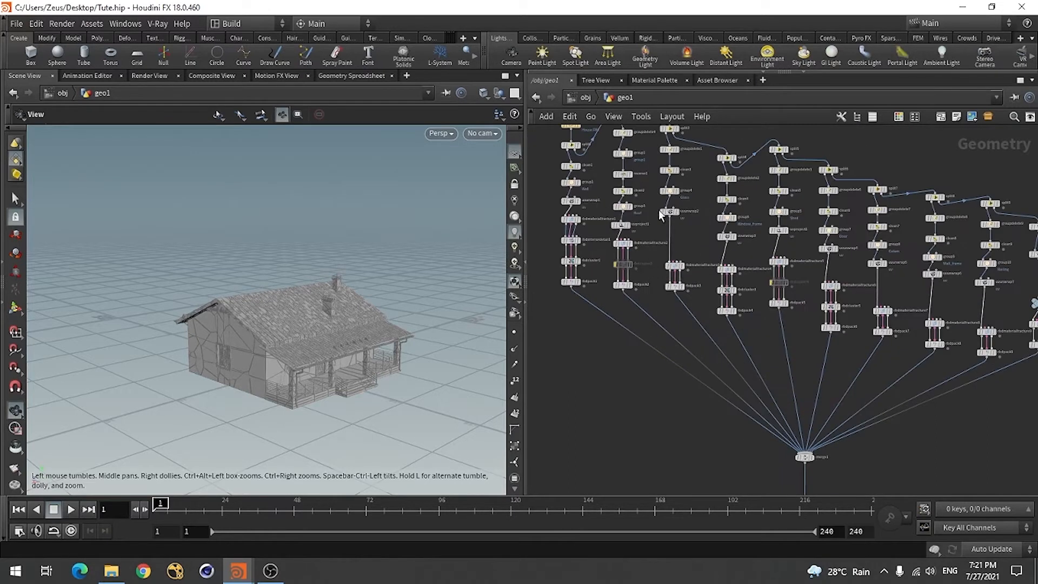
{"action": "scroll", "coordinate": [659, 243], "scroll_direction": "up", "scroll_amount": 5}
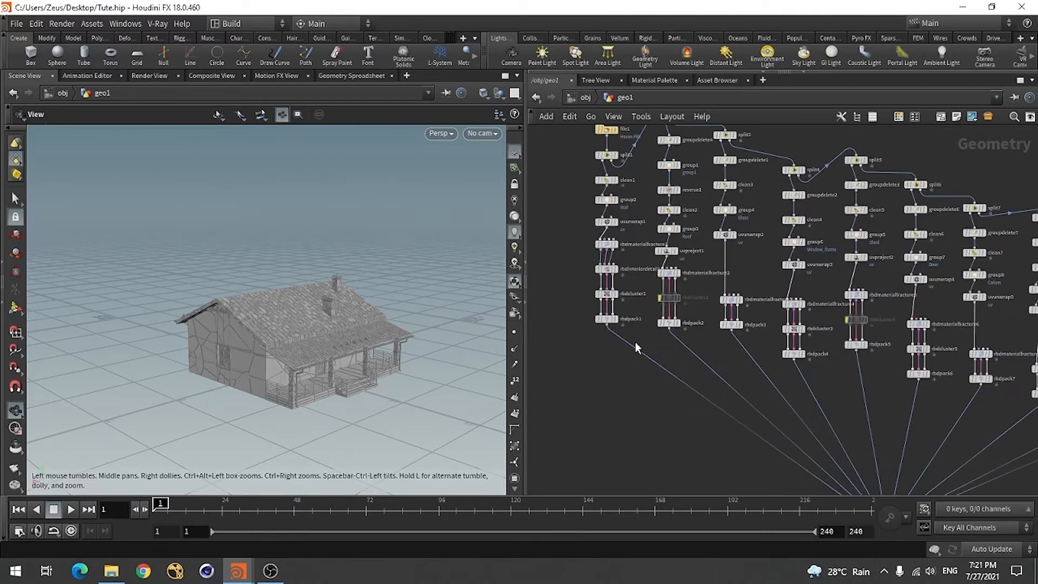
{"action": "scroll", "coordinate": [657, 343], "scroll_direction": "down", "scroll_amount": 2}
{"action": "scroll", "coordinate": [652, 319], "scroll_direction": "up", "scroll_amount": 2}
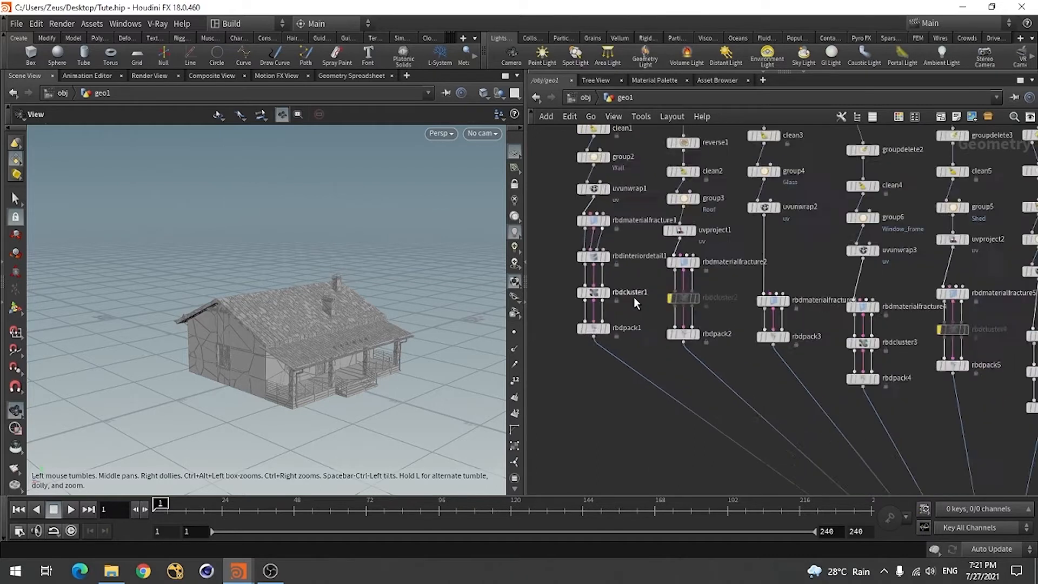
{"action": "scroll", "coordinate": [627, 254], "scroll_direction": "up", "scroll_amount": 2}
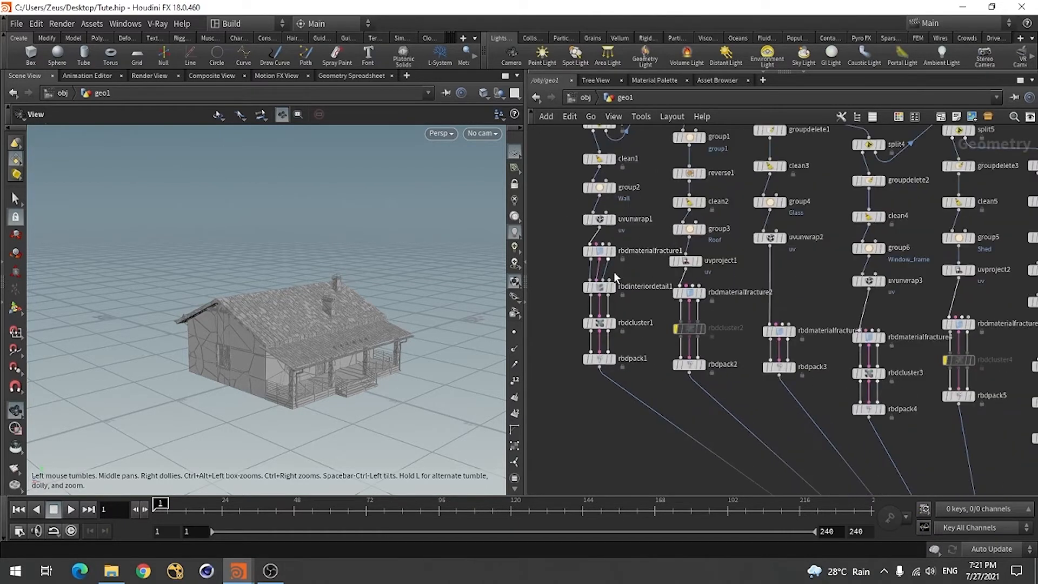
{"action": "scroll", "coordinate": [720, 343], "scroll_direction": "down", "scroll_amount": 4}
{"action": "scroll", "coordinate": [787, 358], "scroll_direction": "up", "scroll_amount": 3}
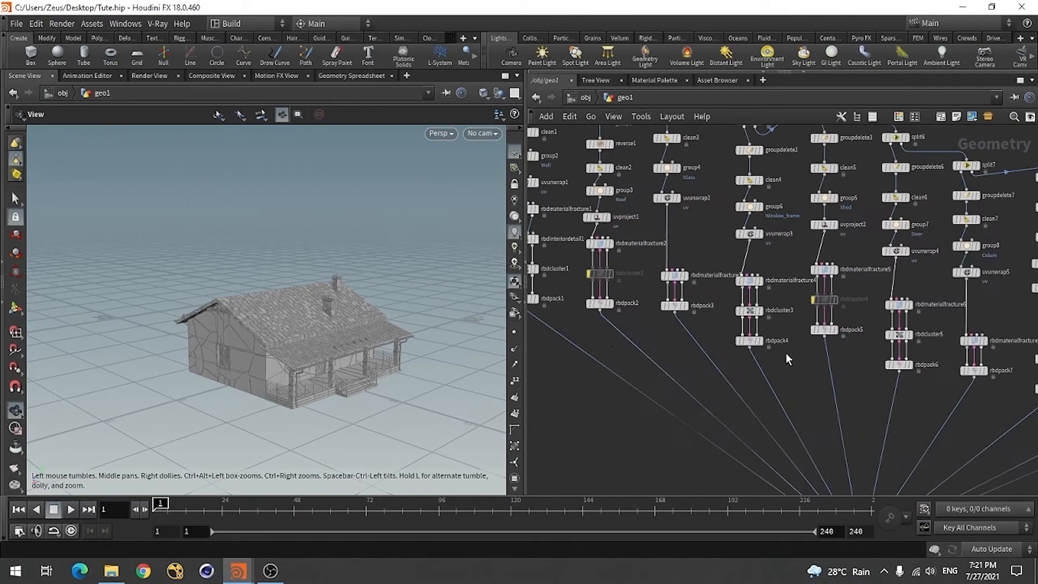
{"action": "scroll", "coordinate": [727, 331], "scroll_direction": "down", "scroll_amount": 3}
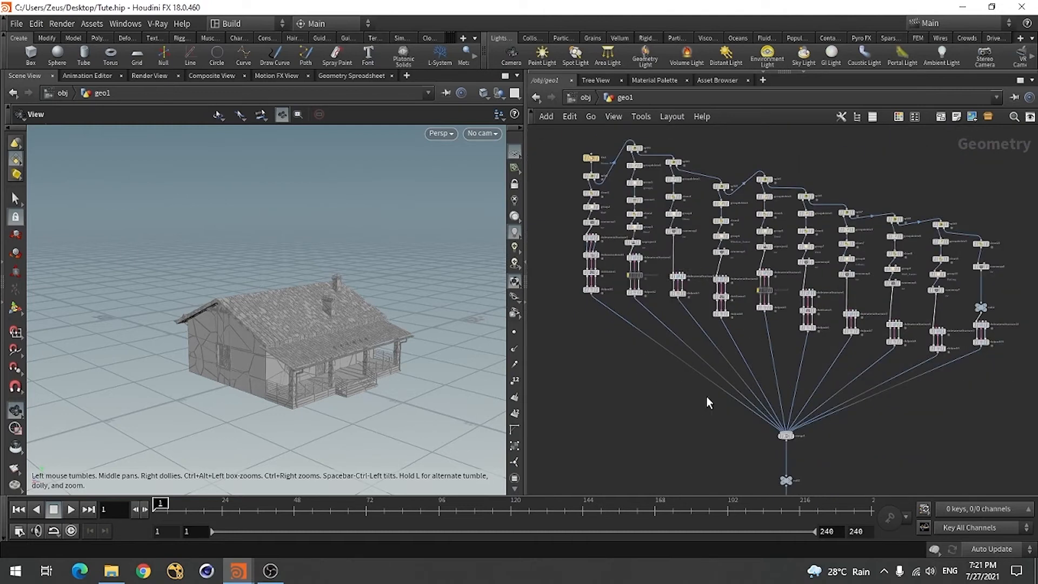
{"action": "scroll", "coordinate": [941, 361], "scroll_direction": "up", "scroll_amount": 1}
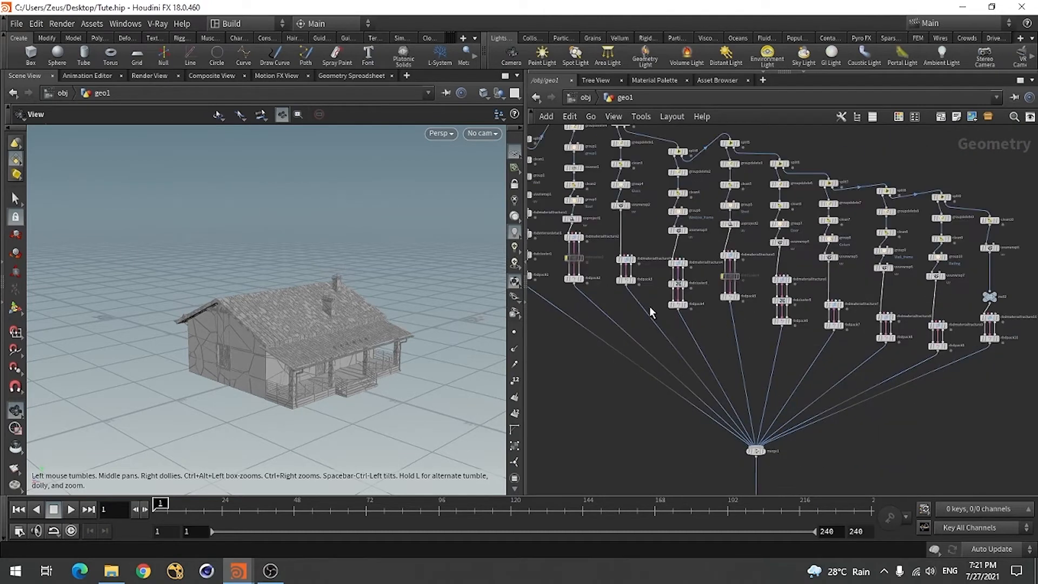
{"action": "scroll", "coordinate": [652, 313], "scroll_direction": "up", "scroll_amount": 3}
{"action": "scroll", "coordinate": [707, 308], "scroll_direction": "down", "scroll_amount": 7}
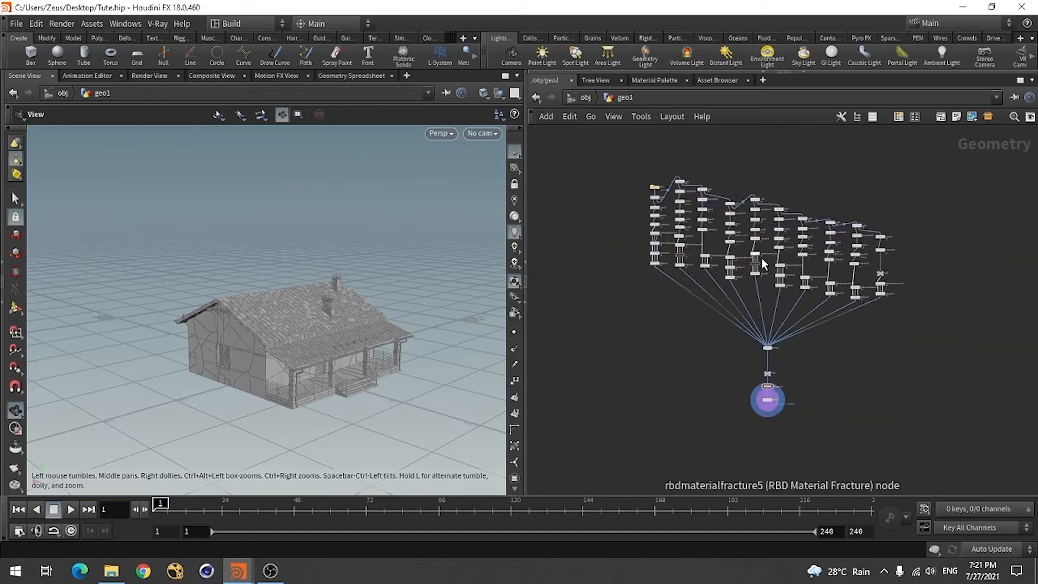
{"action": "scroll", "coordinate": [766, 378], "scroll_direction": "up", "scroll_amount": 6}
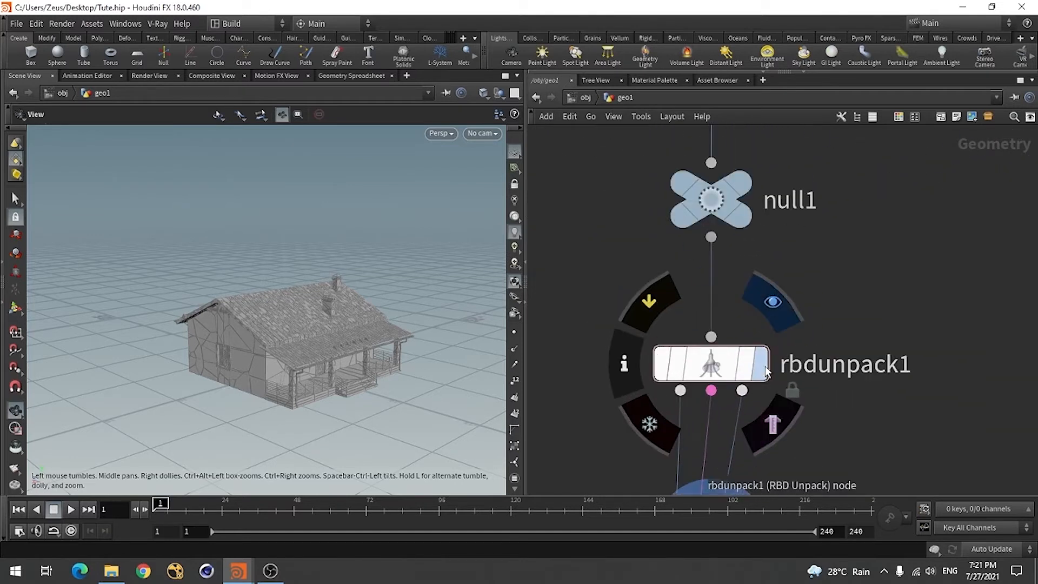
Select the rbdio1 node below the RBD Unpack node and show its parameters in the network view
{"action": "scroll", "coordinate": [767, 371], "scroll_direction": "down", "scroll_amount": 5}
{"action": "left_click", "coordinate": [647, 369]}
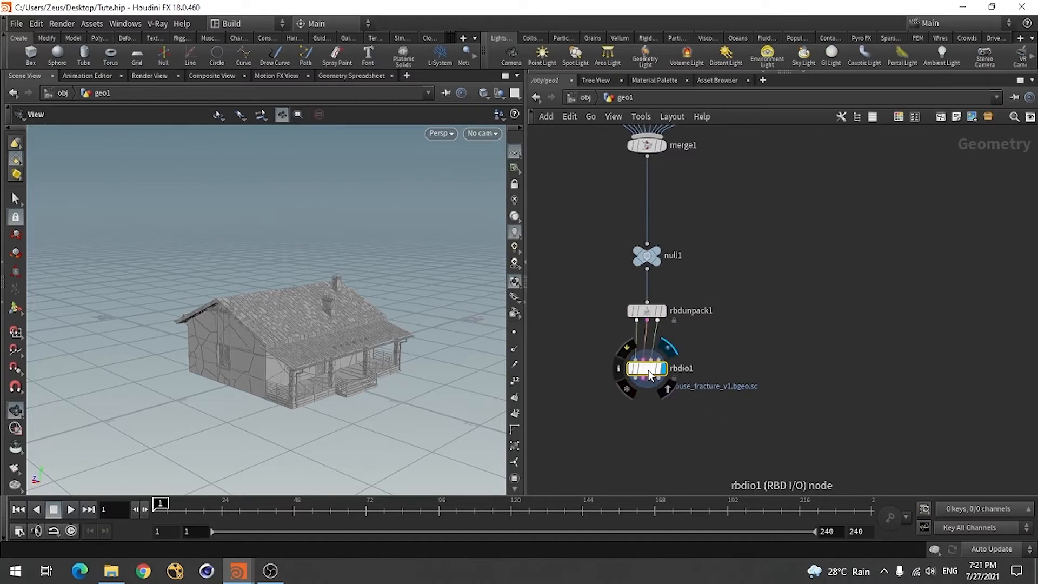
{"action": "key", "text": "p"}
{"action": "scroll", "coordinate": [563, 271], "scroll_direction": "down", "scroll_amount": 3}
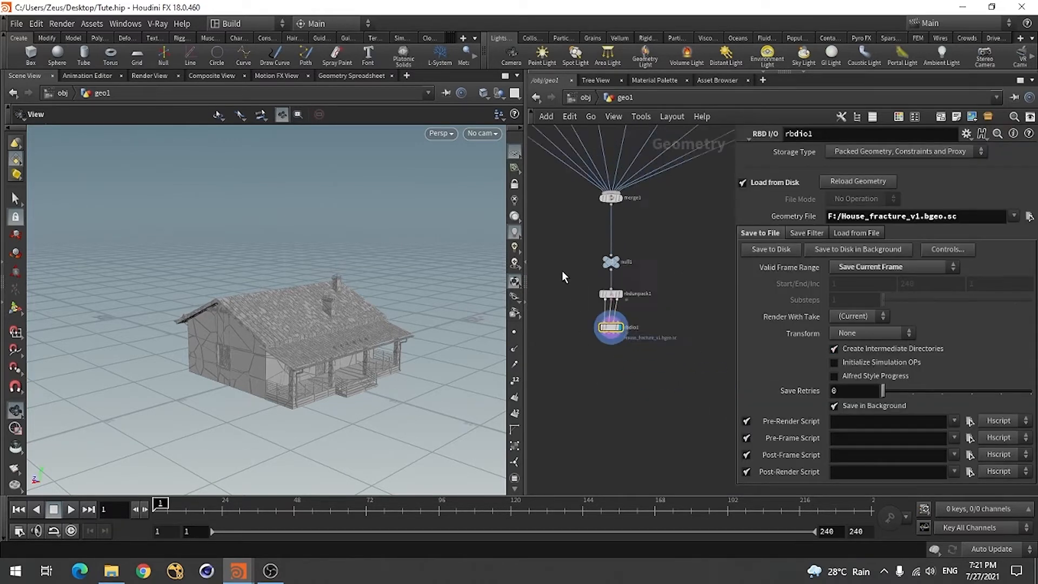
{"action": "scroll", "coordinate": [646, 347], "scroll_direction": "up", "scroll_amount": 3}
{"action": "scroll", "coordinate": [677, 372], "scroll_direction": "down", "scroll_amount": 3}
{"action": "scroll", "coordinate": [611, 344], "scroll_direction": "up", "scroll_amount": 4}
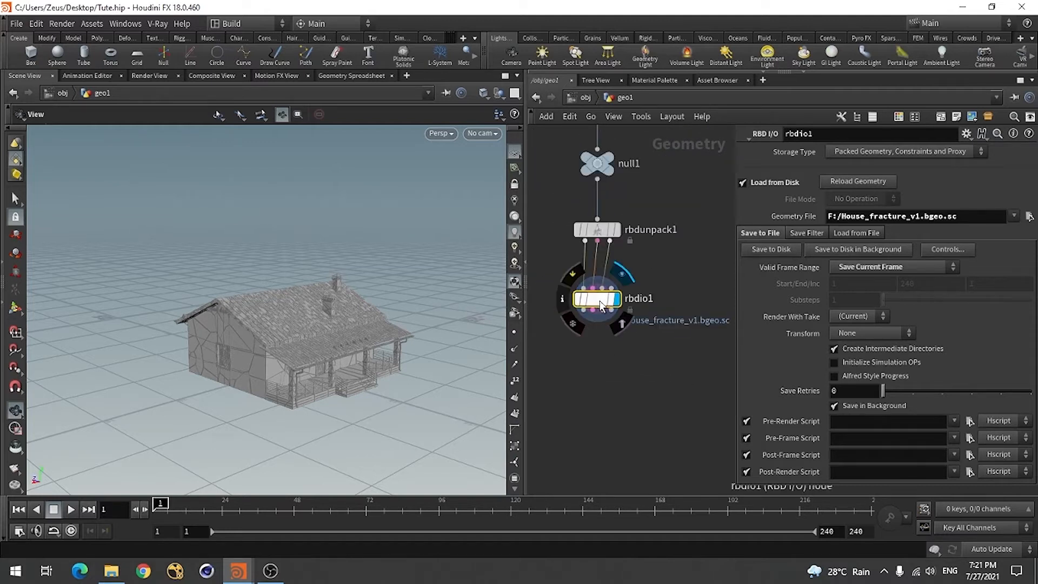
Widen the network editor by narrowing the scene view, keeping the rbdio1 node in sight
{"action": "left_click_drag", "start_coordinate": [278, 382], "coordinate": [304, 364]}
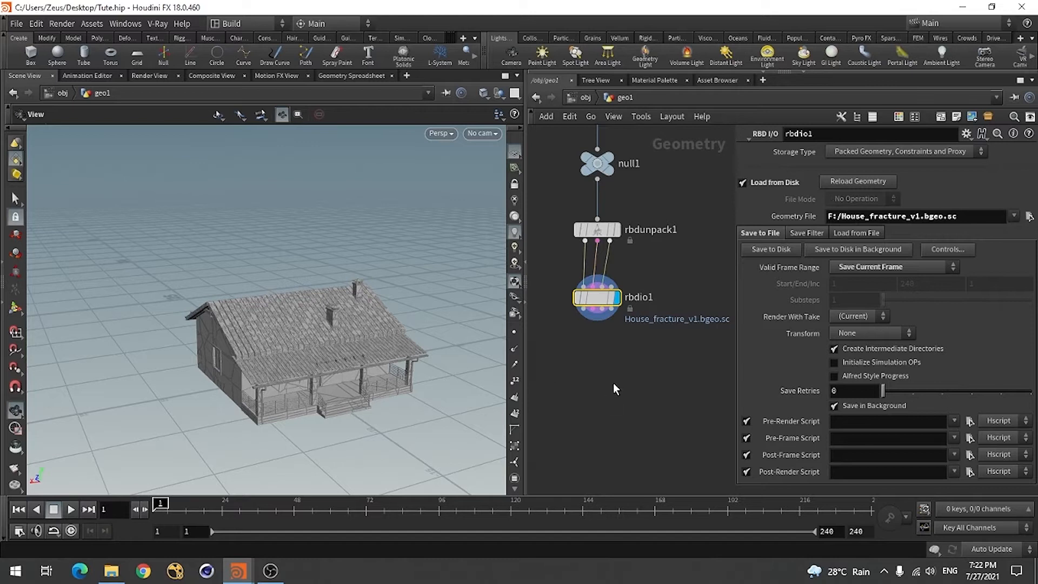
{"action": "scroll", "coordinate": [636, 365], "scroll_direction": "down", "scroll_amount": 5}
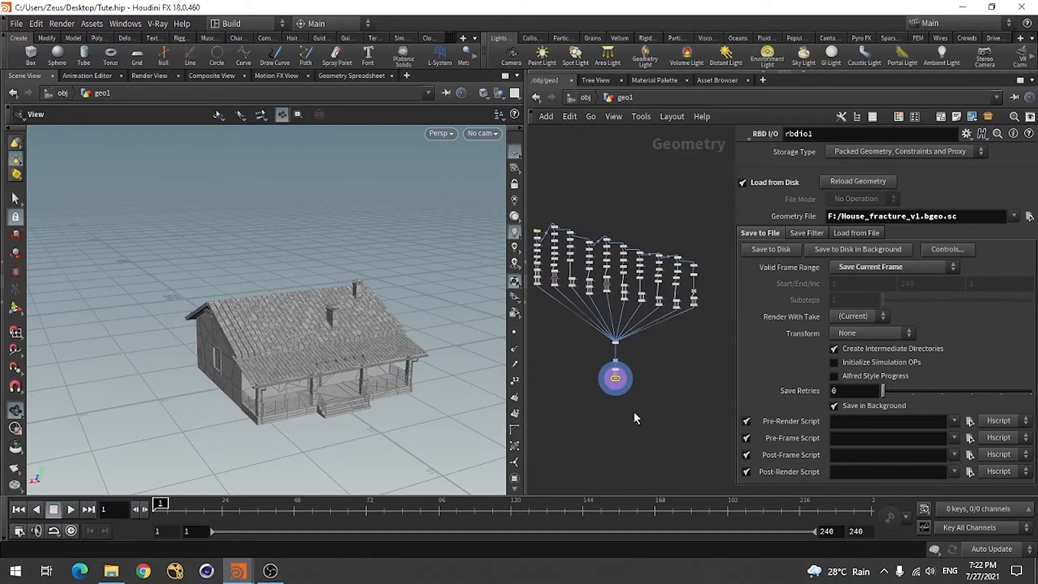
{"action": "scroll", "coordinate": [633, 416], "scroll_direction": "up", "scroll_amount": 5}
{"action": "left_click_drag", "start_coordinate": [522, 253], "coordinate": [409, 259]}
{"action": "scroll", "coordinate": [564, 376], "scroll_direction": "up", "scroll_amount": 5}
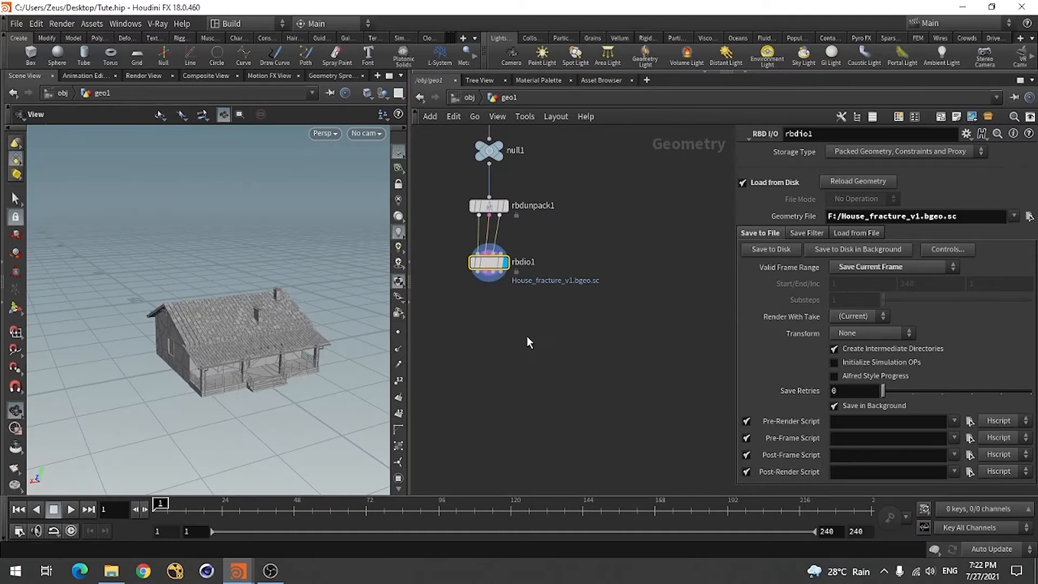
Search the available operators for "rbd", locate the RBD I/O entry, and close the list without adding a node
{"action": "key", "text": "Tab"}
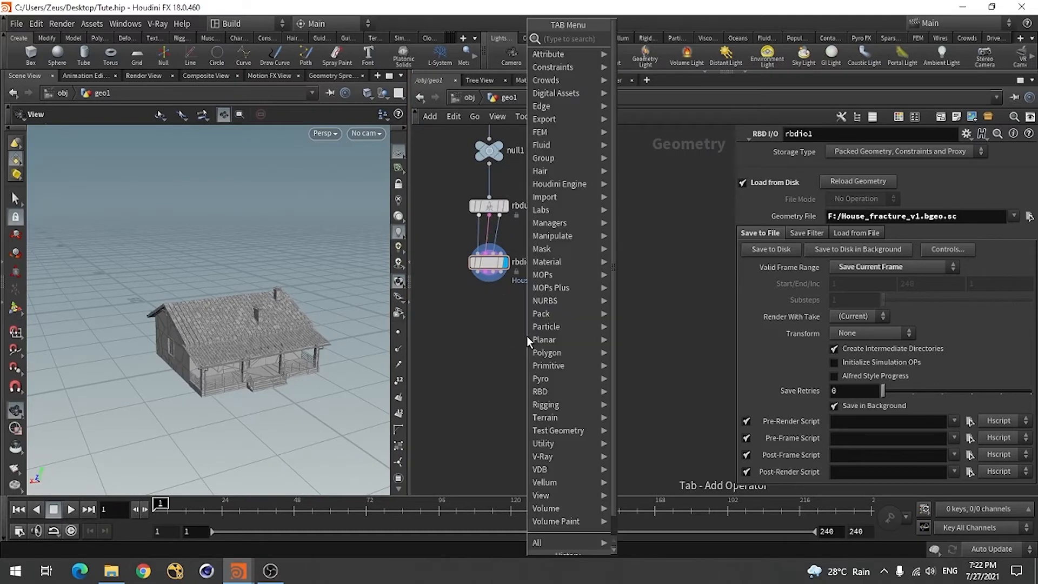
{"action": "type", "text": "rbd"}
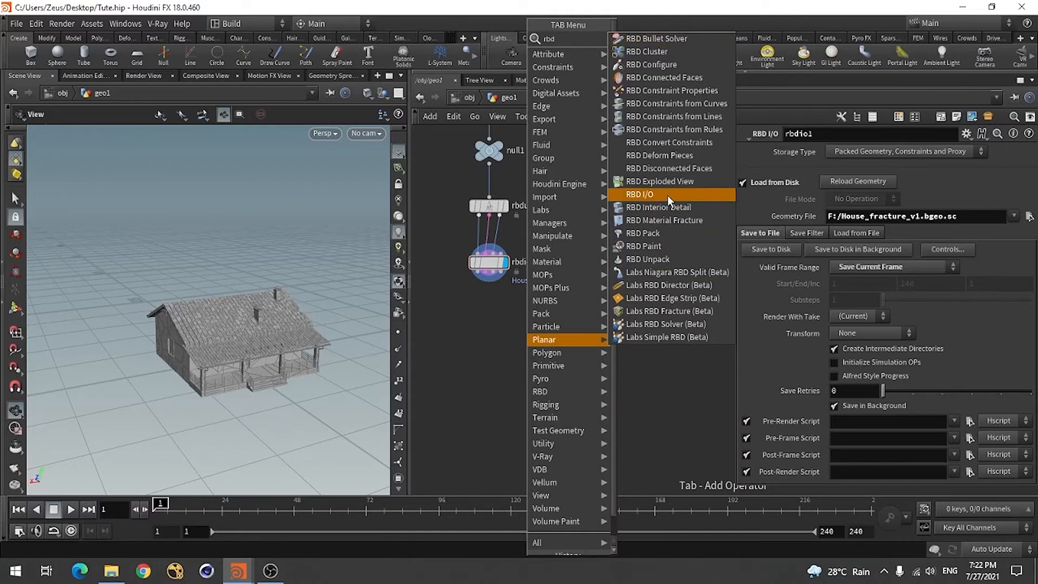
{"action": "left_click", "coordinate": [442, 377]}
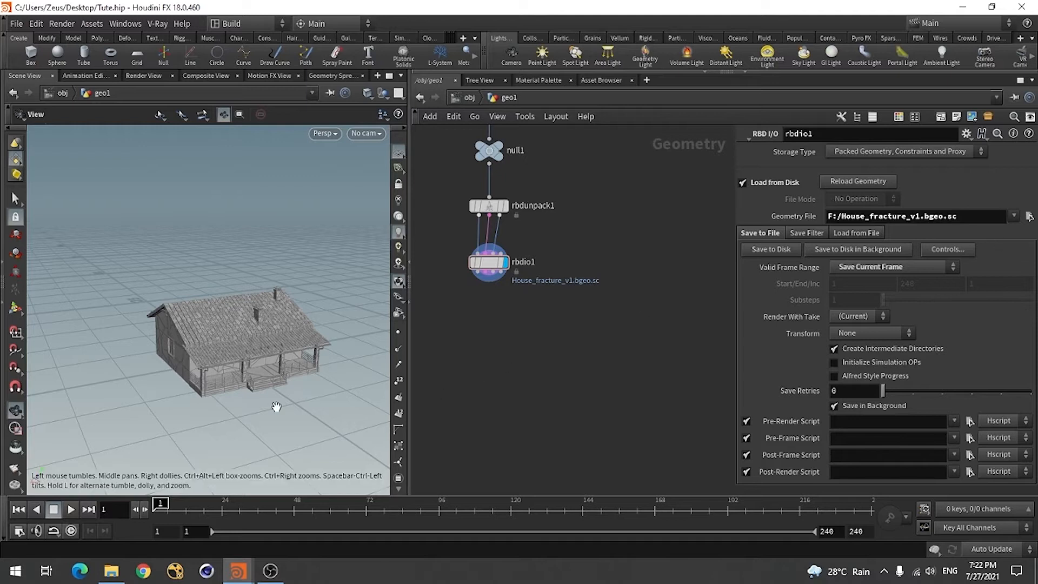
Inspect the cached fractured house from several sides, examining the cracked walls, window, roof and porch
{"action": "mouse_move", "coordinate": [235, 341]}
{"action": "left_mouse_down"}
{"action": "mouse_move", "coordinate": [233, 357]}
{"action": "mouse_move", "coordinate": [227, 351]}
{"action": "left_mouse_up"}
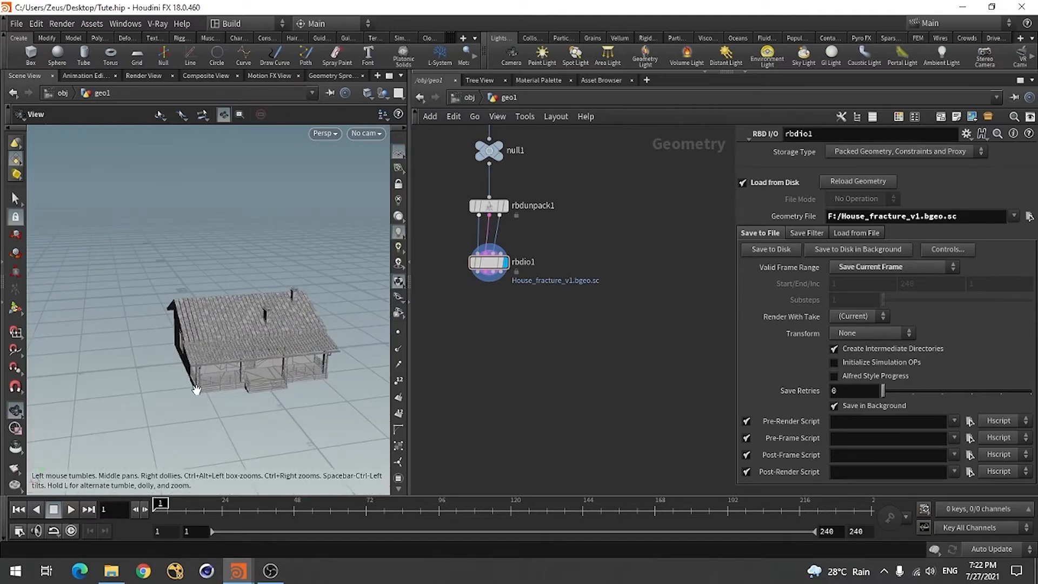
{"action": "right_click_drag", "start_coordinate": [196, 389], "coordinate": [255, 374]}
{"action": "left_click_drag", "start_coordinate": [223, 381], "coordinate": [258, 383]}
{"action": "scroll", "coordinate": [258, 383], "scroll_direction": "down", "scroll_amount": 5}
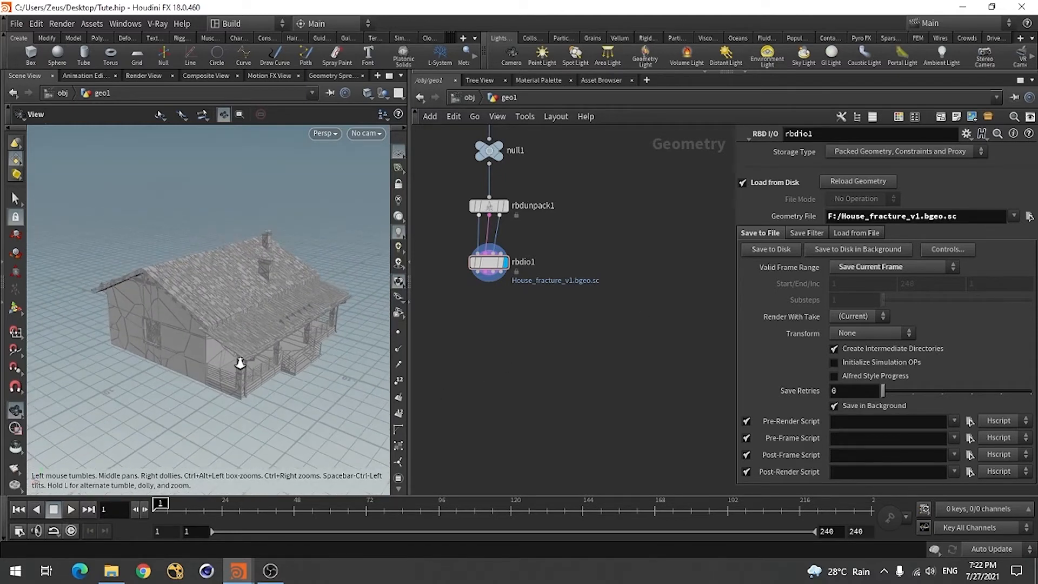
{"action": "scroll", "coordinate": [453, 295], "scroll_direction": "up", "scroll_amount": 2}
{"action": "scroll", "coordinate": [635, 353], "scroll_direction": "down", "scroll_amount": 1}
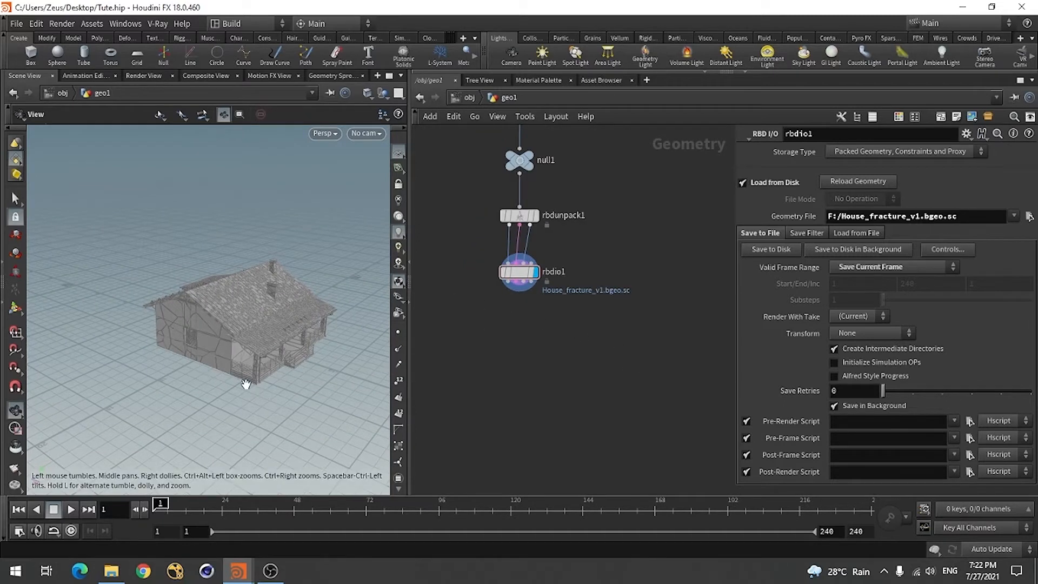
{"action": "left_click_drag", "start_coordinate": [254, 393], "coordinate": [279, 367]}
{"action": "right_click_drag", "start_coordinate": [280, 366], "coordinate": [306, 365]}
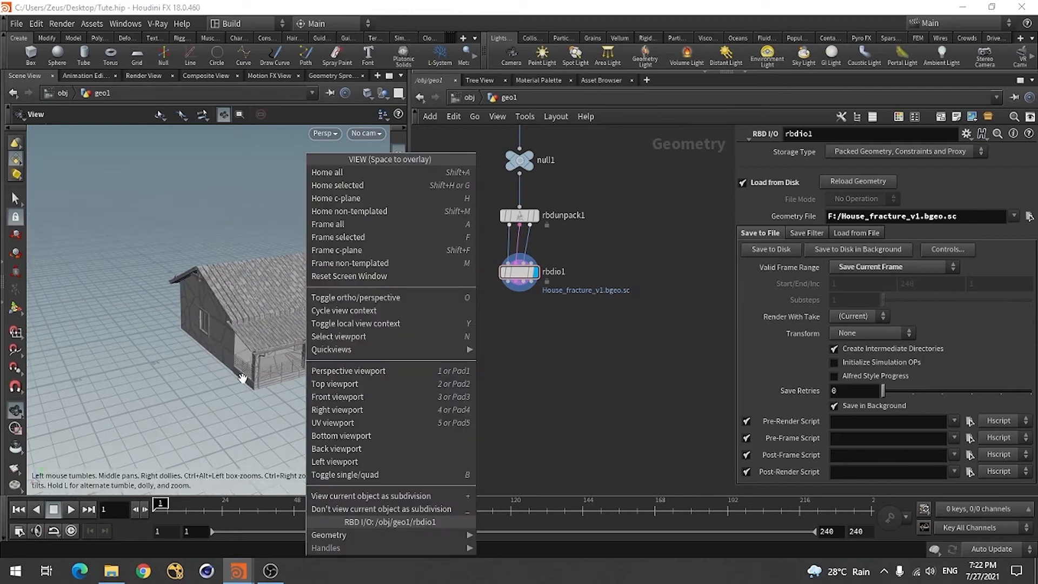
{"action": "left_click", "coordinate": [213, 408]}
{"action": "left_click_drag", "start_coordinate": [201, 403], "coordinate": [246, 370]}
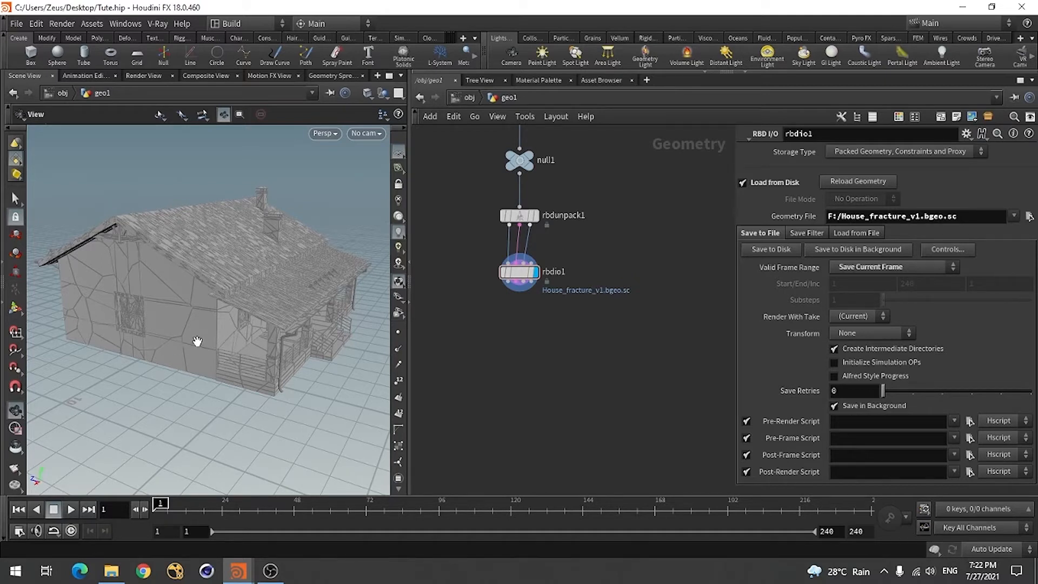
{"action": "left_click_drag", "start_coordinate": [185, 346], "coordinate": [251, 397]}
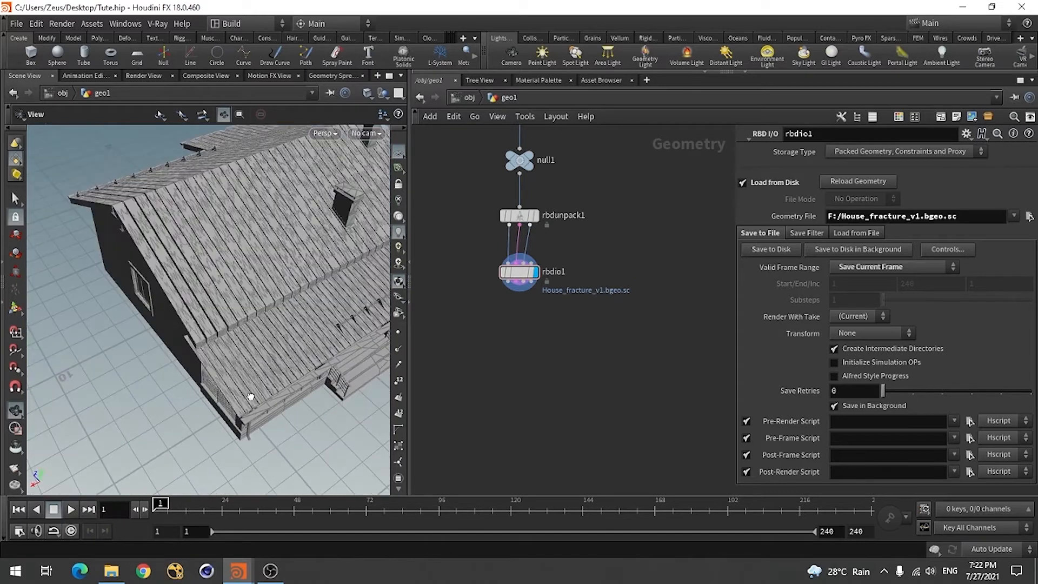
{"action": "left_click_drag", "start_coordinate": [290, 337], "coordinate": [317, 396]}
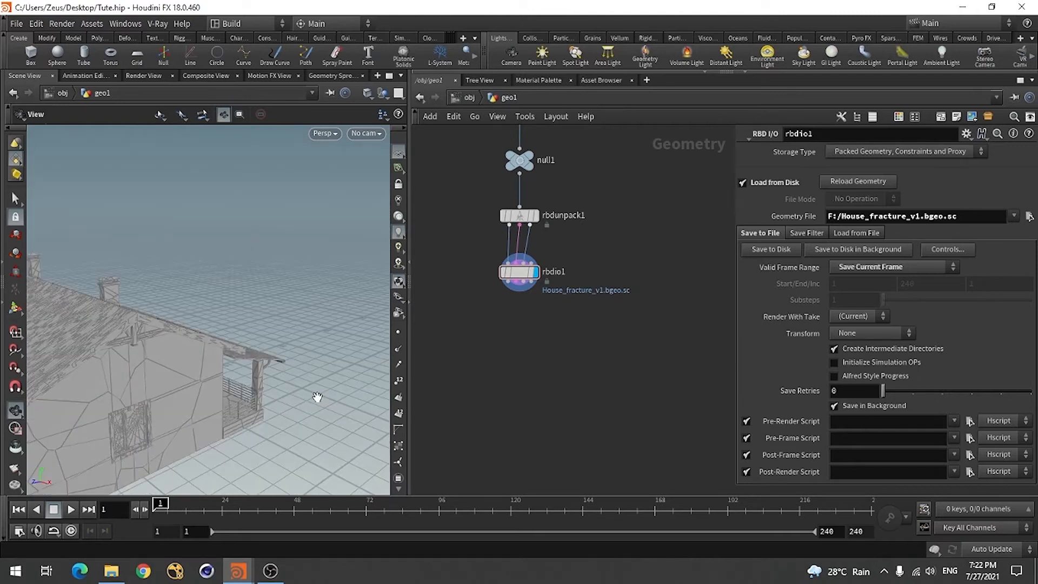
{"action": "left_click_drag", "start_coordinate": [149, 442], "coordinate": [80, 441]}
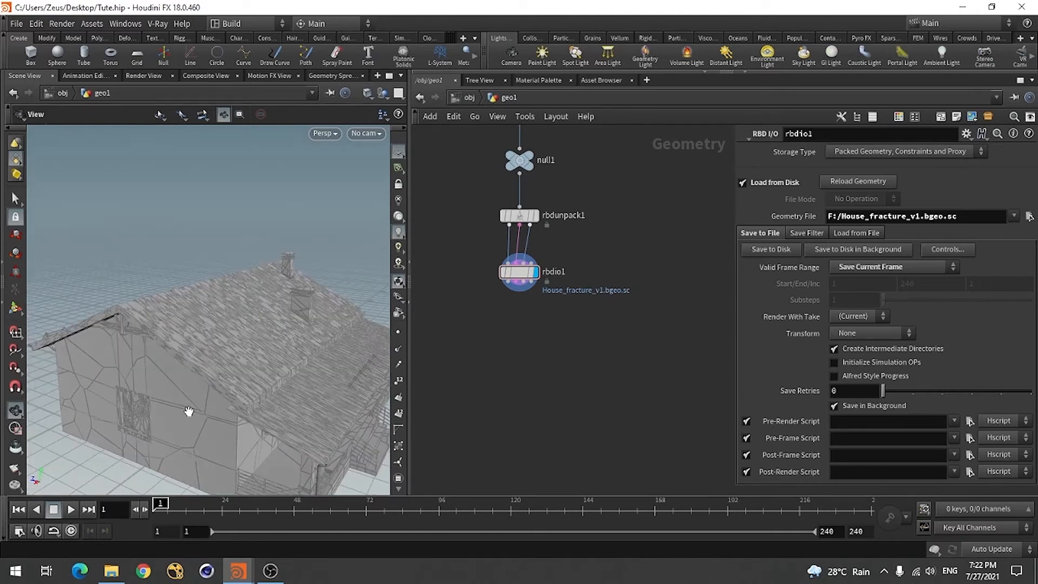
{"action": "left_click_drag", "start_coordinate": [198, 355], "coordinate": [211, 429]}
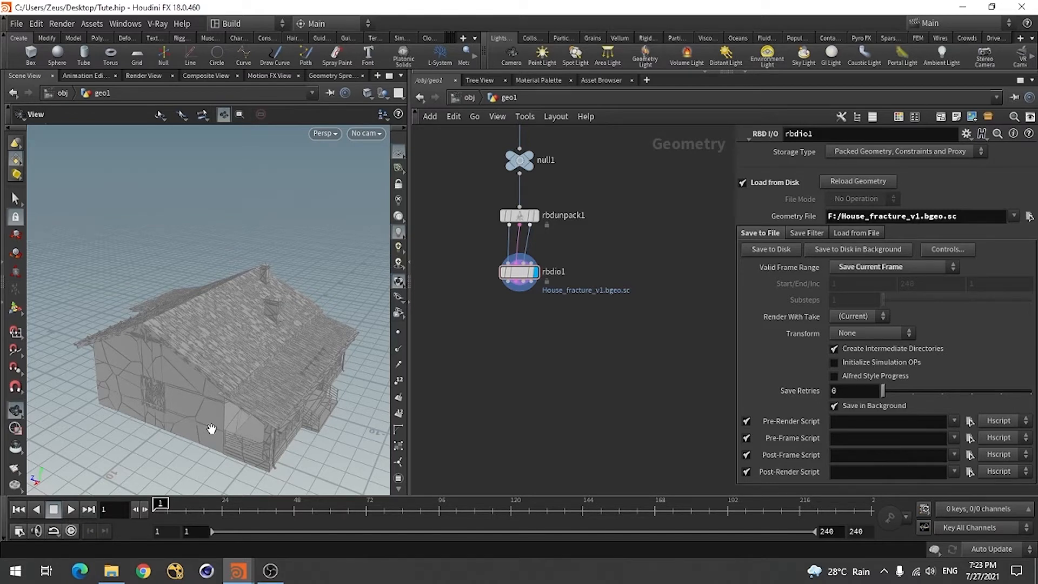
{"action": "scroll", "coordinate": [204, 371], "scroll_direction": "up", "scroll_amount": 3}
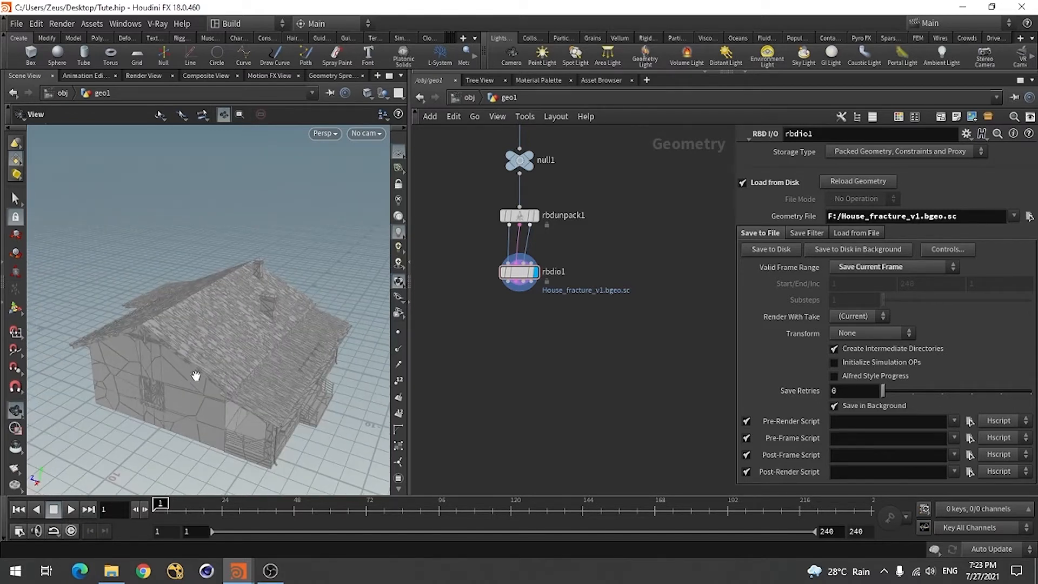
{"action": "right_click_drag", "start_coordinate": [259, 378], "coordinate": [273, 382]}
{"action": "right_click", "coordinate": [274, 382]}
{"action": "left_click", "coordinate": [166, 403]}
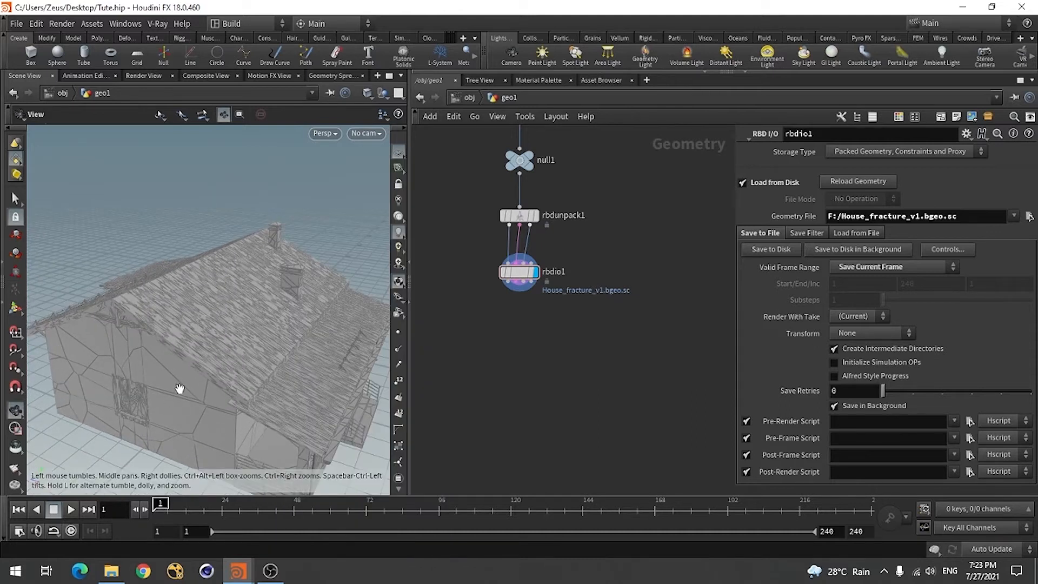
{"action": "left_click_drag", "start_coordinate": [179, 388], "coordinate": [174, 333]}
{"action": "scroll", "coordinate": [169, 371], "scroll_direction": "down", "scroll_amount": 4}
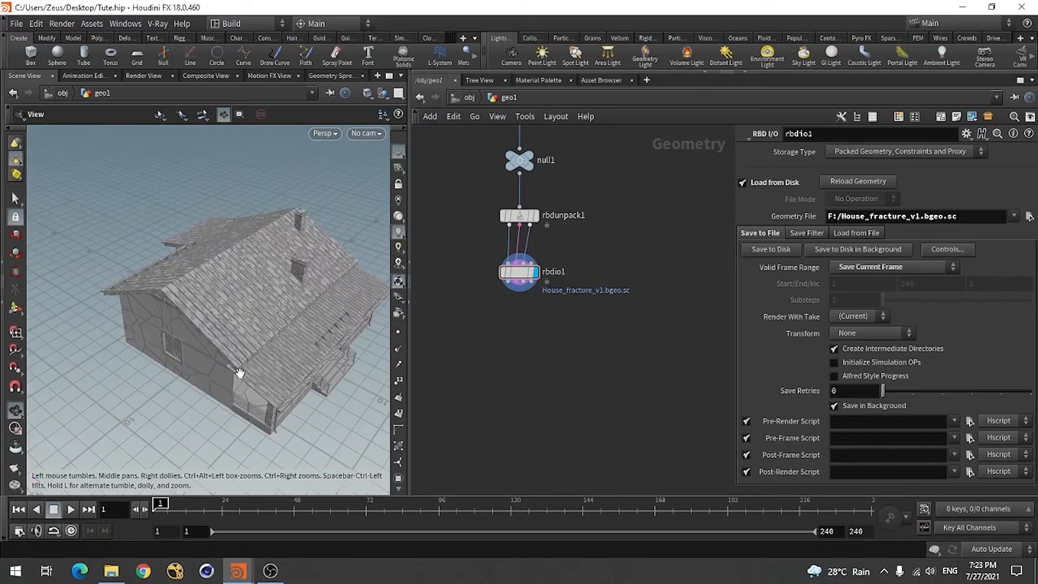
{"action": "mouse_move", "coordinate": [225, 368]}
{"action": "left_mouse_down"}
{"action": "mouse_move", "coordinate": [209, 348]}
{"action": "mouse_move", "coordinate": [203, 310]}
{"action": "mouse_move", "coordinate": [187, 331]}
{"action": "mouse_move", "coordinate": [224, 361]}
{"action": "left_mouse_up"}
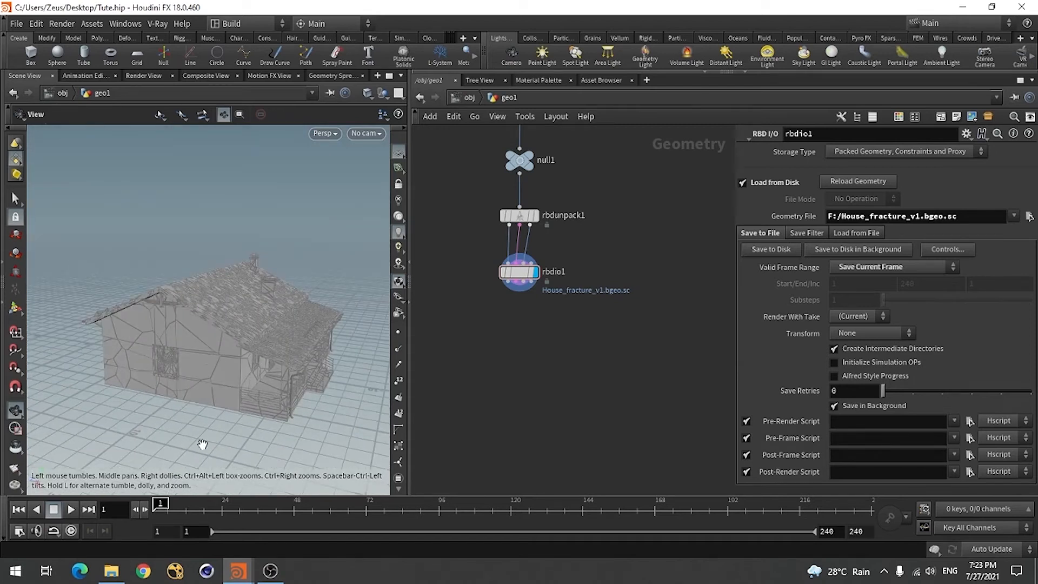
{"action": "mouse_move", "coordinate": [230, 413]}
{"action": "left_mouse_down"}
{"action": "mouse_move", "coordinate": [240, 408]}
{"action": "mouse_move", "coordinate": [217, 414]}
{"action": "left_mouse_up"}
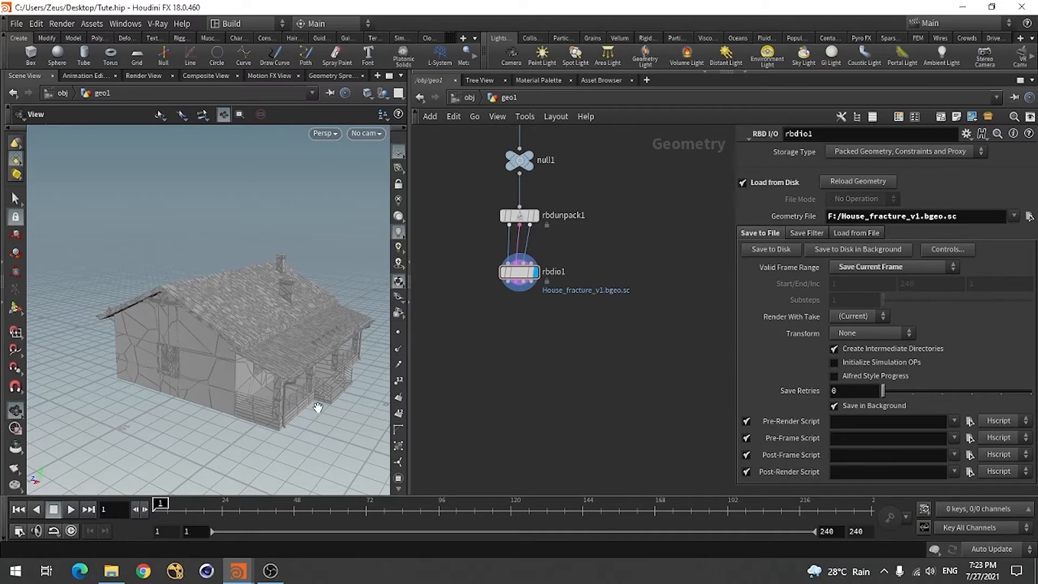
Examine the fracture pattern on the gable wall and its window up close and the house's other side
{"action": "left_click_drag", "start_coordinate": [162, 413], "coordinate": [232, 404]}
{"action": "right_click_drag", "start_coordinate": [84, 367], "coordinate": [234, 391]}
{"action": "left_click_drag", "start_coordinate": [234, 392], "coordinate": [189, 424]}
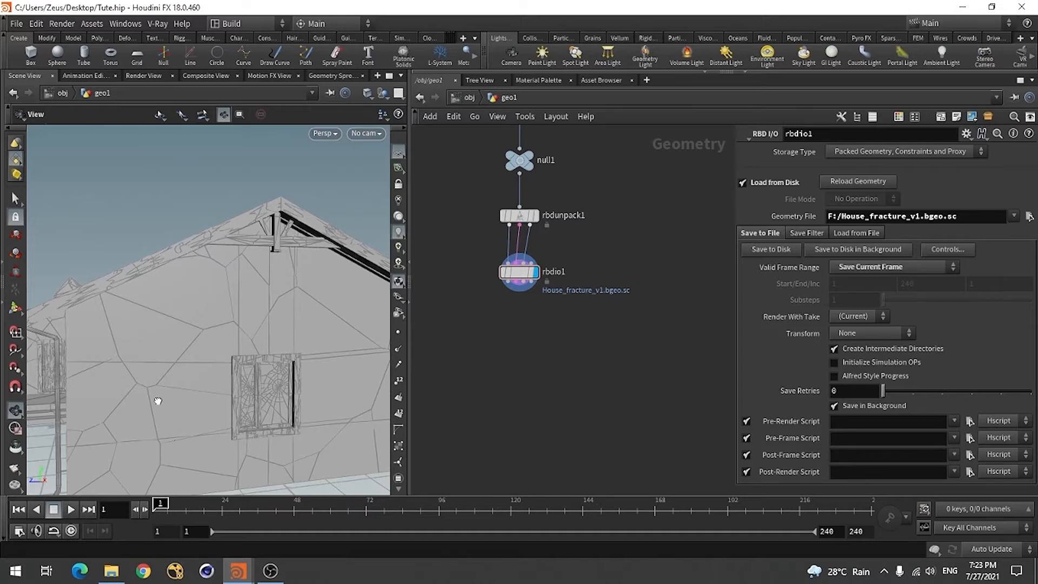
{"action": "mouse_move", "coordinate": [157, 401]}
{"action": "left_mouse_down"}
{"action": "mouse_move", "coordinate": [146, 399]}
{"action": "mouse_move", "coordinate": [163, 393]}
{"action": "left_mouse_up"}
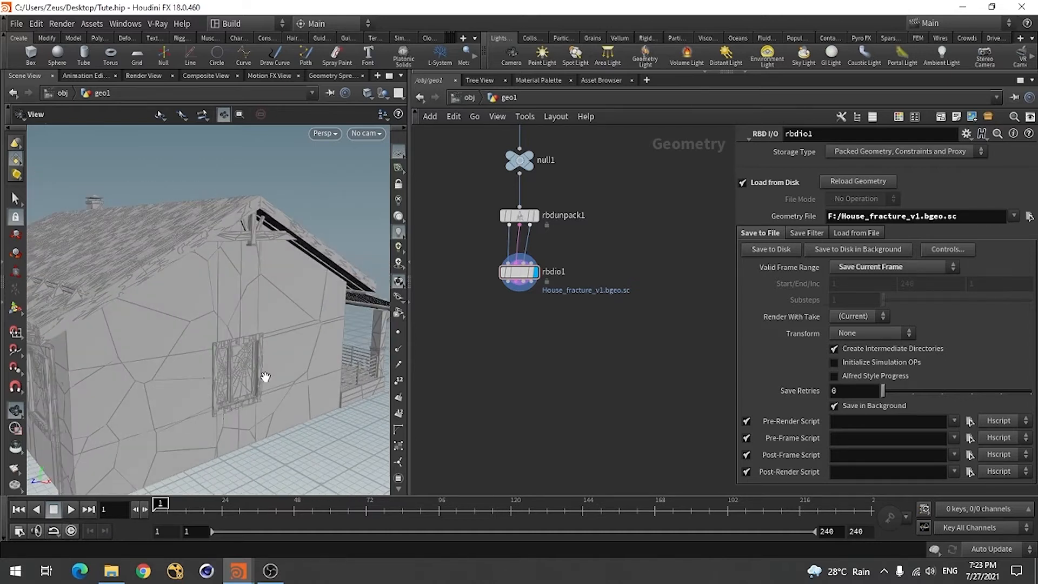
{"action": "left_click_drag", "start_coordinate": [266, 375], "coordinate": [215, 389]}
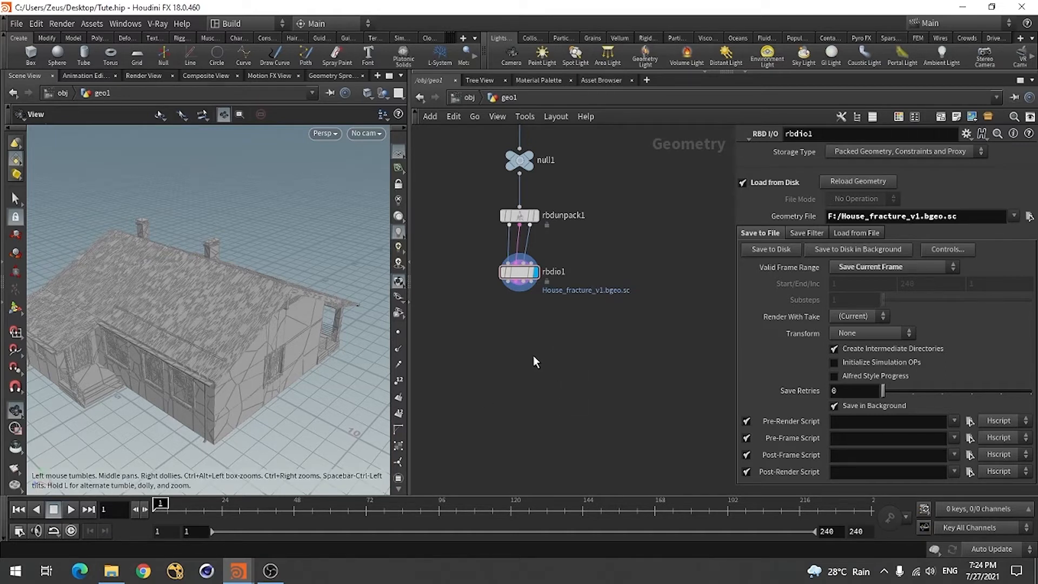
Add an RBD Constraints from Rules node directly below rbdio1
{"action": "key", "text": "Tab"}
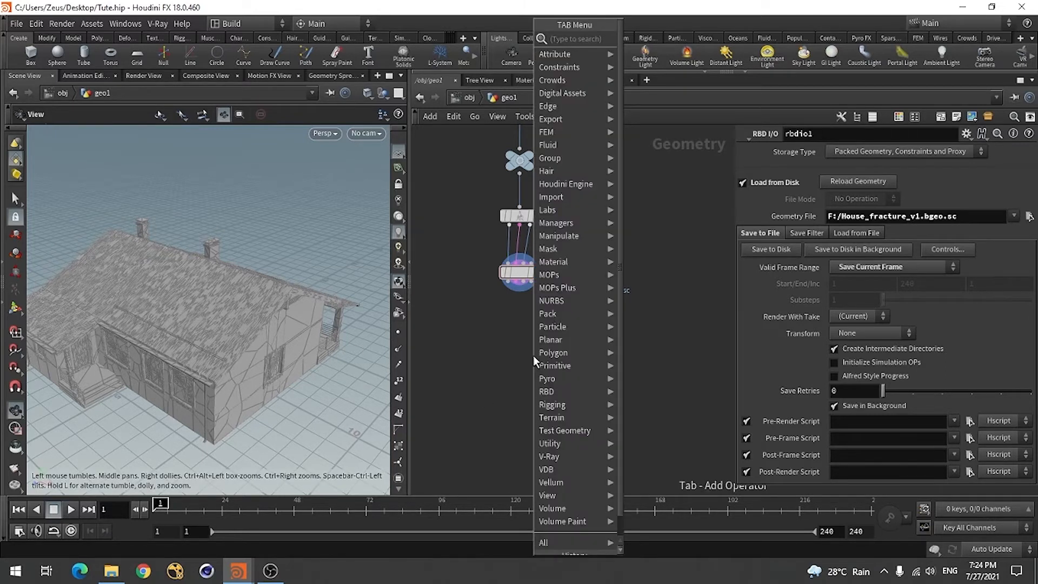
{"action": "type", "text": "rbd"}
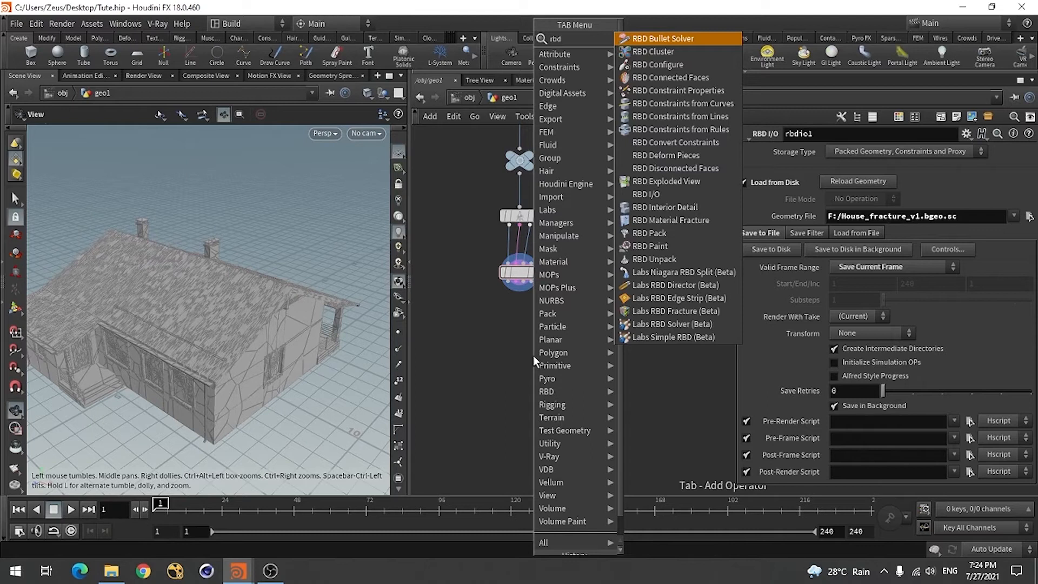
{"action": "left_click", "coordinate": [709, 130]}
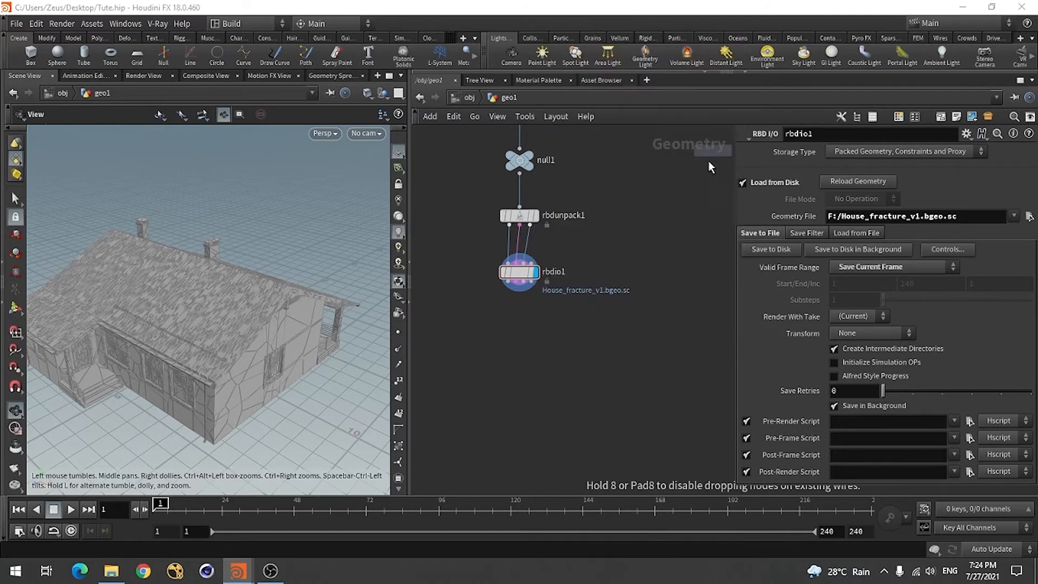
{"action": "left_click", "coordinate": [523, 336]}
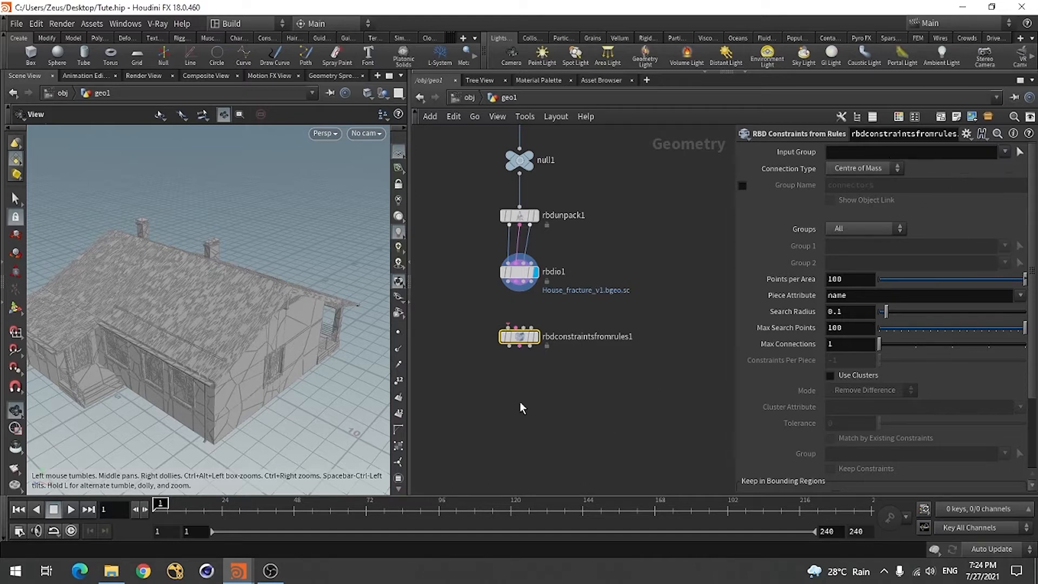
Connect the first three outputs of rbdio1 to the matching inputs of rbdconstraintsfromrules1 and display that node
{"action": "scroll", "coordinate": [520, 402], "scroll_direction": "up", "scroll_amount": 1}
{"action": "scroll", "coordinate": [533, 293], "scroll_direction": "up", "scroll_amount": 1}
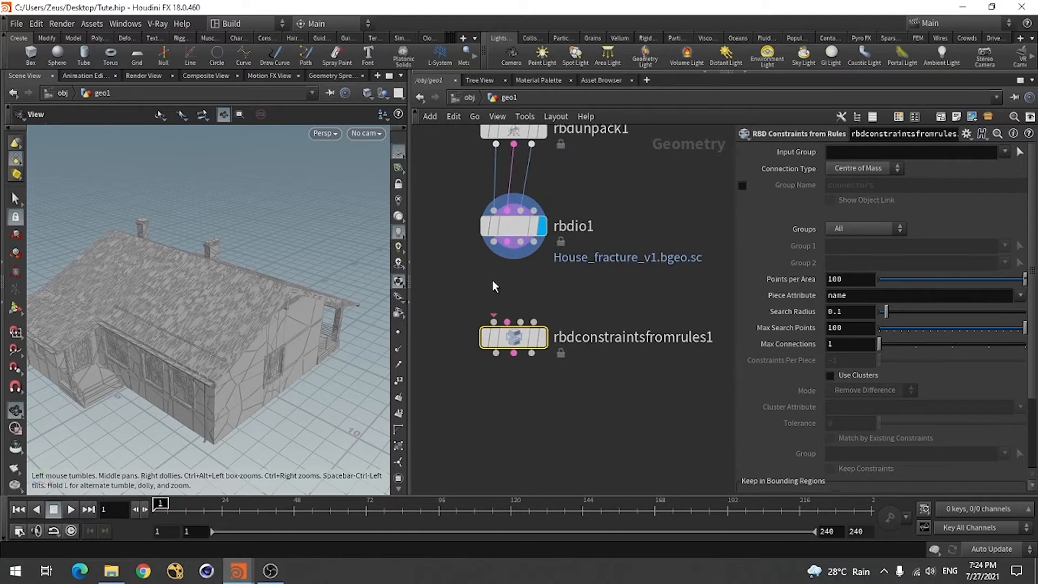
{"action": "left_click_drag", "start_coordinate": [512, 344], "coordinate": [513, 328]}
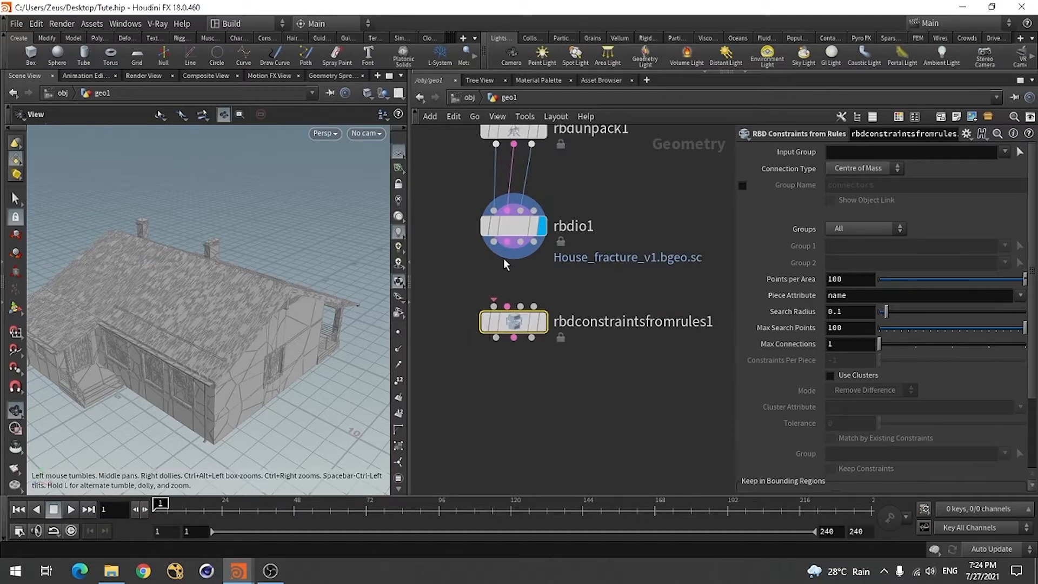
{"action": "left_click", "coordinate": [494, 243]}
{"action": "left_click", "coordinate": [497, 318]}
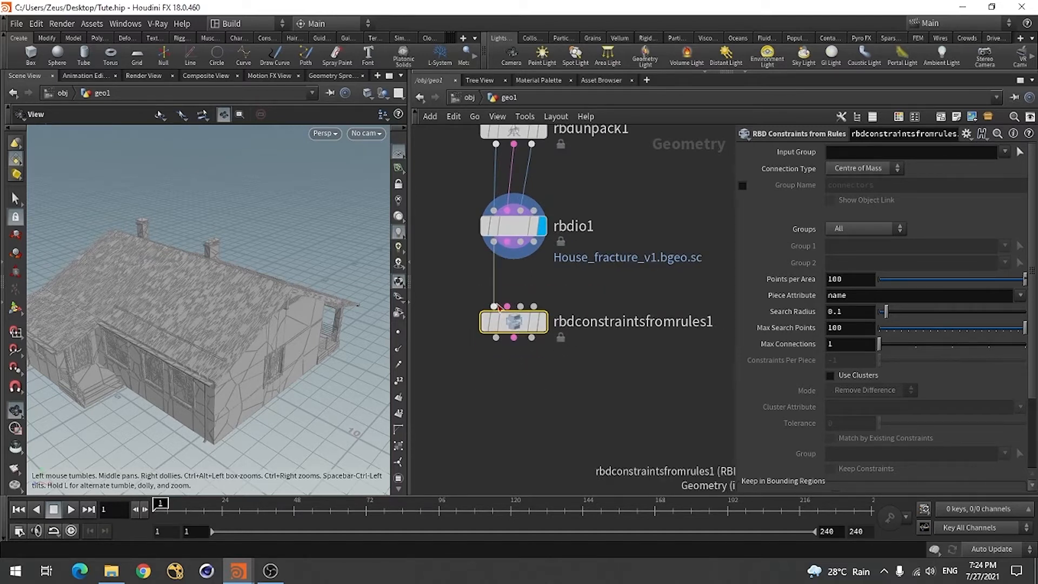
{"action": "left_click", "coordinate": [507, 242]}
{"action": "left_click", "coordinate": [507, 305]}
{"action": "left_click", "coordinate": [520, 241]}
{"action": "left_click", "coordinate": [520, 306]}
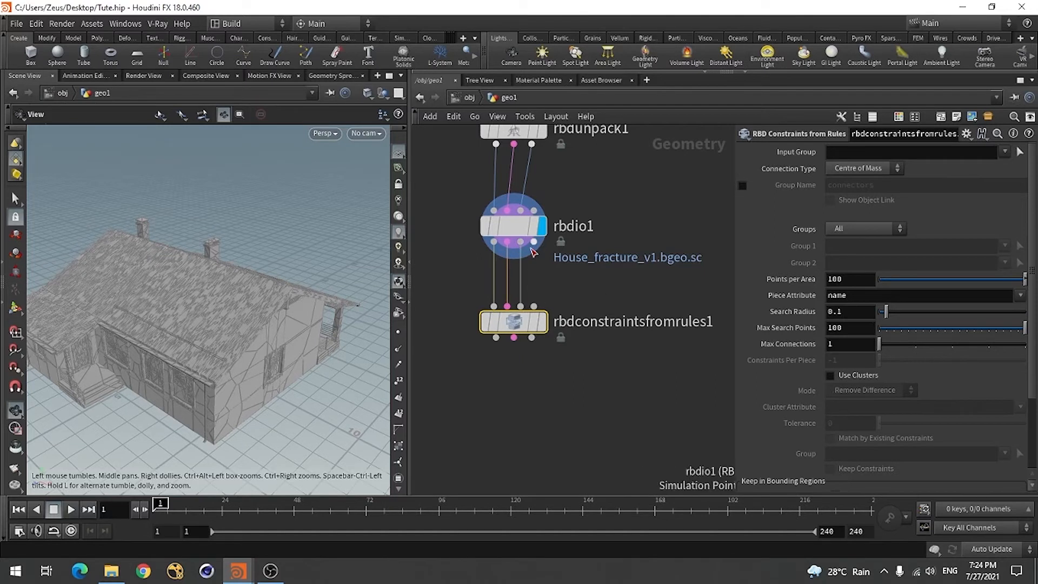
{"action": "left_click", "coordinate": [533, 242]}
{"action": "left_click", "coordinate": [533, 306]}
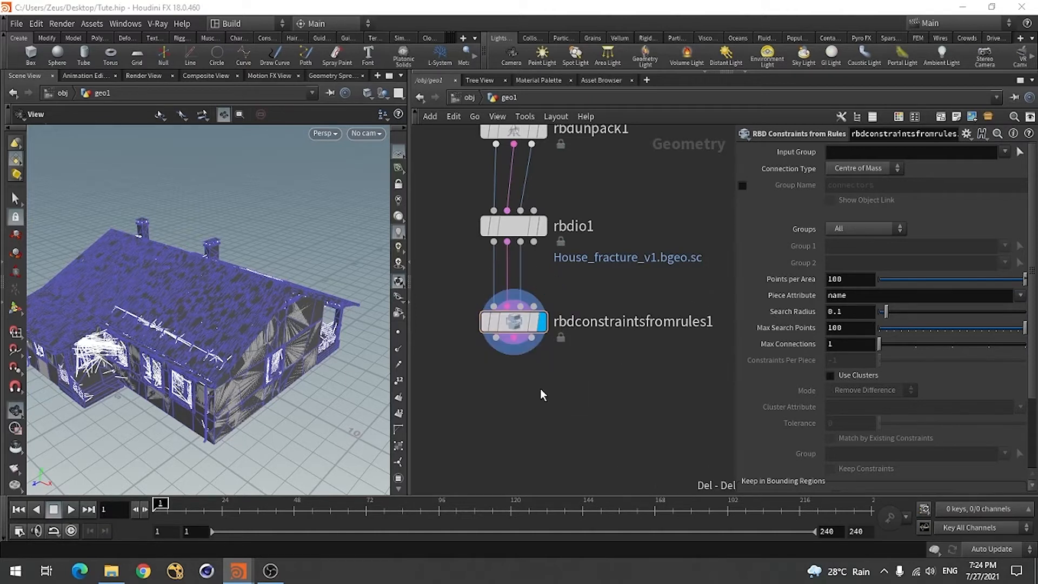
Add a Null node below and to one side of rbdconstraintsfromrules1
{"action": "left_click_drag", "start_coordinate": [197, 361], "coordinate": [155, 355]}
{"action": "scroll", "coordinate": [593, 292], "scroll_direction": "down", "scroll_amount": 1}
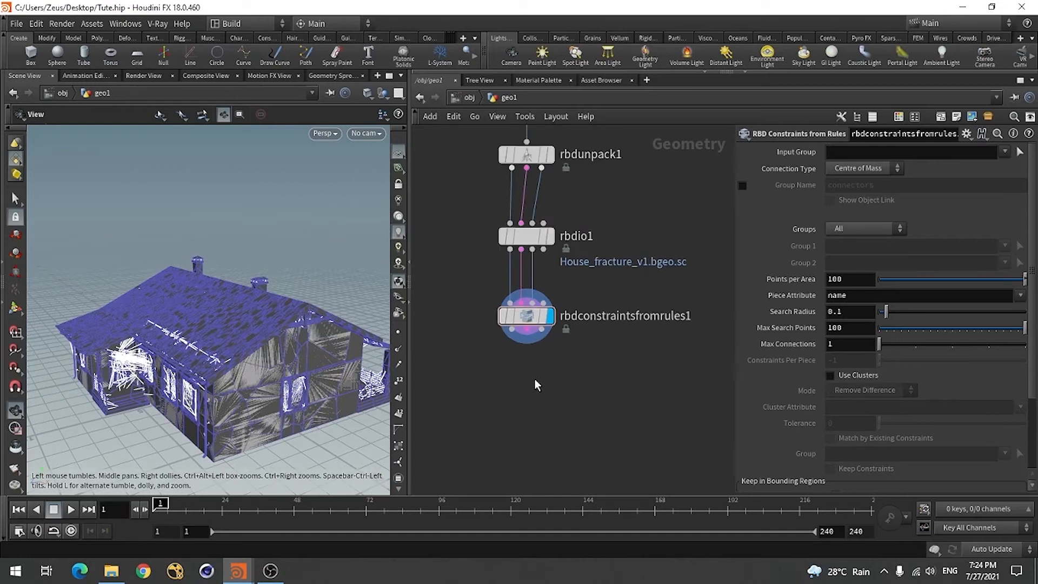
{"action": "key", "text": "Tab"}
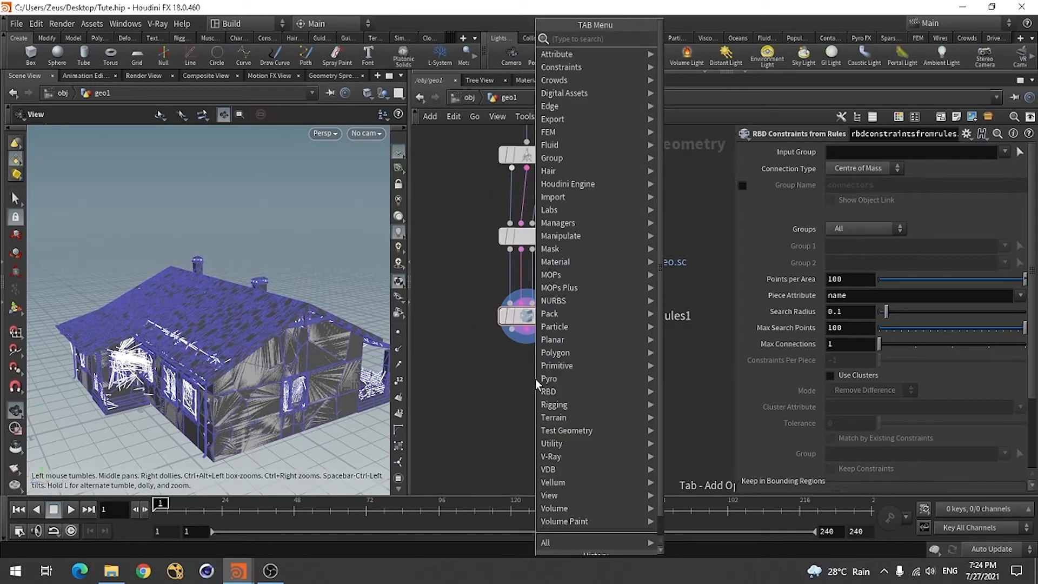
{"action": "type", "text": "nul"}
{"action": "left_click", "coordinate": [683, 39]}
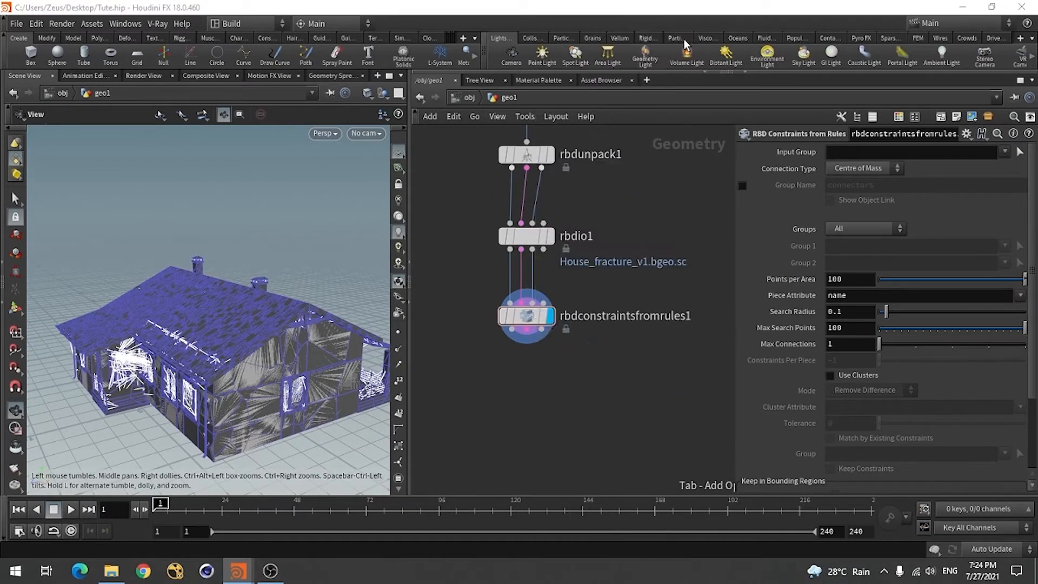
{"action": "left_click", "coordinate": [442, 332]}
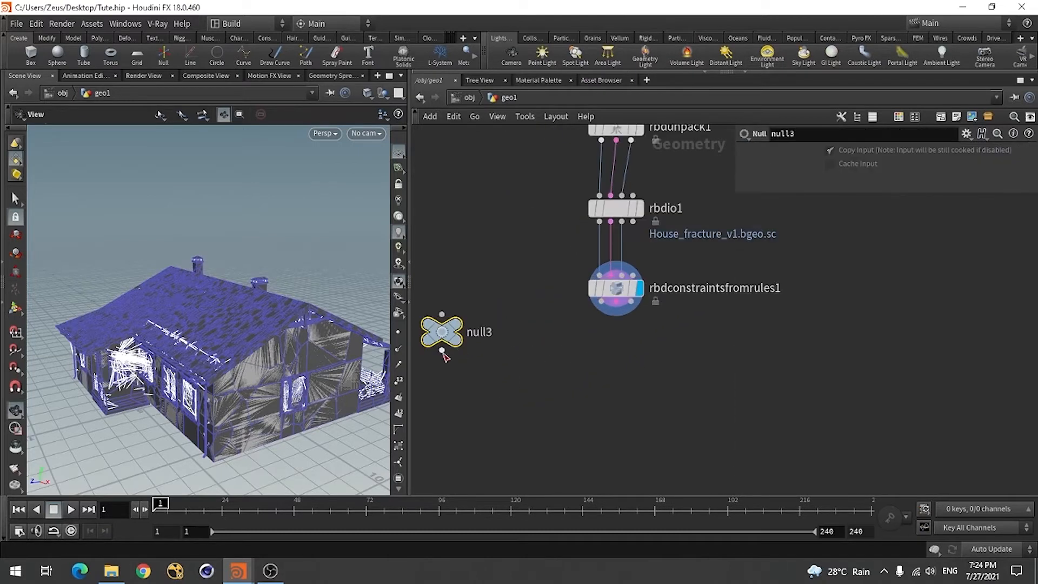
Feed the constraints output of rbdconstraintsfromrules1 into null3 and display null3 to inspect the constraint lines
{"action": "left_click", "coordinate": [442, 313]}
{"action": "left_click", "coordinate": [616, 327]}
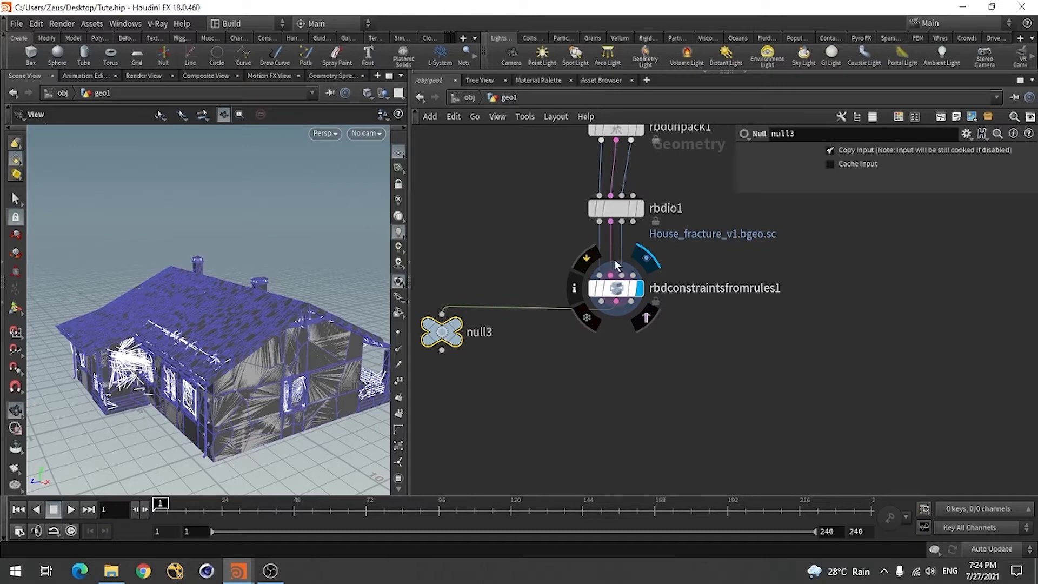
{"action": "left_click", "coordinate": [458, 328]}
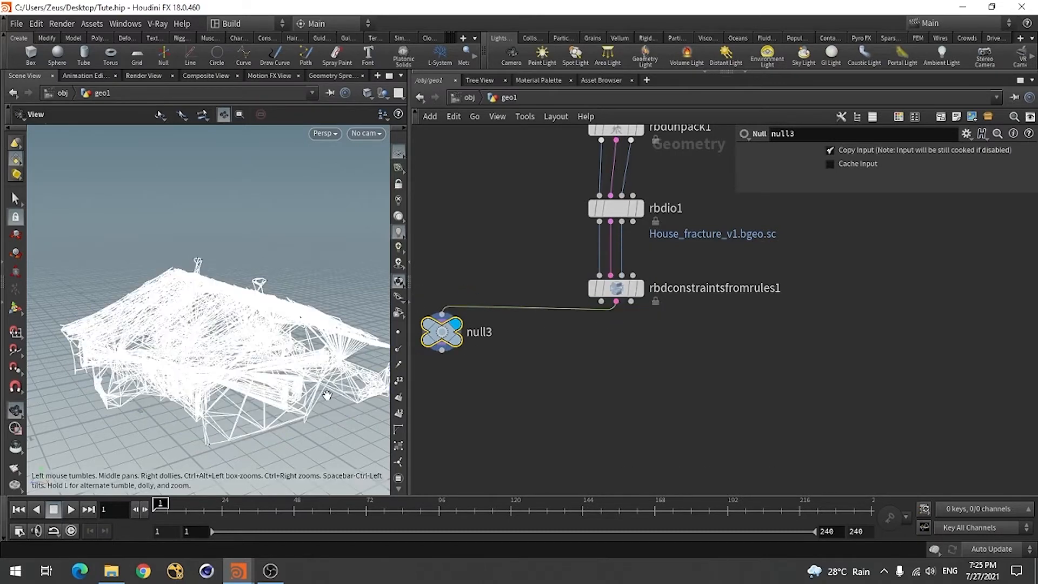
{"action": "scroll", "coordinate": [266, 417], "scroll_direction": "up", "scroll_amount": 5}
{"action": "left_click_drag", "start_coordinate": [234, 443], "coordinate": [222, 397]}
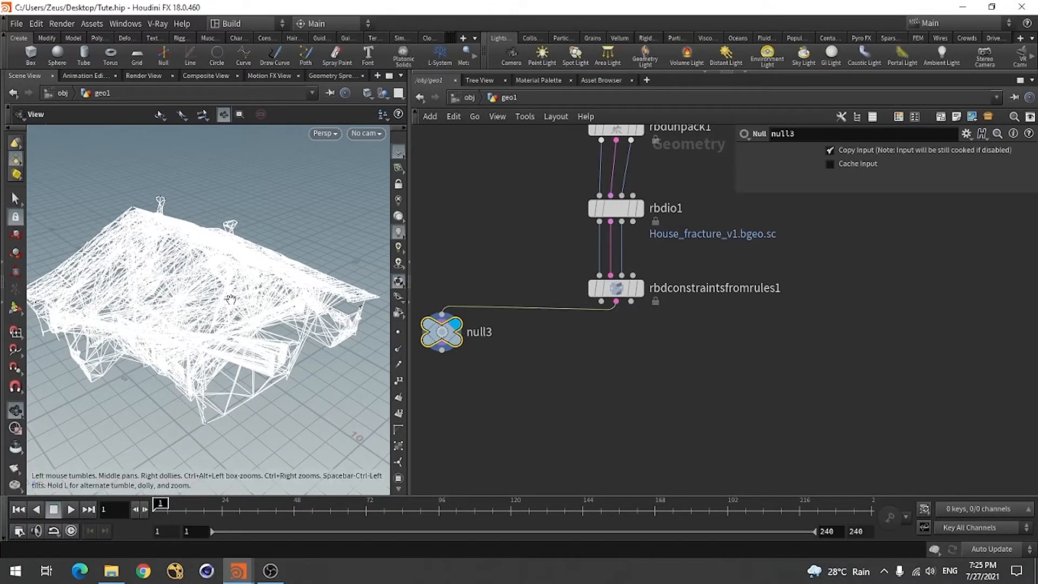
{"action": "left_click_drag", "start_coordinate": [231, 299], "coordinate": [302, 286]}
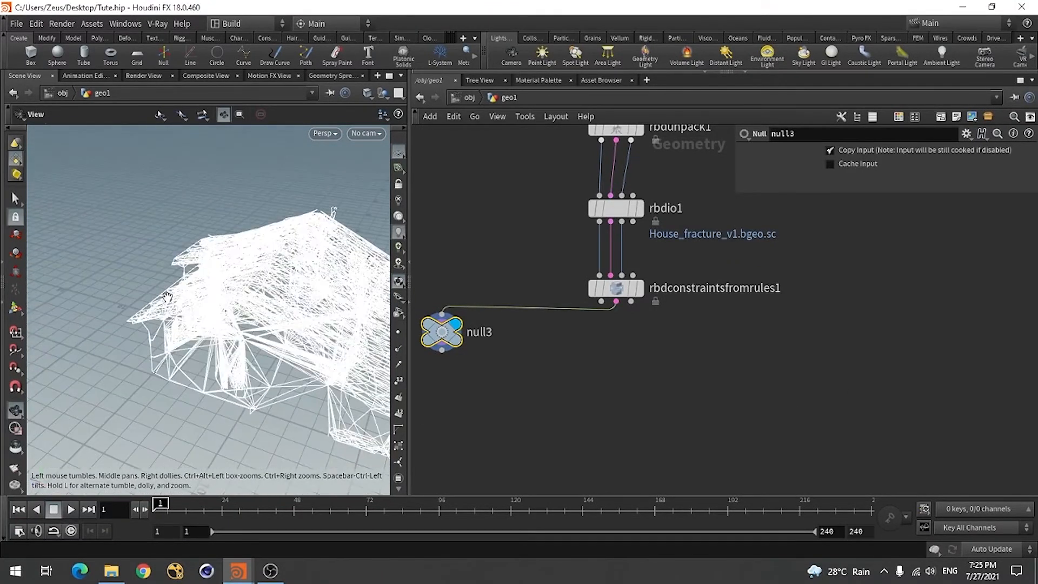
Set the Input Group of rbdconstraintsfromrules1 to Roof and inspect the constraint lines
{"action": "left_click", "coordinate": [626, 284]}
{"action": "scroll", "coordinate": [482, 307], "scroll_direction": "down", "scroll_amount": 2}
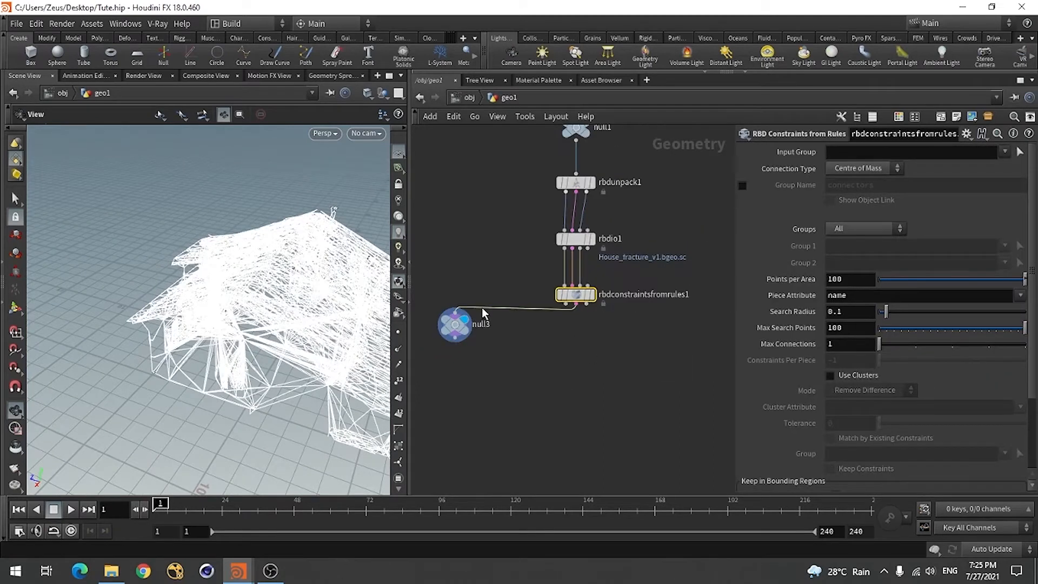
{"action": "scroll", "coordinate": [598, 279], "scroll_direction": "up", "scroll_amount": 2}
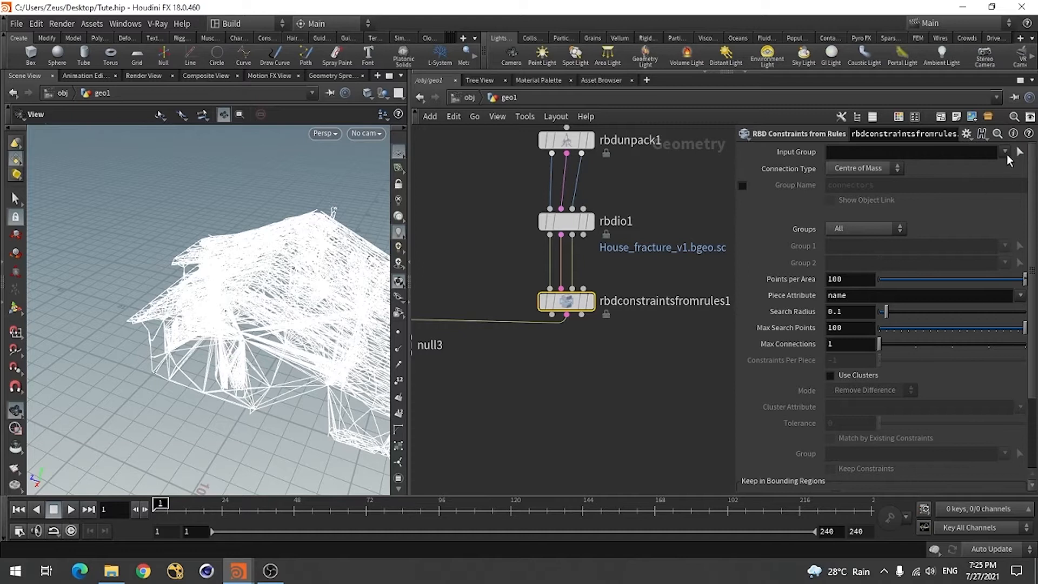
{"action": "left_click", "coordinate": [1005, 153]}
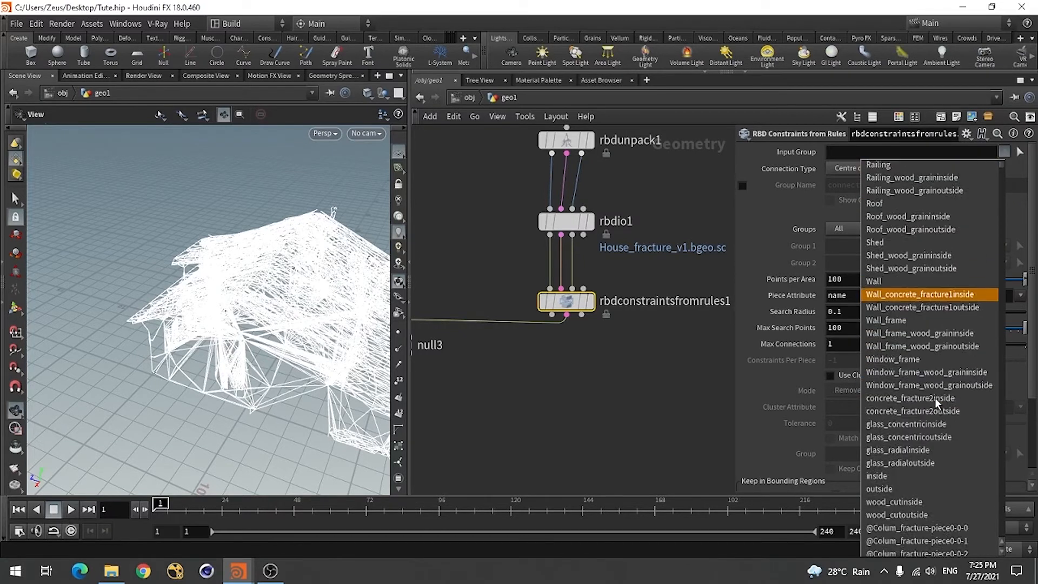
{"action": "scroll", "coordinate": [937, 403], "scroll_direction": "down", "scroll_amount": 9}
{"action": "scroll", "coordinate": [936, 446], "scroll_direction": "up", "scroll_amount": 7}
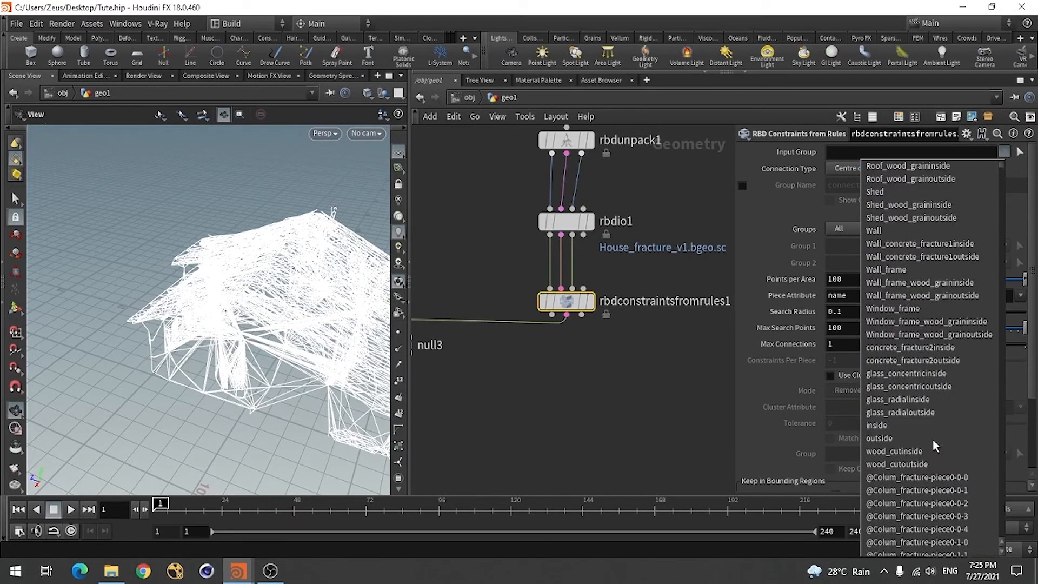
{"action": "scroll", "coordinate": [919, 384], "scroll_direction": "up", "scroll_amount": 5}
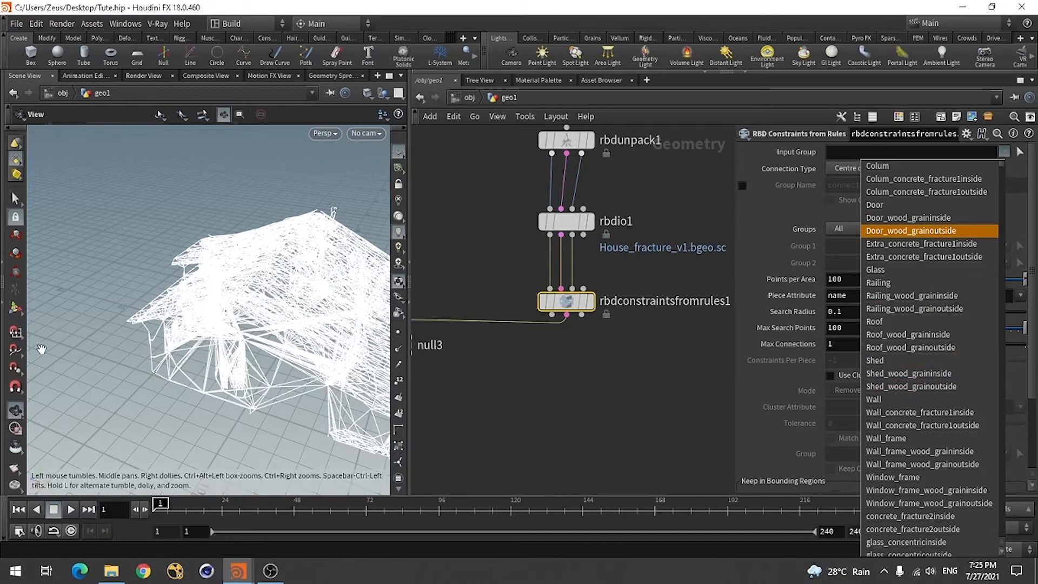
{"action": "left_click", "coordinate": [890, 322]}
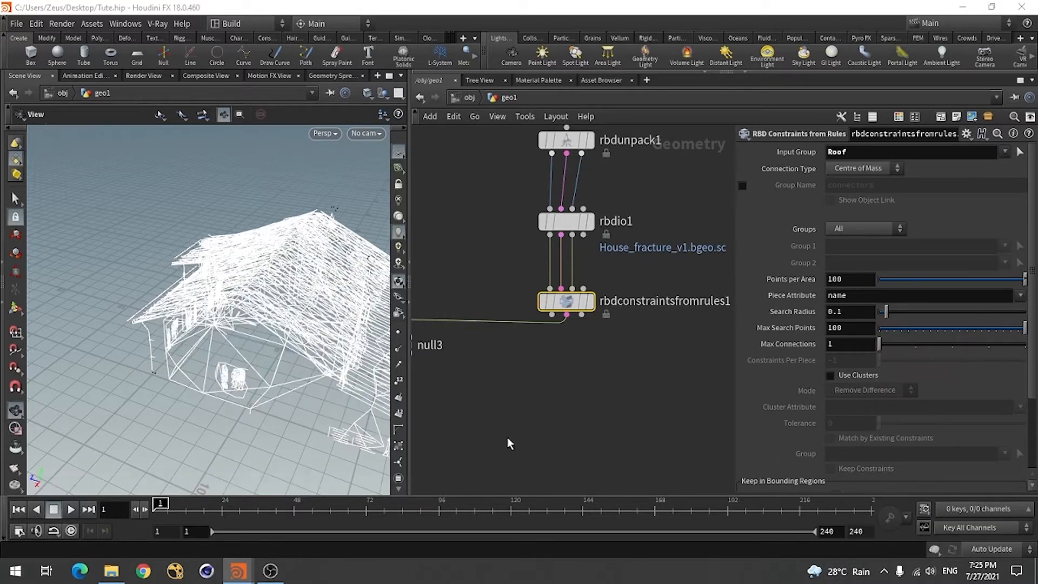
{"action": "left_click_drag", "start_coordinate": [188, 362], "coordinate": [208, 392]}
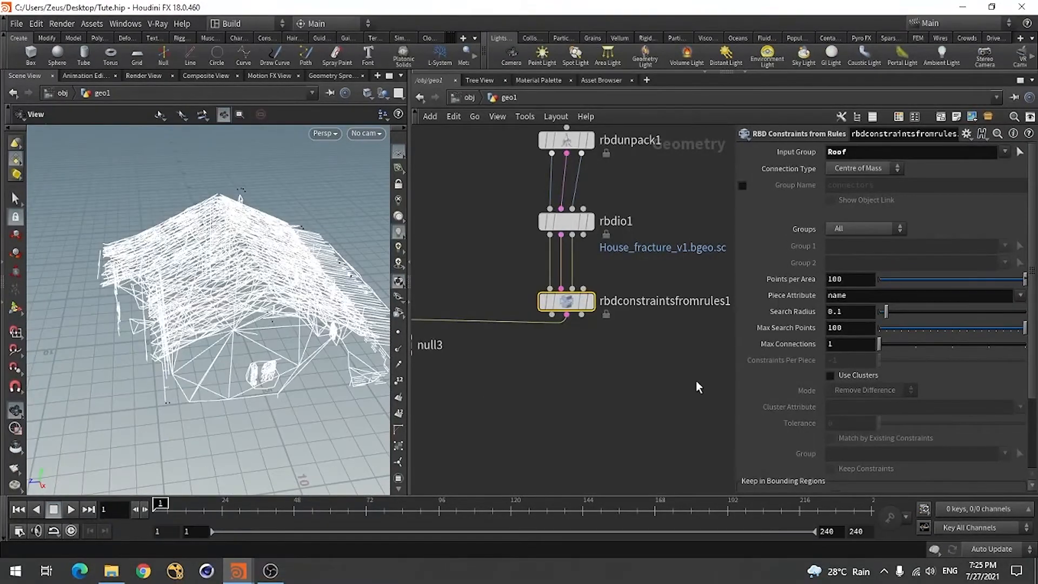
Clear the Input Group of rbdconstraintsfromrules1 and set it to Shed
{"action": "double_click", "coordinate": [881, 154]}
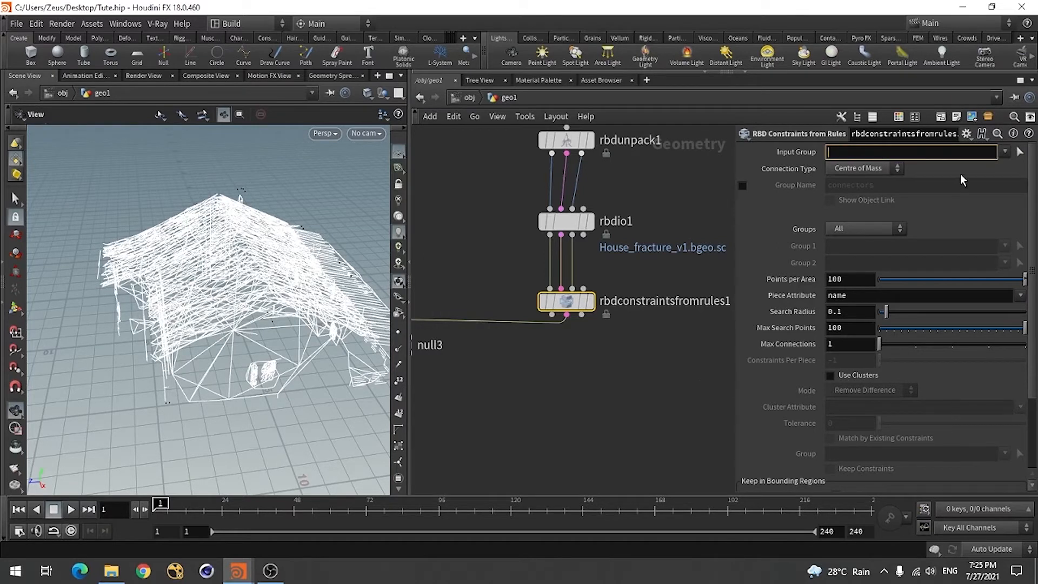
{"action": "key", "text": "BackSpace"}
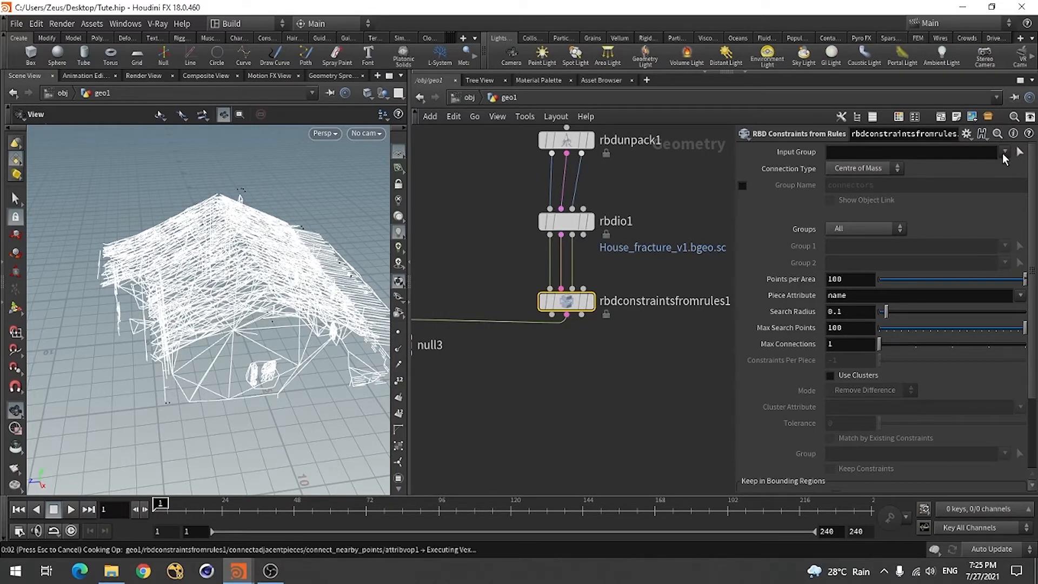
{"action": "left_click", "coordinate": [1004, 153]}
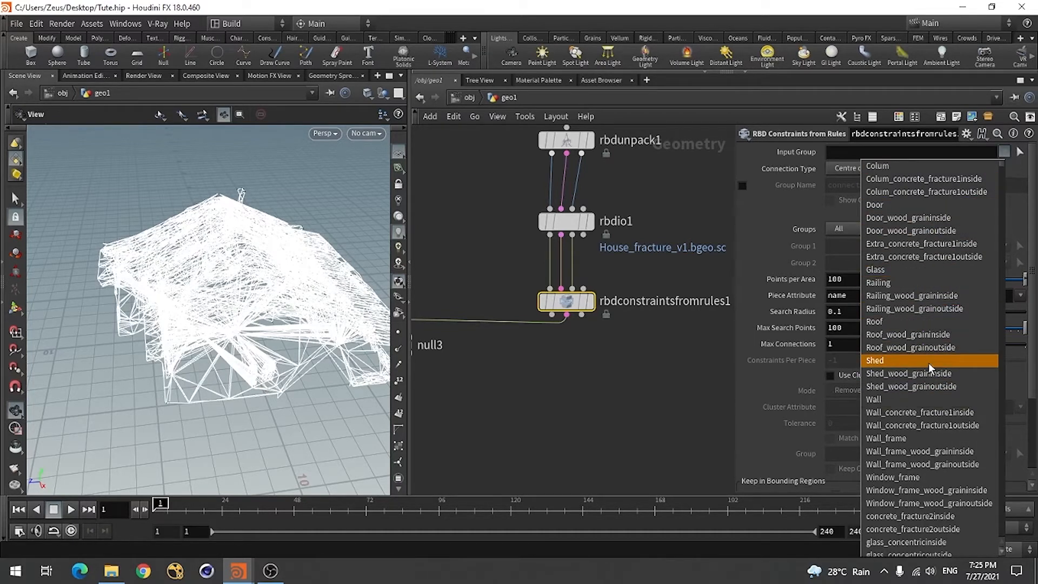
{"action": "left_click", "coordinate": [895, 361]}
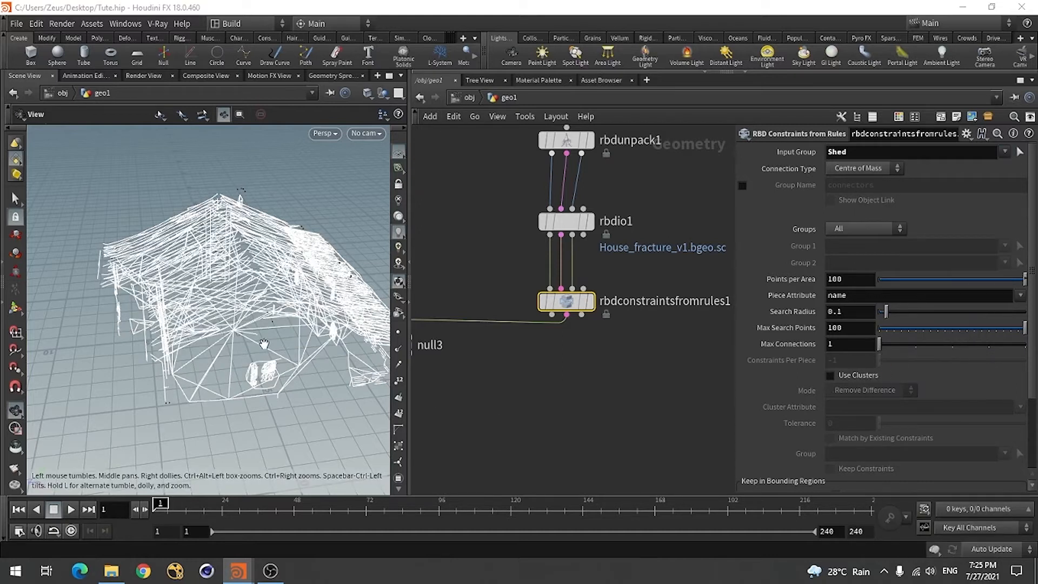
{"action": "left_click_drag", "start_coordinate": [276, 323], "coordinate": [227, 327]}
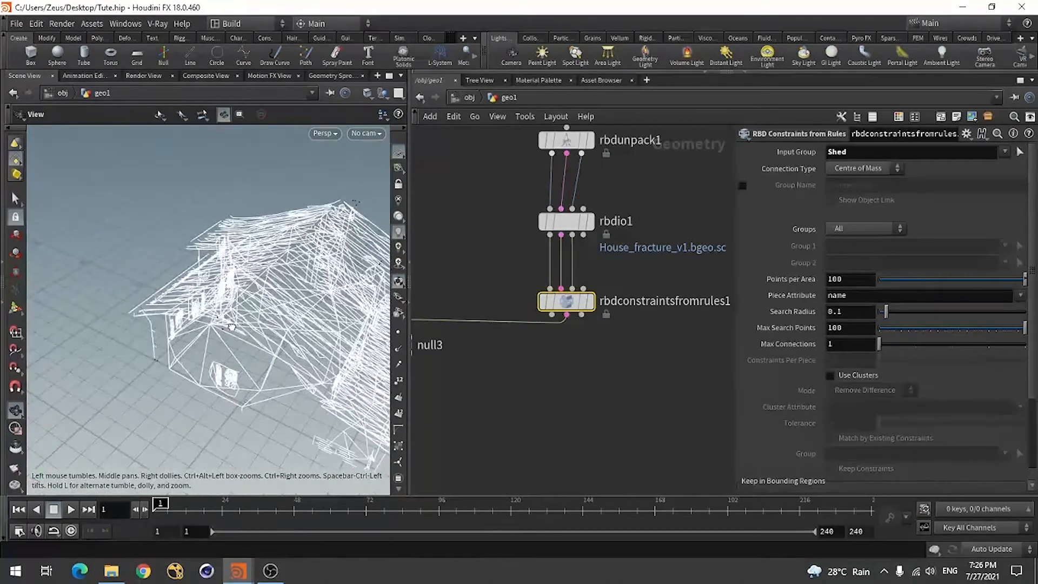
Display rbdconstraintsfromrules1 to see the Shed group on the house, and switch the display back to null3's constraint lines
{"action": "left_click", "coordinate": [592, 301]}
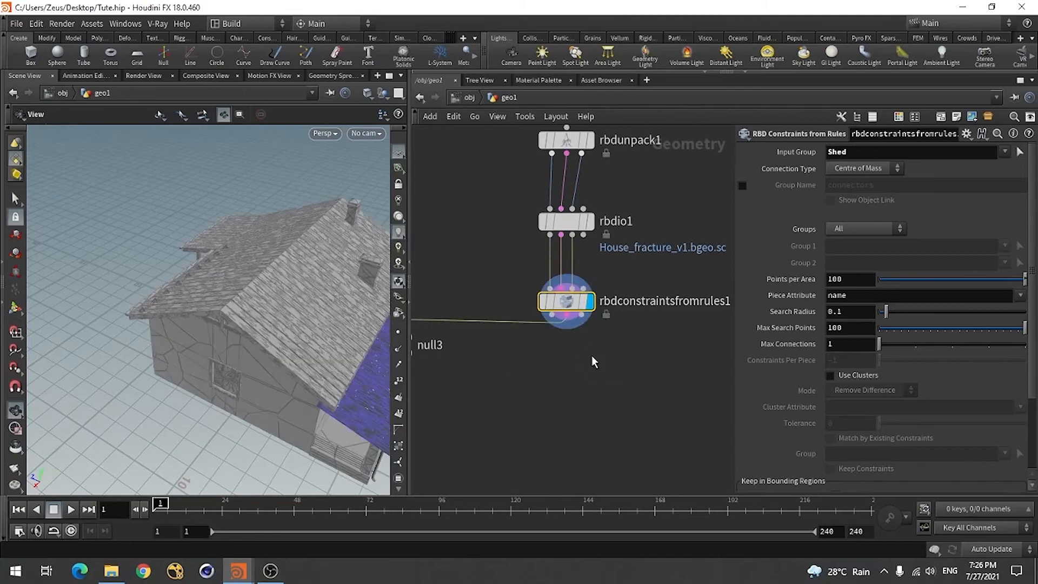
{"action": "scroll", "coordinate": [560, 367], "scroll_direction": "down", "scroll_amount": 2}
{"action": "left_click", "coordinate": [464, 343]}
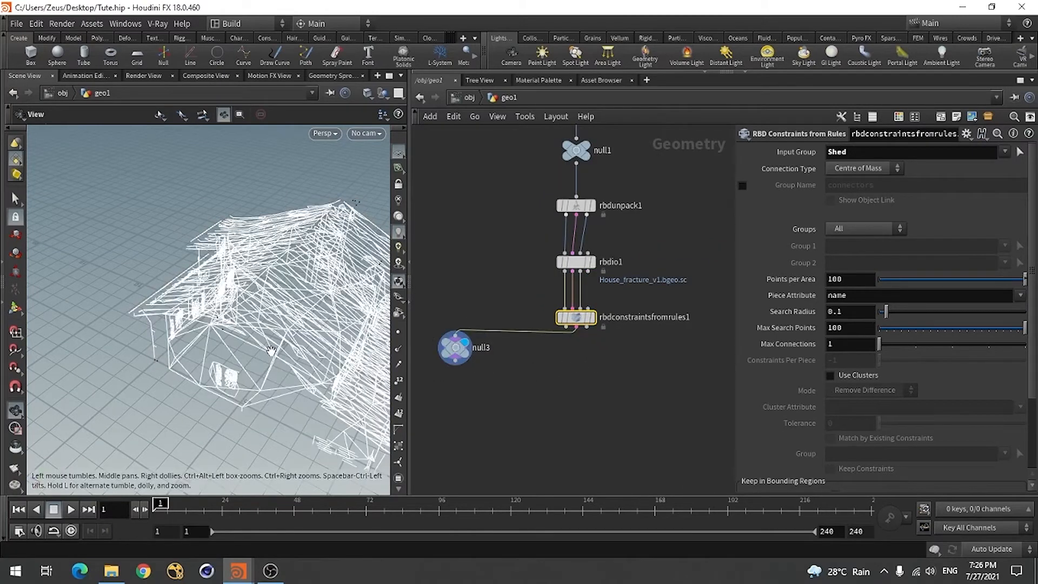
{"action": "left_click_drag", "start_coordinate": [273, 379], "coordinate": [385, 373]}
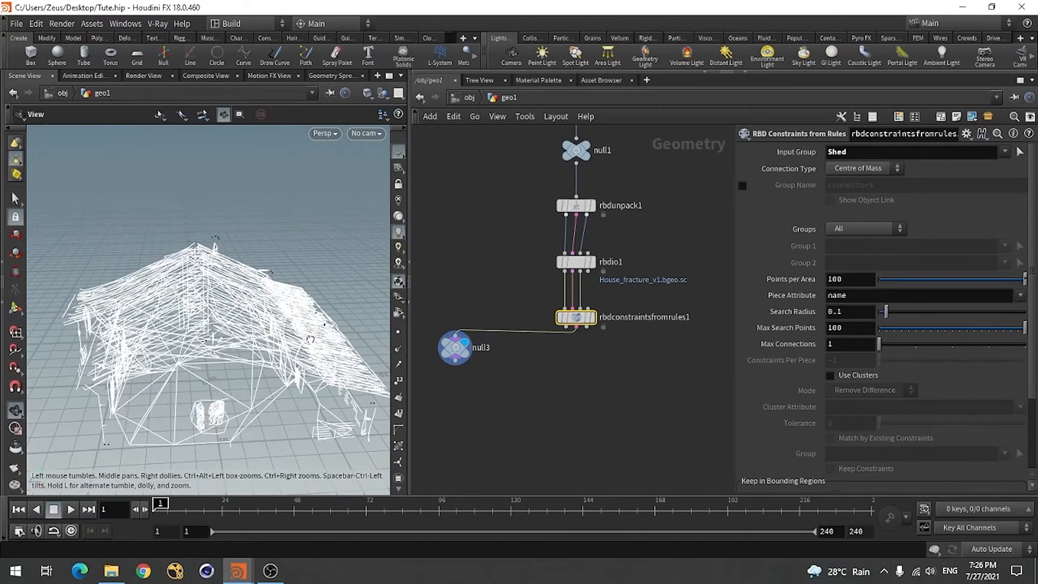
Clear the Input Group of rbdconstraintsfromrules1 and set its Groups mode to Group to Group
{"action": "left_click_drag", "start_coordinate": [276, 370], "coordinate": [222, 398]}
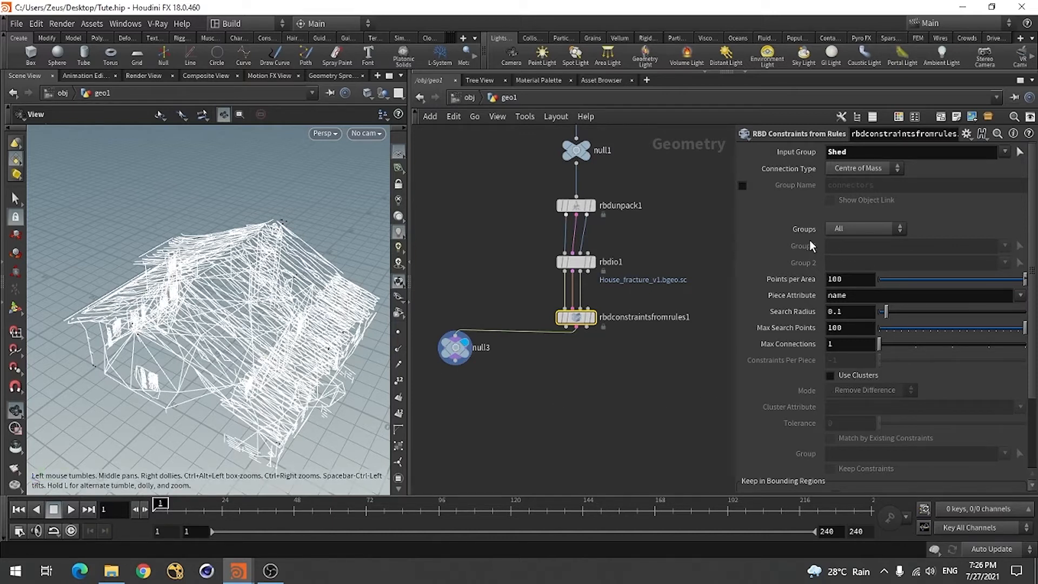
{"action": "left_click", "coordinate": [856, 151]}
{"action": "key", "text": "BackSpace"}
{"action": "left_click", "coordinate": [835, 232]}
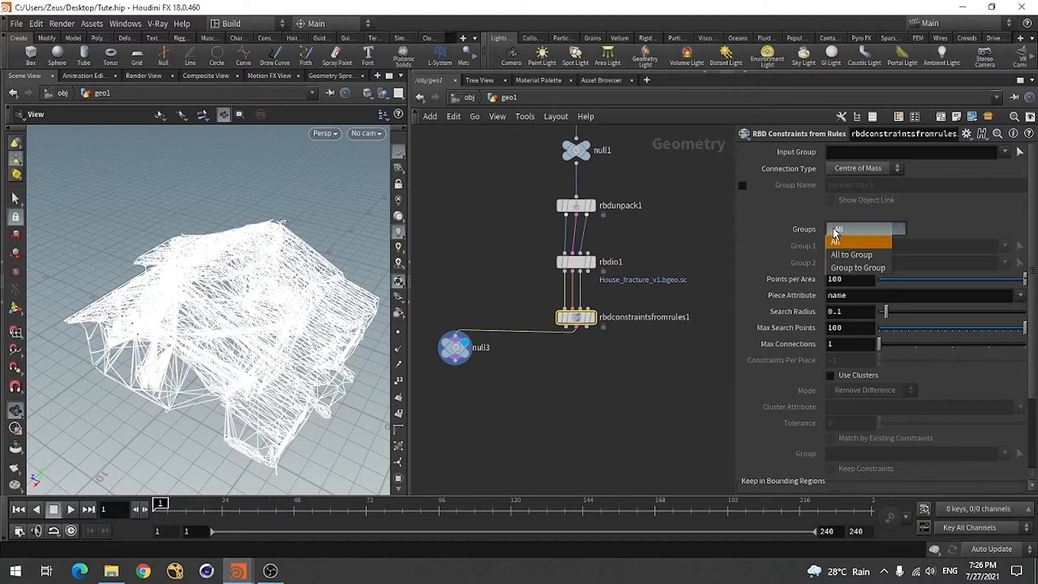
{"action": "left_click", "coordinate": [875, 268]}
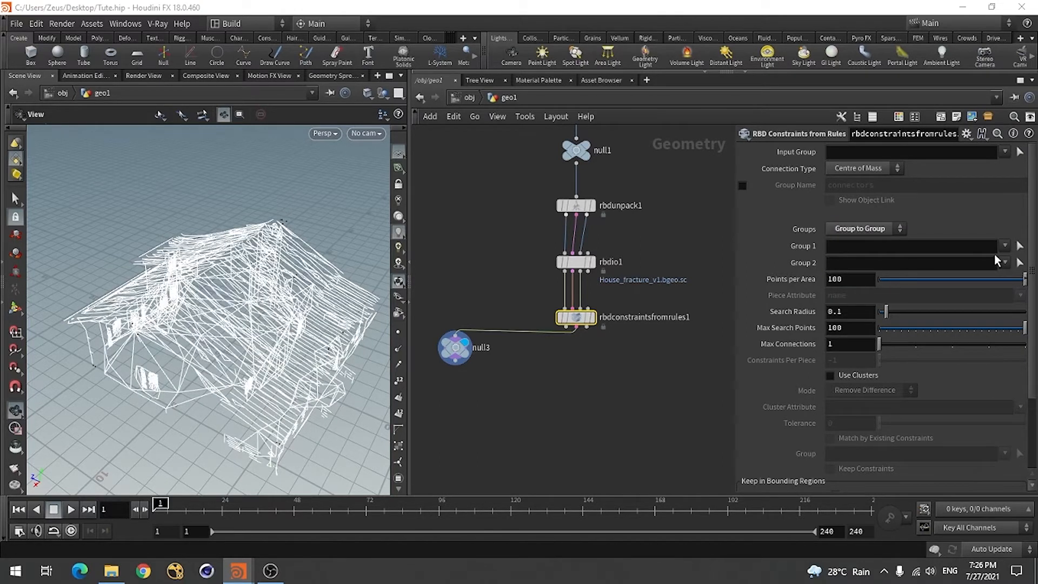
Set Group 1 to Roof and Group 2 to Wall, and inspect the constraint lines between them
{"action": "left_click", "coordinate": [1004, 245]}
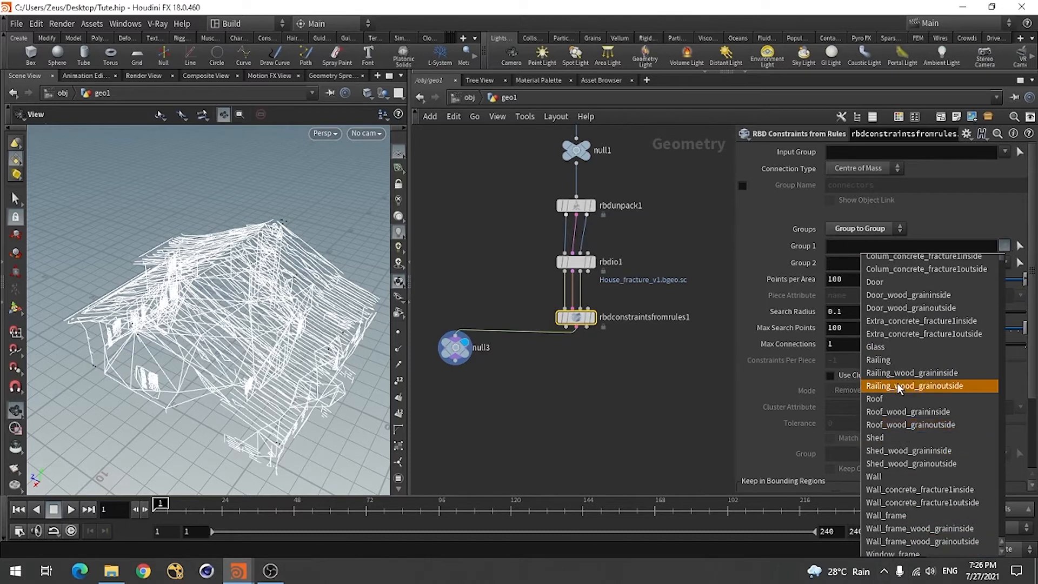
{"action": "scroll", "coordinate": [897, 395], "scroll_direction": "up", "scroll_amount": 1}
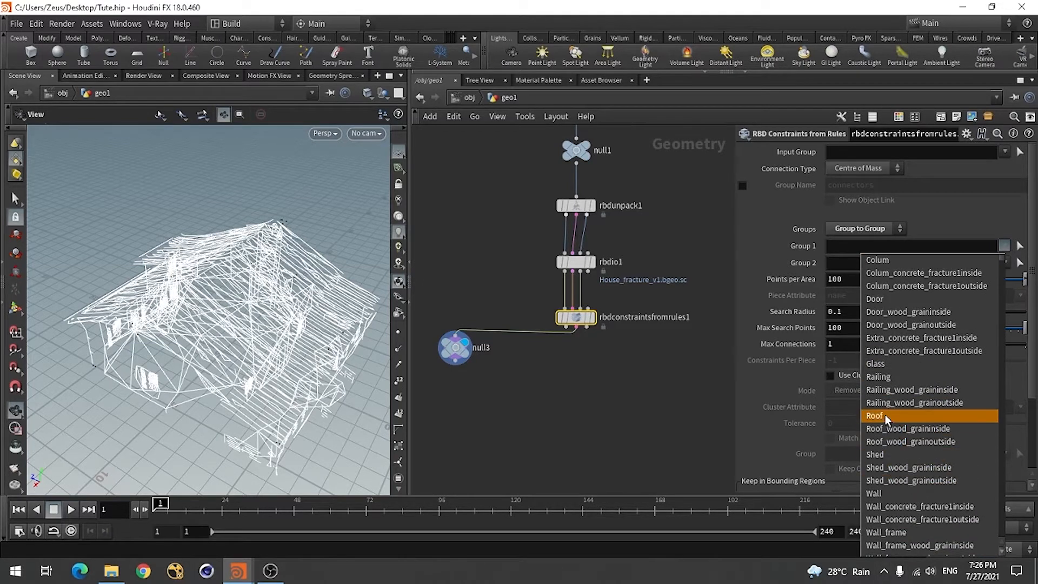
{"action": "left_click", "coordinate": [884, 415]}
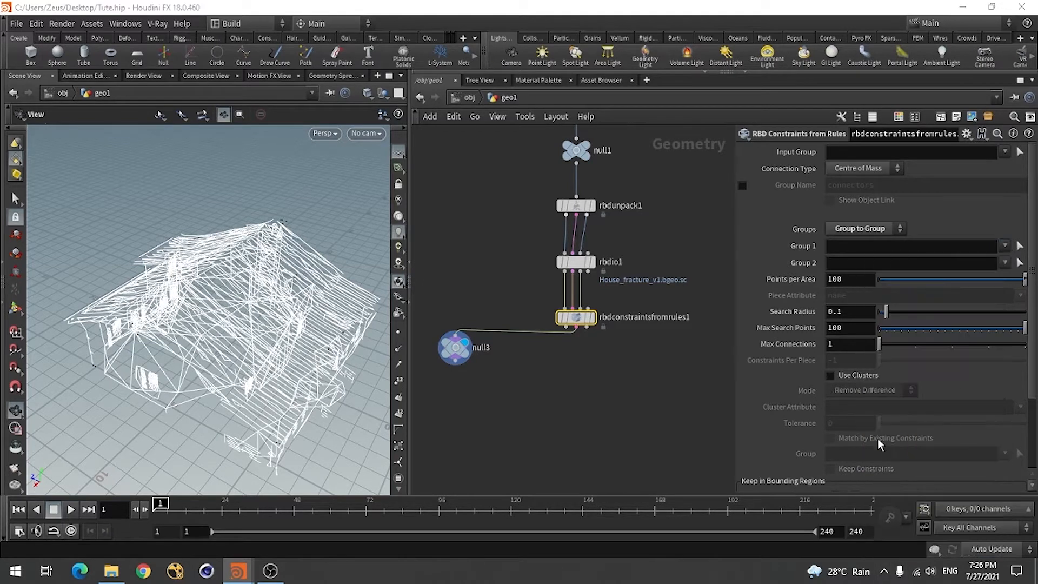
{"action": "left_click", "coordinate": [1003, 262]}
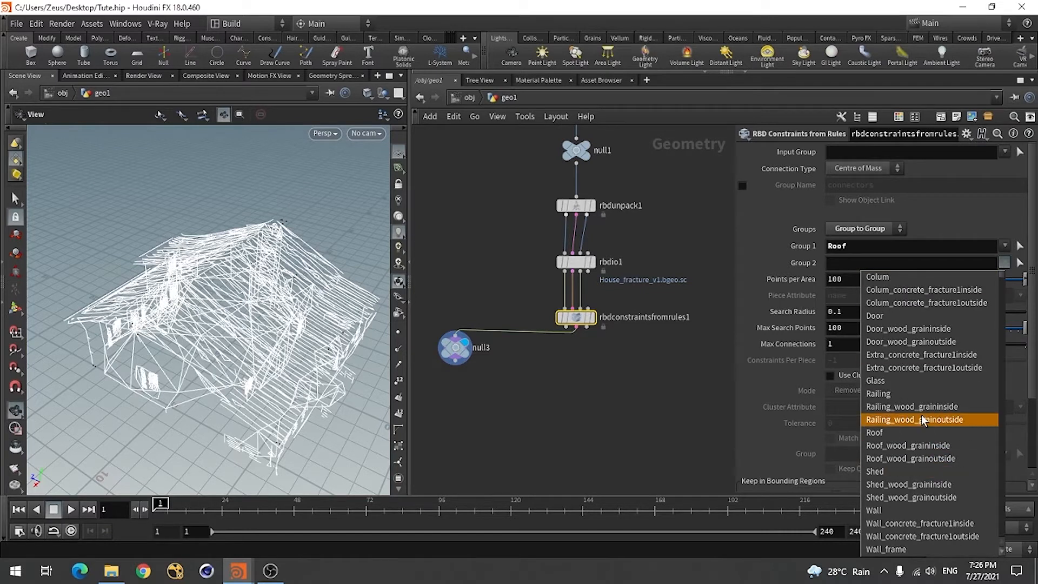
{"action": "scroll", "coordinate": [921, 414], "scroll_direction": "down", "scroll_amount": 4}
{"action": "left_click", "coordinate": [896, 459]}
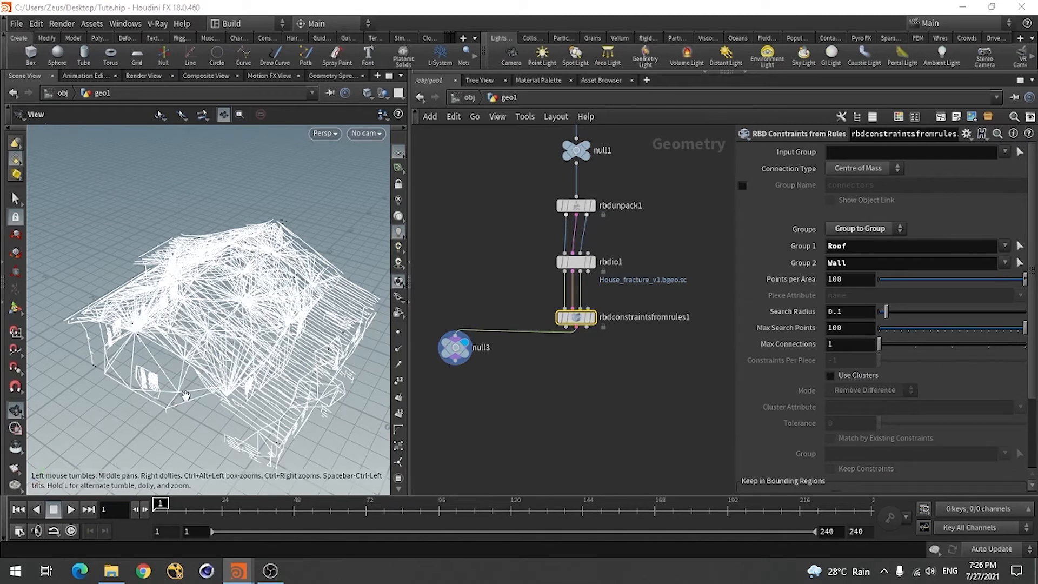
{"action": "left_click_drag", "start_coordinate": [203, 389], "coordinate": [211, 437]}
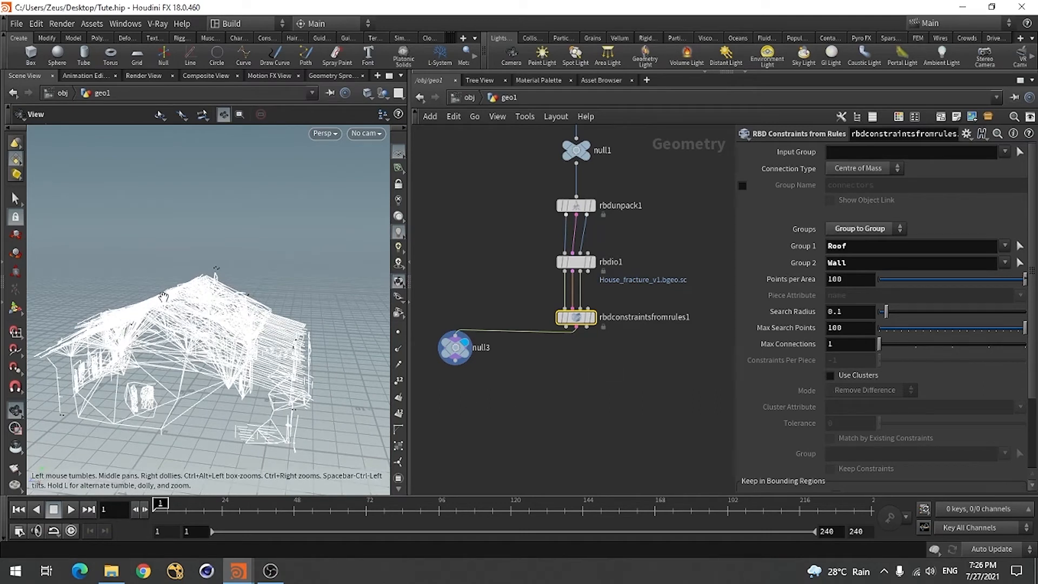
{"action": "left_click_drag", "start_coordinate": [214, 364], "coordinate": [196, 374]}
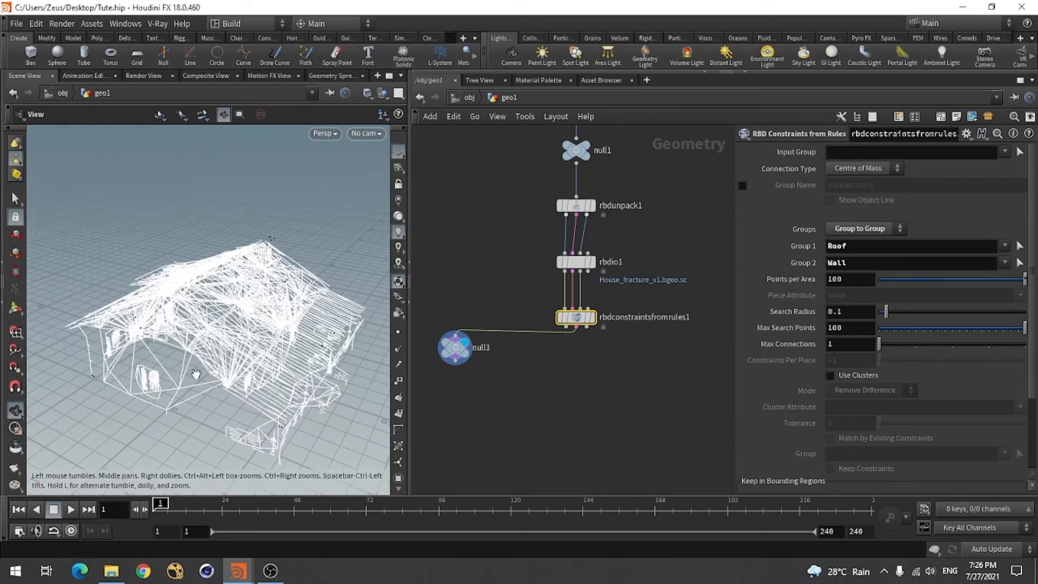
Enable Group Name on rbdconstraintsfromrules1 and set its Groups mode back to All
{"action": "scroll", "coordinate": [598, 334], "scroll_direction": "down", "scroll_amount": 3}
{"action": "scroll", "coordinate": [372, 343], "scroll_direction": "up", "scroll_amount": 2}
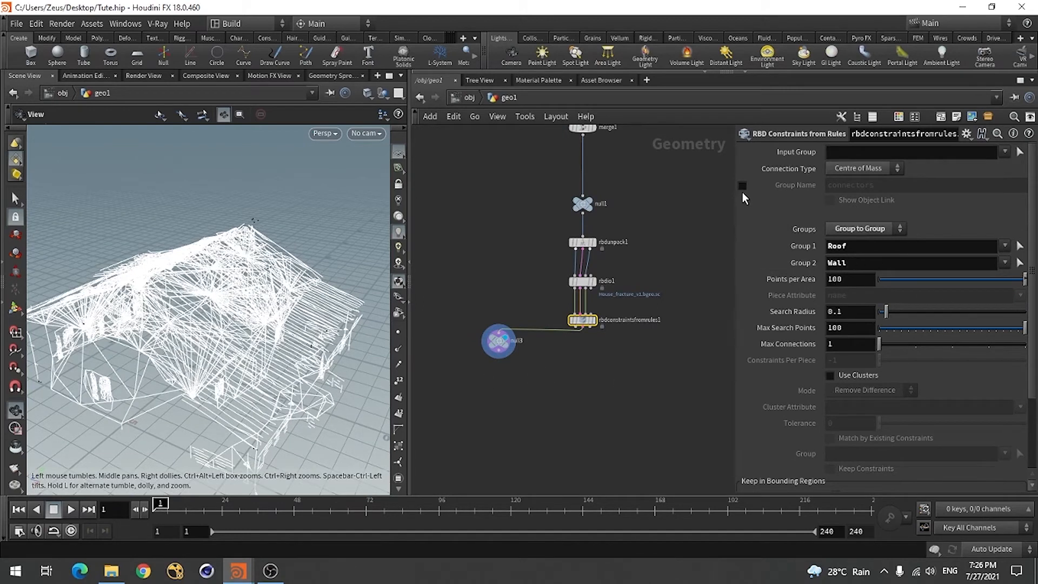
{"action": "left_click", "coordinate": [741, 188]}
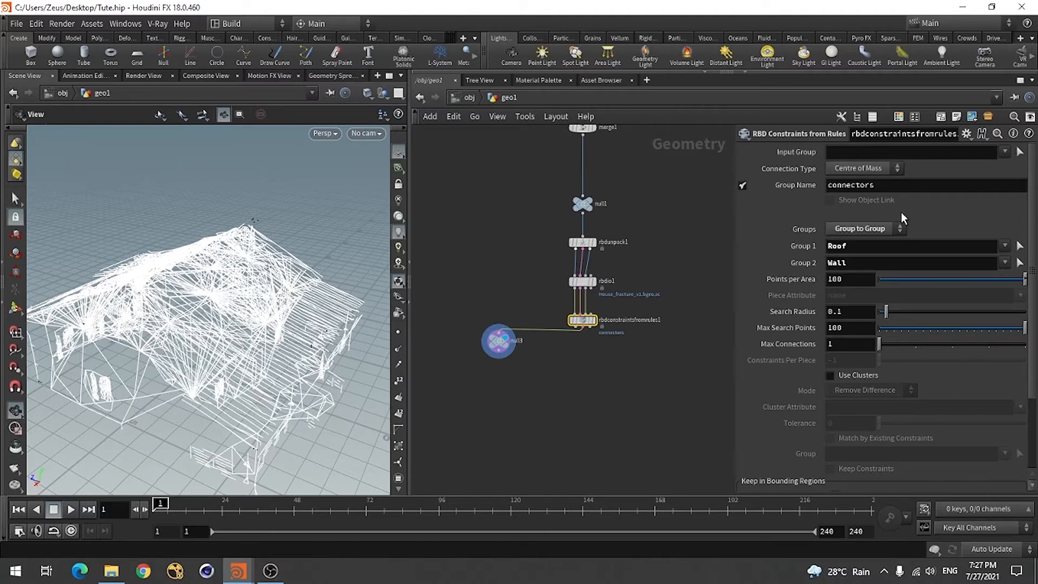
{"action": "left_click", "coordinate": [866, 225]}
{"action": "left_click", "coordinate": [851, 237]}
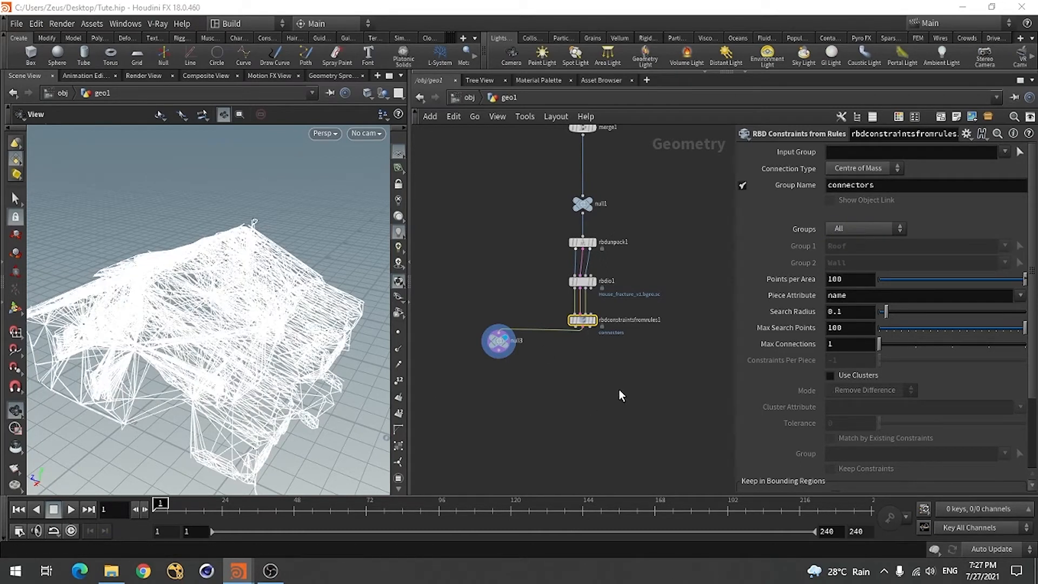
Set the Input Group of rbdconstraintsfromrules1 to Roof and the Group Name to Roof_connectors
{"action": "left_click", "coordinate": [1004, 152]}
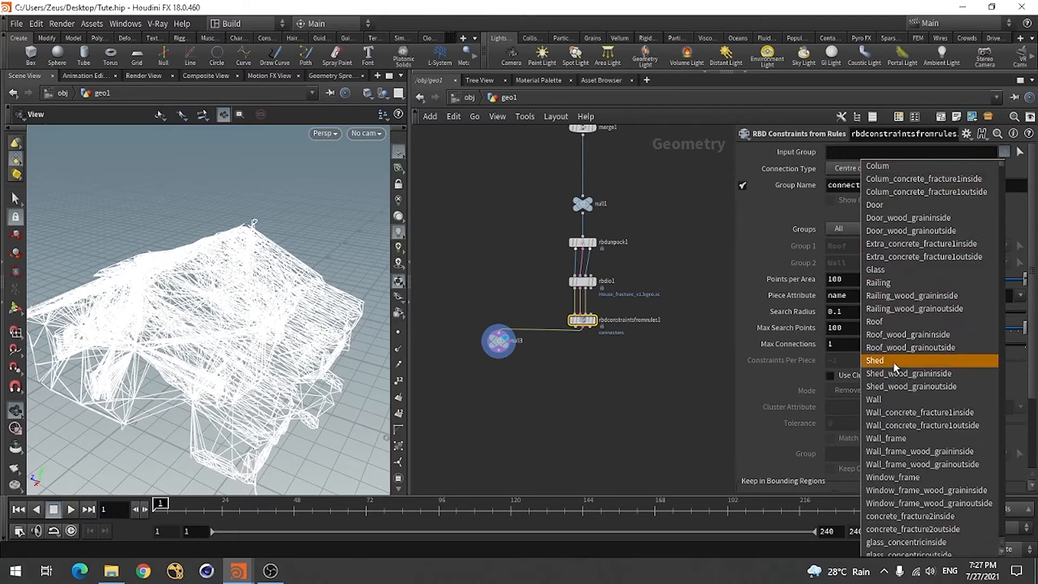
{"action": "left_click", "coordinate": [878, 321]}
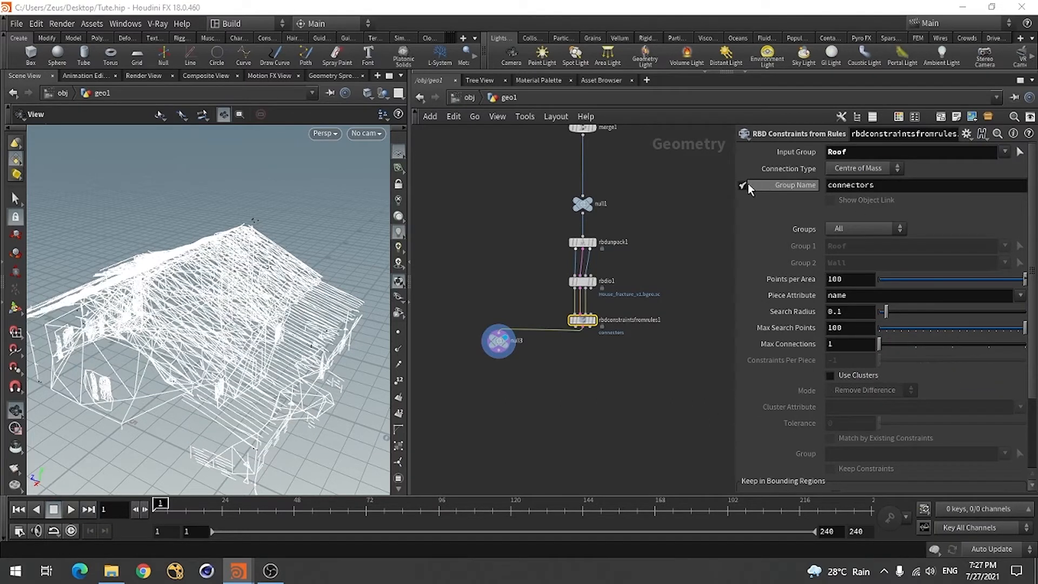
{"action": "left_click", "coordinate": [899, 188]}
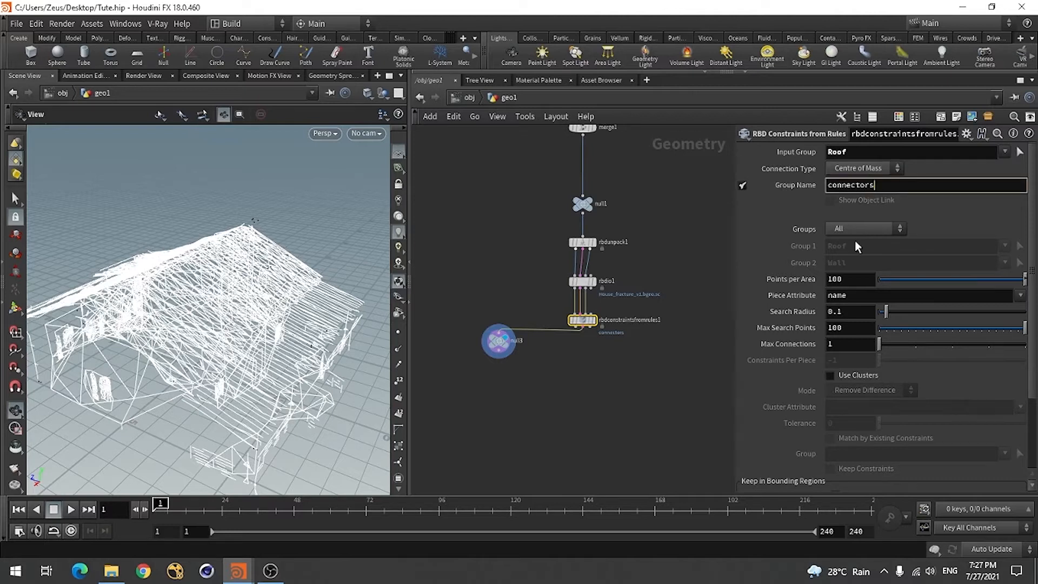
{"action": "key", "text": "Left"}
{"action": "type", "text": "Roof_"}
{"action": "key", "text": "Return"}
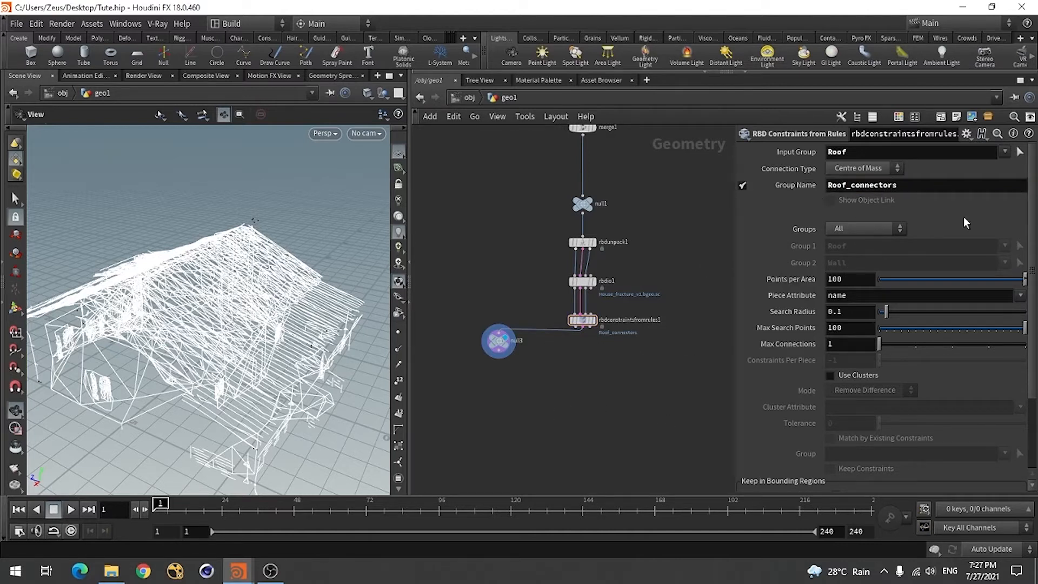
Delete the null3 node below rbdconstraintsfromrules1
{"action": "scroll", "coordinate": [567, 389], "scroll_direction": "up", "scroll_amount": 2}
{"action": "scroll", "coordinate": [608, 351], "scroll_direction": "down", "scroll_amount": 2}
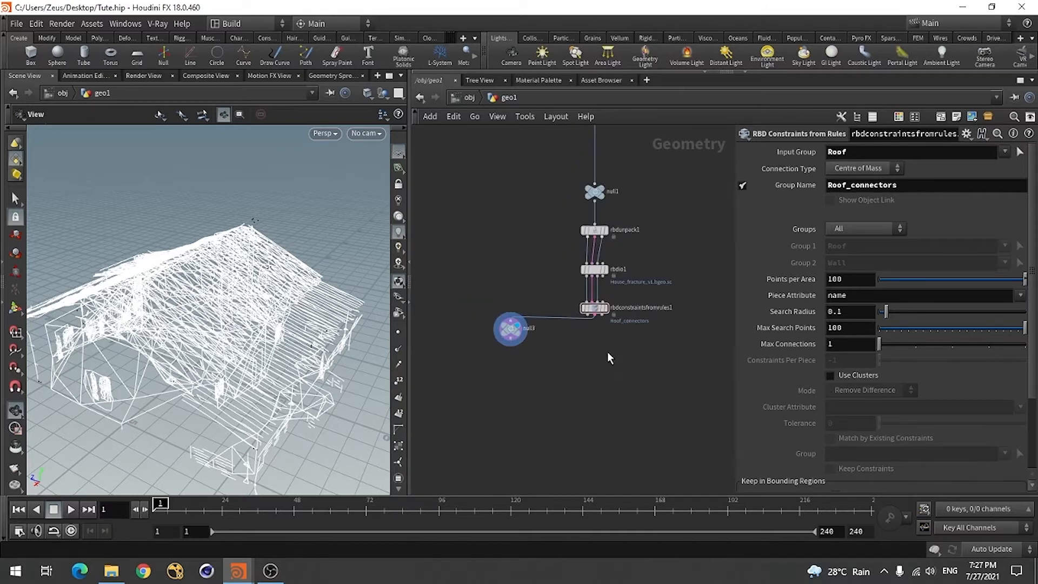
{"action": "scroll", "coordinate": [515, 334], "scroll_direction": "up", "scroll_amount": 3}
{"action": "left_click_drag", "start_coordinate": [508, 331], "coordinate": [508, 350]}
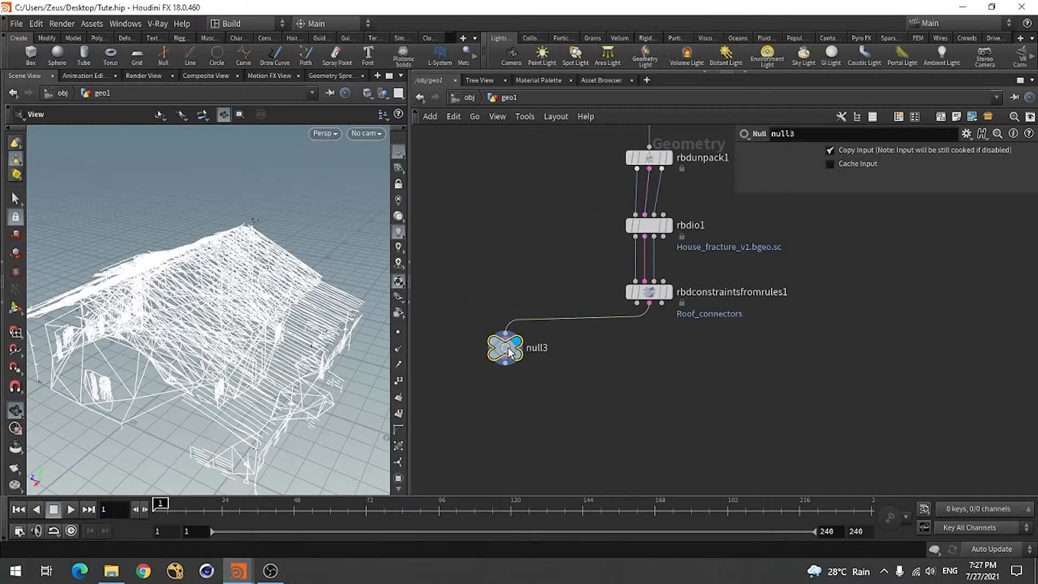
{"action": "key", "text": "Delete"}
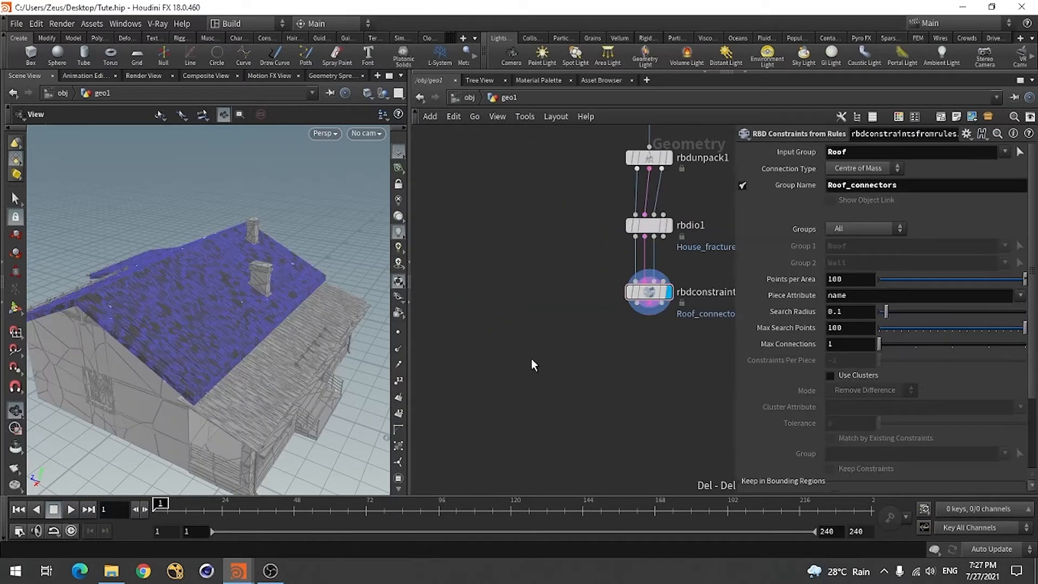
Add a Split node, feed it the constraints output of rbdconstraintsfromrules1, and display it
{"action": "key", "text": "Tab"}
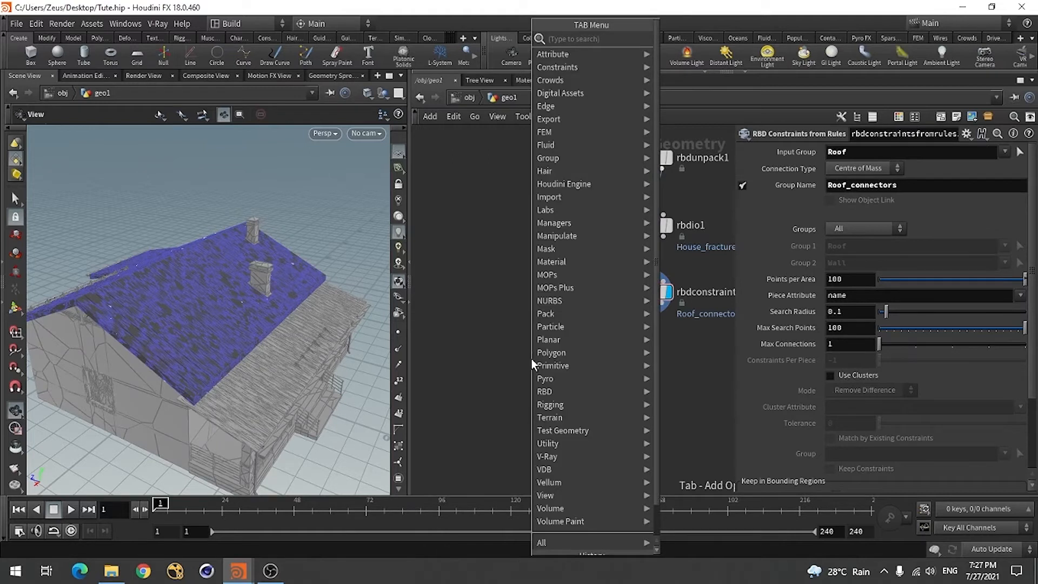
{"action": "type", "text": "spli"}
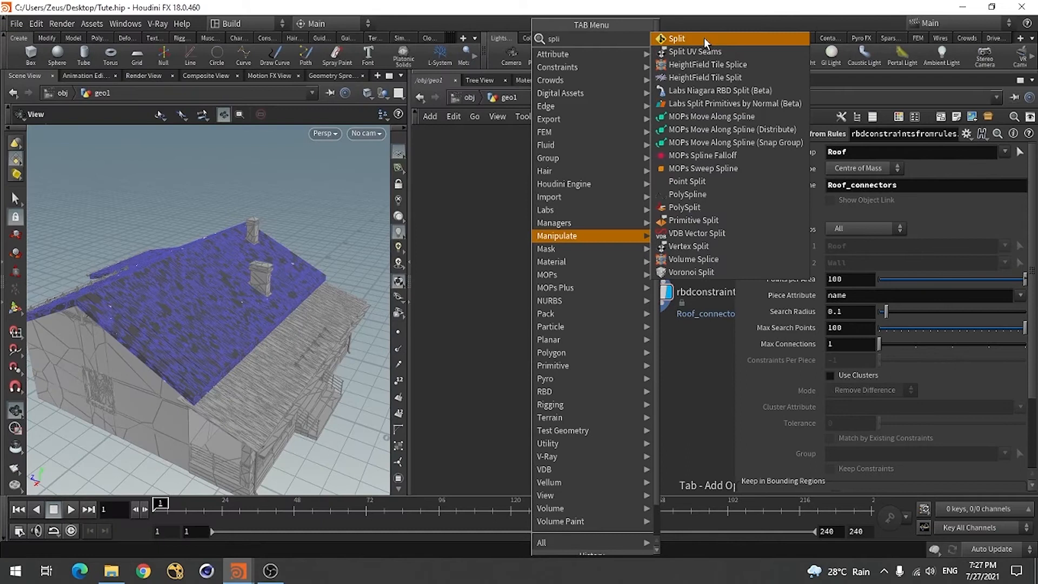
{"action": "left_click", "coordinate": [704, 37]}
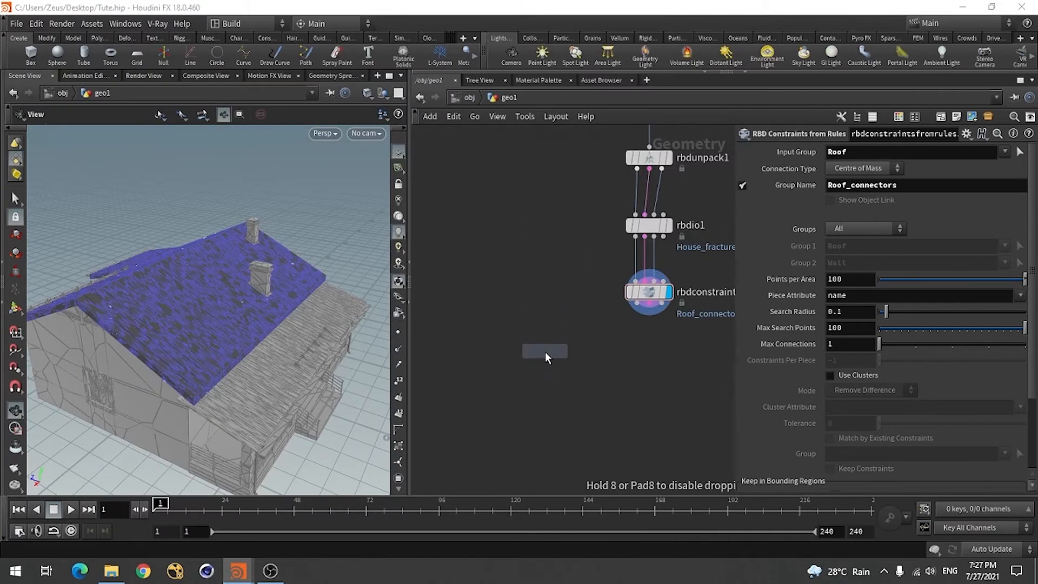
{"action": "left_click", "coordinate": [523, 350]}
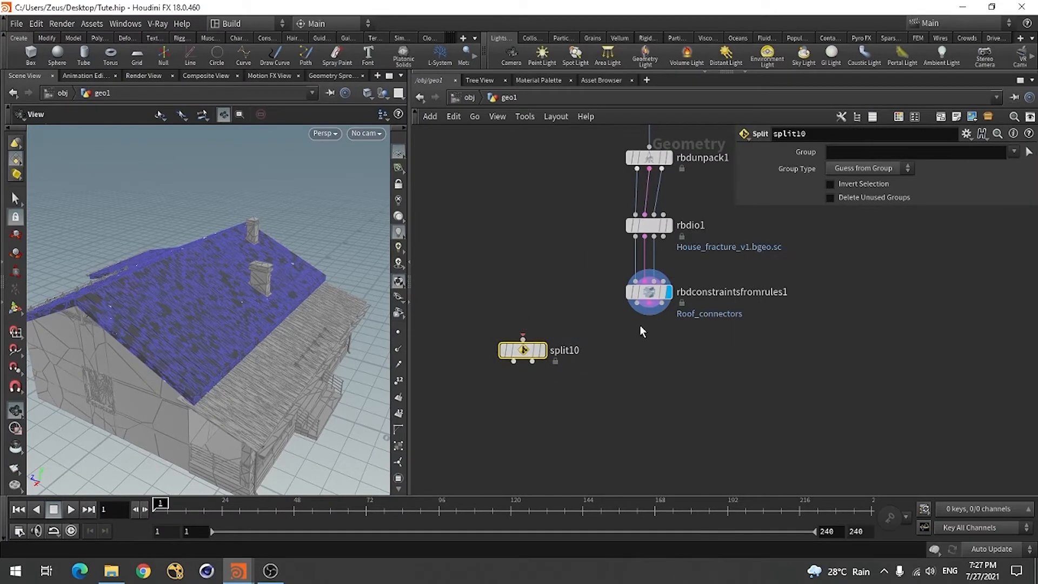
{"action": "left_click", "coordinate": [522, 336]}
{"action": "left_click", "coordinate": [642, 323]}
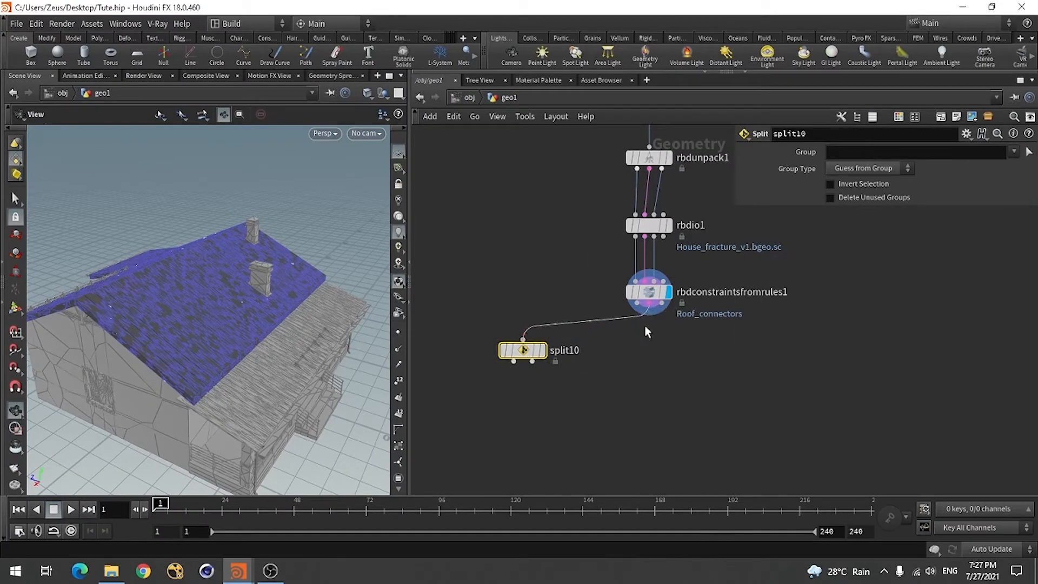
{"action": "left_click", "coordinate": [542, 350]}
{"action": "left_click_drag", "start_coordinate": [527, 355], "coordinate": [521, 349]}
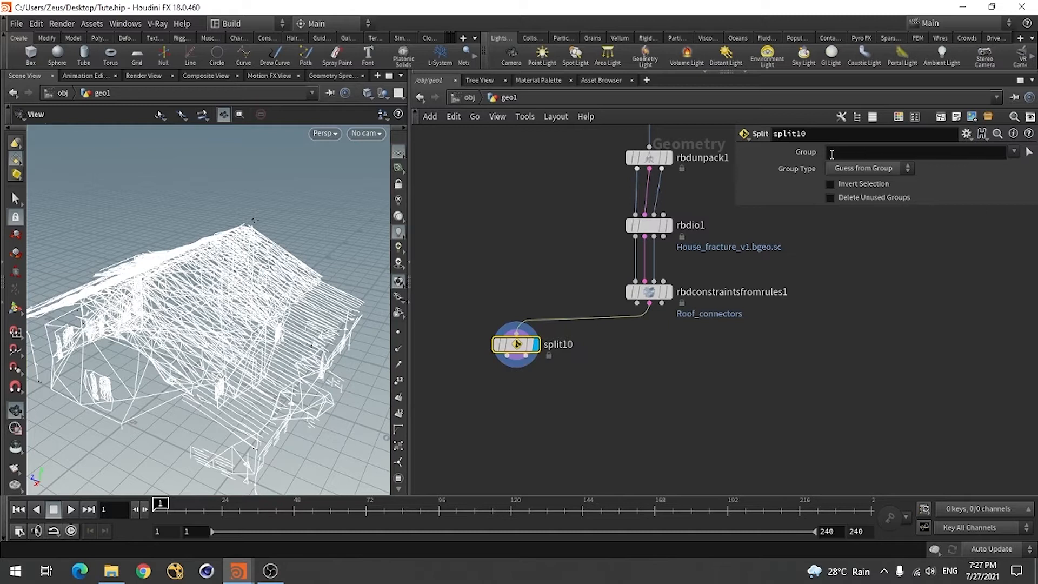
Set the Split node's Group to Roof_connectors and inspect the isolated roof constraints
{"action": "left_click", "coordinate": [1014, 153]}
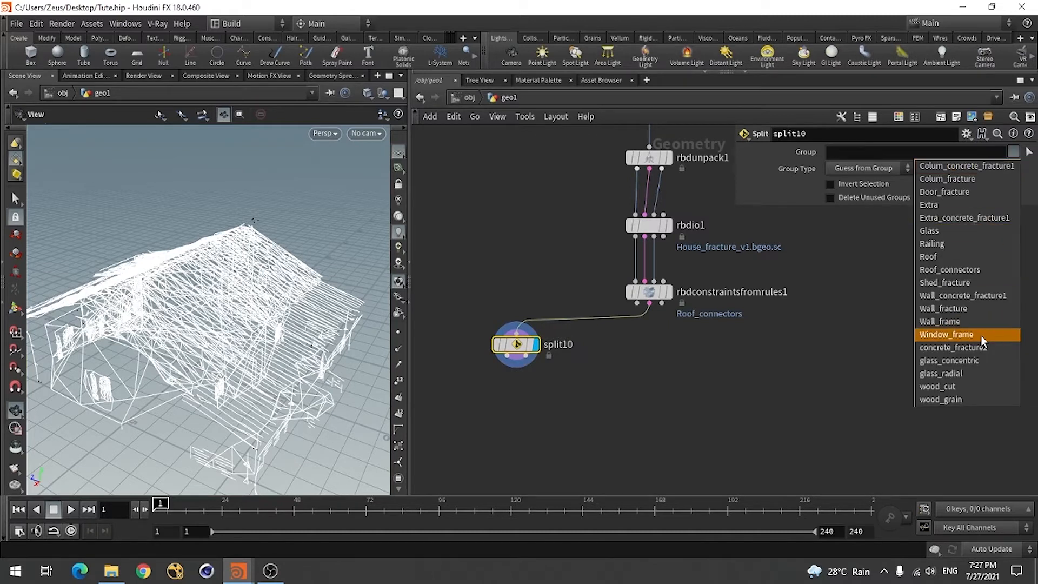
{"action": "left_click", "coordinate": [977, 268]}
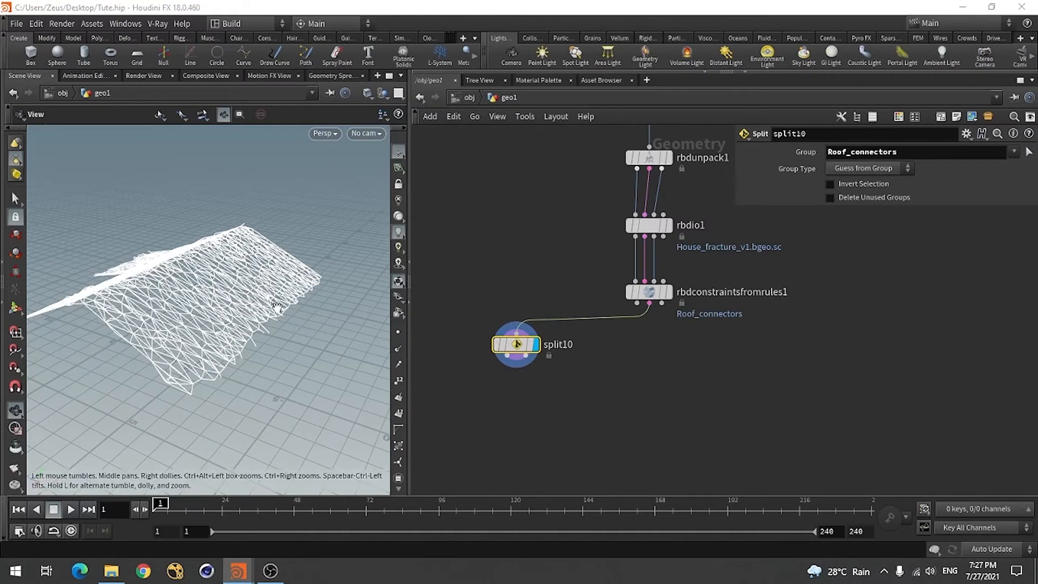
{"action": "left_click_drag", "start_coordinate": [200, 326], "coordinate": [104, 325]}
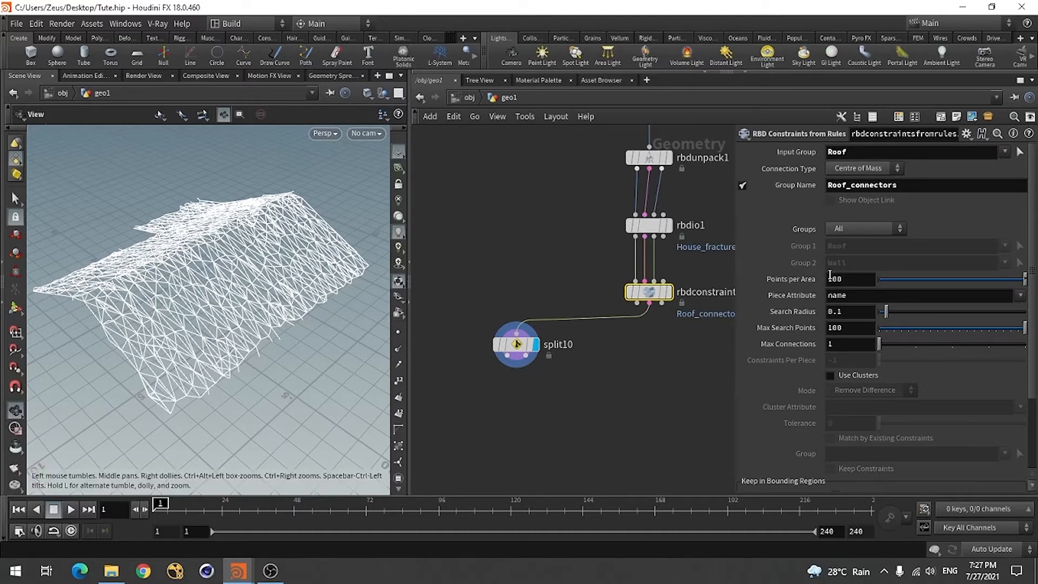
Reduce Points per Area to 2.58 and Max Search Points to 6 on rbdconstraintsfromrules1
{"action": "left_click_drag", "start_coordinate": [991, 280], "coordinate": [903, 284]}
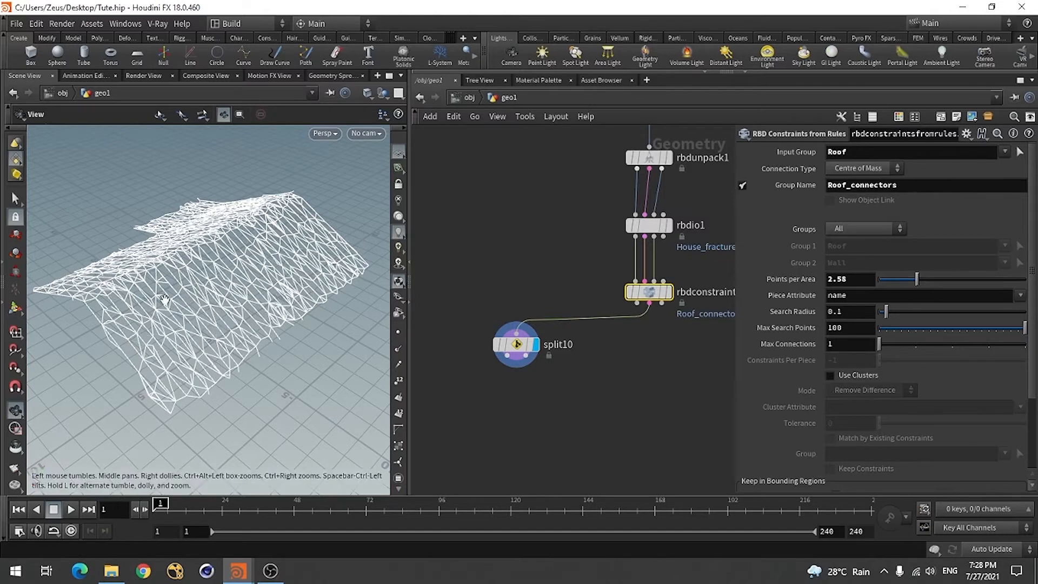
{"action": "left_click", "coordinate": [956, 328]}
{"action": "left_click_drag", "start_coordinate": [917, 328], "coordinate": [888, 327]}
Try a Search Radius of 0.05 on the roof constraints, inspect the lines, and restore the radius to 0.1
{"action": "left_click", "coordinate": [850, 313]}
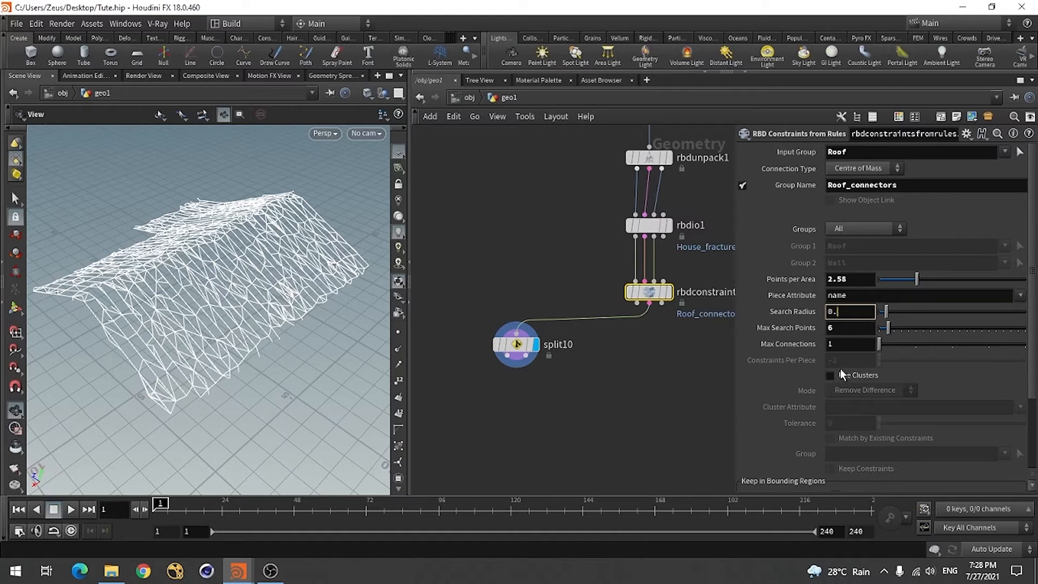
{"action": "key", "text": "Return"}
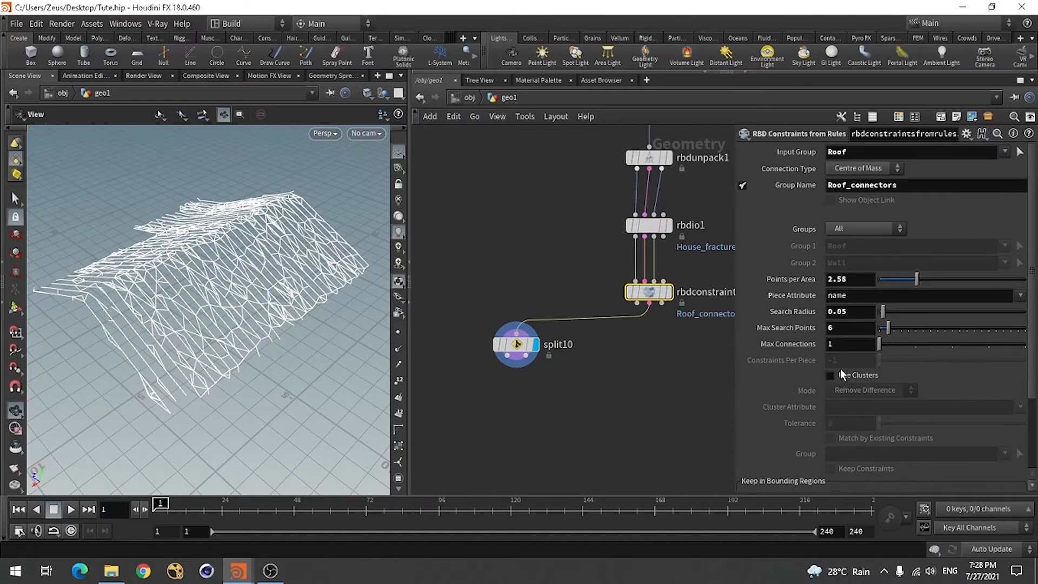
{"action": "left_click_drag", "start_coordinate": [114, 330], "coordinate": [108, 351]}
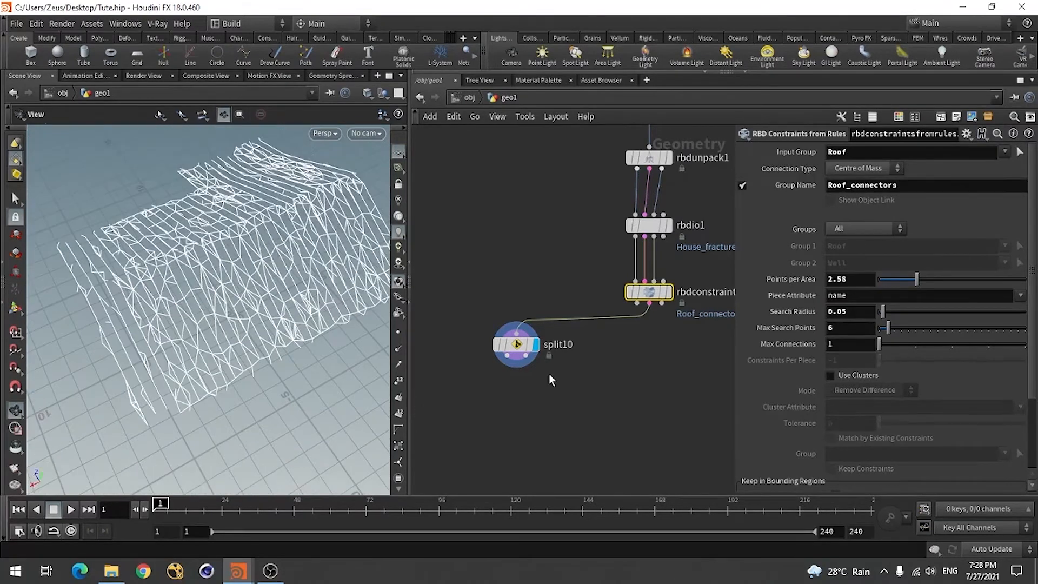
{"action": "left_click", "coordinate": [858, 314]}
{"action": "key", "text": "Return"}
{"action": "mouse_move", "coordinate": [112, 313]}
{"action": "left_mouse_down"}
{"action": "mouse_move", "coordinate": [145, 340]}
{"action": "mouse_move", "coordinate": [128, 298]}
{"action": "mouse_move", "coordinate": [118, 306]}
{"action": "left_mouse_up"}
Set Points per Area to 5 on rbdconstraintsfromrules1
{"action": "double_click", "coordinate": [847, 280]}
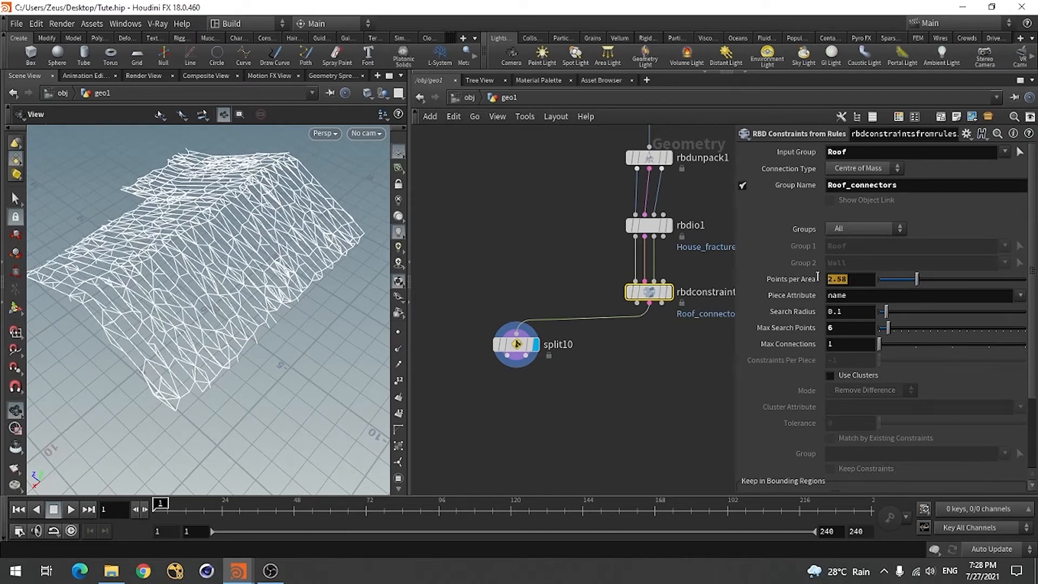
{"action": "type", "text": "5"}
{"action": "key", "text": "Return"}
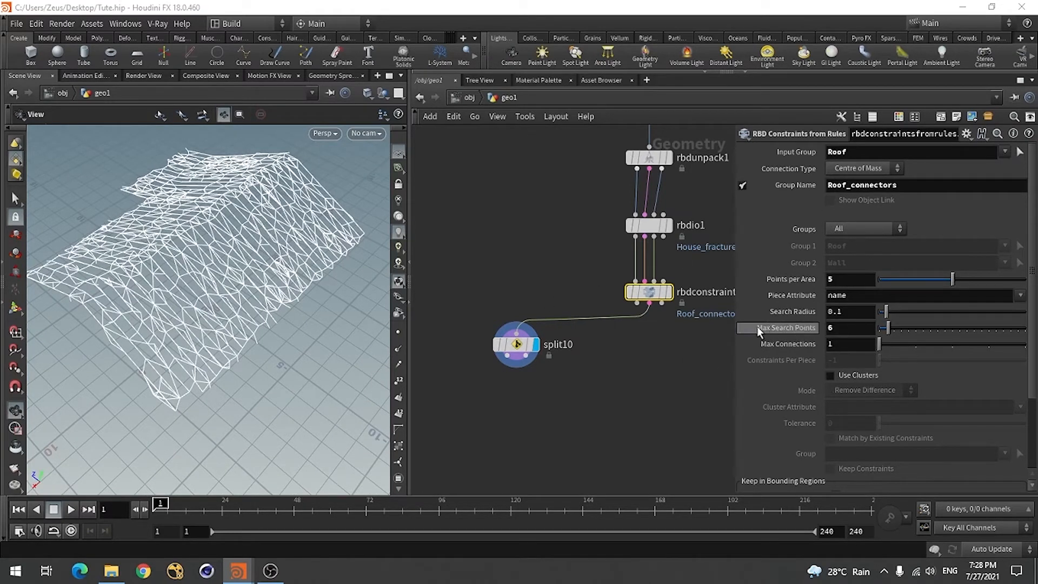
{"action": "scroll", "coordinate": [562, 247], "scroll_direction": "down", "scroll_amount": 3}
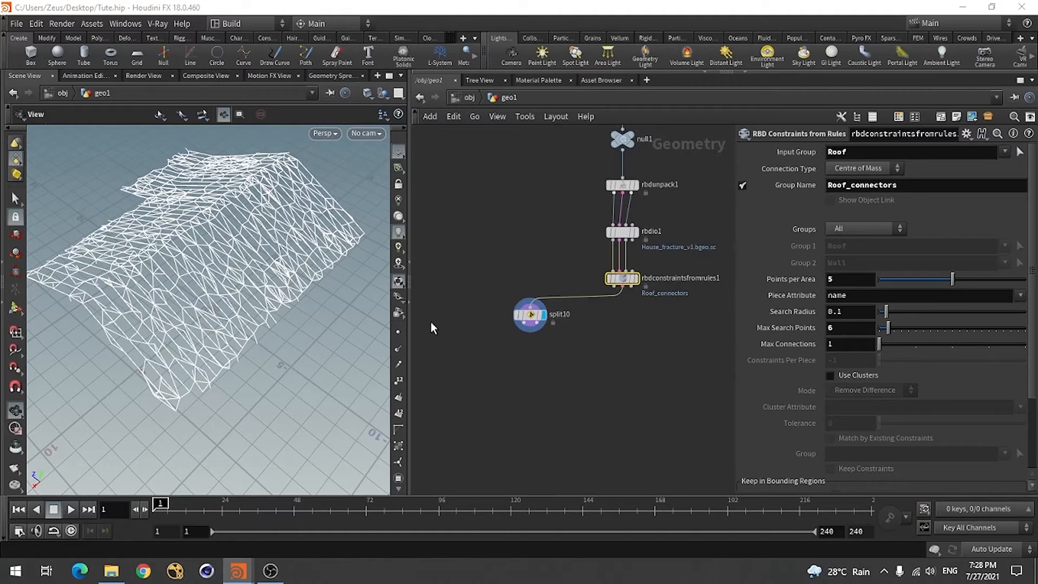
{"action": "scroll", "coordinate": [604, 356], "scroll_direction": "up", "scroll_amount": 2}
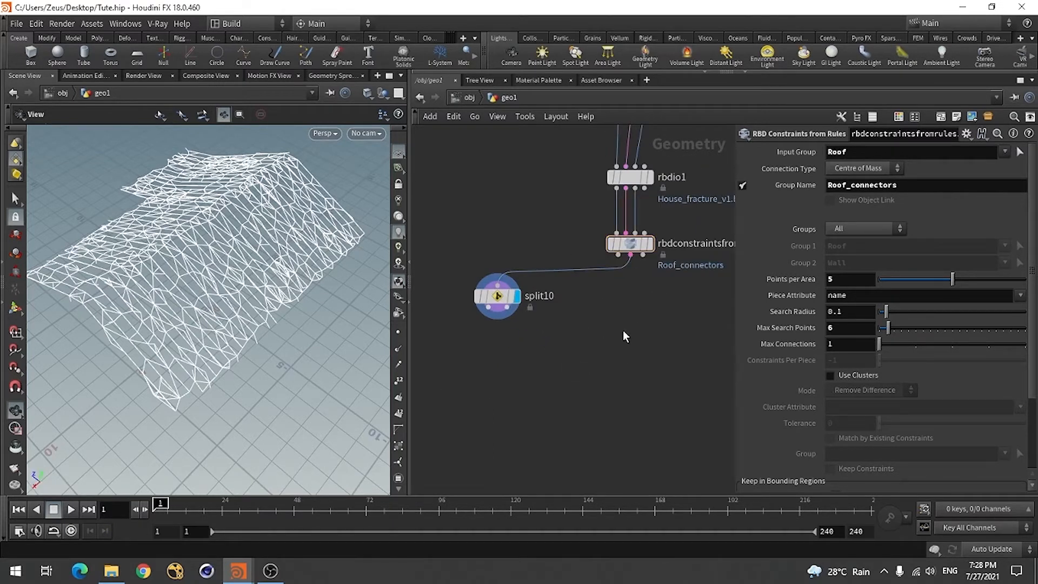
Add a second RBD Constraints from Rules node below rbdconstraintsfromrules1
{"action": "key", "text": "Tab"}
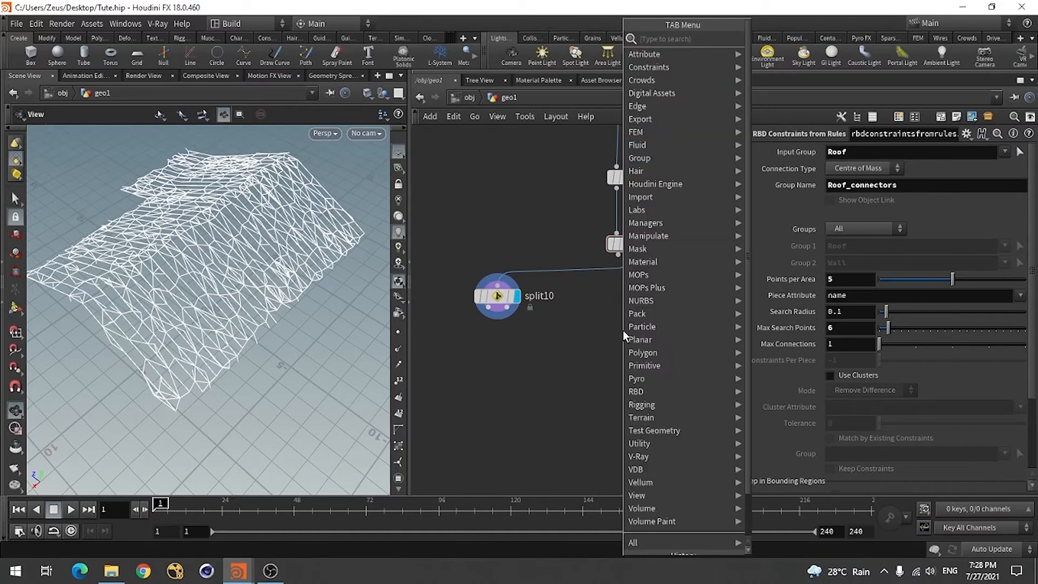
{"action": "type", "text": "rbd"}
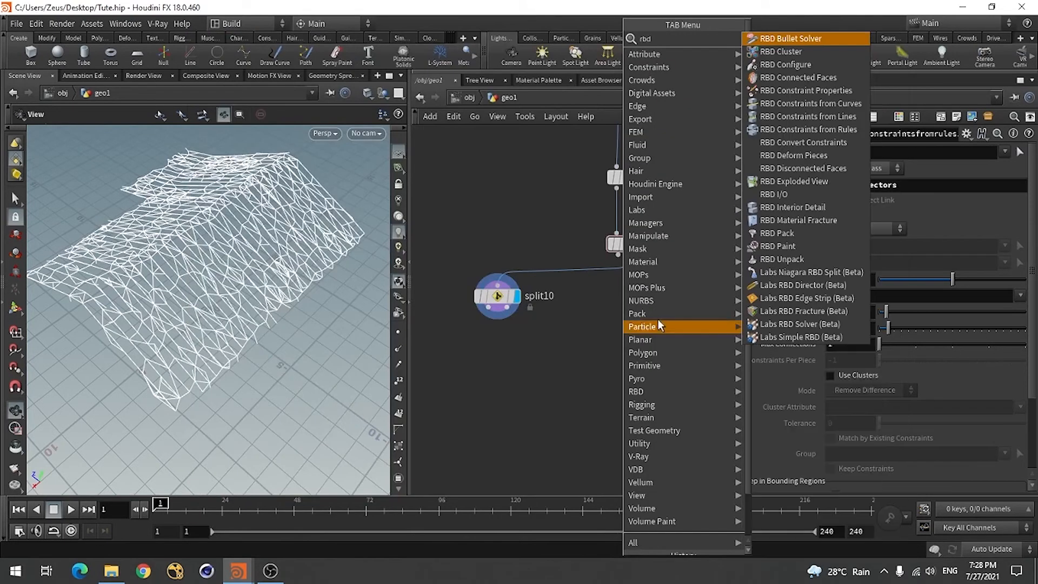
{"action": "left_click", "coordinate": [811, 129]}
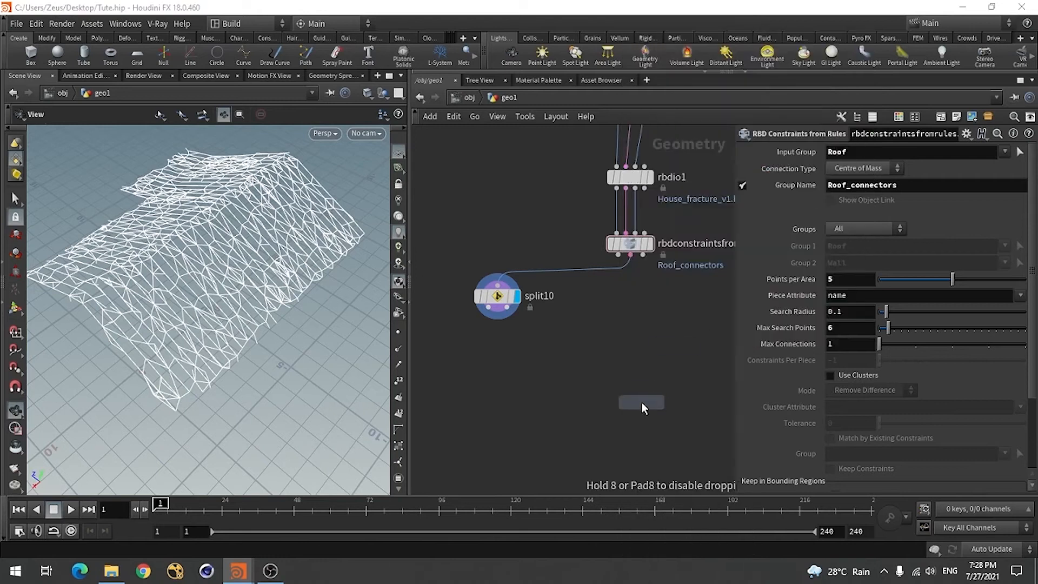
{"action": "left_click", "coordinate": [634, 312]}
Wire the geometry, constraint and proxy outputs of rbdconstraintsfromrules1 into the matching inputs of the new constraints node and display it
{"action": "scroll", "coordinate": [638, 319], "scroll_direction": "up", "scroll_amount": 2}
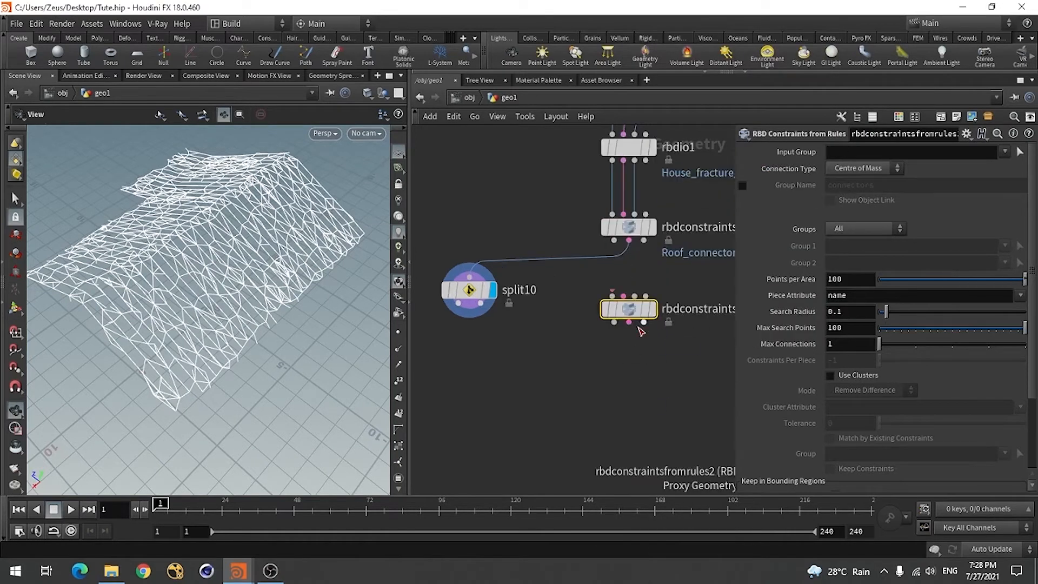
{"action": "scroll", "coordinate": [651, 356], "scroll_direction": "up", "scroll_amount": 2}
{"action": "left_click", "coordinate": [607, 218]}
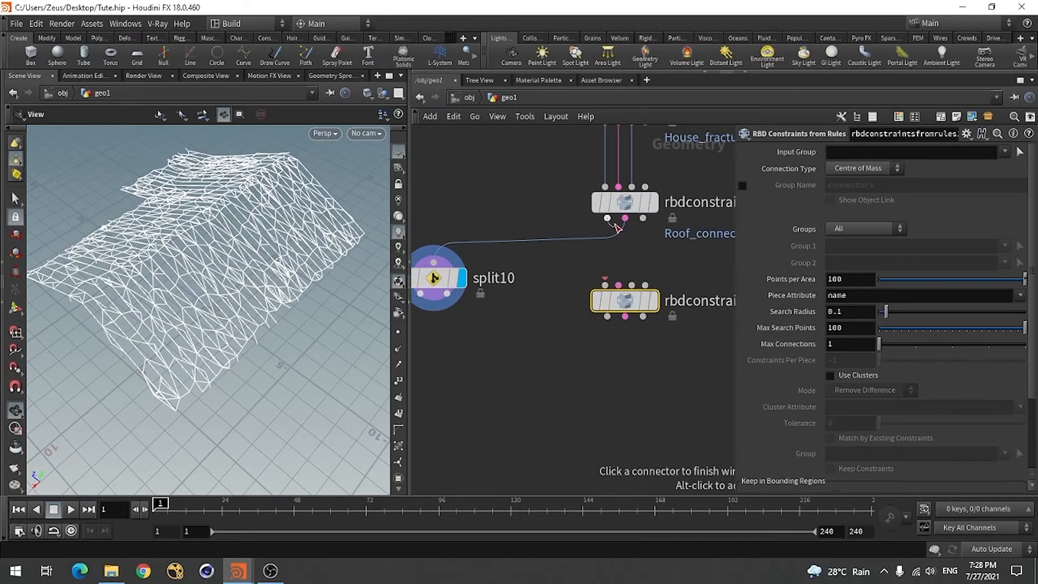
{"action": "left_click", "coordinate": [604, 285]}
{"action": "left_click", "coordinate": [625, 218]}
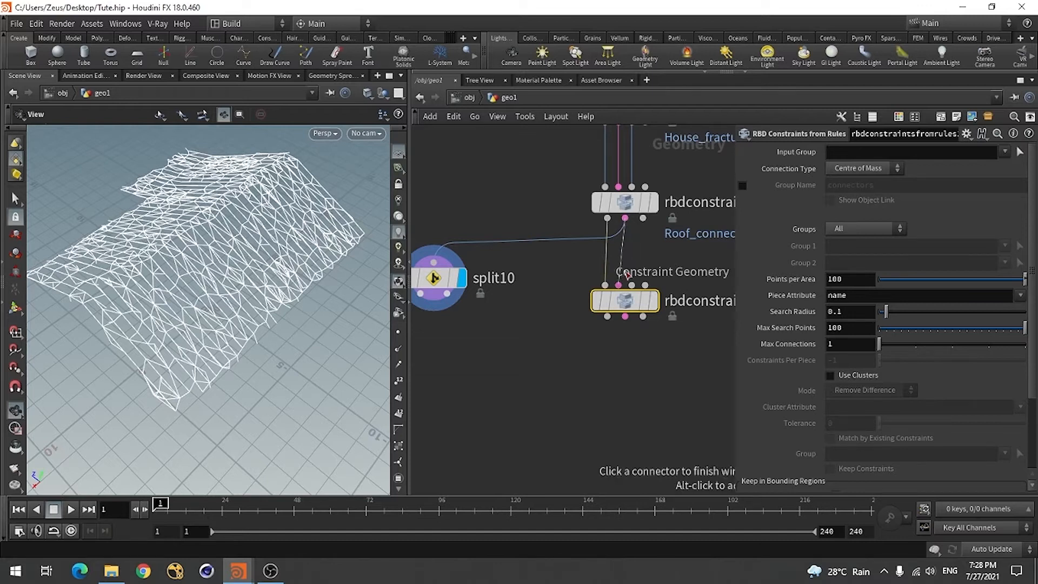
{"action": "left_click", "coordinate": [617, 285]}
{"action": "left_click", "coordinate": [643, 217]}
{"action": "left_click", "coordinate": [631, 285]}
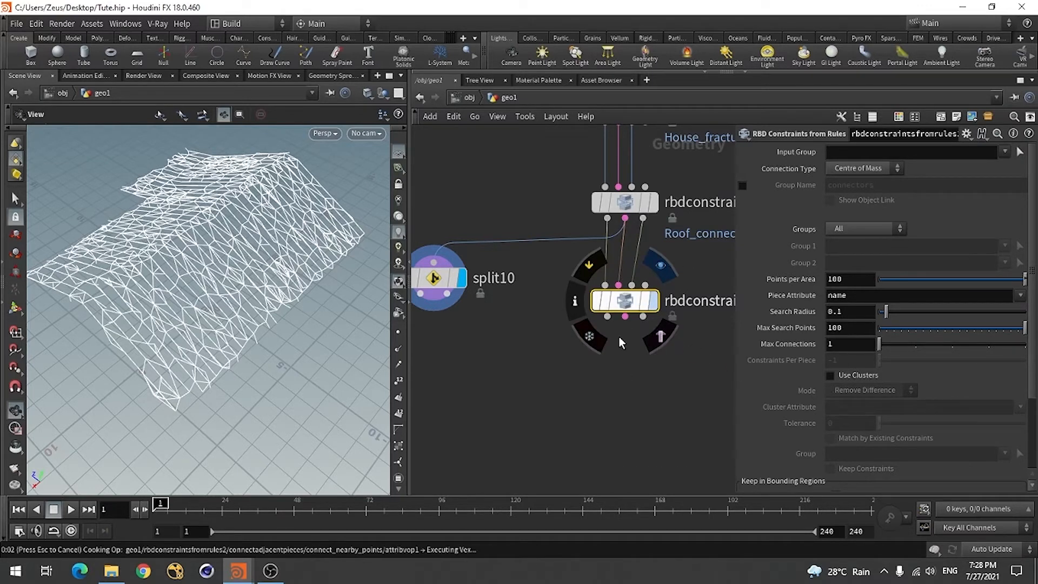
{"action": "key", "text": "r"}
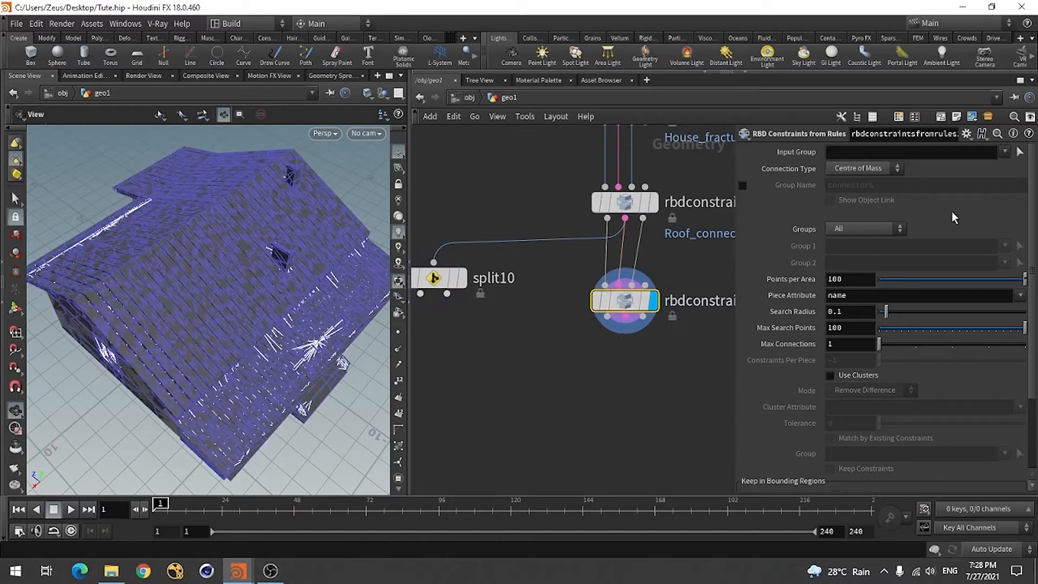
Set the Input Group of rbdconstraintsfromrules2 to Wall
{"action": "left_click", "coordinate": [1005, 156]}
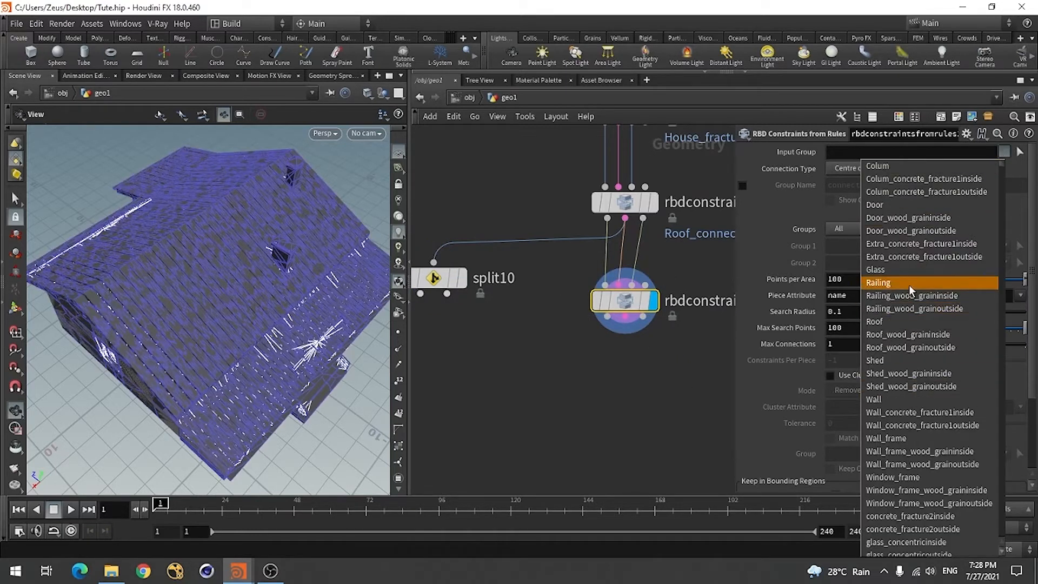
{"action": "scroll", "coordinate": [916, 365], "scroll_direction": "down", "scroll_amount": 2}
{"action": "scroll", "coordinate": [916, 364], "scroll_direction": "down", "scroll_amount": 1}
{"action": "left_click", "coordinate": [892, 351]}
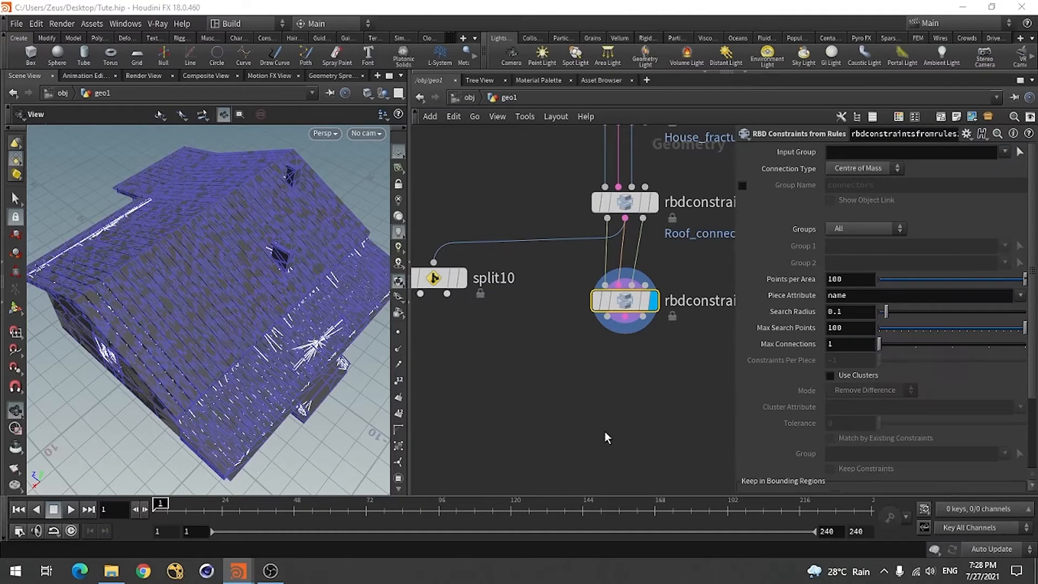
{"action": "scroll", "coordinate": [551, 389], "scroll_direction": "down", "scroll_amount": 3}
{"action": "scroll", "coordinate": [490, 277], "scroll_direction": "up", "scroll_amount": 3}
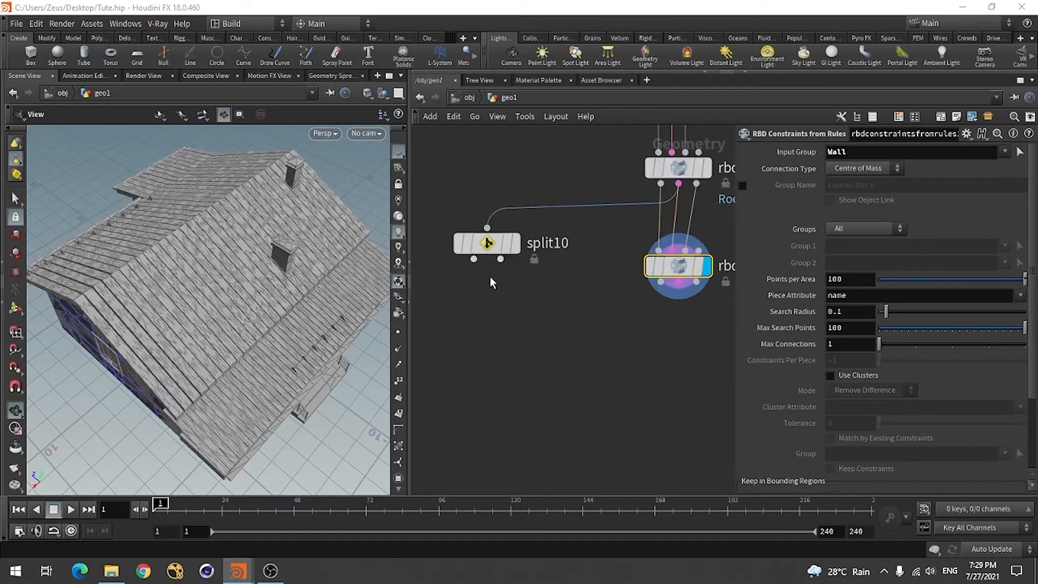
Move the Split node lower in the network and enable Group Name on rbdconstraintsfromrules2 with the name Wall_connectors
{"action": "middle_click_drag", "start_coordinate": [489, 277], "coordinate": [469, 371]}
{"action": "scroll", "coordinate": [470, 371], "scroll_direction": "down", "scroll_amount": 2}
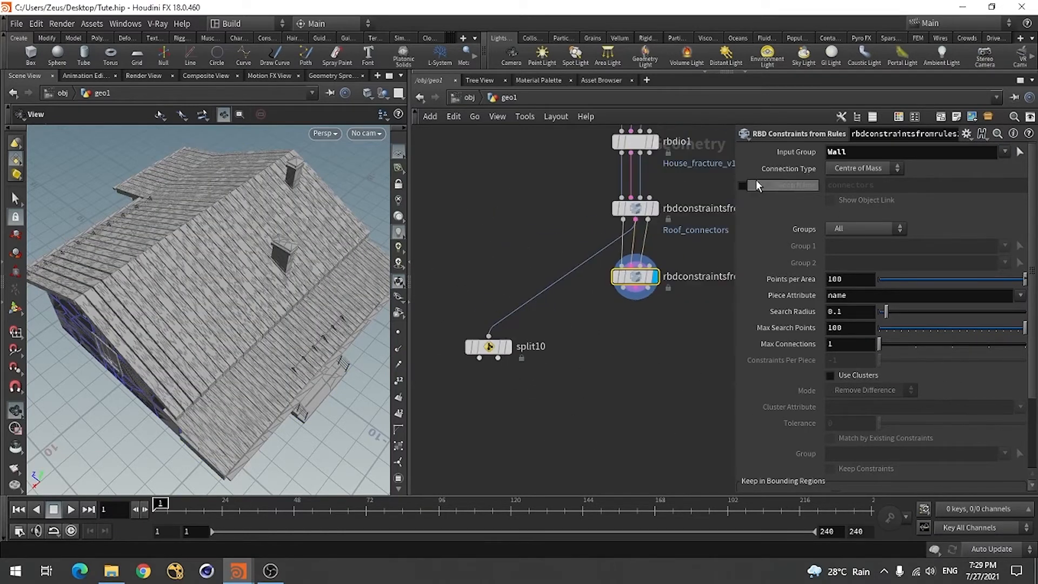
{"action": "left_click", "coordinate": [742, 185]}
{"action": "left_click", "coordinate": [828, 185]}
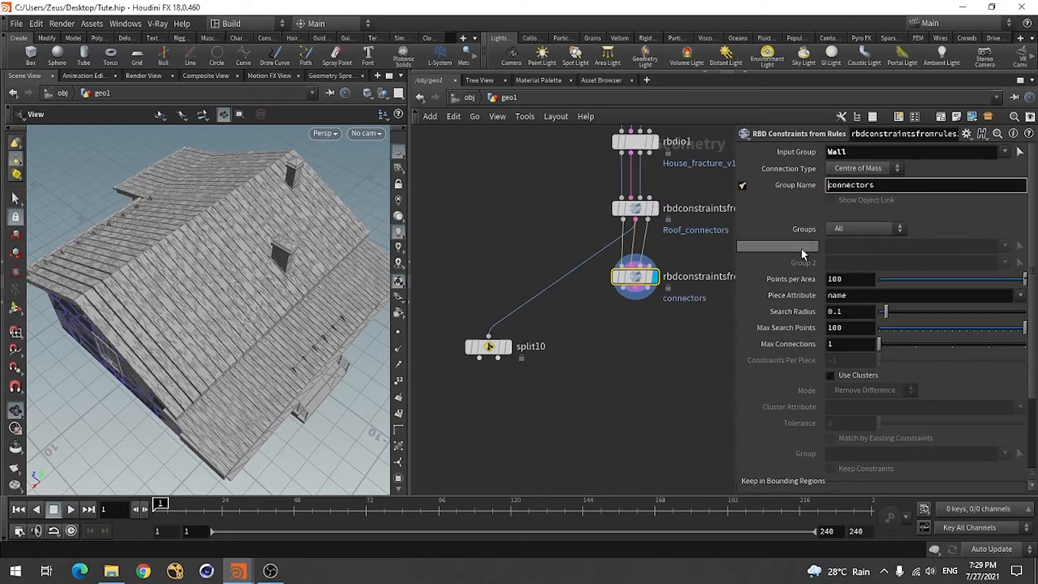
{"action": "type", "text": "Wa"}
{"action": "type", "text": "ll_"}
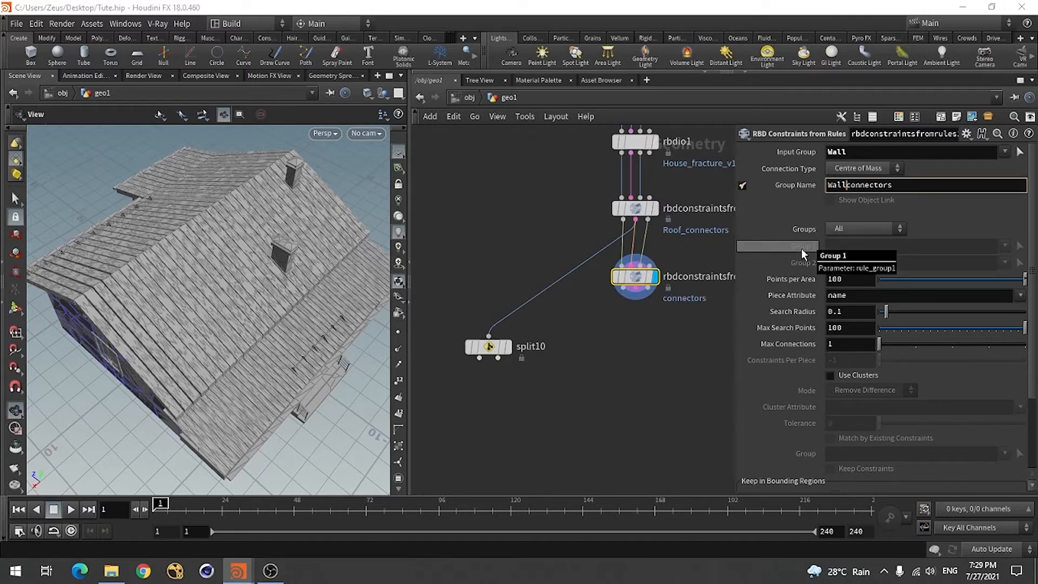
{"action": "key", "text": "Return"}
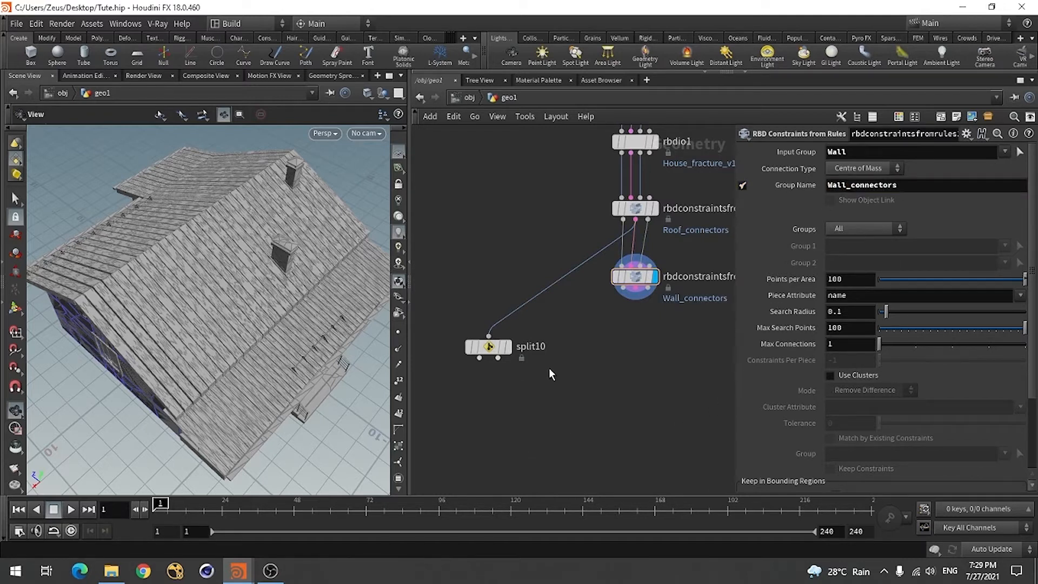
Reconnect split10 to the constraint output of rbdconstraintsfromrules2, display it, and place it just below that node's level
{"action": "left_click", "coordinate": [489, 336]}
{"action": "left_click", "coordinate": [640, 309]}
{"action": "left_click", "coordinate": [506, 348]}
{"action": "left_click_drag", "start_coordinate": [492, 351], "coordinate": [488, 331]}
{"action": "left_click", "coordinate": [488, 332]}
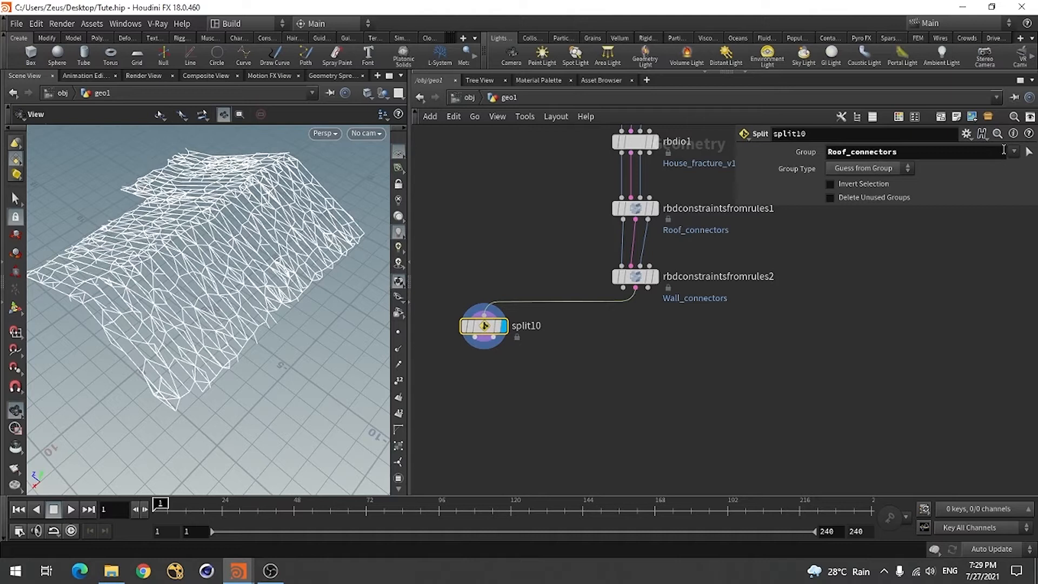
Replace the Split node's Group with Wall_connectors and inspect the isolated wall constraints
{"action": "left_click", "coordinate": [979, 157]}
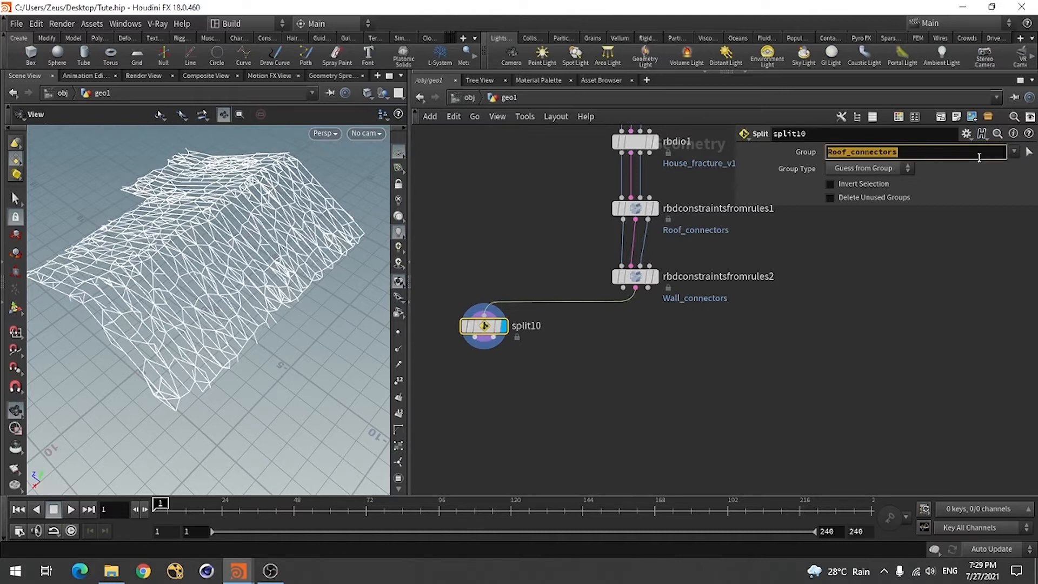
{"action": "key", "text": "BackSpace"}
{"action": "left_click", "coordinate": [1014, 152]}
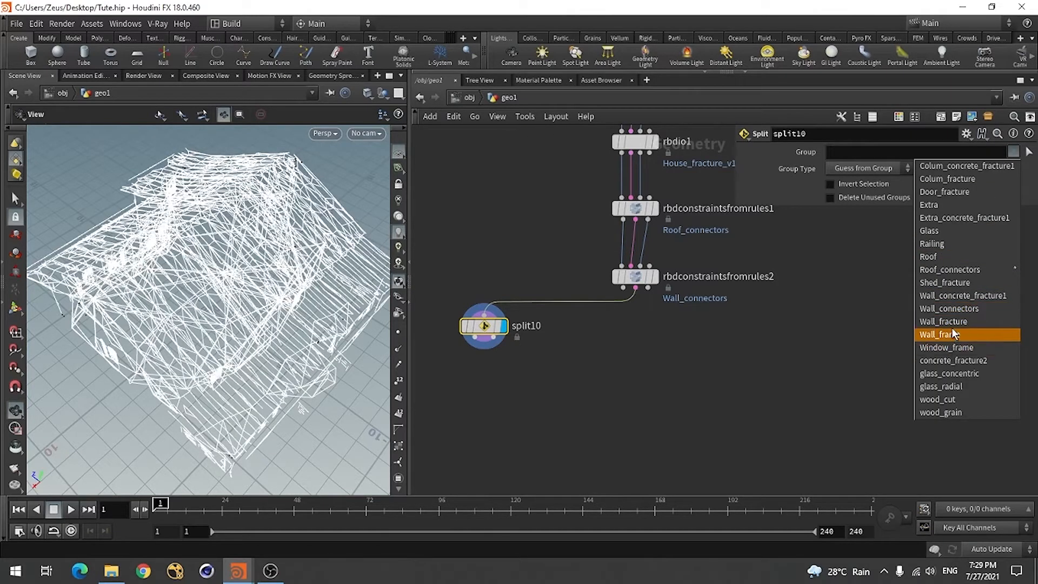
{"action": "left_click", "coordinate": [955, 308]}
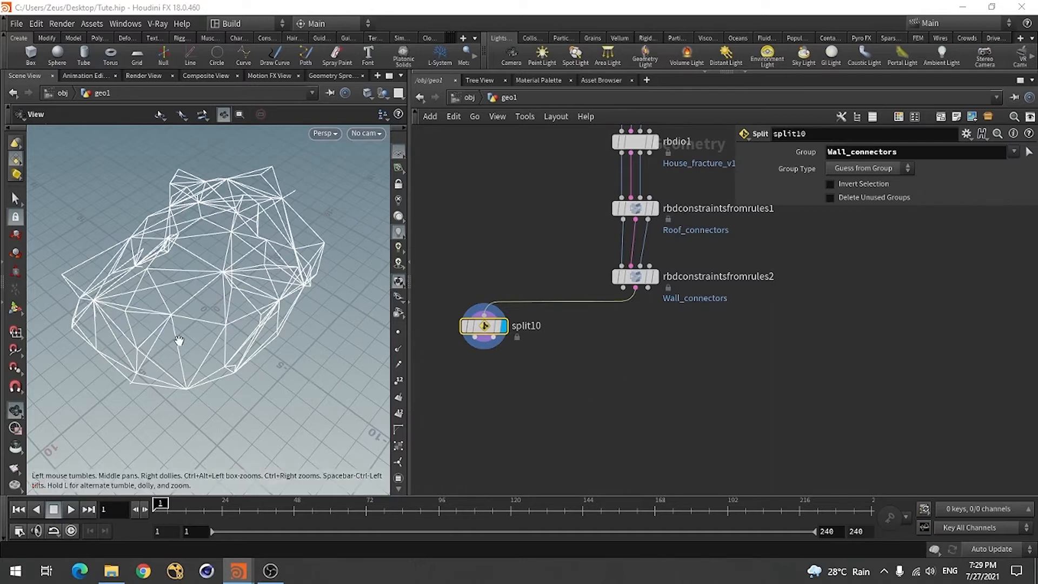
{"action": "left_click_drag", "start_coordinate": [179, 341], "coordinate": [124, 354]}
Set Points per Area to 10 on rbdconstraintsfromrules2
{"action": "left_click", "coordinate": [635, 276]}
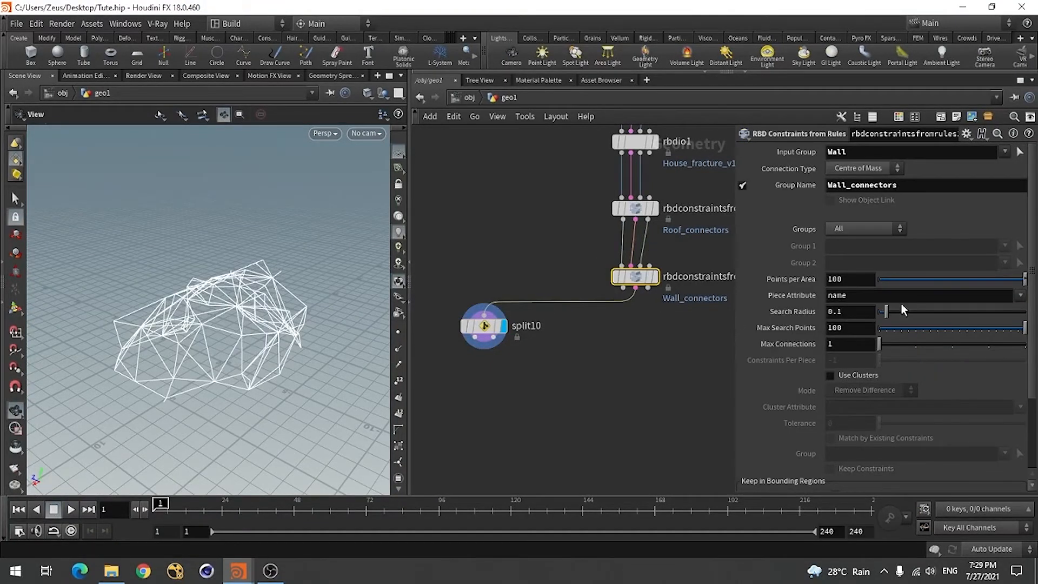
{"action": "left_click_drag", "start_coordinate": [969, 281], "coordinate": [999, 303]}
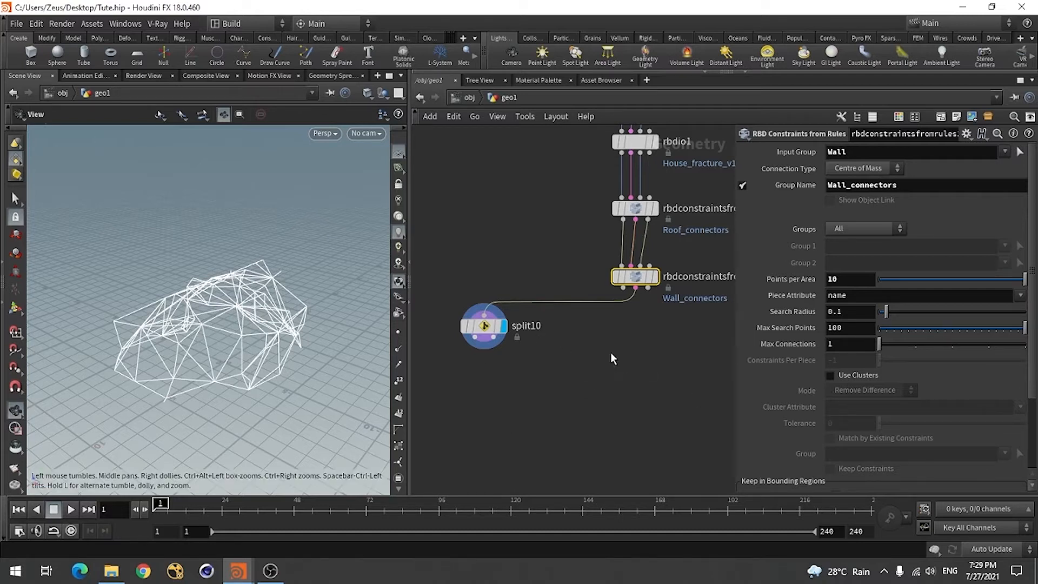
{"action": "left_click", "coordinate": [586, 382]}
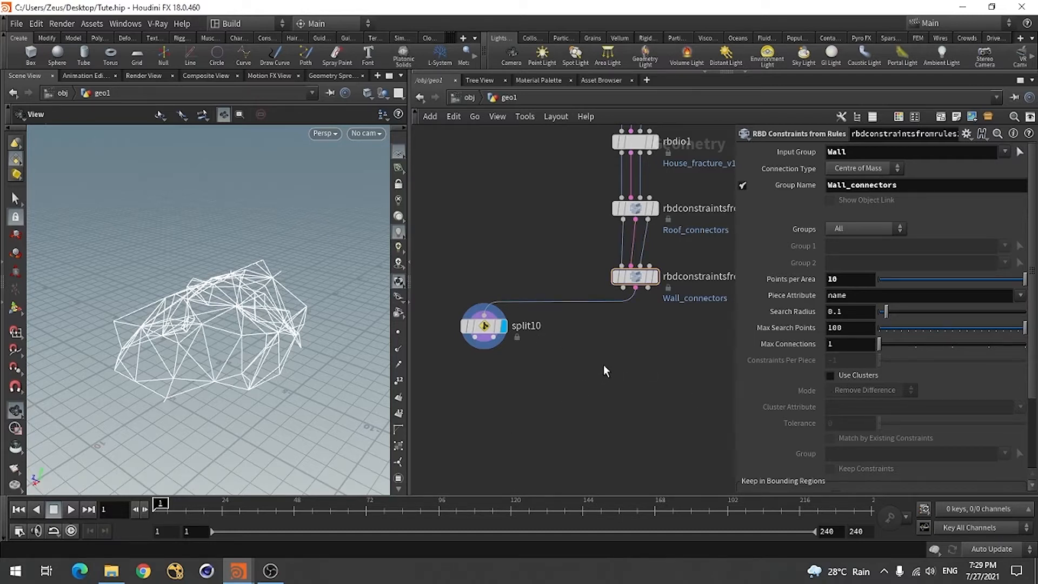
{"action": "key", "text": "Tab"}
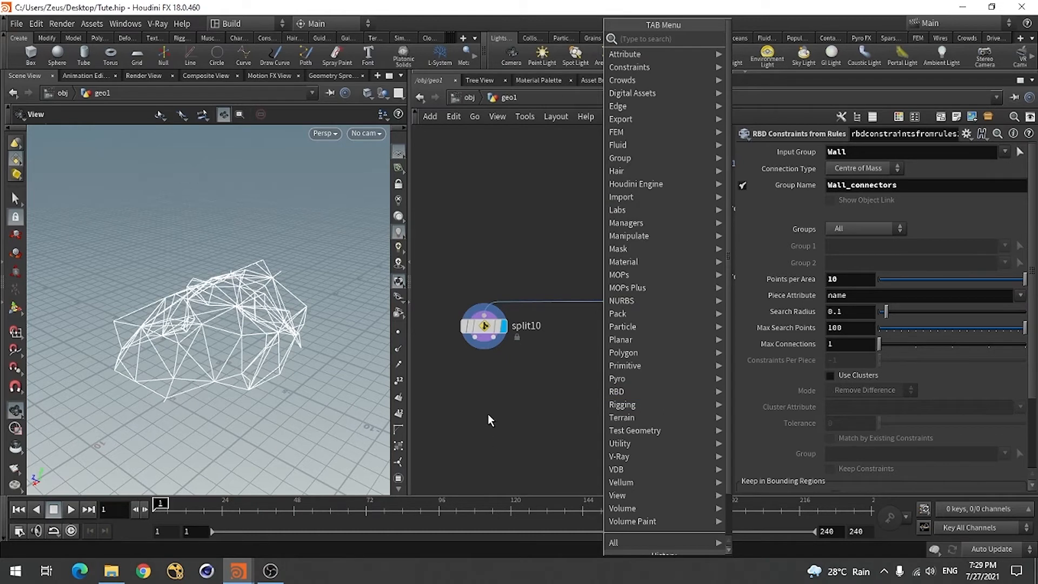
{"action": "left_click", "coordinate": [515, 392]}
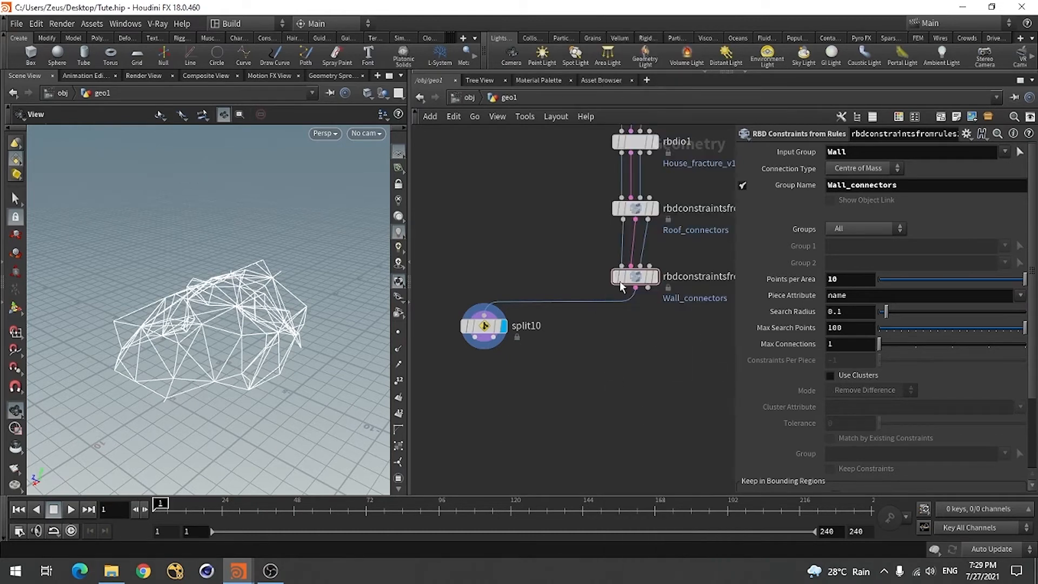
{"action": "scroll", "coordinate": [487, 327], "scroll_direction": "down", "scroll_amount": 1}
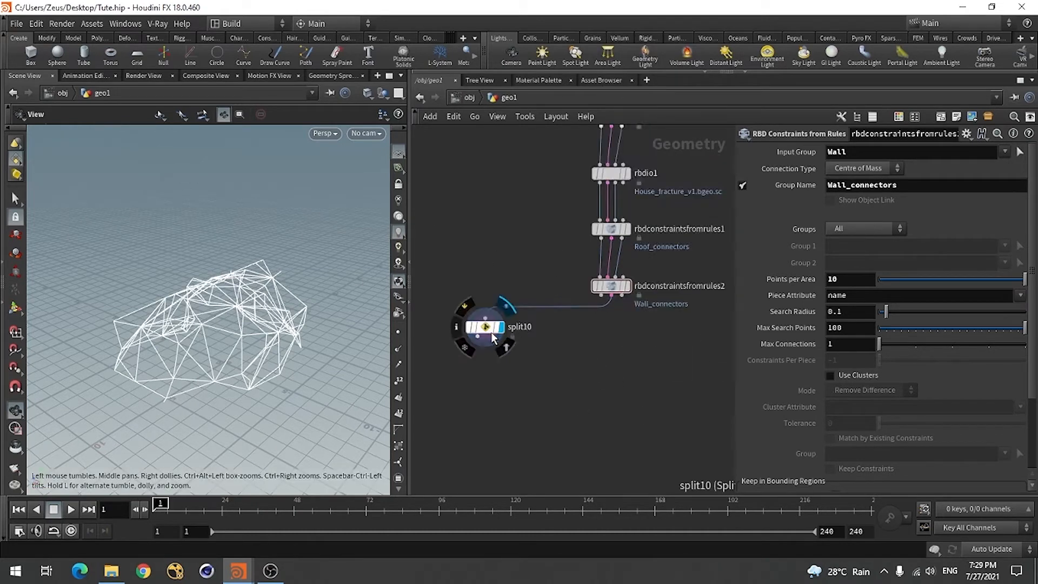
{"action": "scroll", "coordinate": [656, 295], "scroll_direction": "up", "scroll_amount": 2}
{"action": "scroll", "coordinate": [722, 292], "scroll_direction": "down", "scroll_amount": 1}
{"action": "scroll", "coordinate": [726, 290], "scroll_direction": "down", "scroll_amount": 1}
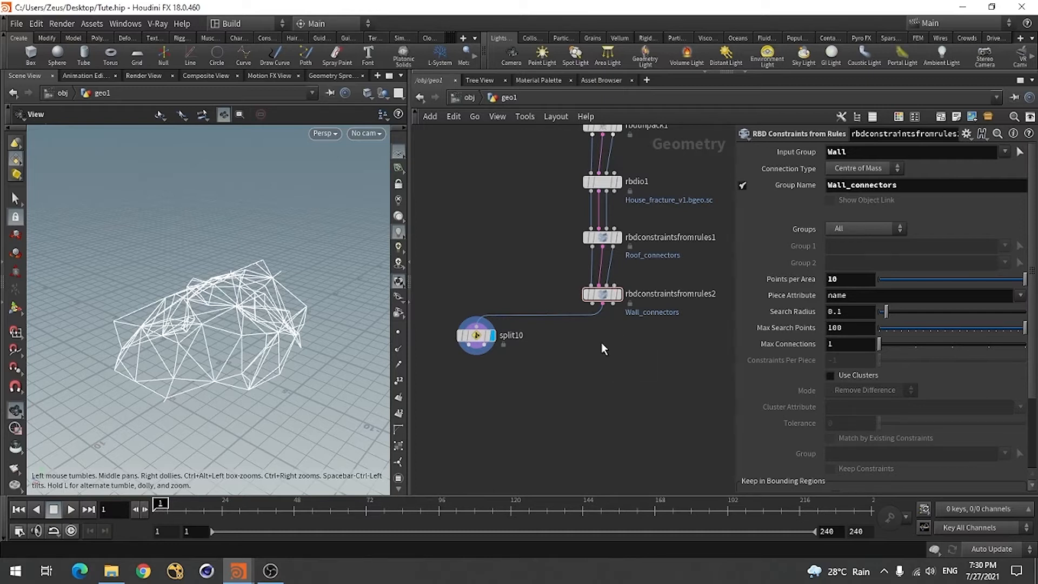
Add a third RBD Constraints from Rules node below rbdconstraintsfromrules2
{"action": "key", "text": "Tab"}
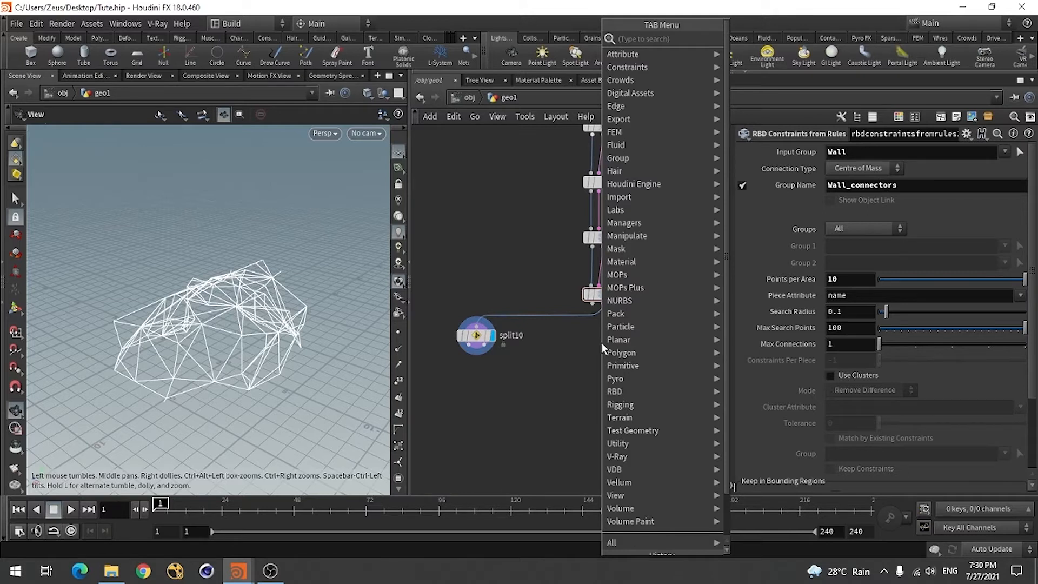
{"action": "type", "text": "rbd"}
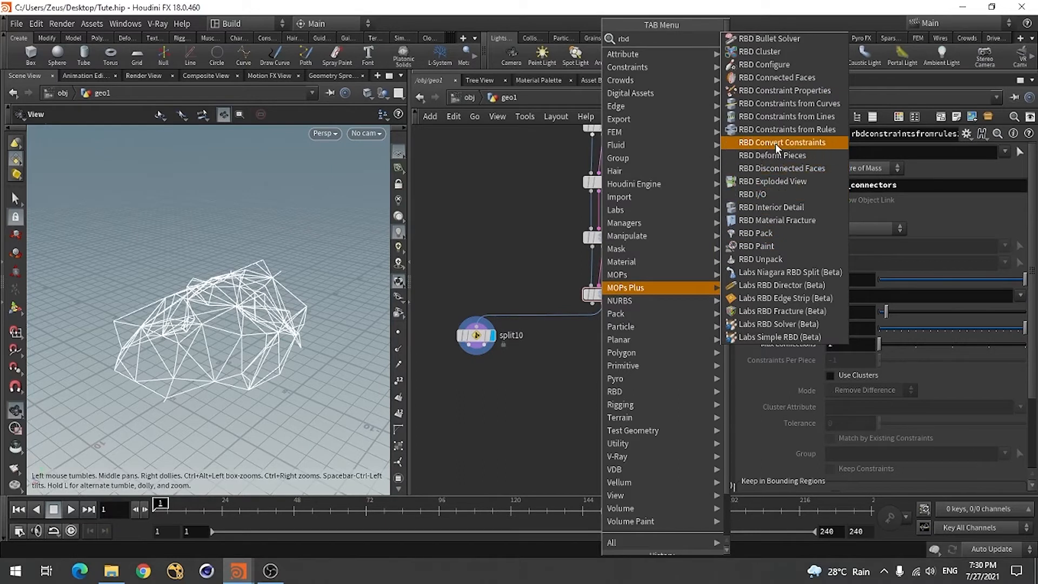
{"action": "left_click", "coordinate": [797, 130]}
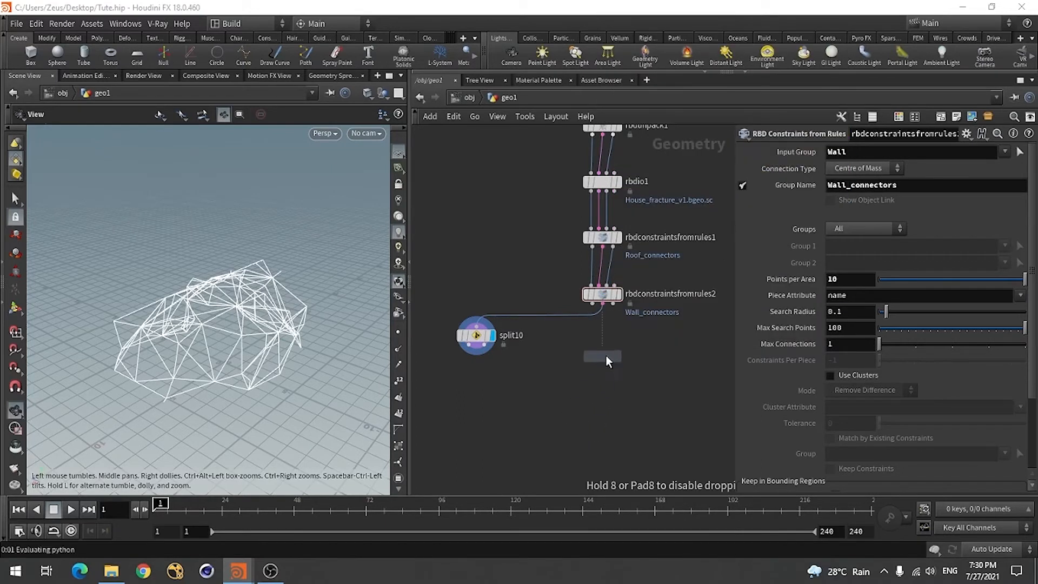
{"action": "left_click", "coordinate": [606, 352]}
Wire the geometry, constraint and proxy outputs of rbdconstraintsfromrules2 into the matching inputs of the new constraints node and display it
{"action": "scroll", "coordinate": [605, 352], "scroll_direction": "up", "scroll_amount": 5}
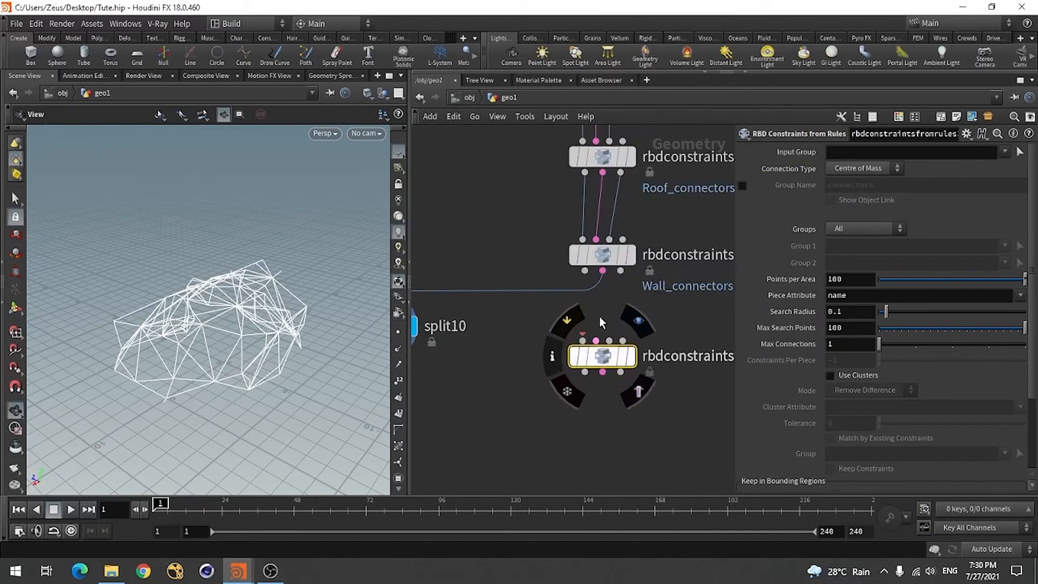
{"action": "left_click", "coordinate": [585, 270]}
{"action": "left_click", "coordinate": [583, 340]}
{"action": "left_click", "coordinate": [603, 271]}
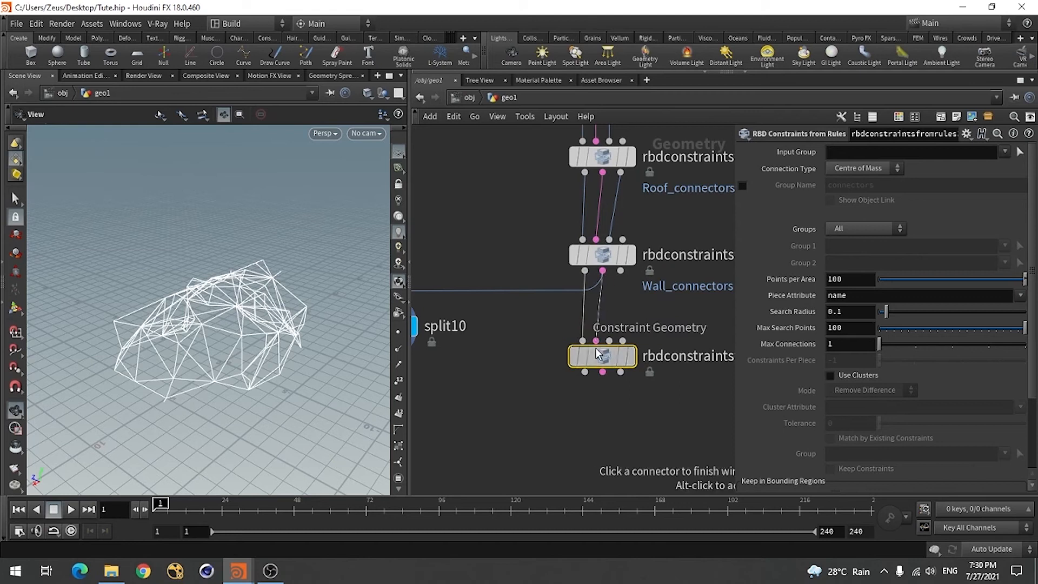
{"action": "left_click", "coordinate": [609, 341]}
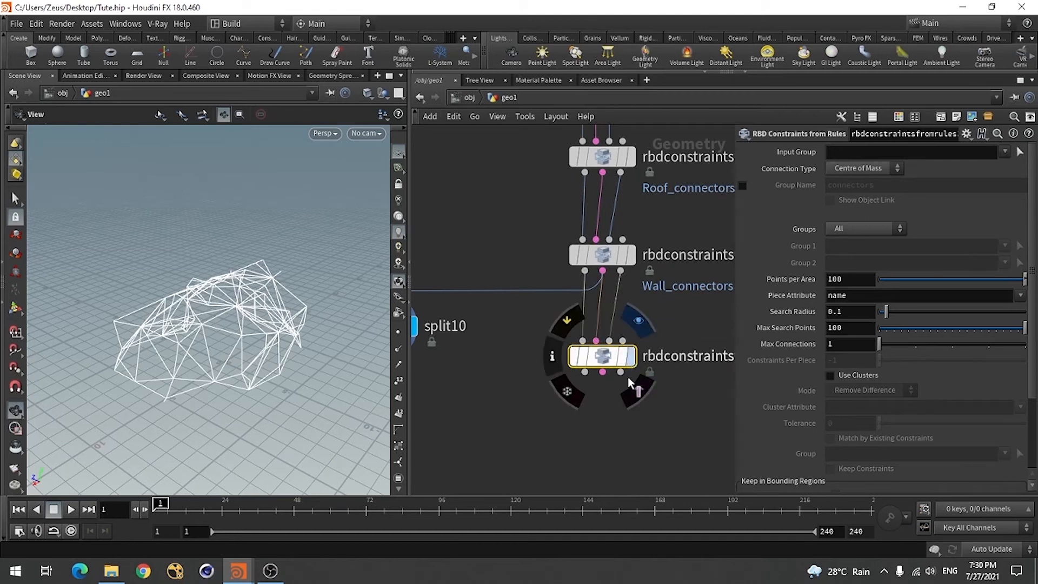
{"action": "left_click", "coordinate": [638, 391]}
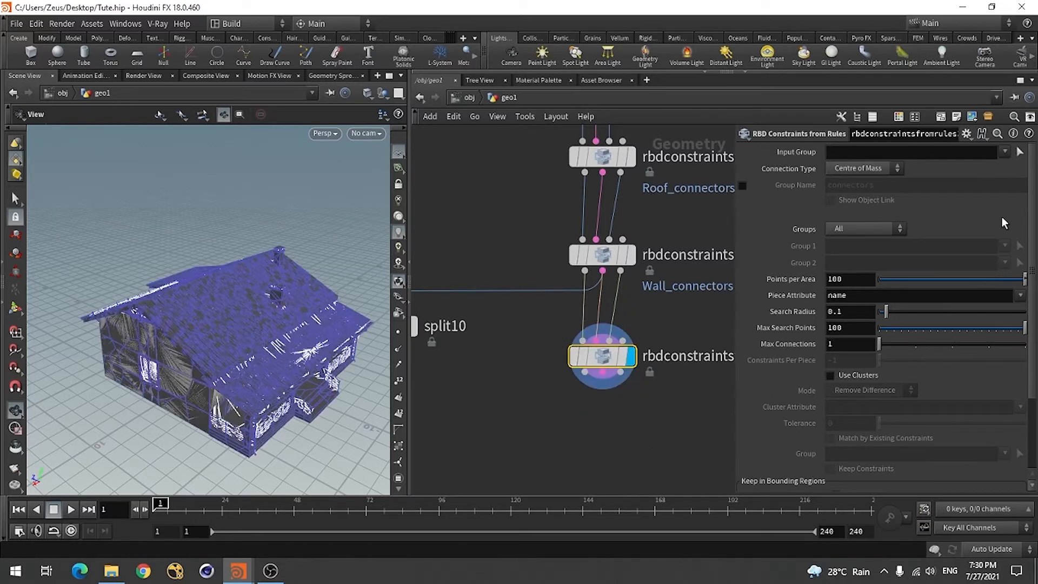
Set the new constraints node's Input Group to Shed and enable its Group Name as Shed_connectors
{"action": "left_click", "coordinate": [1004, 152]}
{"action": "left_click", "coordinate": [887, 360]}
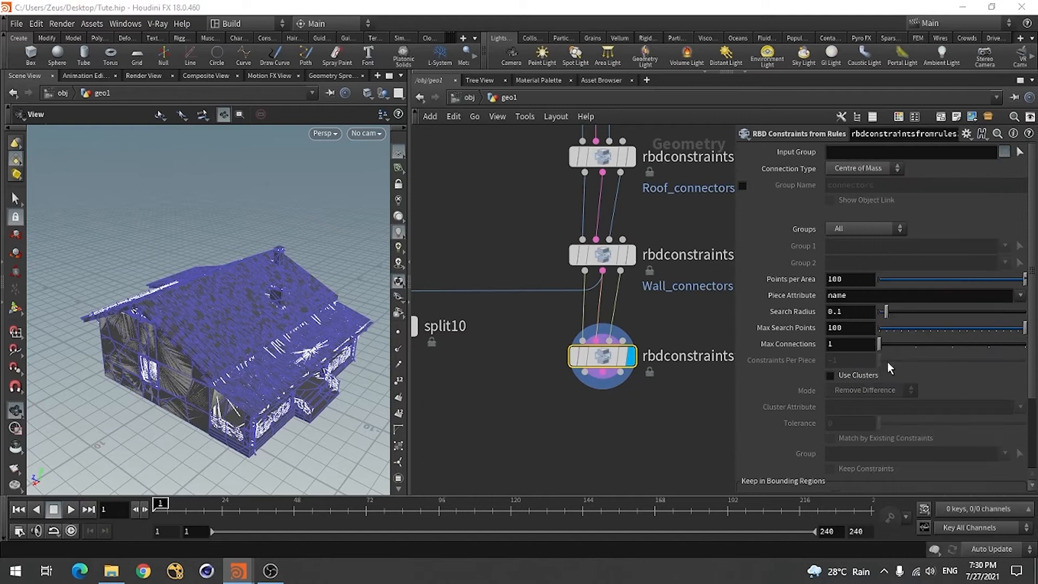
{"action": "left_click", "coordinate": [742, 185]}
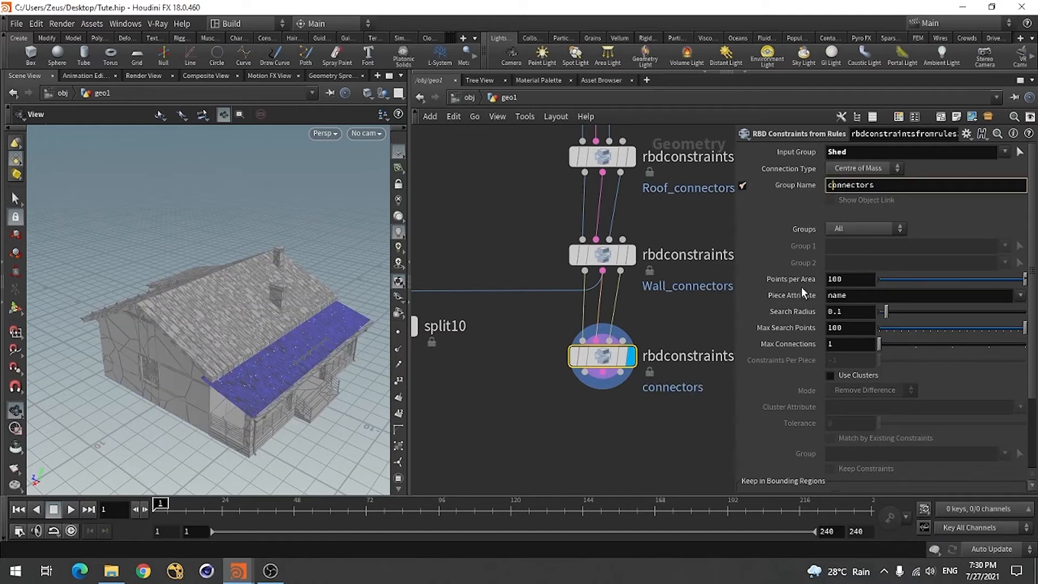
{"action": "type", "text": "Shee"}
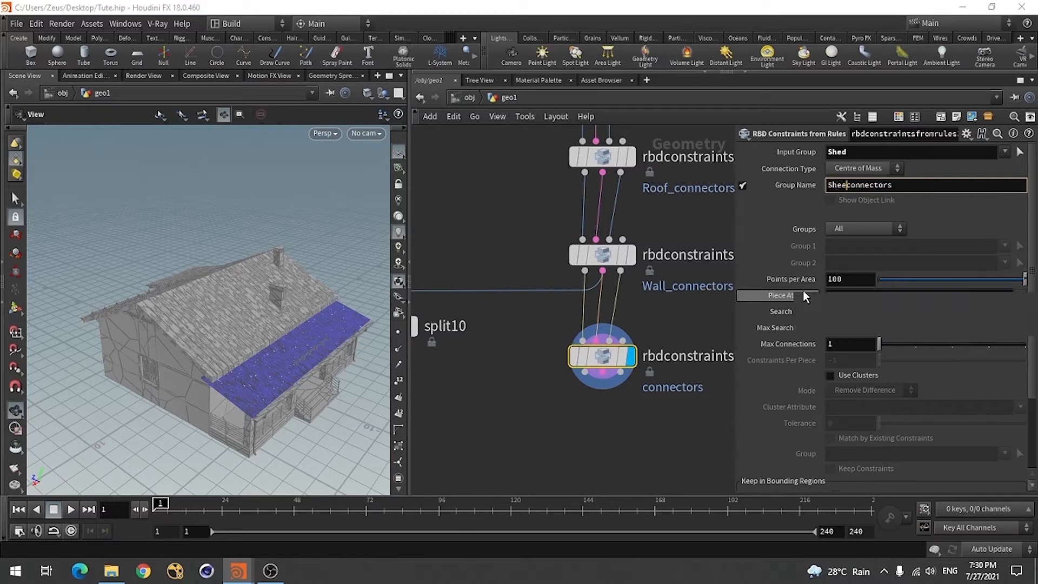
{"action": "key", "text": "BackSpace"}
{"action": "type", "text": "d"}
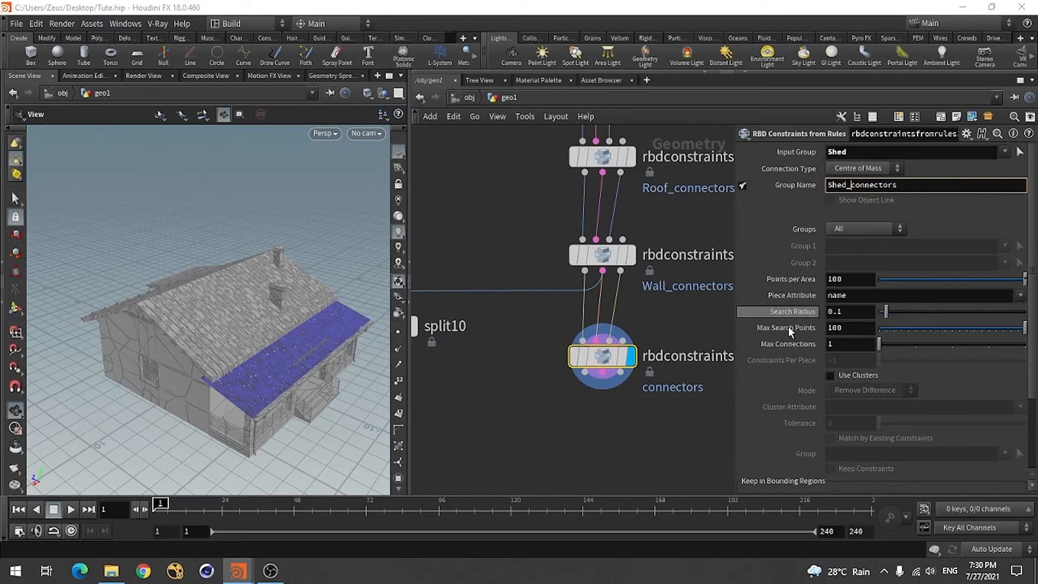
{"action": "type", "text": "_"}
{"action": "key", "text": "Return"}
Move split10 below rbdconstraintsfromrules3, reconnect it to that node's constraint output, and display it
{"action": "scroll", "coordinate": [588, 382], "scroll_direction": "down", "scroll_amount": 3}
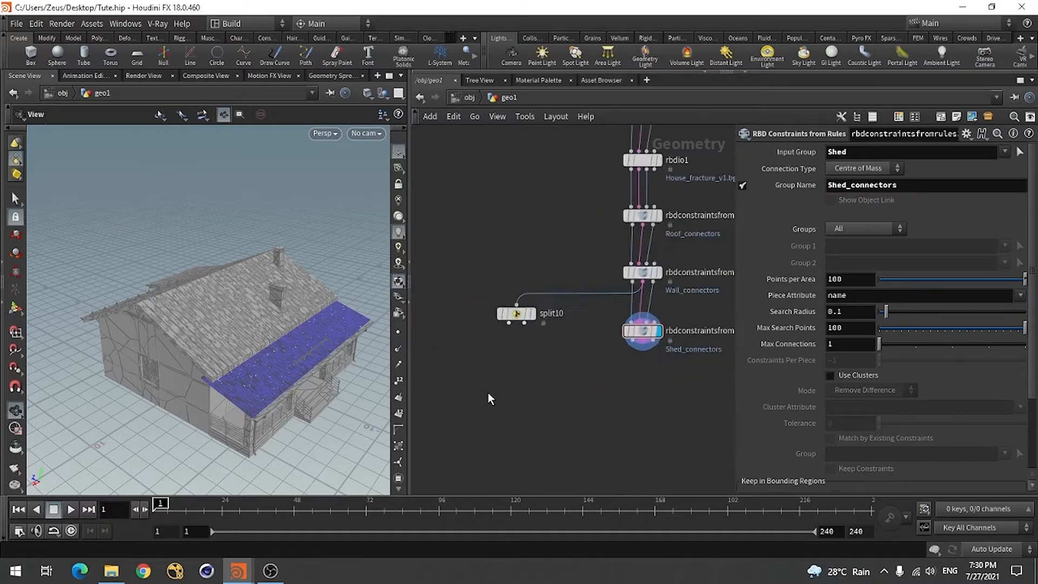
{"action": "middle_click_drag", "start_coordinate": [493, 350], "coordinate": [503, 329]}
{"action": "scroll", "coordinate": [575, 329], "scroll_direction": "up", "scroll_amount": 1}
{"action": "left_click_drag", "start_coordinate": [507, 299], "coordinate": [503, 385]}
{"action": "left_click", "coordinate": [494, 366]}
{"action": "left_click", "coordinate": [649, 354]}
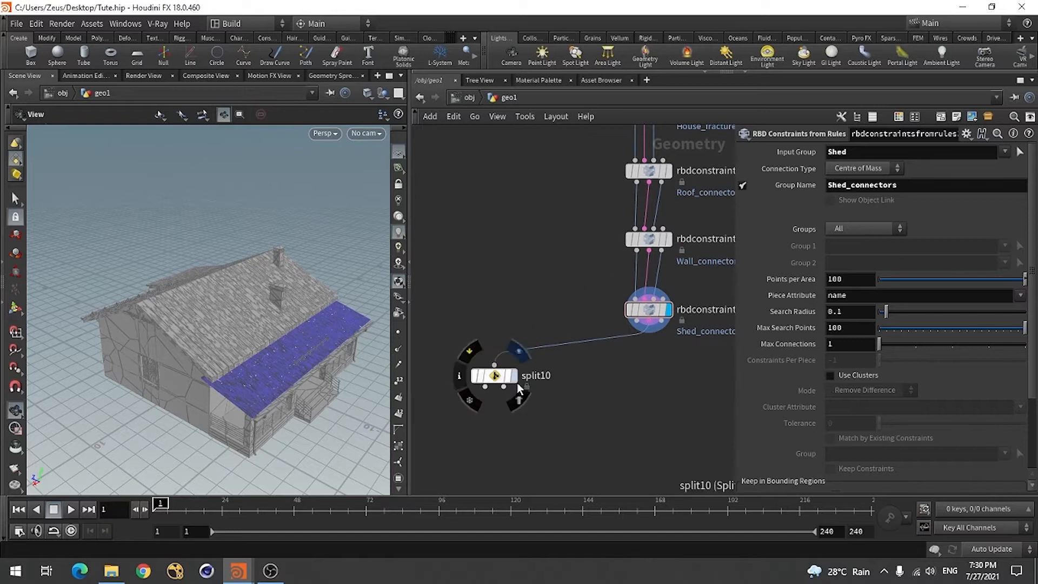
{"action": "left_click", "coordinate": [512, 375]}
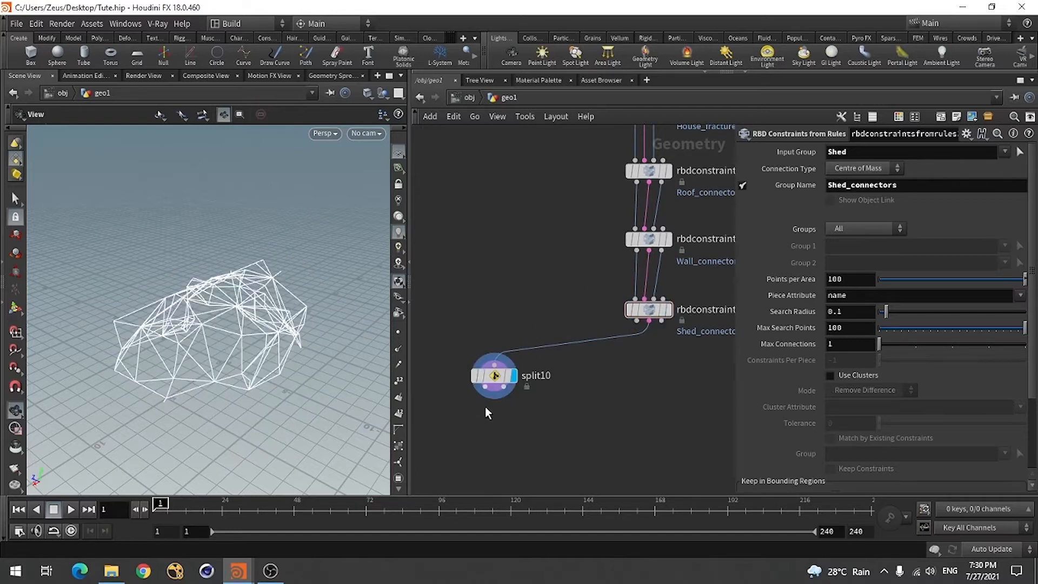
Replace the Split node's Group with Shed_connectors and inspect the isolated shed constraints
{"action": "left_click", "coordinate": [493, 375]}
{"action": "double_click", "coordinate": [954, 153]}
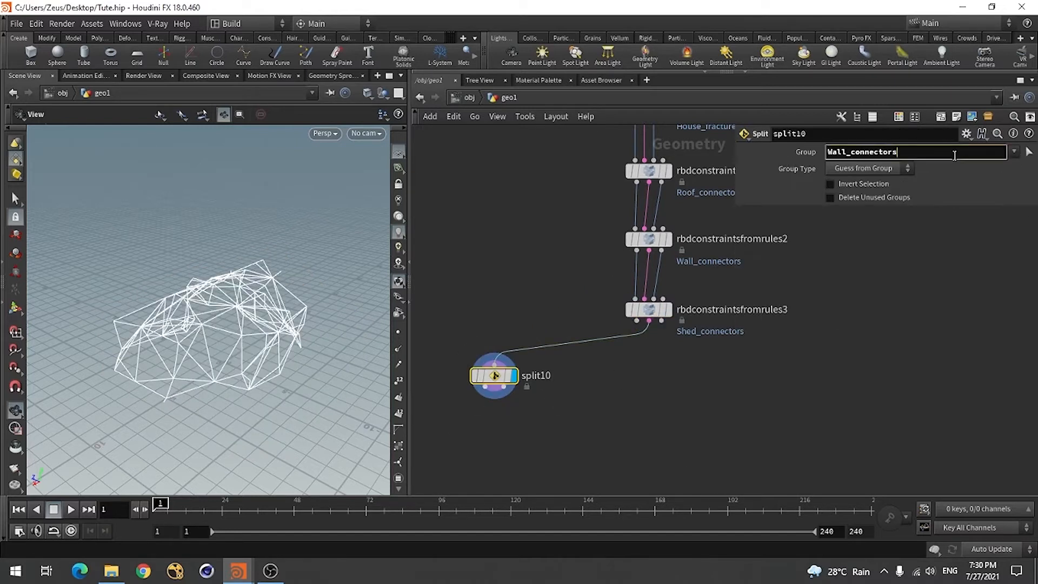
{"action": "key", "text": "BackSpace"}
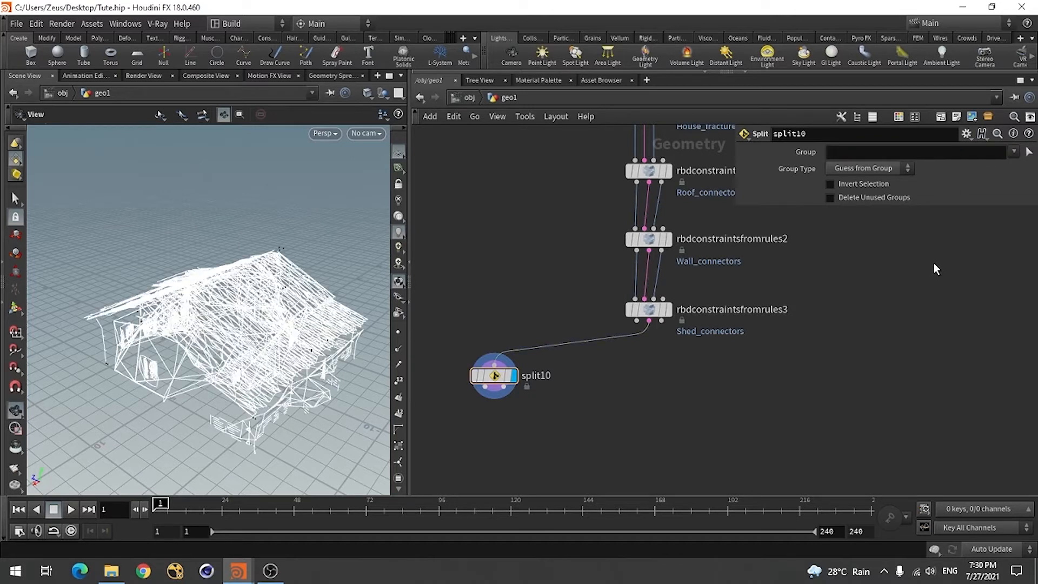
{"action": "left_click", "coordinate": [1013, 152]}
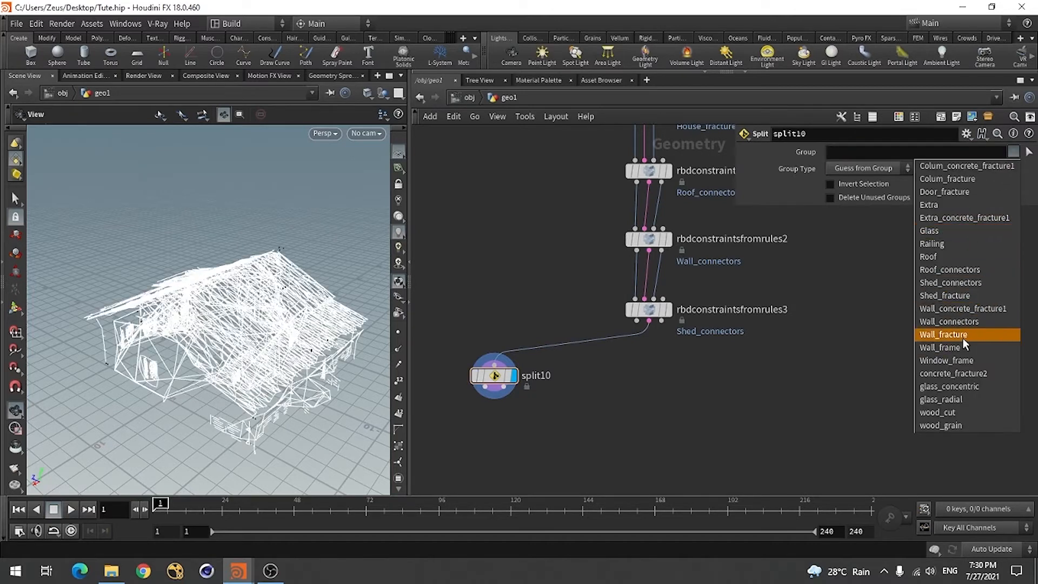
{"action": "left_click", "coordinate": [960, 282]}
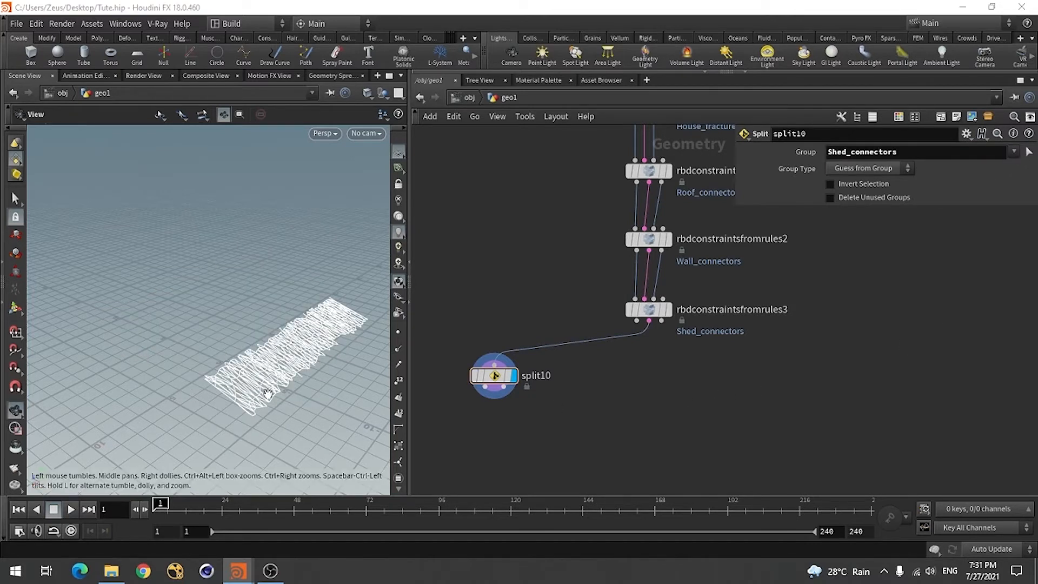
{"action": "left_click_drag", "start_coordinate": [266, 390], "coordinate": [277, 442]}
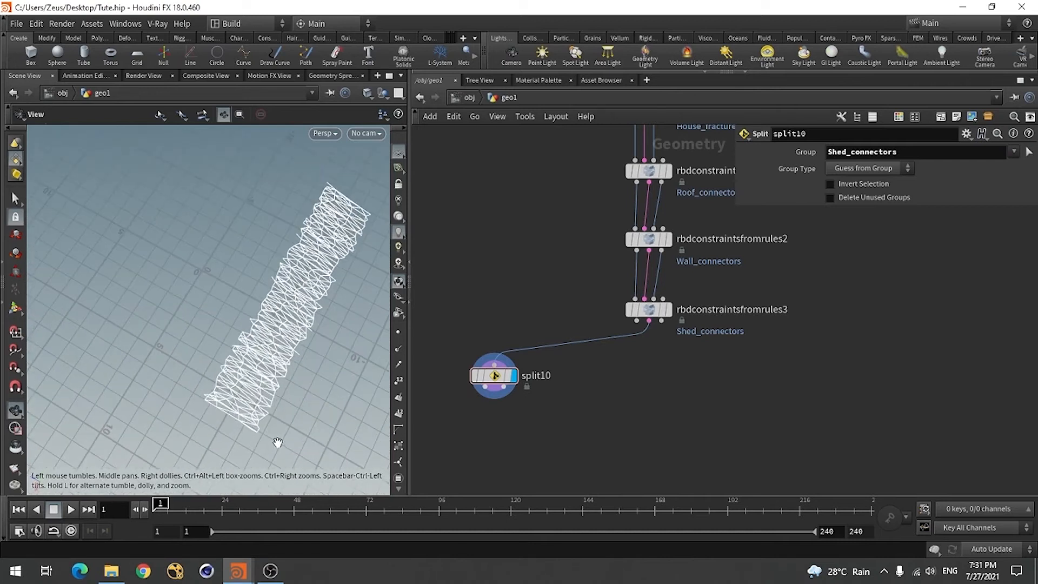
Set Points per Area to 10 on rbdconstraintsfromrules3 and inspect the shed constraints
{"action": "left_click", "coordinate": [648, 310]}
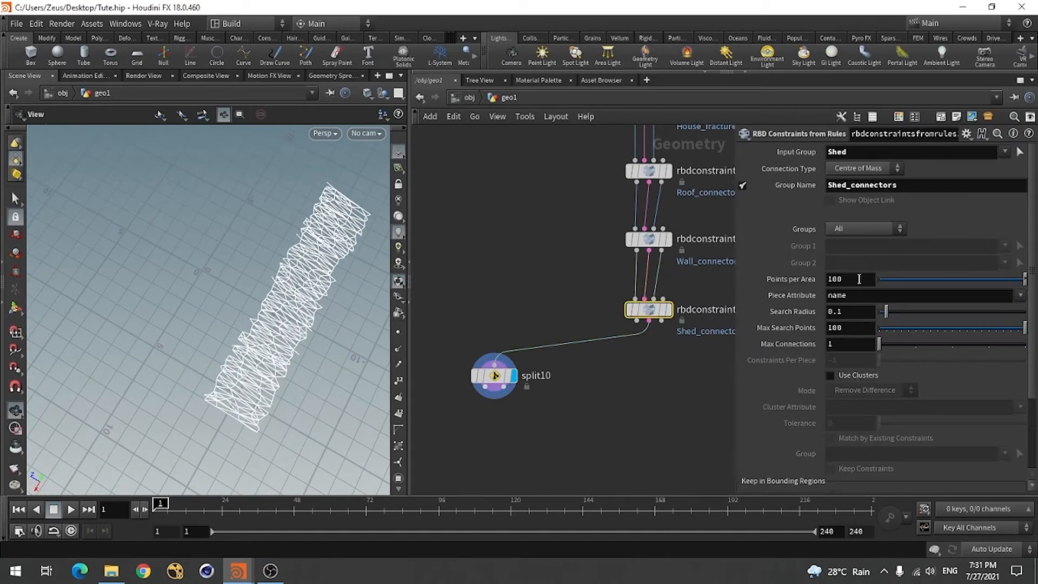
{"action": "left_click", "coordinate": [855, 281]}
{"action": "key", "text": "Return"}
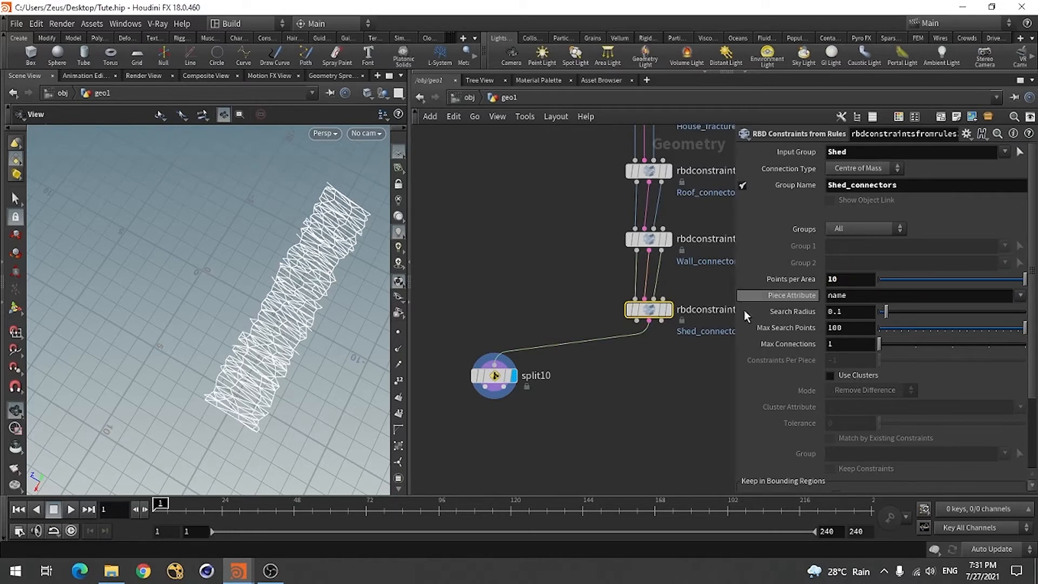
{"action": "left_click_drag", "start_coordinate": [292, 402], "coordinate": [293, 342]}
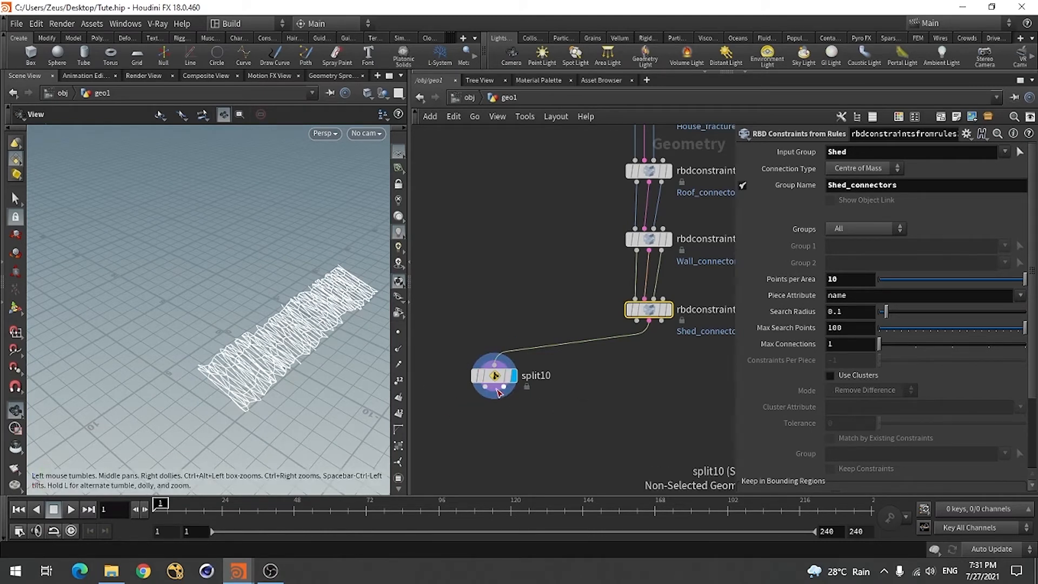
Add a fourth RBD Constraints from Rules node below rbdconstraintsfromrules3
{"action": "scroll", "coordinate": [494, 291], "scroll_direction": "down", "scroll_amount": 3}
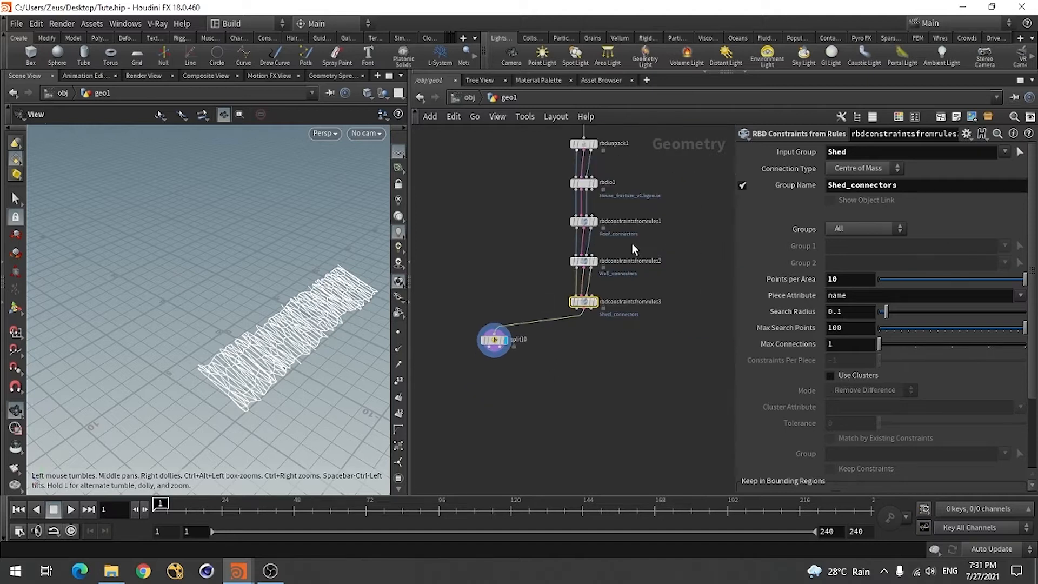
{"action": "scroll", "coordinate": [631, 241], "scroll_direction": "up", "scroll_amount": 4}
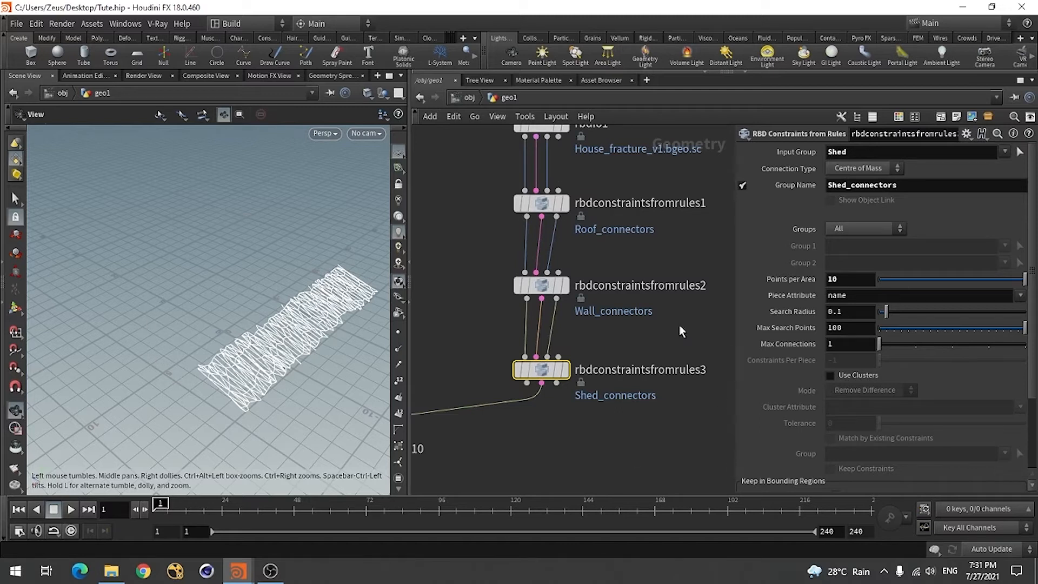
{"action": "scroll", "coordinate": [646, 309], "scroll_direction": "down", "scroll_amount": 3}
{"action": "scroll", "coordinate": [586, 417], "scroll_direction": "up", "scroll_amount": 3}
{"action": "left_click", "coordinate": [586, 416]}
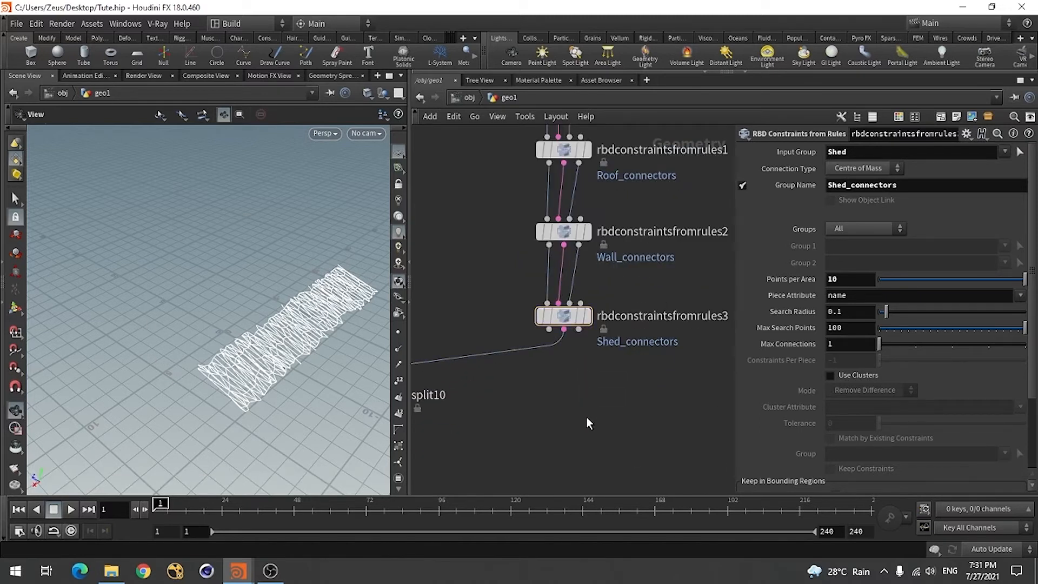
{"action": "key", "text": "Tab"}
{"action": "type", "text": "rb"}
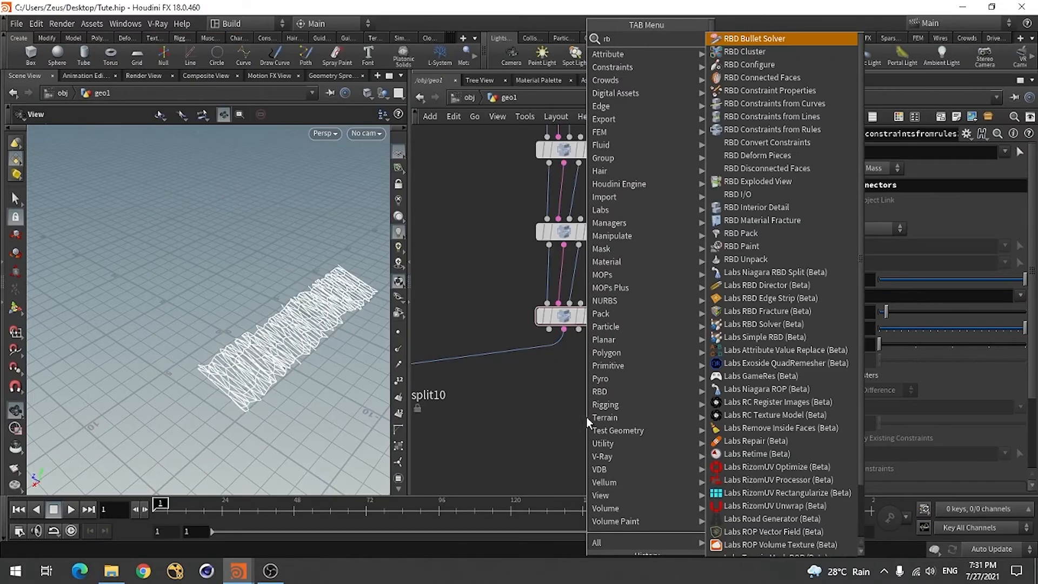
{"action": "type", "text": "d"}
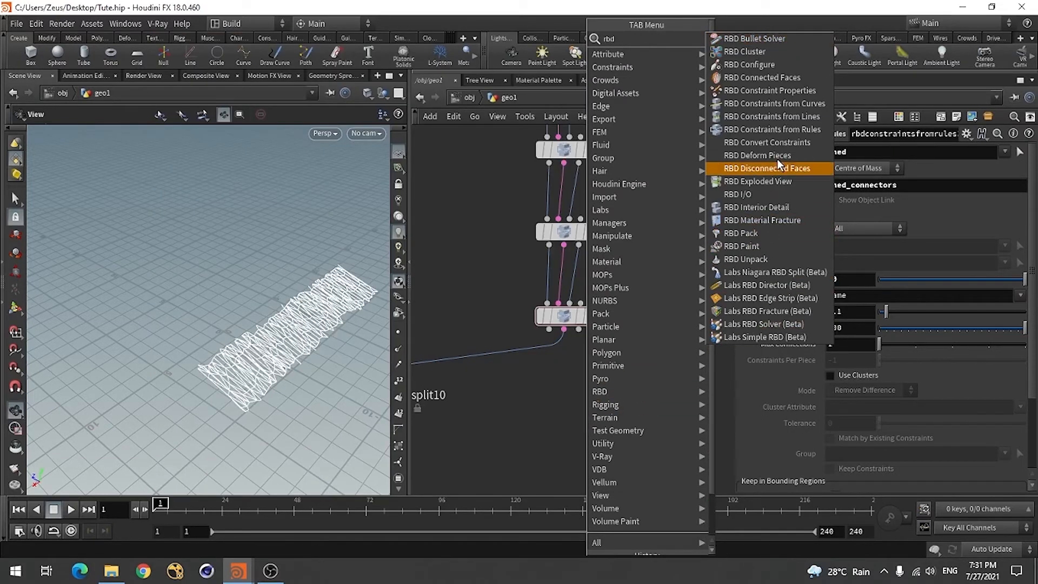
{"action": "left_click", "coordinate": [799, 130]}
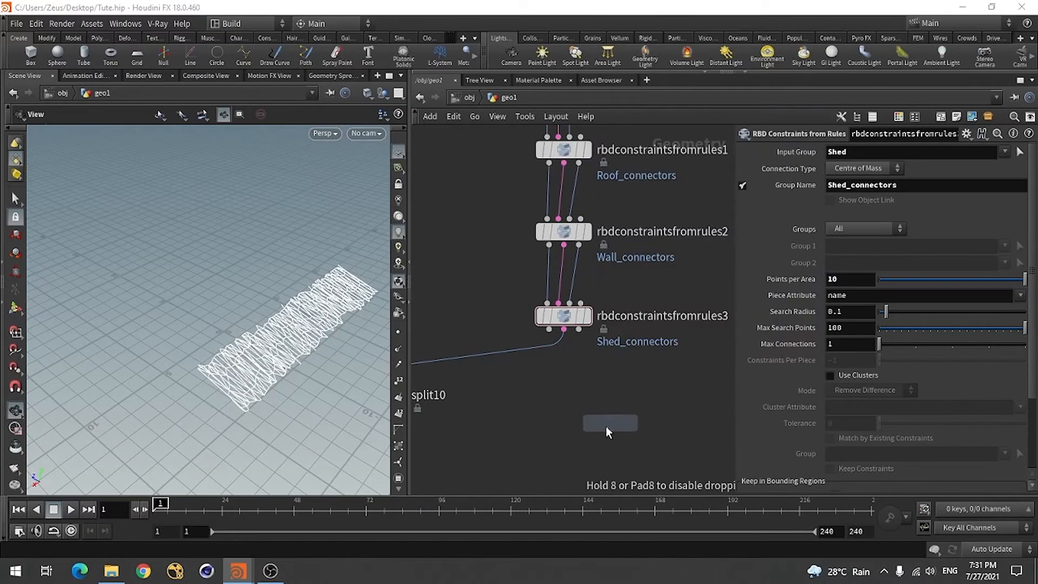
{"action": "left_click", "coordinate": [569, 403]}
Wire the three outputs of rbdconstraintsfromrules3 into the first three inputs of rbdconstraintsfromrules4 and display it
{"action": "scroll", "coordinate": [561, 409], "scroll_direction": "up", "scroll_amount": 2}
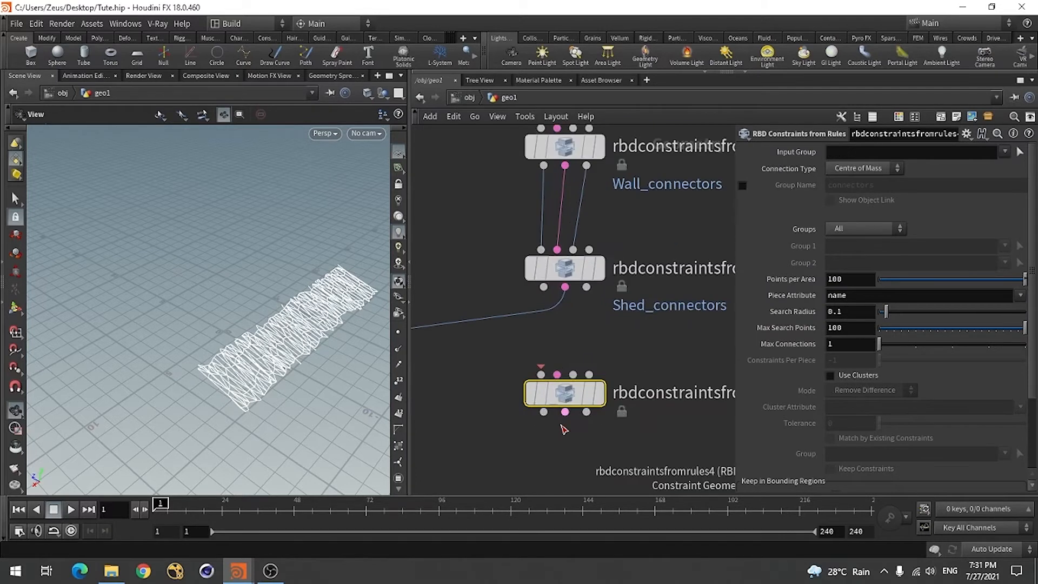
{"action": "left_click", "coordinate": [543, 286]}
{"action": "left_click", "coordinate": [542, 374]}
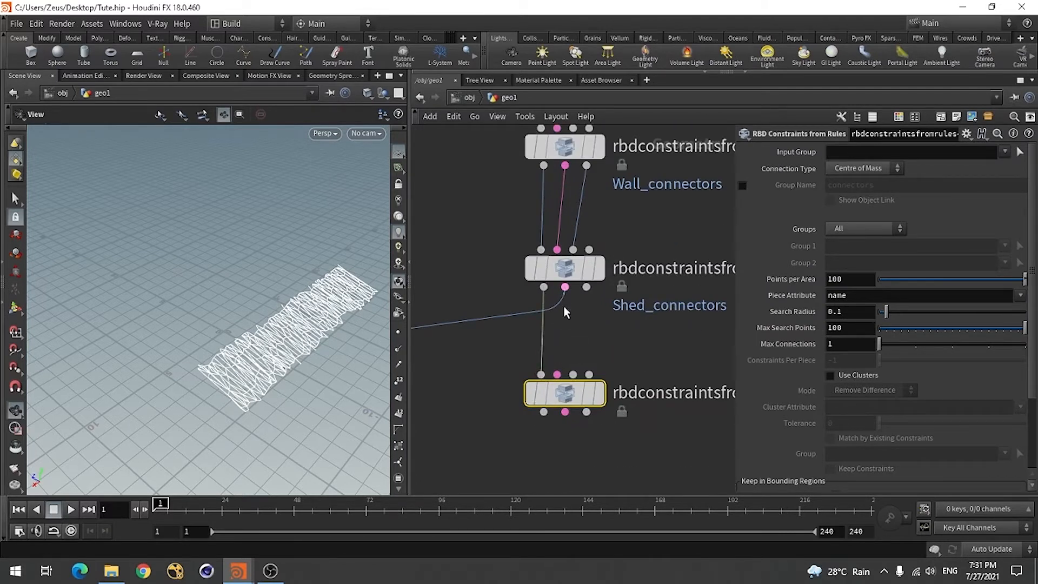
{"action": "left_click", "coordinate": [565, 286]}
{"action": "left_click", "coordinate": [557, 374]}
{"action": "left_click", "coordinate": [586, 286]}
{"action": "left_click", "coordinate": [573, 374]}
{"action": "mouse_move", "coordinate": [585, 409]}
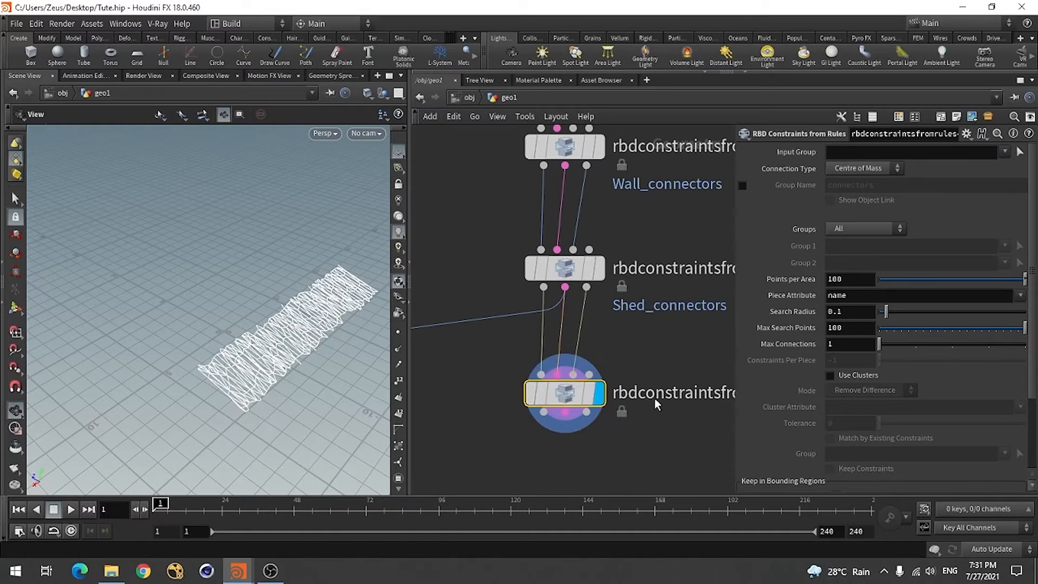
Set rbdconstraintsfromrules4's Groups mode to Group to Group, with Roof as Group 1 and Wall as Group 2
{"action": "scroll", "coordinate": [622, 325], "scroll_direction": "down", "scroll_amount": 3}
{"action": "scroll", "coordinate": [601, 288], "scroll_direction": "up", "scroll_amount": 2}
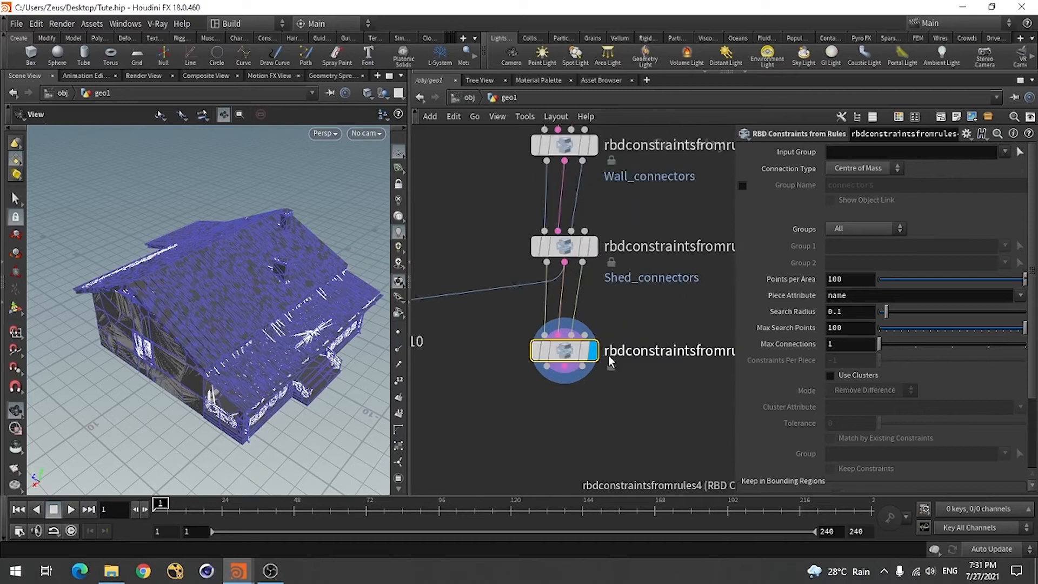
{"action": "left_click", "coordinate": [859, 229]}
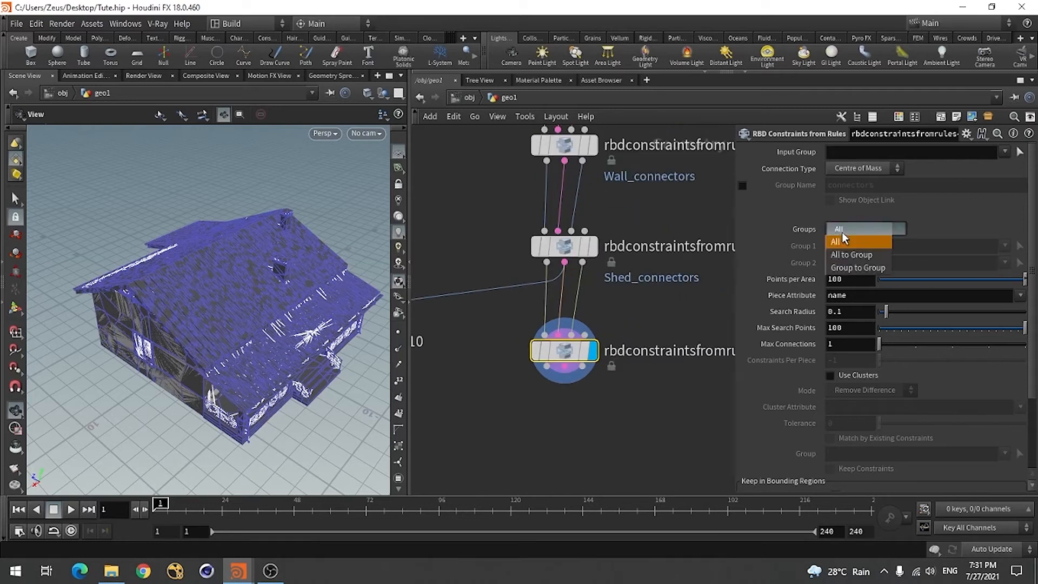
{"action": "left_click", "coordinate": [865, 268]}
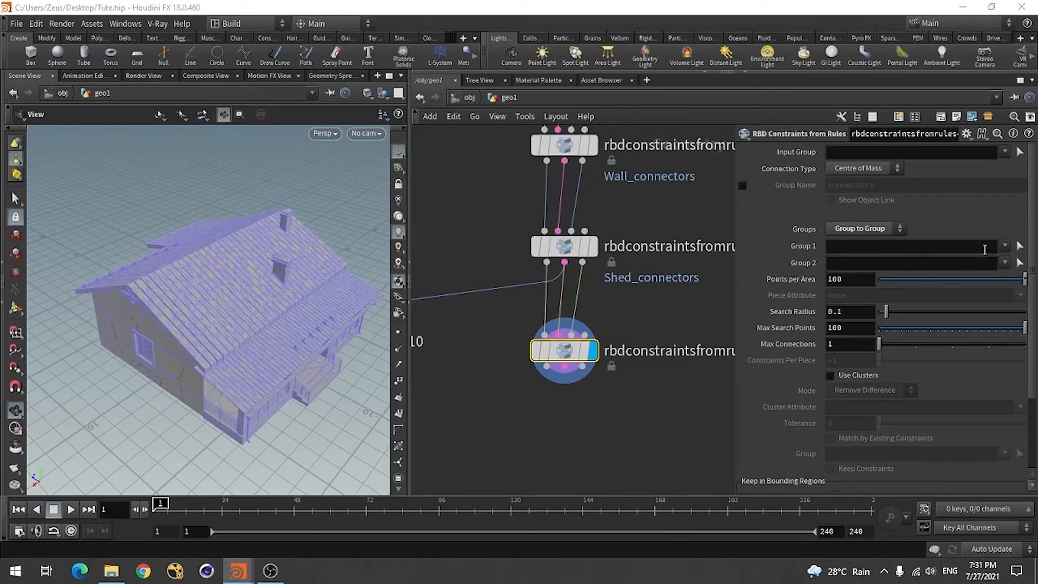
{"action": "left_click", "coordinate": [1005, 247]}
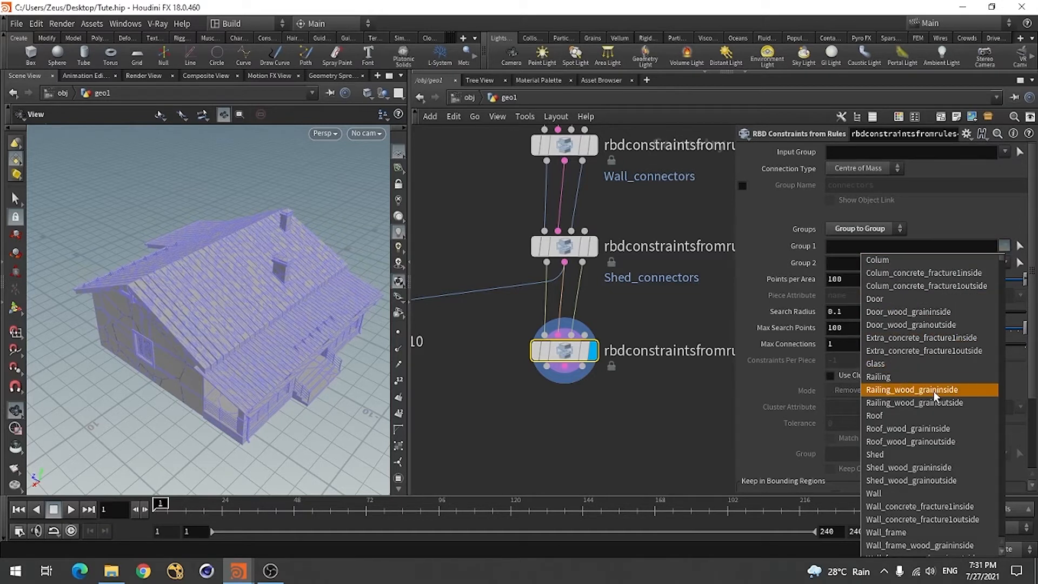
{"action": "left_click", "coordinate": [897, 415]}
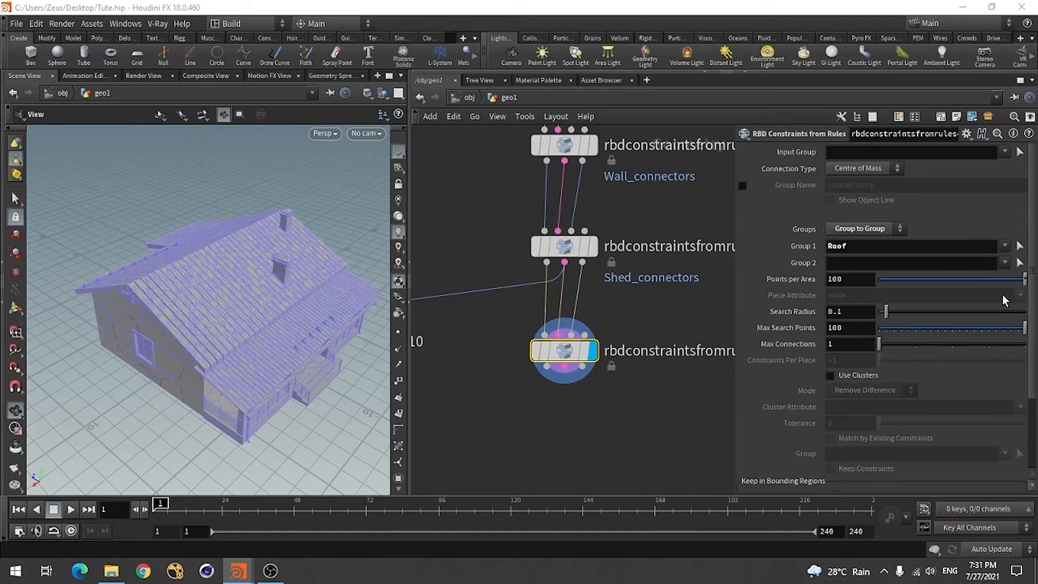
{"action": "left_click", "coordinate": [1005, 264]}
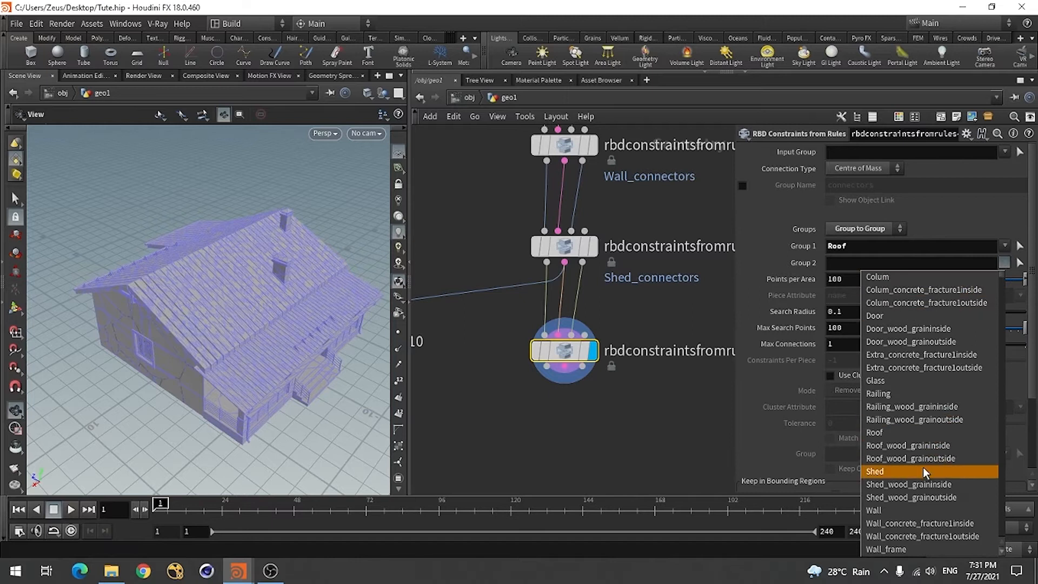
{"action": "left_click", "coordinate": [880, 511]}
{"action": "scroll", "coordinate": [629, 302], "scroll_direction": "down", "scroll_amount": 3}
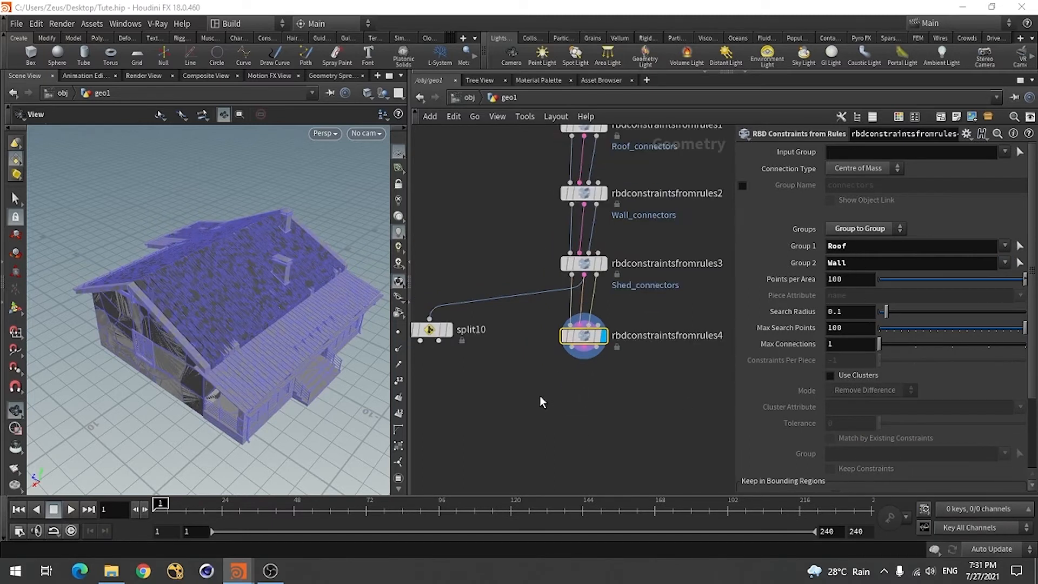
Enable the constraint group name on rbdconstraintsfromrules4 and set it to Roof_wall_connectors
{"action": "left_click", "coordinate": [742, 186]}
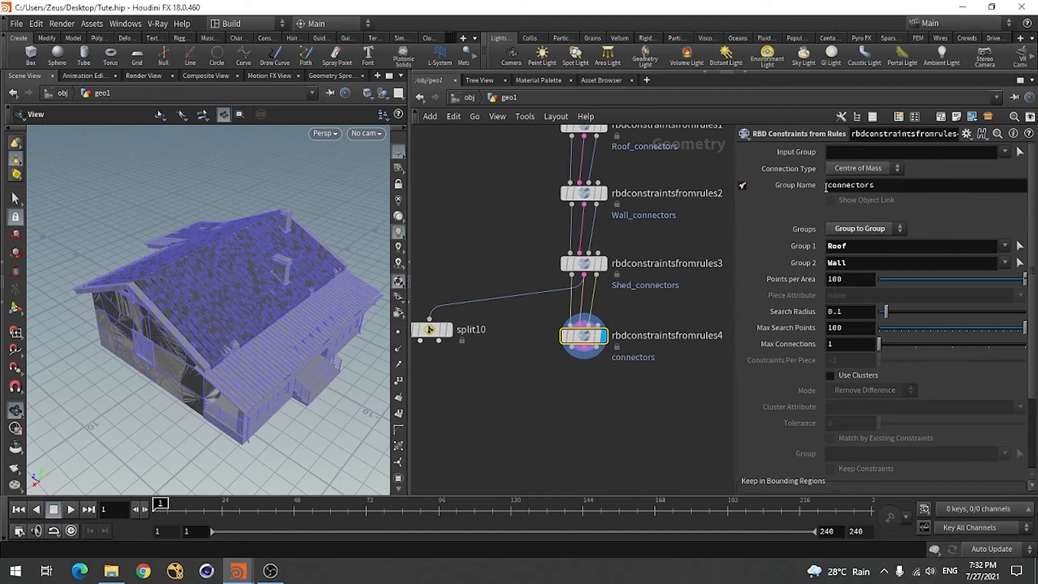
{"action": "type", "text": "Roof"}
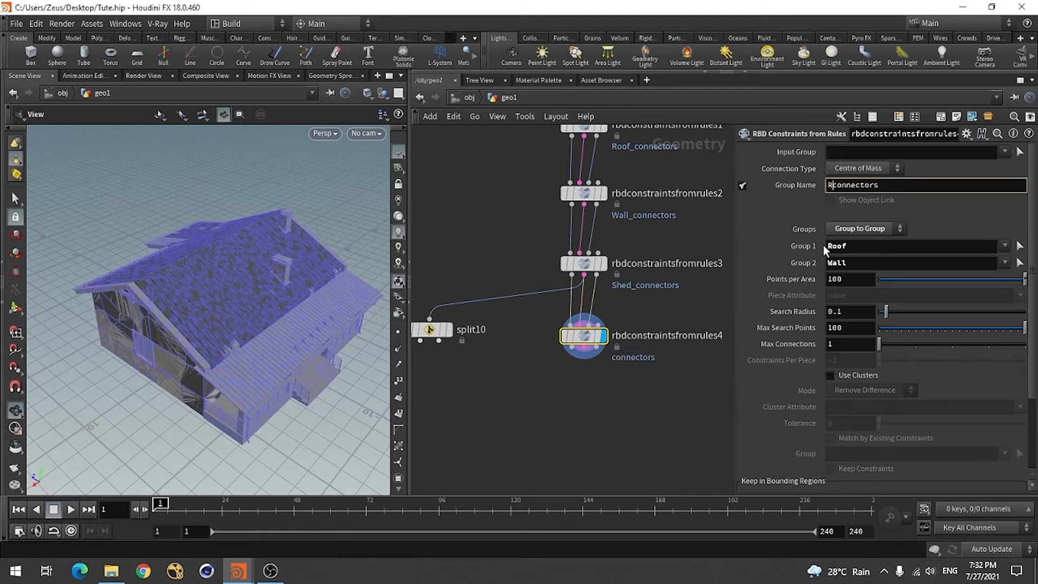
{"action": "type", "text": "_wall_"}
{"action": "key", "text": "Return"}
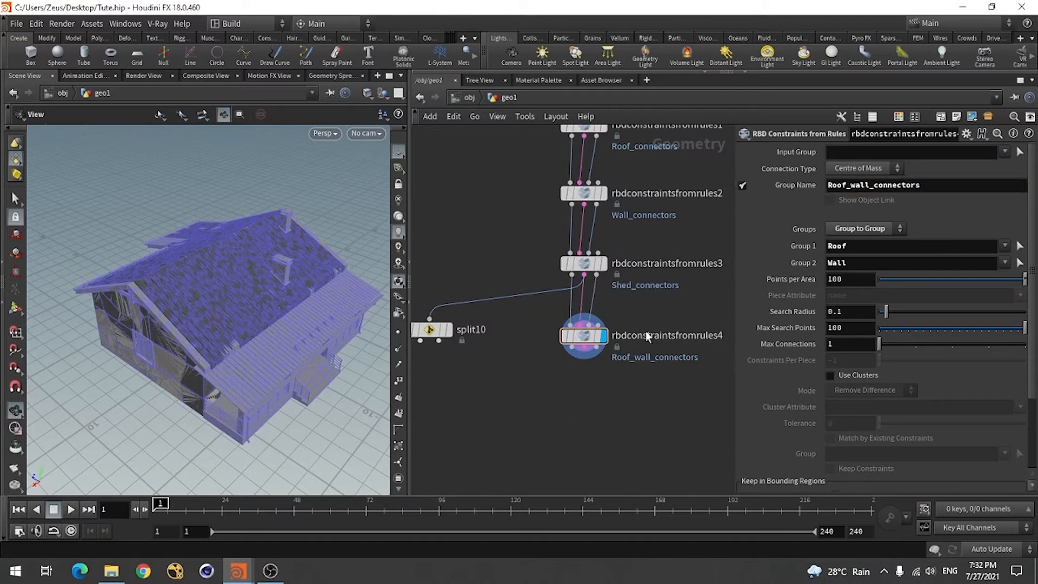
Move split10 below rbdconstraintsfromrules4, rewire its input to that node's constraint output and display it
{"action": "scroll", "coordinate": [645, 331], "scroll_direction": "down", "scroll_amount": 1}
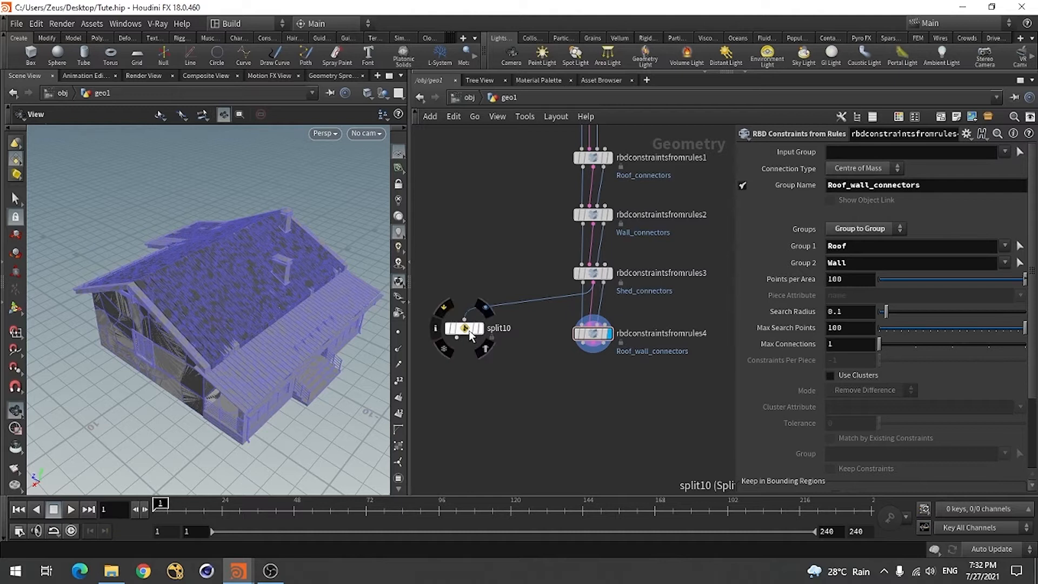
{"action": "left_click_drag", "start_coordinate": [464, 325], "coordinate": [467, 387]}
{"action": "left_click", "coordinate": [468, 389]}
{"action": "left_click", "coordinate": [591, 361]}
{"action": "left_click", "coordinate": [482, 383]}
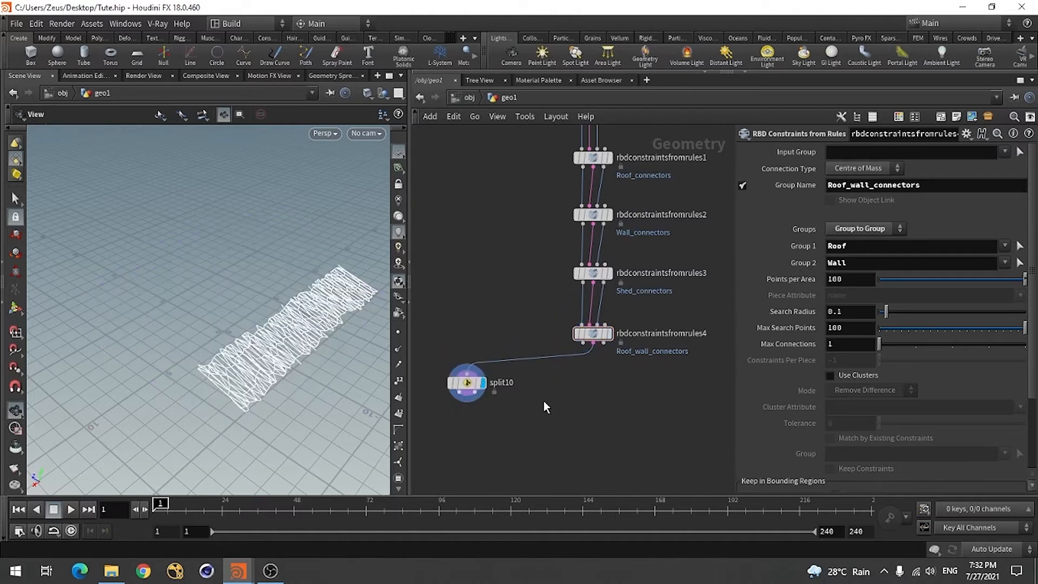
Replace split10's group with Roof_wall_connectors and inspect the isolated roof-to-wall constraints
{"action": "left_click", "coordinate": [466, 382]}
{"action": "left_click", "coordinate": [934, 152]}
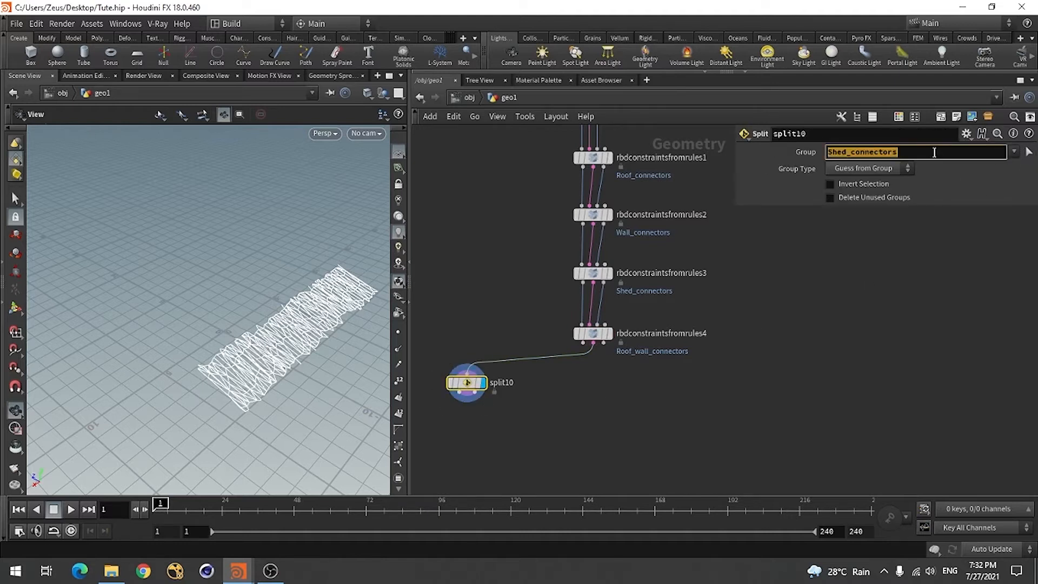
{"action": "key", "text": "BackSpace"}
{"action": "left_click", "coordinate": [1014, 151]}
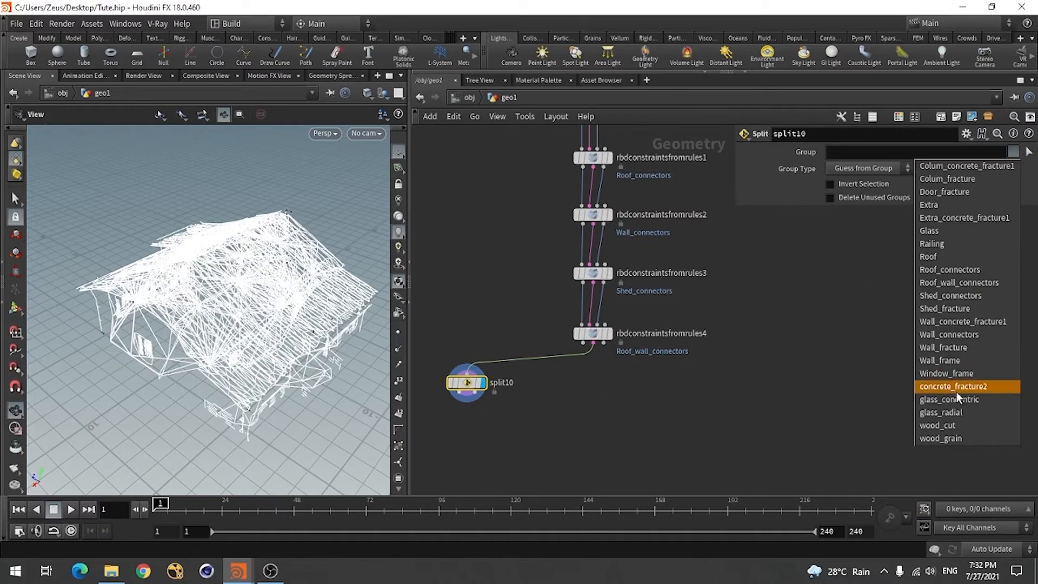
{"action": "left_click", "coordinate": [977, 281]}
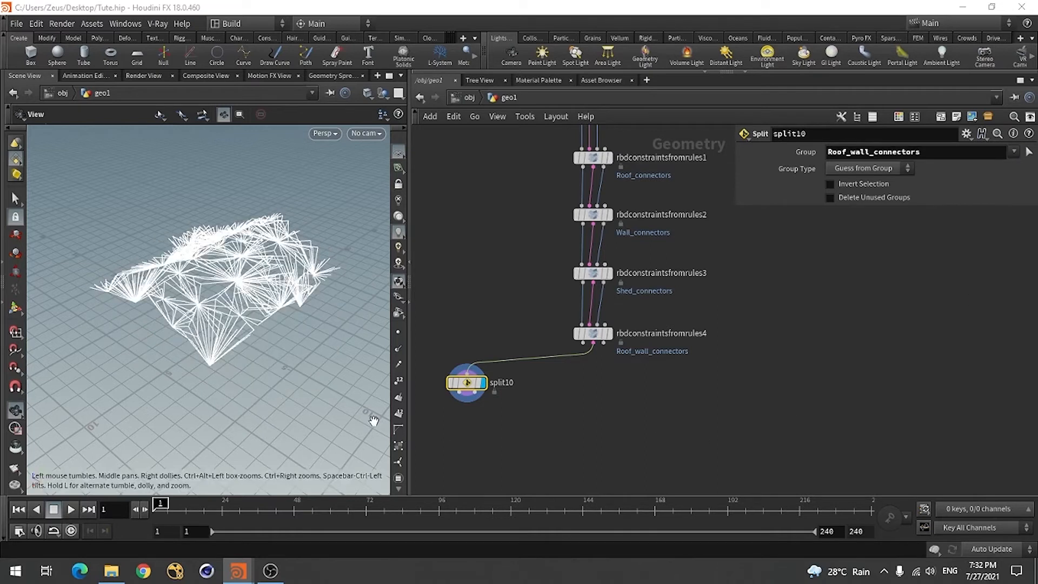
{"action": "left_click_drag", "start_coordinate": [197, 352], "coordinate": [156, 318]}
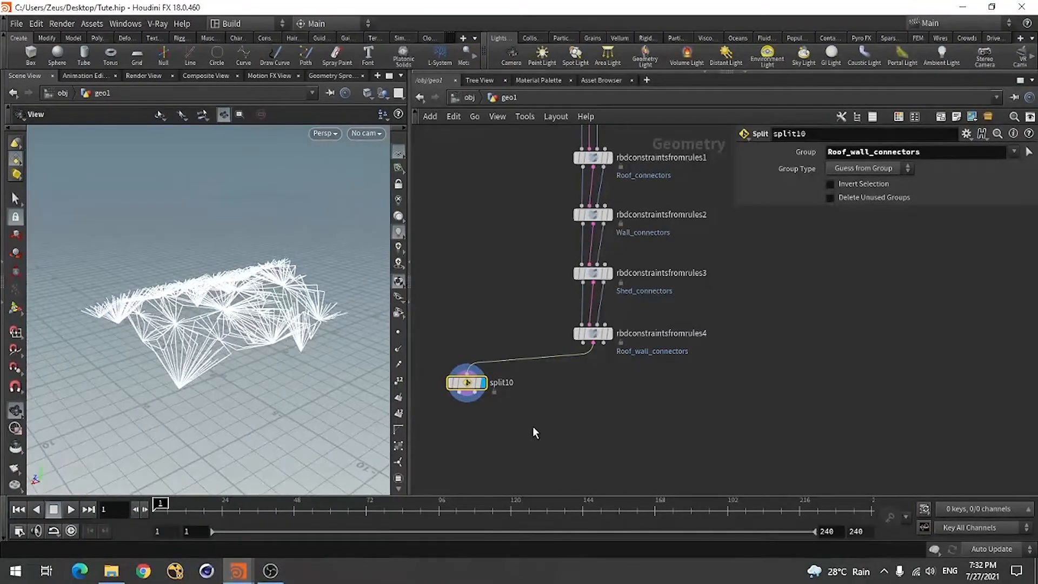
Set Points per Area to 10 and Max Search Points to 4 on rbdconstraintsfromrules4
{"action": "left_click", "coordinate": [595, 336]}
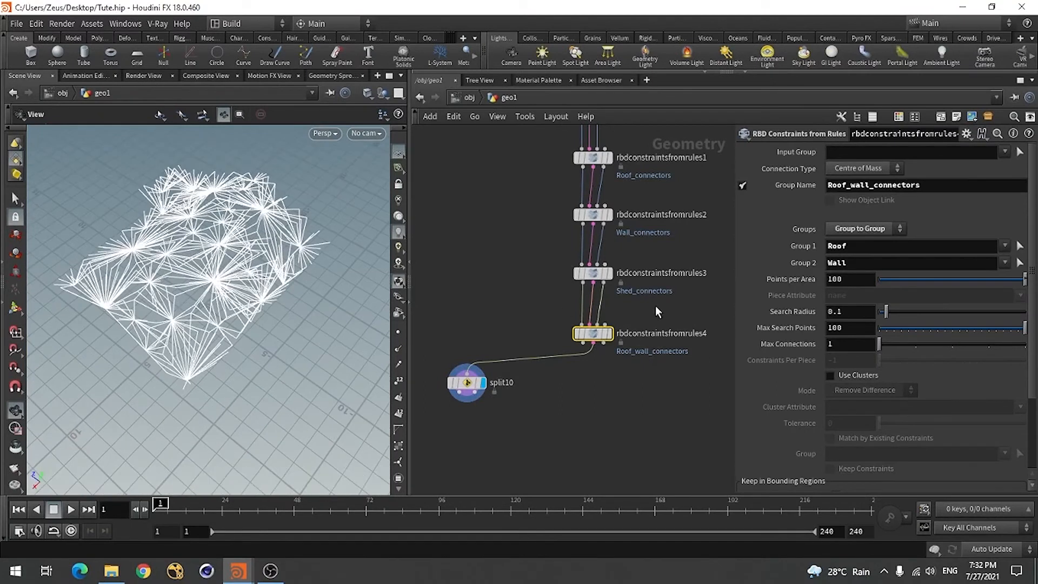
{"action": "left_click_drag", "start_coordinate": [1024, 279], "coordinate": [910, 290]}
{"action": "left_click_drag", "start_coordinate": [1000, 327], "coordinate": [887, 334]}
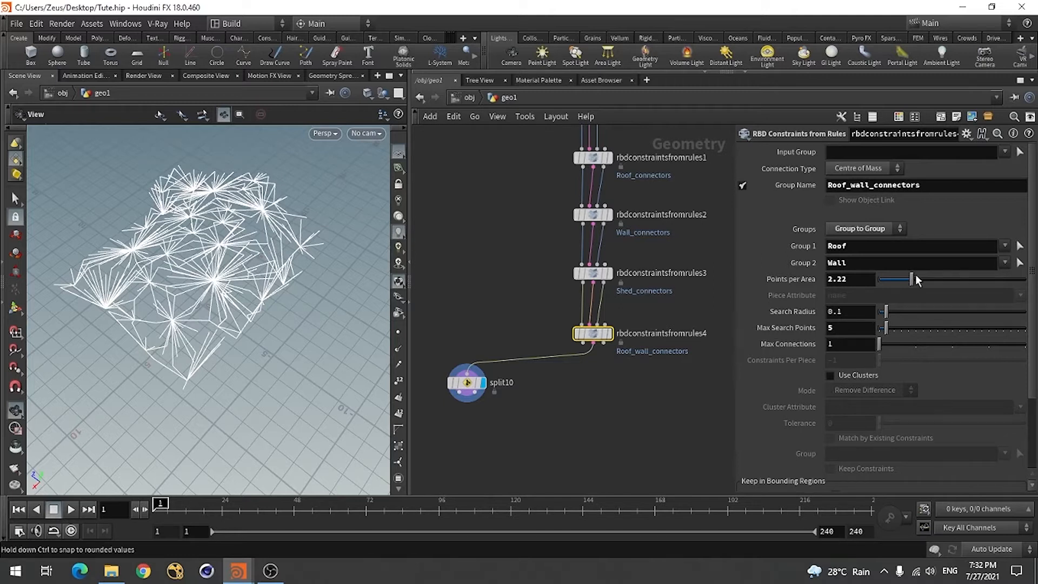
{"action": "left_click_drag", "start_coordinate": [913, 279], "coordinate": [1026, 279]}
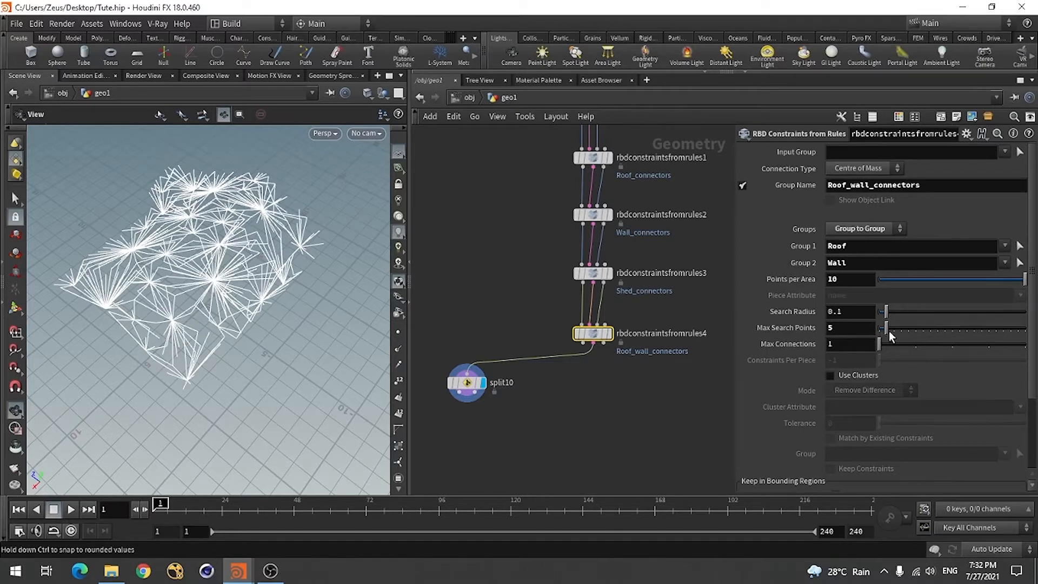
{"action": "left_click_drag", "start_coordinate": [887, 329], "coordinate": [885, 333]}
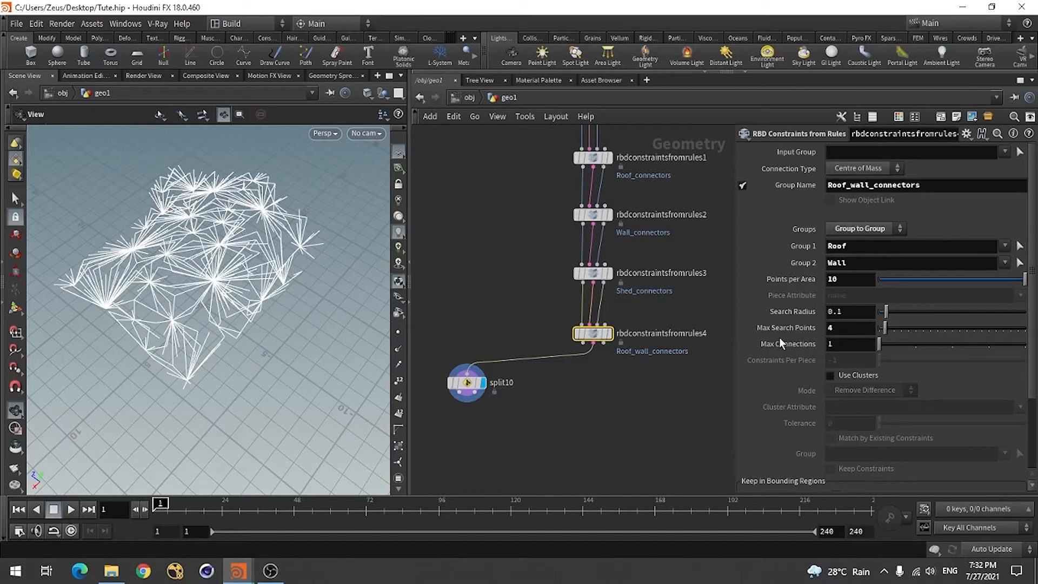
{"action": "left_click_drag", "start_coordinate": [227, 292], "coordinate": [181, 284]}
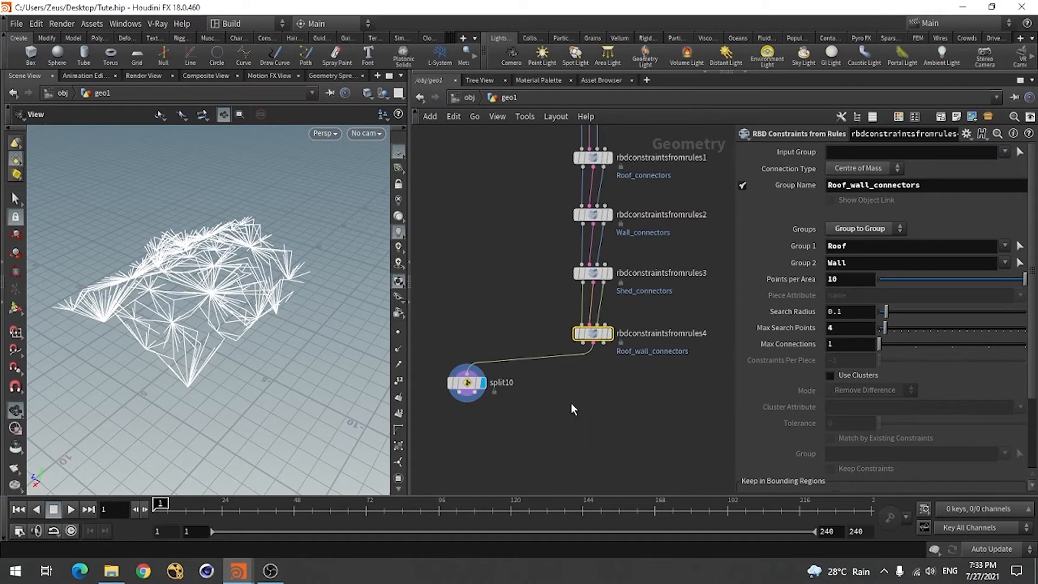
Add a fifth RBD Constraints from Rules node below rbdconstraintsfromrules4
{"action": "middle_click_drag", "start_coordinate": [572, 409], "coordinate": [559, 382]}
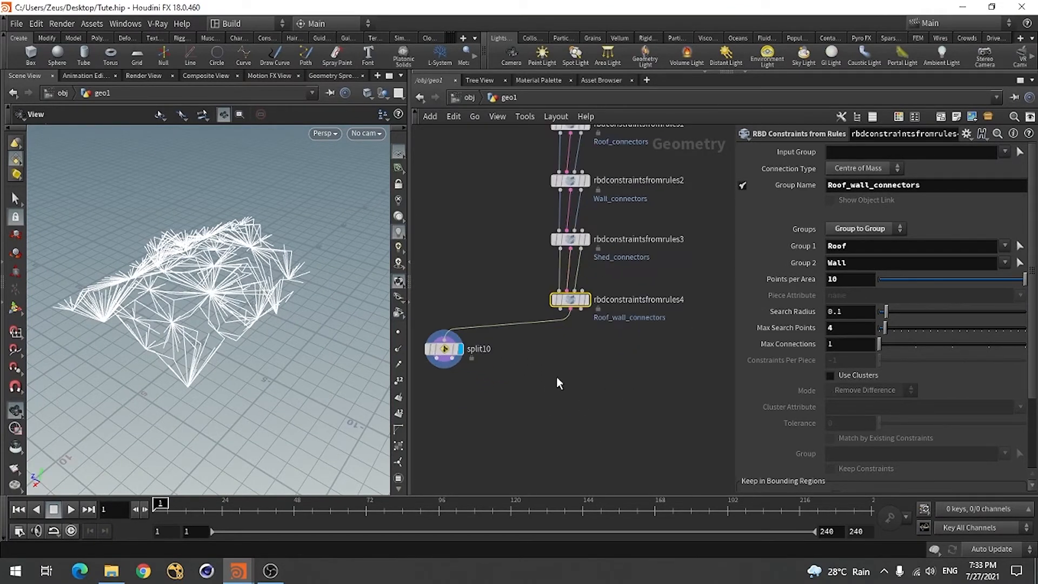
{"action": "scroll", "coordinate": [557, 377], "scroll_direction": "down", "scroll_amount": 2}
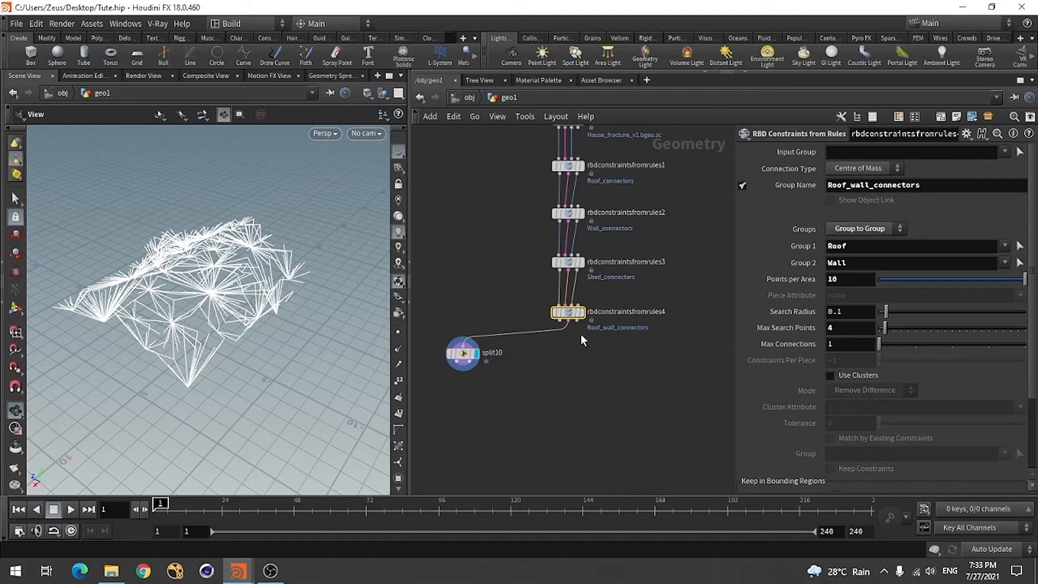
{"action": "scroll", "coordinate": [580, 334], "scroll_direction": "up", "scroll_amount": 2}
{"action": "scroll", "coordinate": [597, 254], "scroll_direction": "down", "scroll_amount": 2}
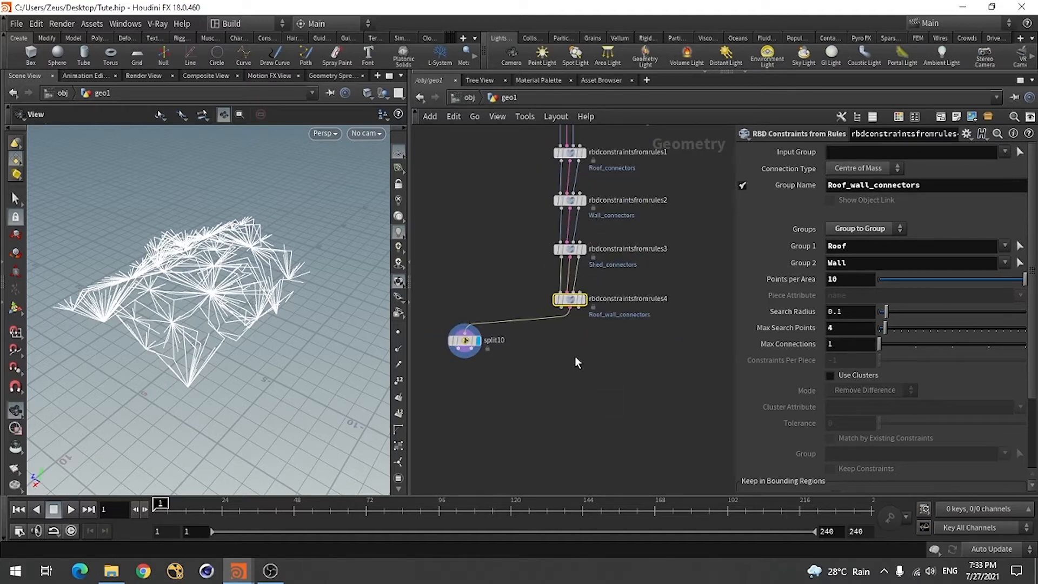
{"action": "key", "text": "Tab"}
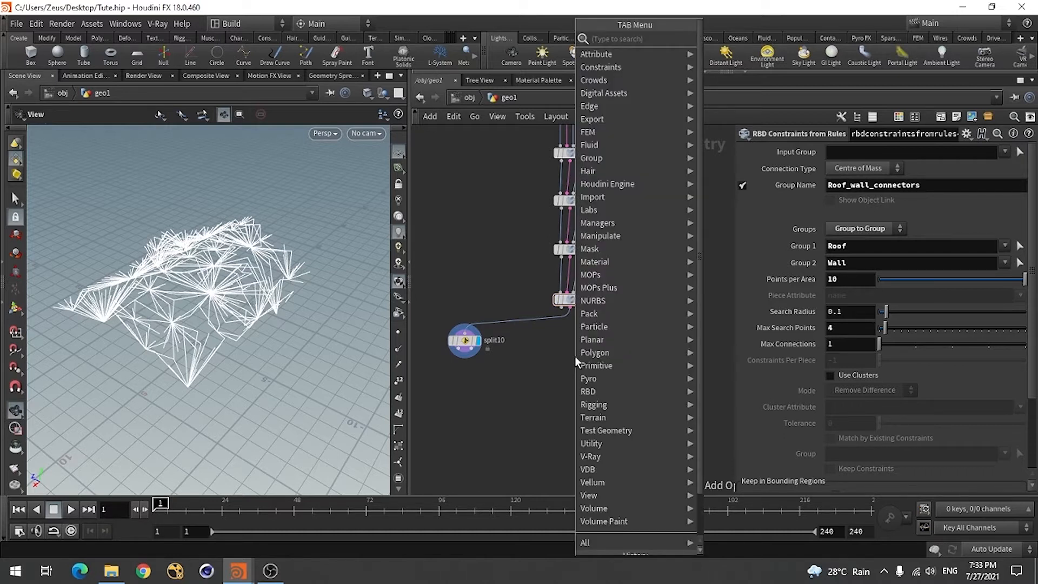
{"action": "type", "text": "rbd"}
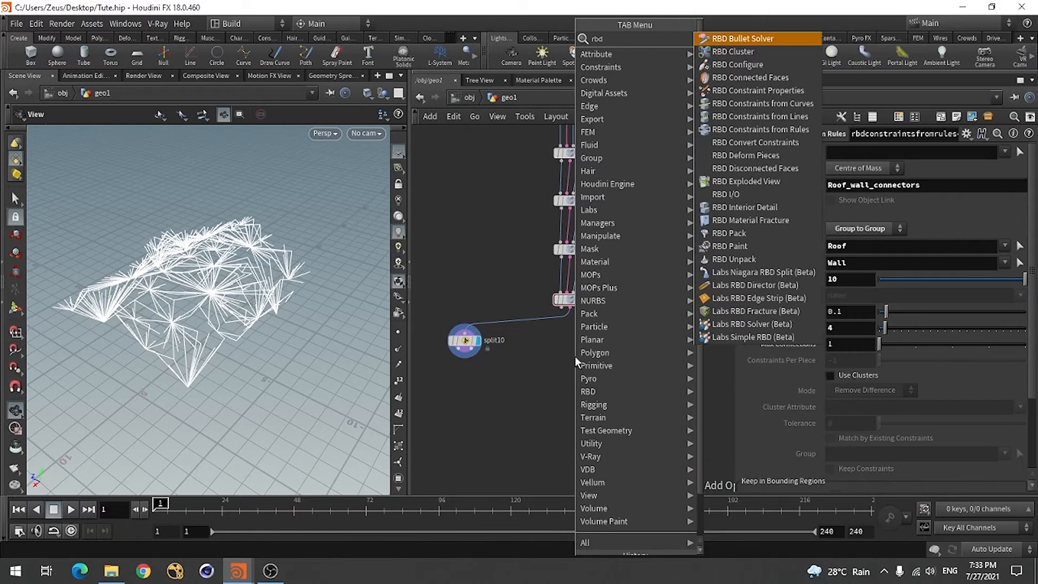
{"action": "left_click", "coordinate": [774, 130]}
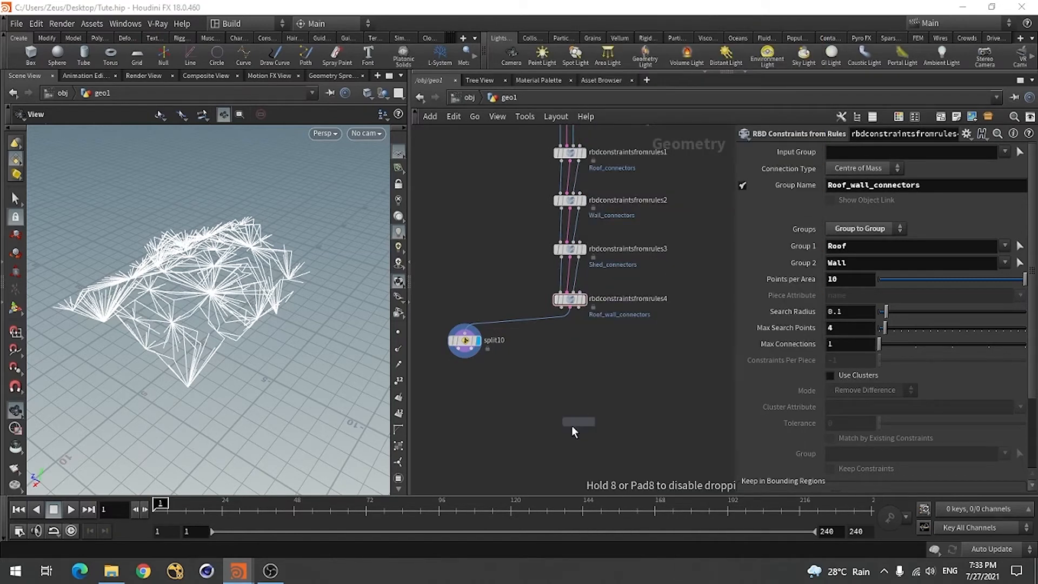
{"action": "left_click", "coordinate": [573, 367]}
{"action": "scroll", "coordinate": [571, 365], "scroll_direction": "up", "scroll_amount": 3}
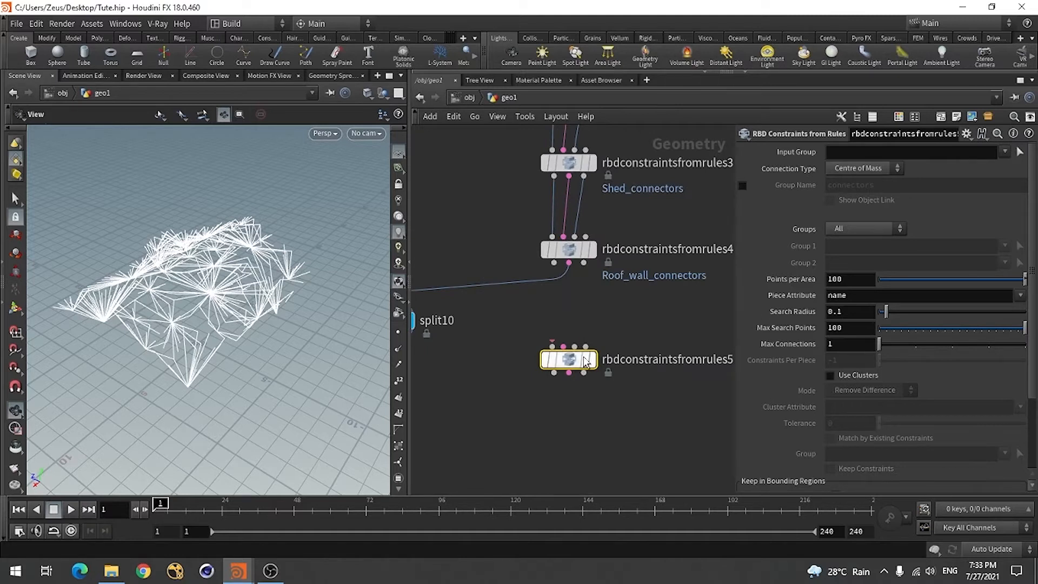
Wire the three outputs of rbdconstraintsfromrules4 into the first three inputs of rbdconstraintsfromrules5 and display it
{"action": "left_click", "coordinate": [554, 263]}
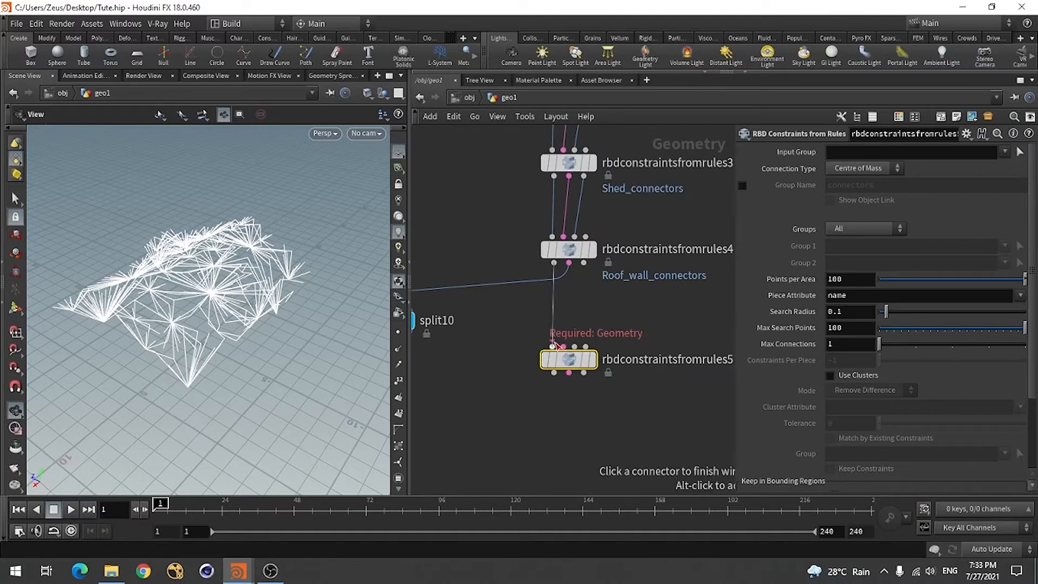
{"action": "left_click", "coordinate": [553, 346]}
{"action": "left_click", "coordinate": [568, 263]}
{"action": "left_click", "coordinate": [563, 346]}
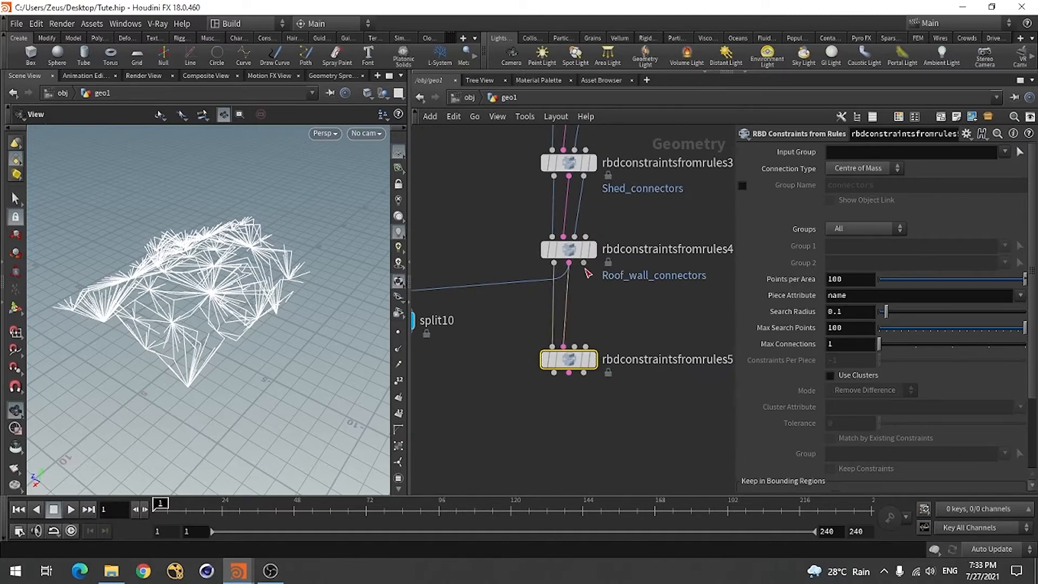
{"action": "left_click", "coordinate": [584, 263]}
{"action": "left_click", "coordinate": [574, 346]}
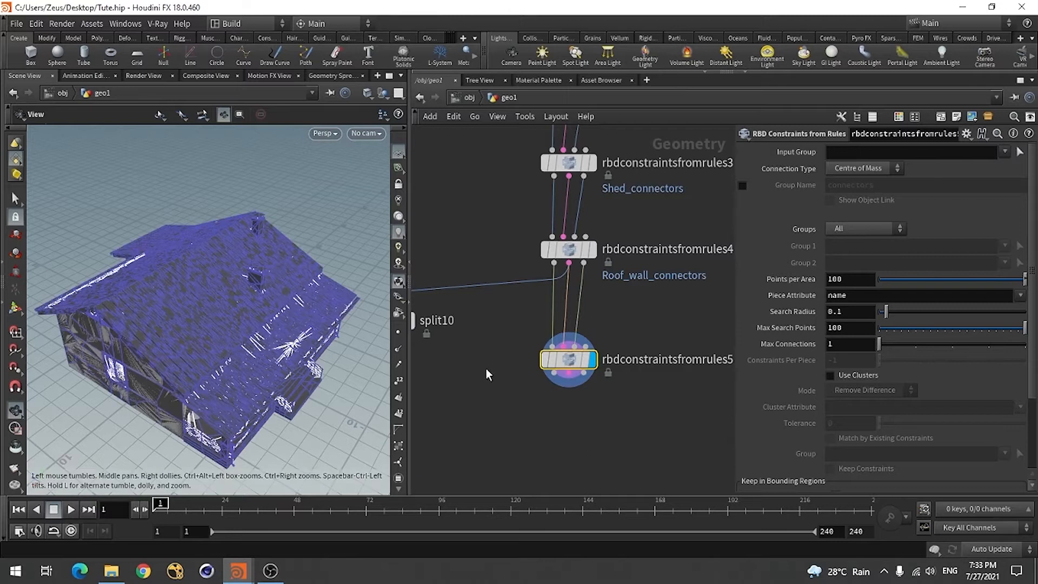
Move split10 below the new node, rewire its input to rbdconstraintsfromrules5's constraint output and display it
{"action": "scroll", "coordinate": [653, 346], "scroll_direction": "down", "scroll_amount": 4}
{"action": "scroll", "coordinate": [588, 378], "scroll_direction": "up", "scroll_amount": 4}
{"action": "scroll", "coordinate": [470, 324], "scroll_direction": "down", "scroll_amount": 2}
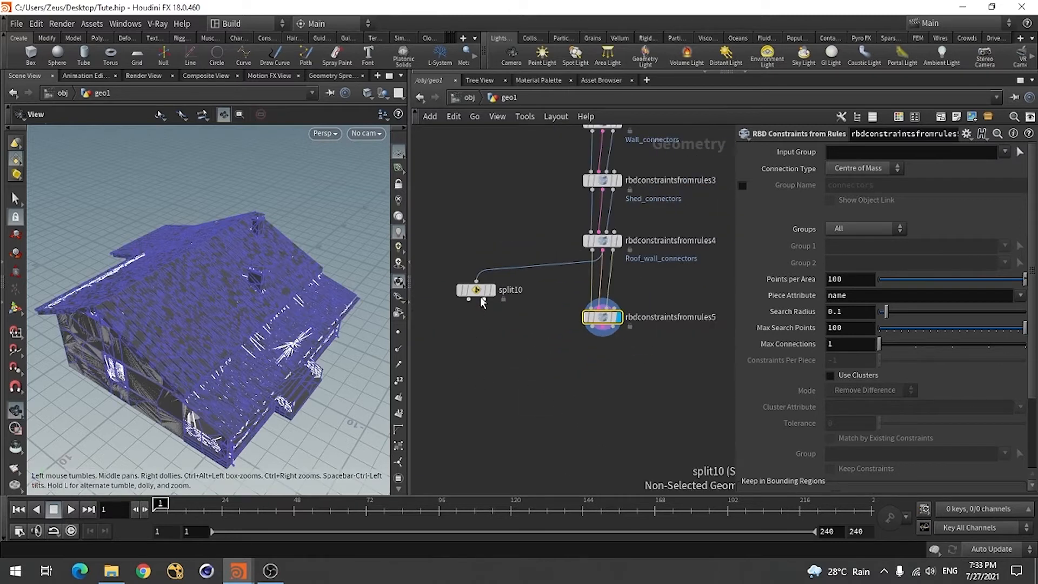
{"action": "left_click_drag", "start_coordinate": [480, 295], "coordinate": [474, 359]}
{"action": "left_click", "coordinate": [475, 361]}
{"action": "left_click", "coordinate": [595, 341]}
{"action": "left_click", "coordinate": [489, 352]}
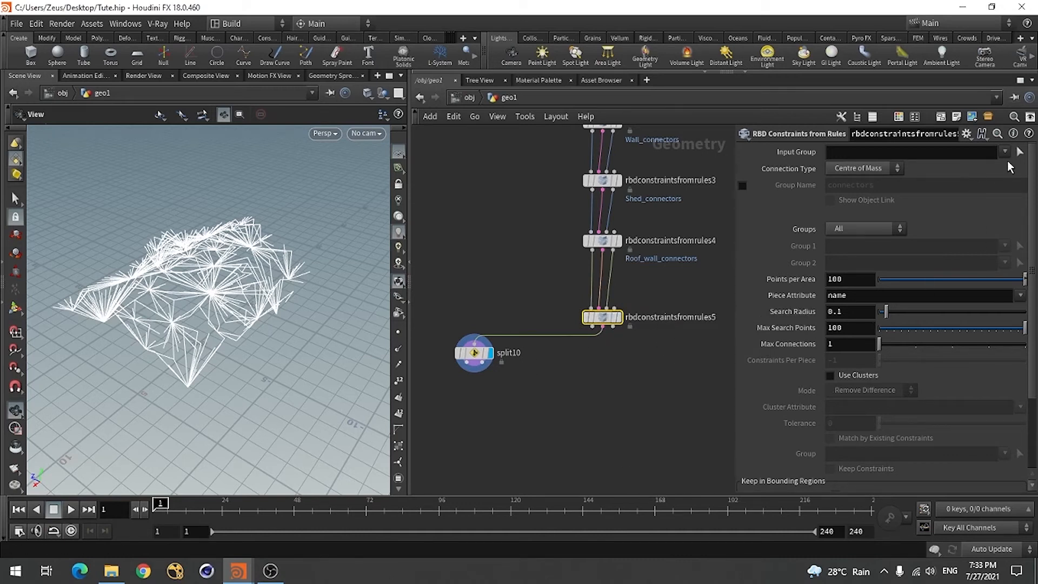
Set rbdconstraintsfromrules5's Groups mode to Group to Group, with Shed as Group 1 and Wall as Group 2
{"action": "left_click", "coordinate": [864, 226]}
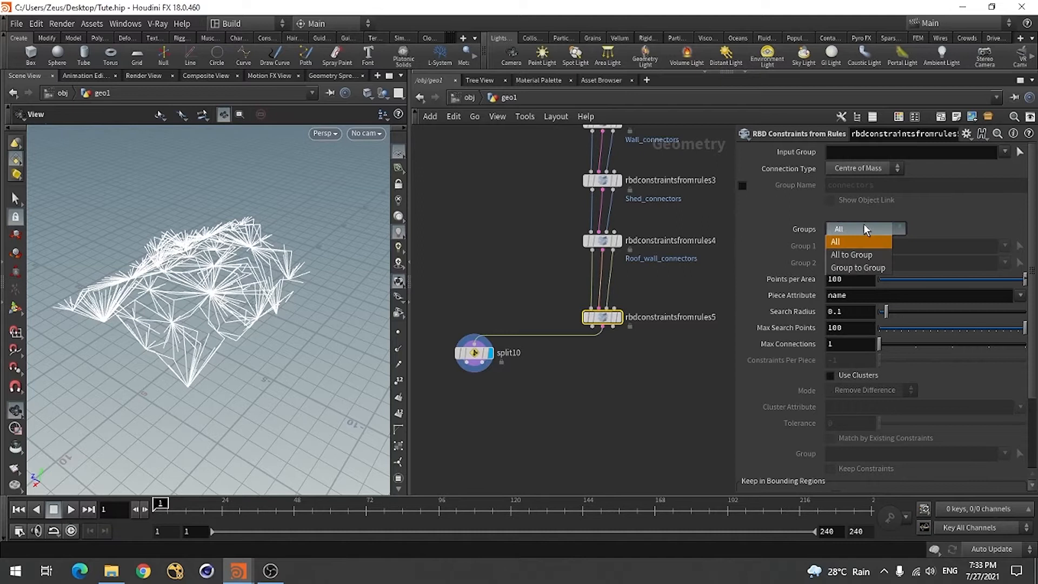
{"action": "left_click", "coordinate": [864, 262]}
{"action": "left_click", "coordinate": [1004, 246]}
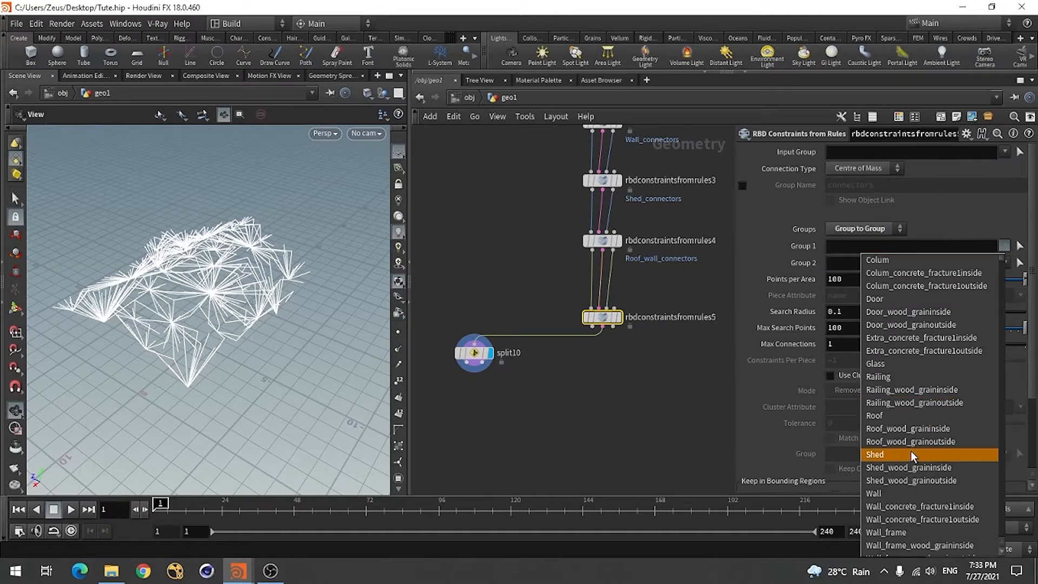
{"action": "left_click", "coordinate": [947, 454]}
{"action": "left_click", "coordinate": [1006, 262]}
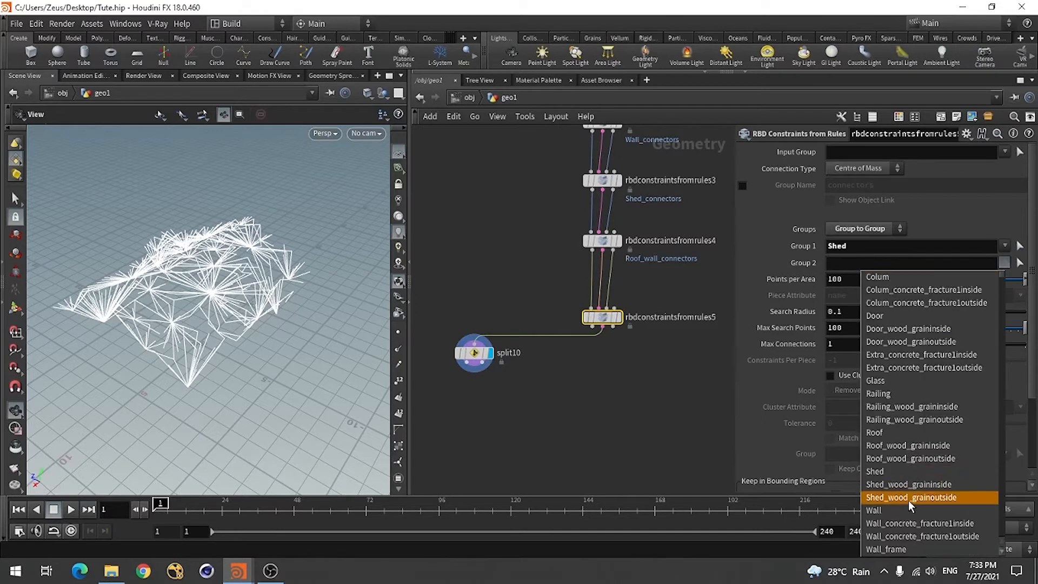
{"action": "left_click", "coordinate": [895, 513]}
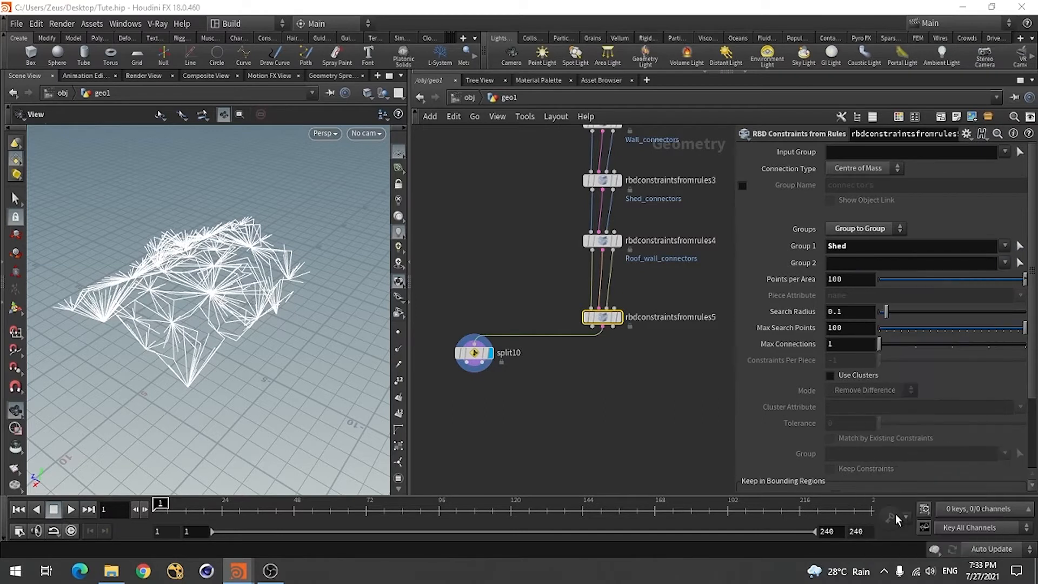
Enable the constraint group name on rbdconstraintsfromrules5 and set it to Shed_wall_connectors
{"action": "left_click", "coordinate": [742, 185]}
{"action": "left_click", "coordinate": [830, 184]}
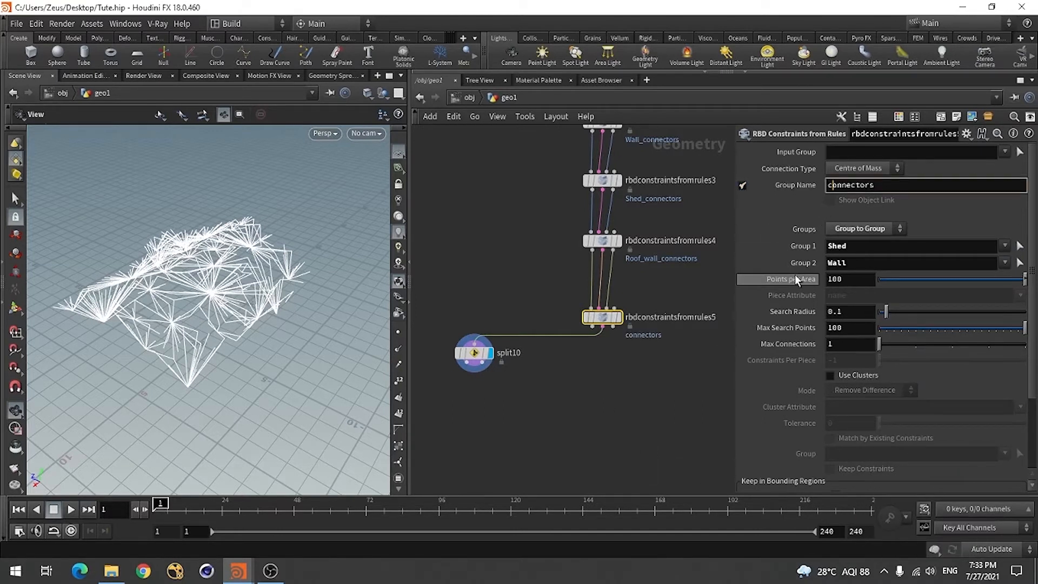
{"action": "mouse_move", "coordinate": [795, 275]}
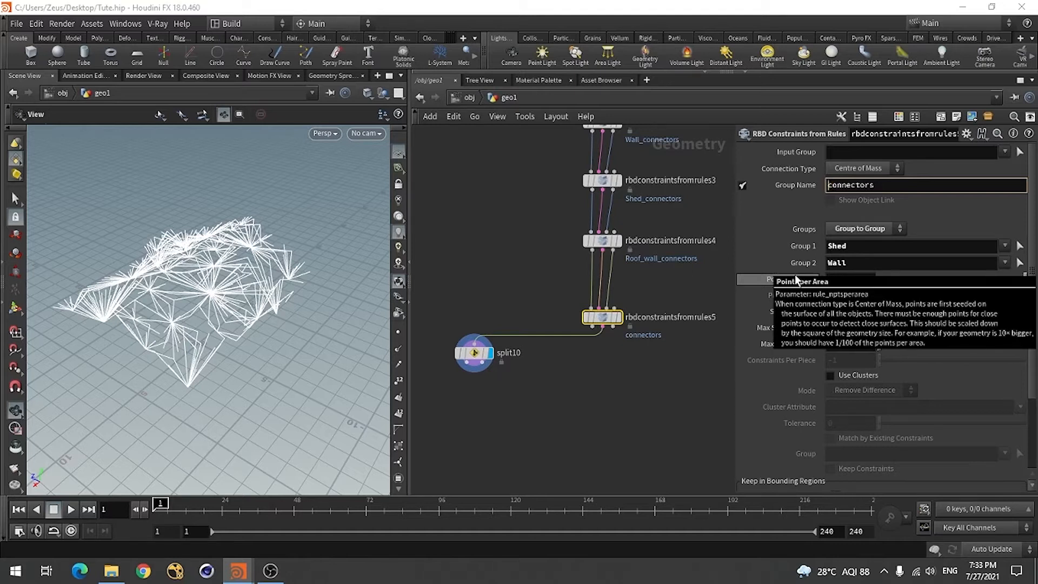
{"action": "type", "text": "Shed_wall_"}
{"action": "key", "text": "Return"}
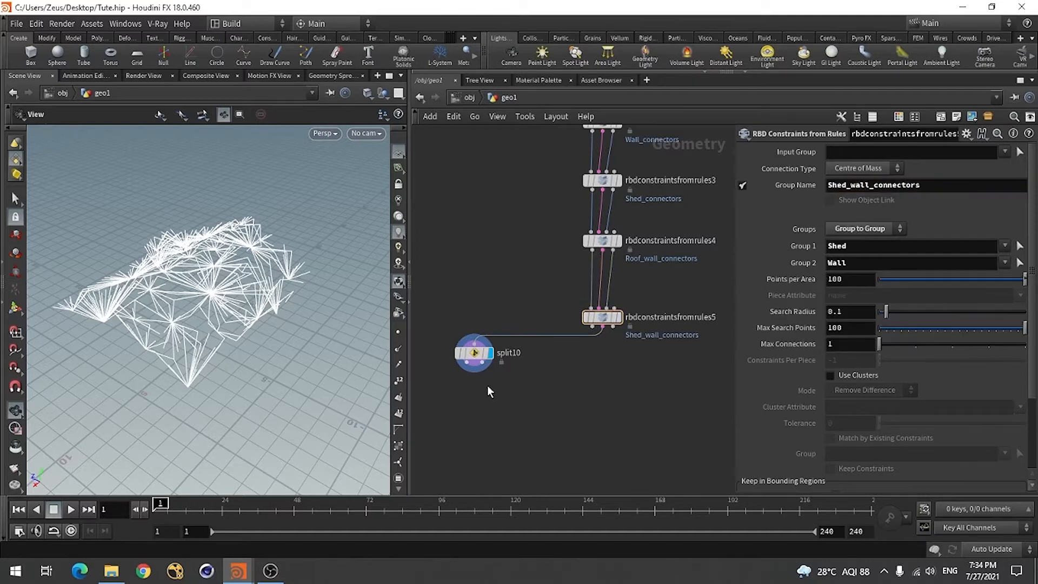
Set split10's group to Shed_wall_connectors to isolate the shed-to-wall constraints
{"action": "left_click", "coordinate": [477, 354]}
{"action": "double_click", "coordinate": [937, 155]}
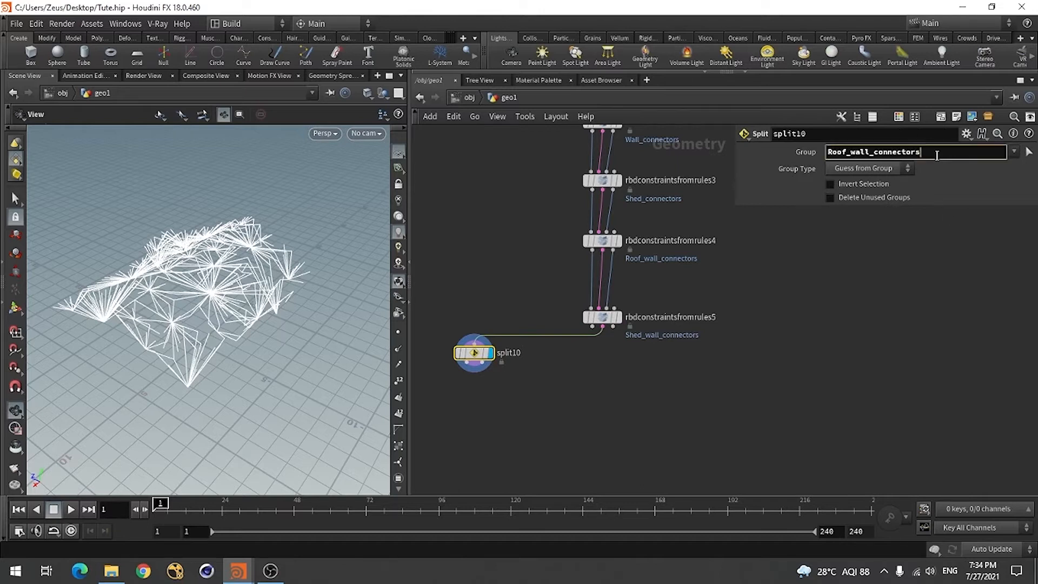
{"action": "key", "text": "BackSpace"}
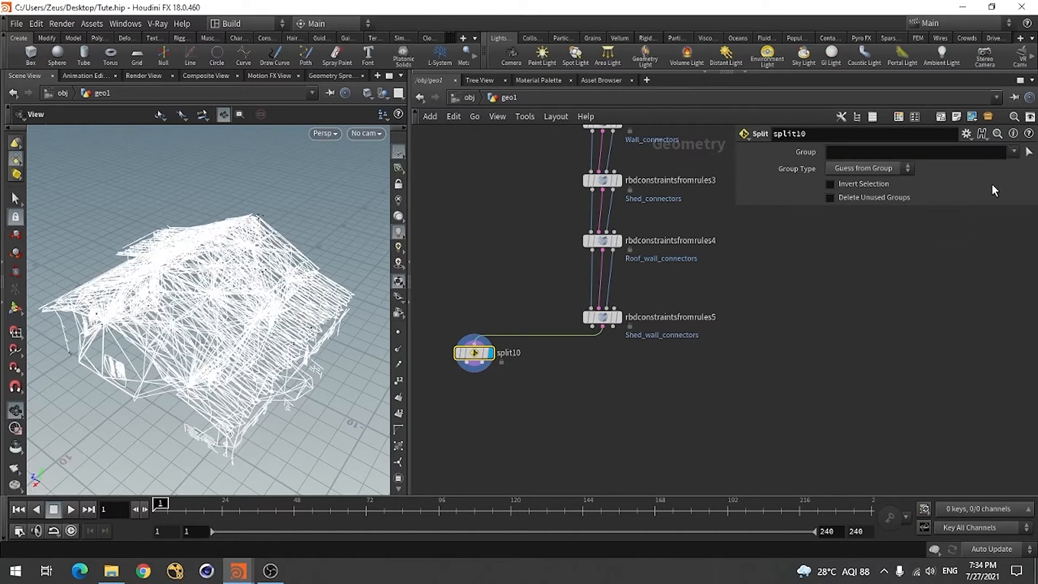
{"action": "left_click", "coordinate": [1014, 153]}
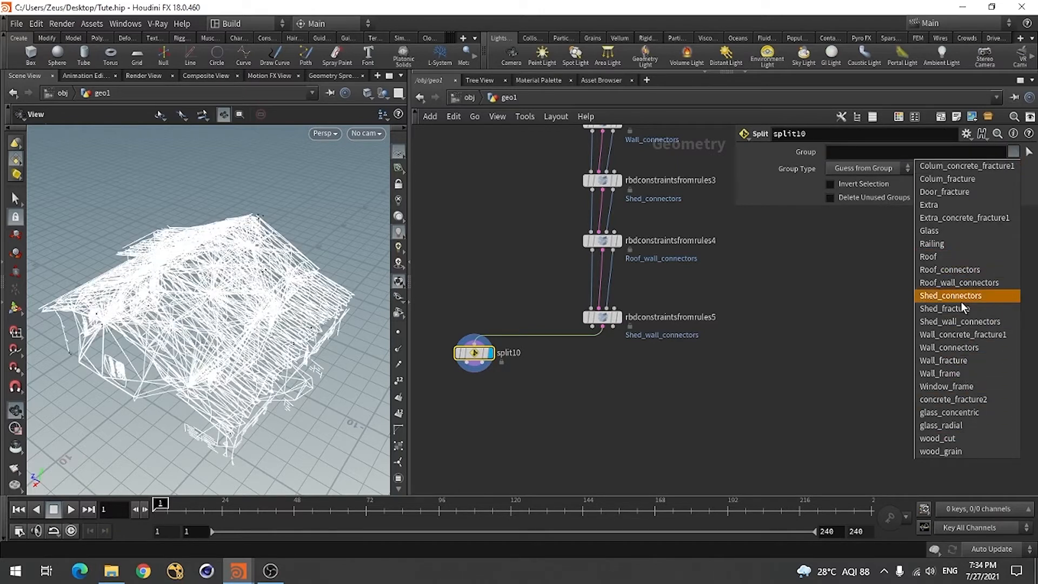
{"action": "left_click", "coordinate": [967, 321]}
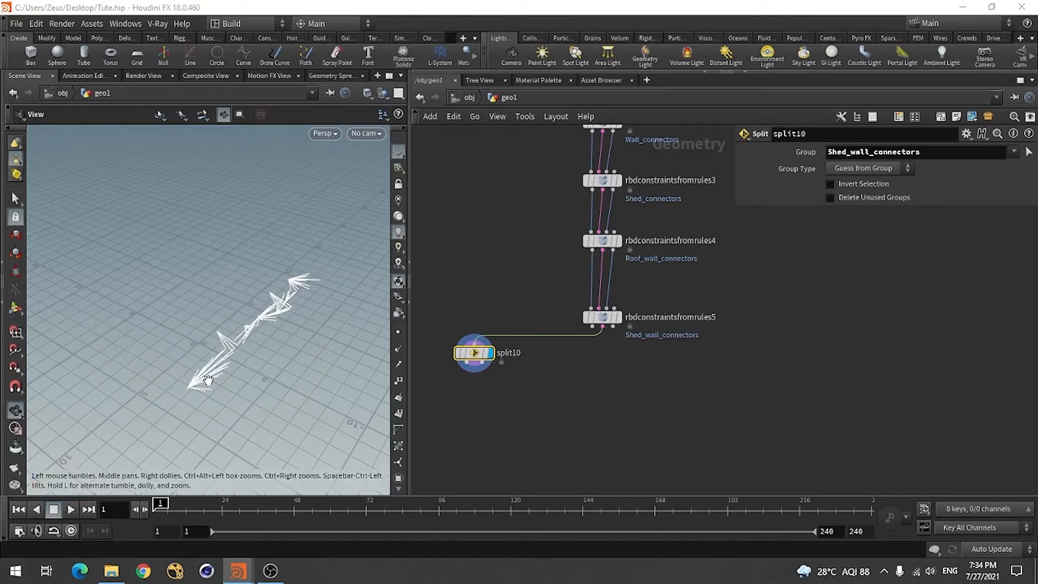
{"action": "left_click_drag", "start_coordinate": [264, 400], "coordinate": [242, 390]}
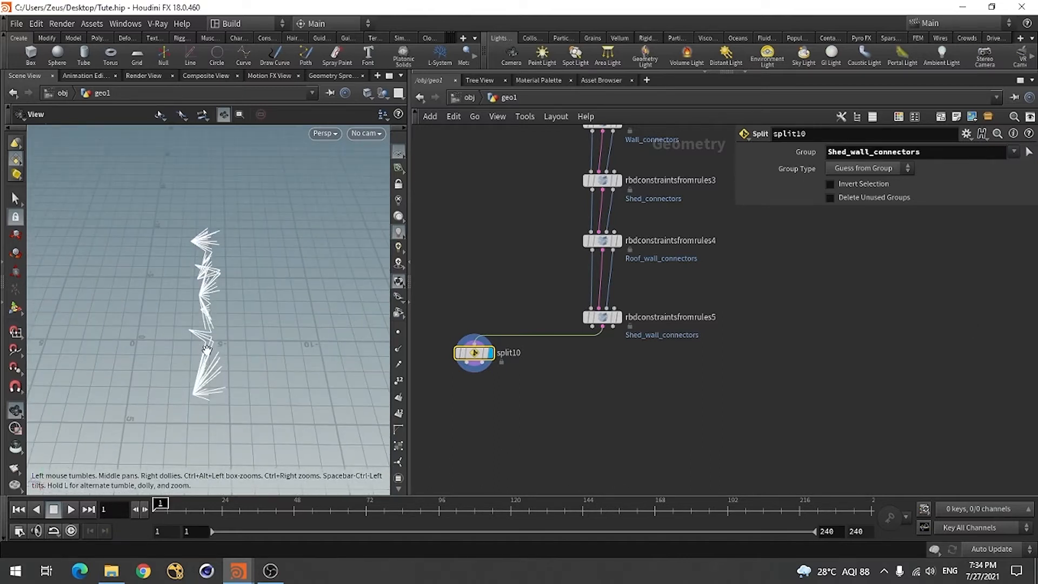
{"action": "scroll", "coordinate": [587, 425], "scroll_direction": "down", "scroll_amount": 4}
{"action": "scroll", "coordinate": [615, 224], "scroll_direction": "up", "scroll_amount": 5}
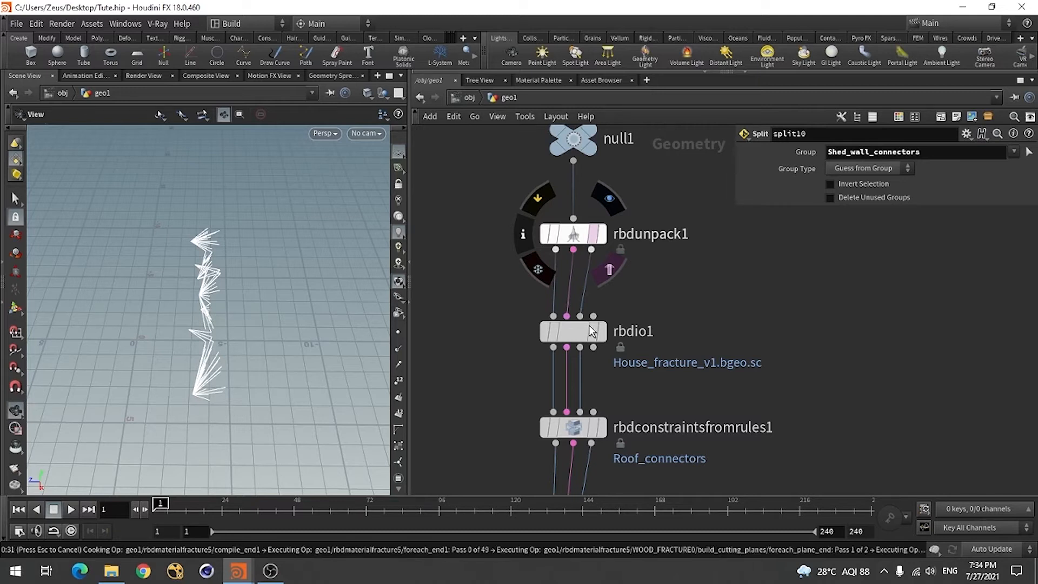
{"action": "key", "text": "Escape"}
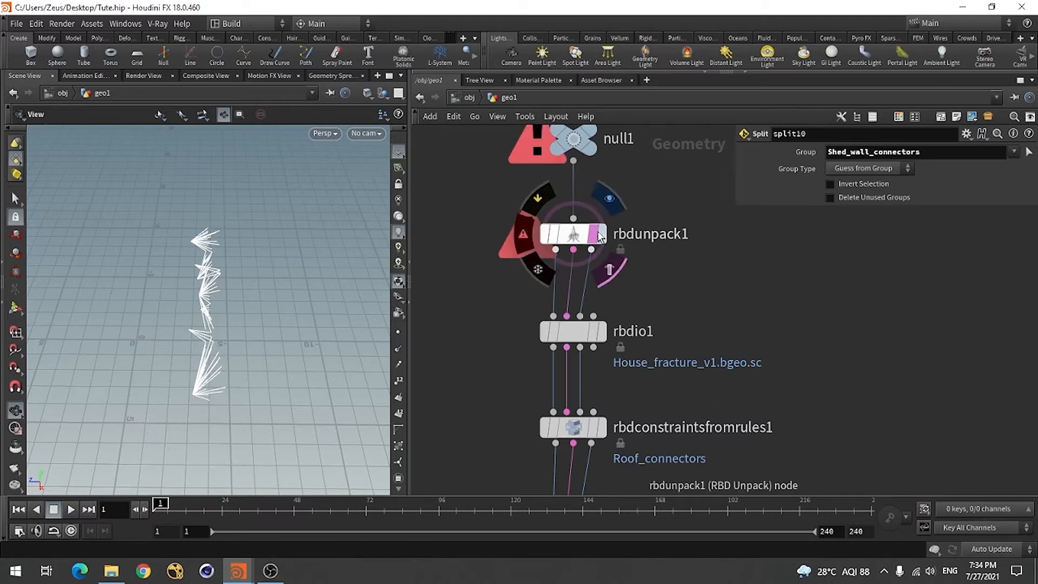
Show the cached house geometry from rbdio1 as a template overlay and inspect the shed-to-wall constraints against it
{"action": "scroll", "coordinate": [626, 321], "scroll_direction": "down", "scroll_amount": 2}
{"action": "scroll", "coordinate": [625, 323], "scroll_direction": "up", "scroll_amount": 3}
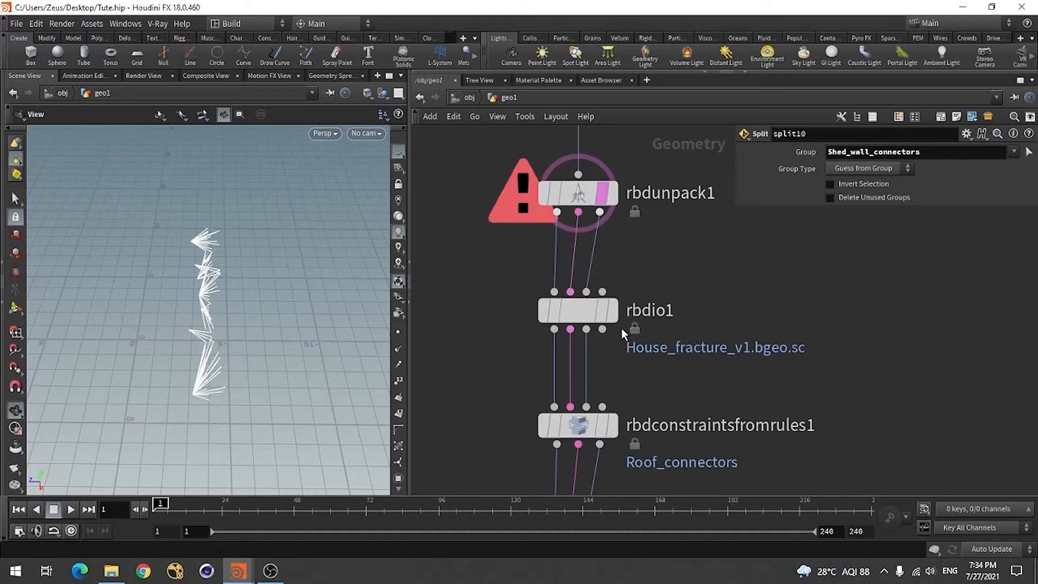
{"action": "left_click", "coordinate": [604, 312]}
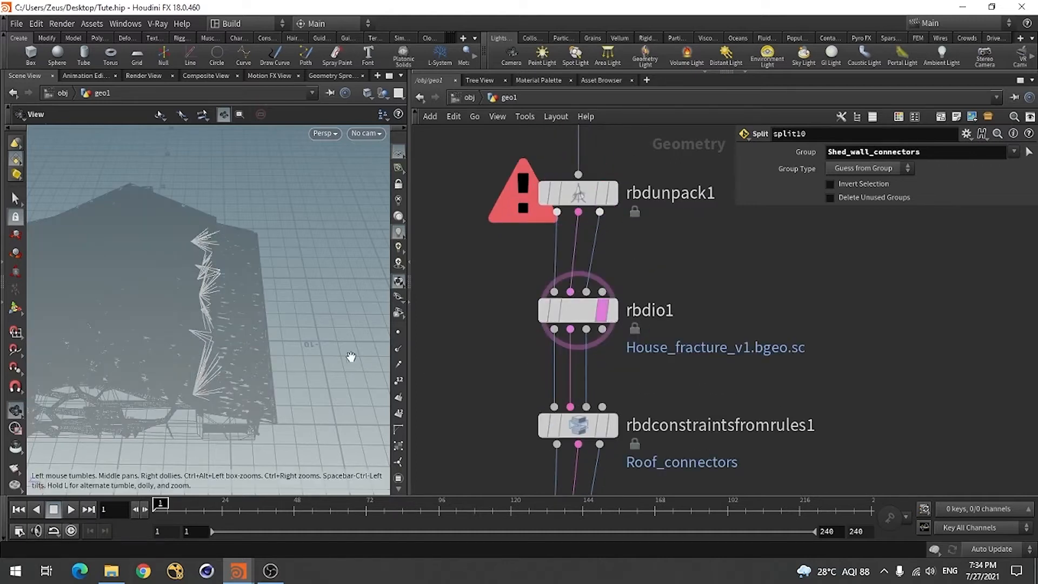
{"action": "left_click_drag", "start_coordinate": [277, 394], "coordinate": [229, 366]}
{"action": "right_click_drag", "start_coordinate": [216, 392], "coordinate": [269, 386]}
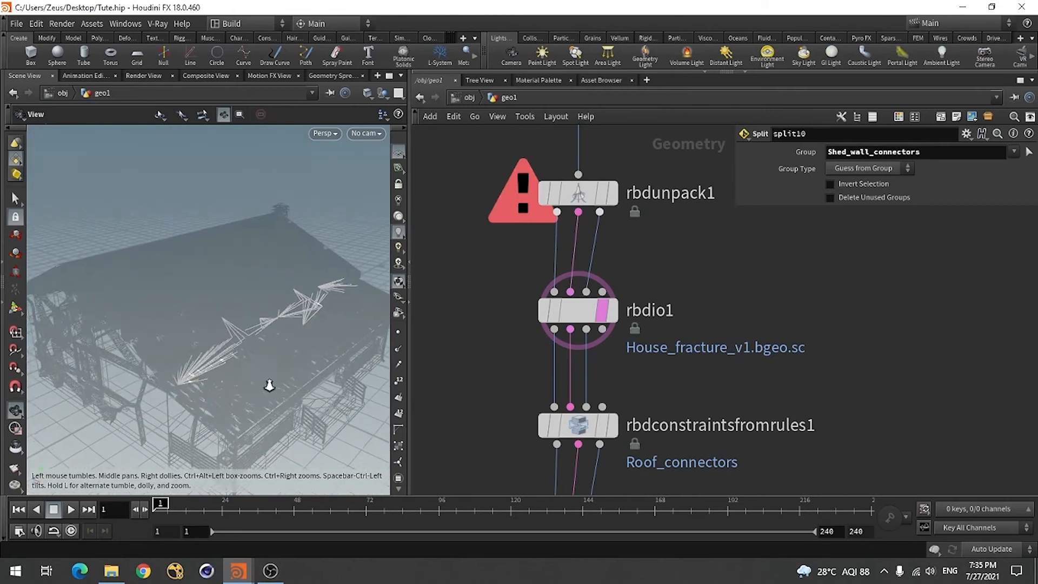
{"action": "left_click_drag", "start_coordinate": [269, 386], "coordinate": [230, 363]}
Switch the displayed node from split10 to rbdconstraintsfromrules5 at the end of the constraint chain
{"action": "scroll", "coordinate": [686, 242], "scroll_direction": "down", "scroll_amount": 6}
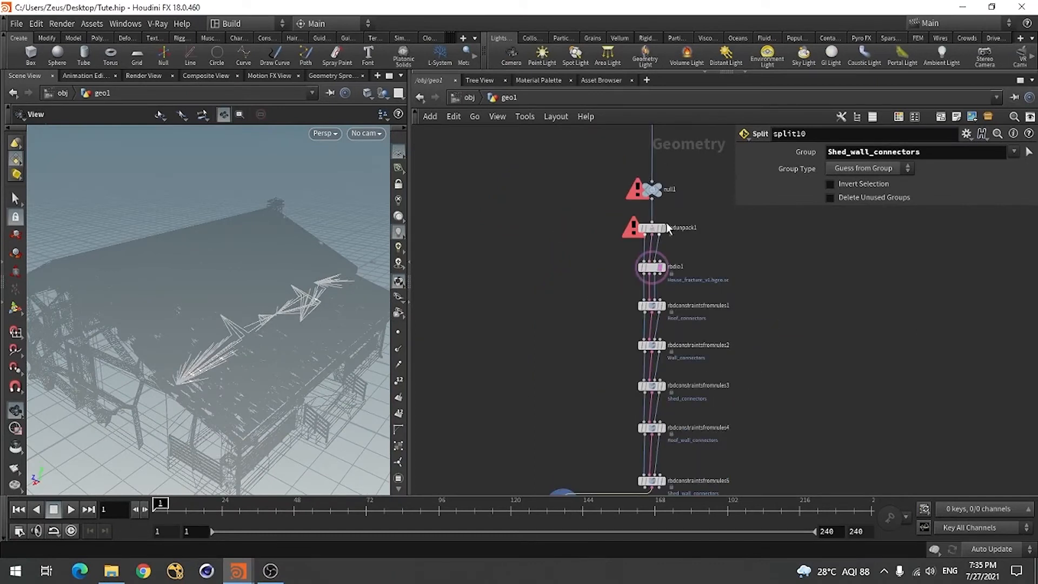
{"action": "scroll", "coordinate": [639, 251], "scroll_direction": "down", "scroll_amount": 5}
{"action": "scroll", "coordinate": [662, 402], "scroll_direction": "up", "scroll_amount": 3}
{"action": "scroll", "coordinate": [662, 401], "scroll_direction": "up", "scroll_amount": 2}
{"action": "scroll", "coordinate": [589, 403], "scroll_direction": "down", "scroll_amount": 2}
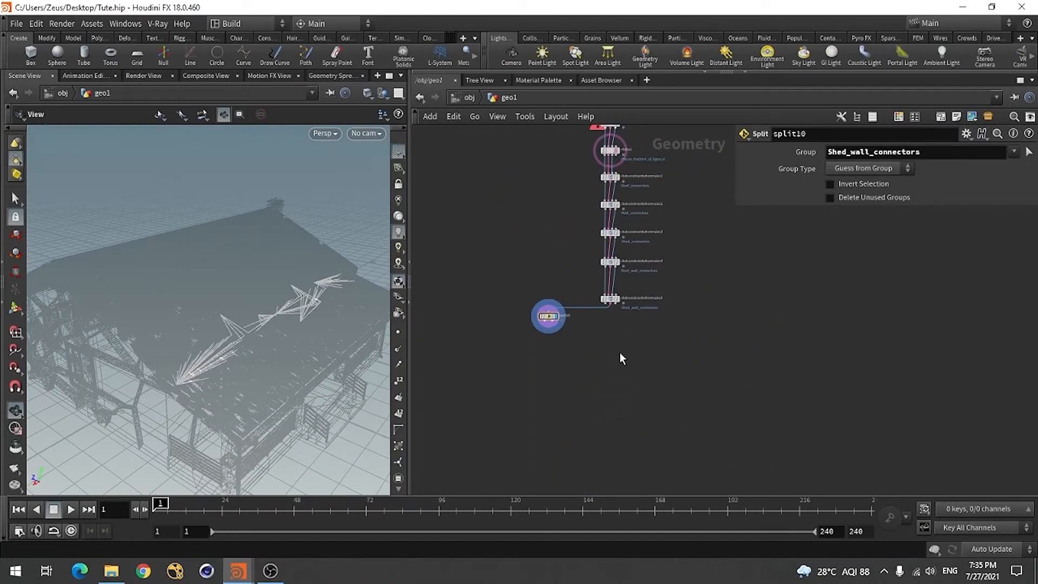
{"action": "scroll", "coordinate": [618, 286], "scroll_direction": "up", "scroll_amount": 4}
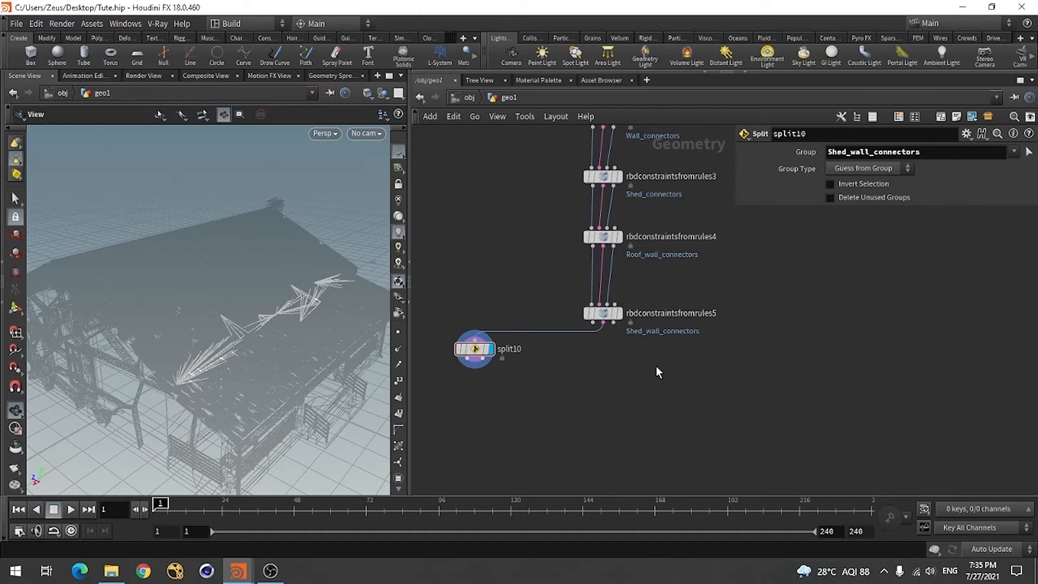
{"action": "left_click", "coordinate": [617, 313]}
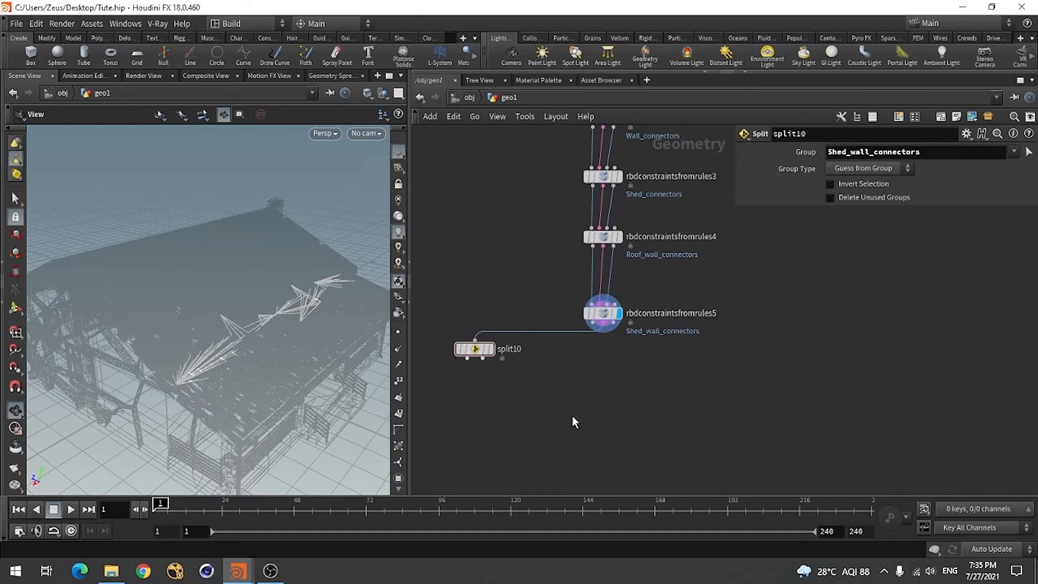
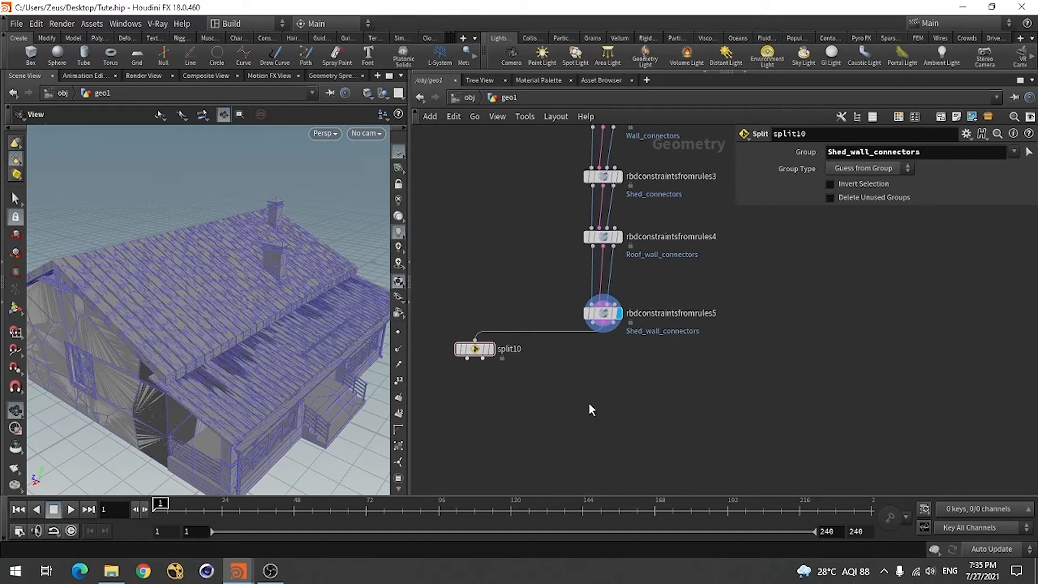
Add an RBD Configure node below rbdconstraintsfromrules5 in the network
{"action": "key", "text": "Tab"}
{"action": "type", "text": "rbd"}
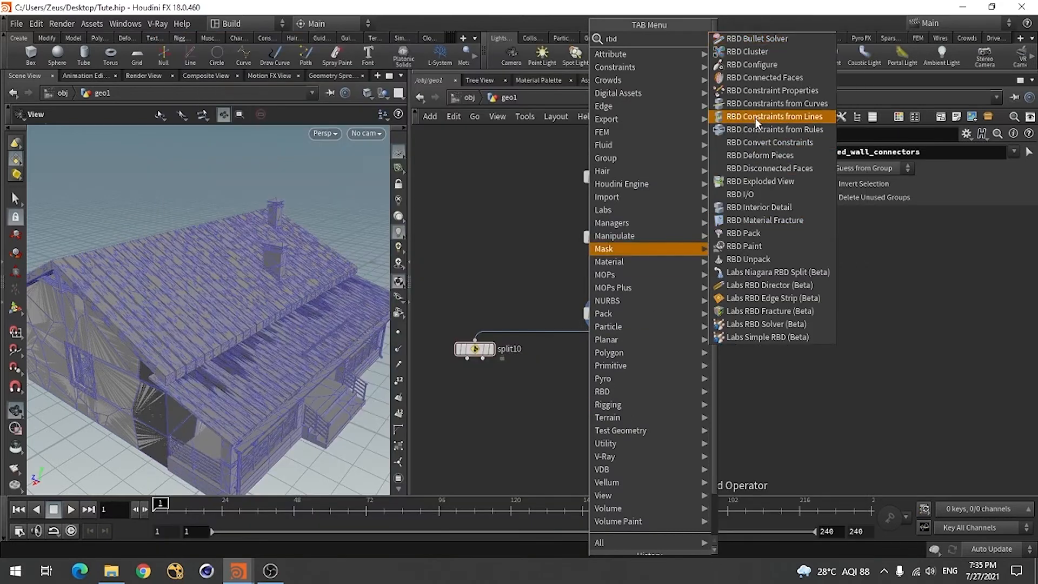
{"action": "left_click", "coordinate": [754, 65]}
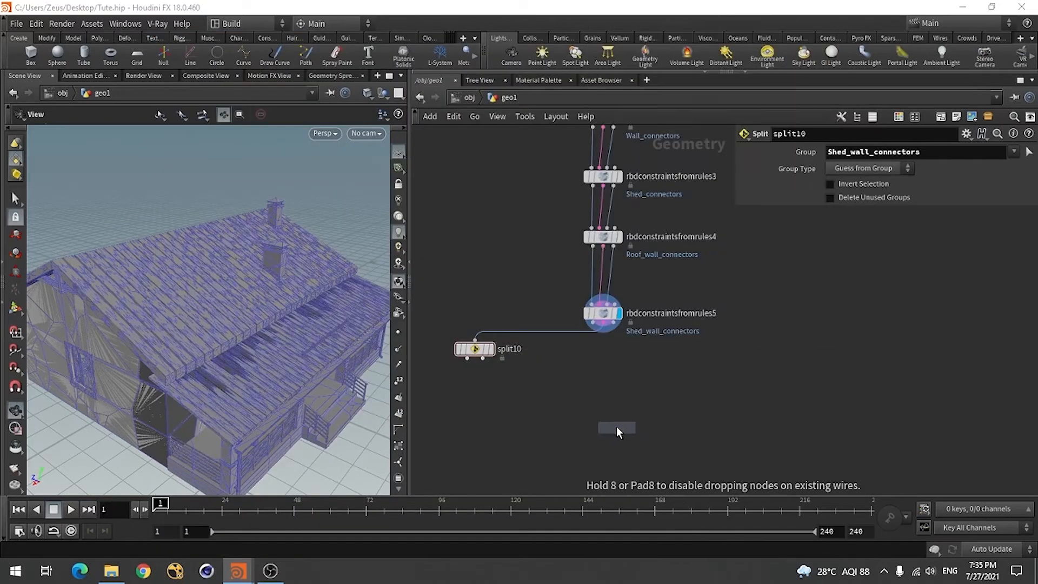
{"action": "left_click", "coordinate": [594, 389]}
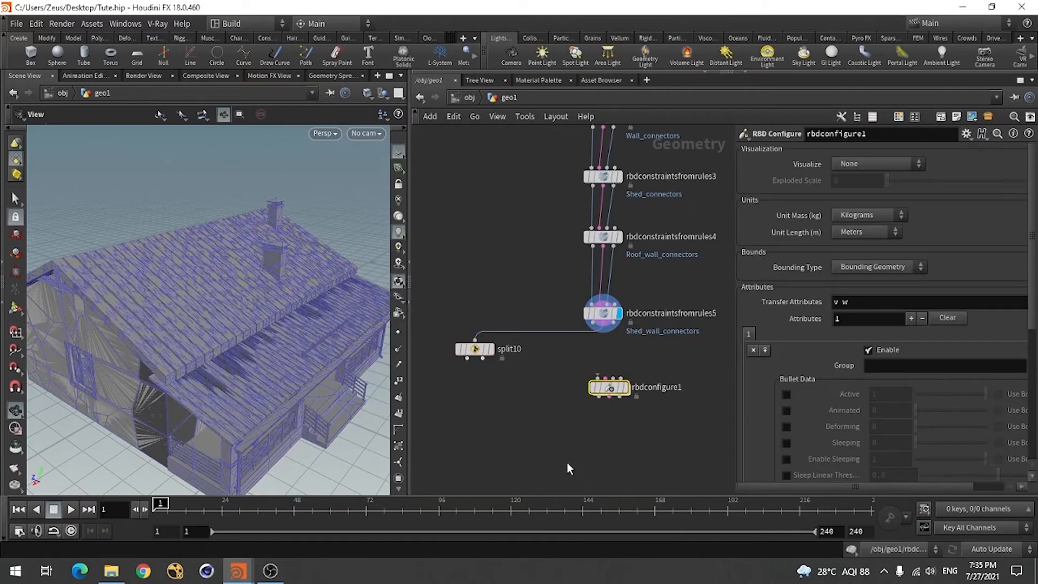
Wire the geometry, constraint and proxy outputs of rbdconstraintsfromrules5 into the matching rbdconfigure1 inputs and display rbdconfigure1
{"action": "scroll", "coordinate": [638, 411], "scroll_direction": "up", "scroll_amount": 3}
{"action": "left_click_drag", "start_coordinate": [583, 372], "coordinate": [573, 367]}
{"action": "left_click", "coordinate": [553, 260]}
{"action": "left_click", "coordinate": [550, 350]}
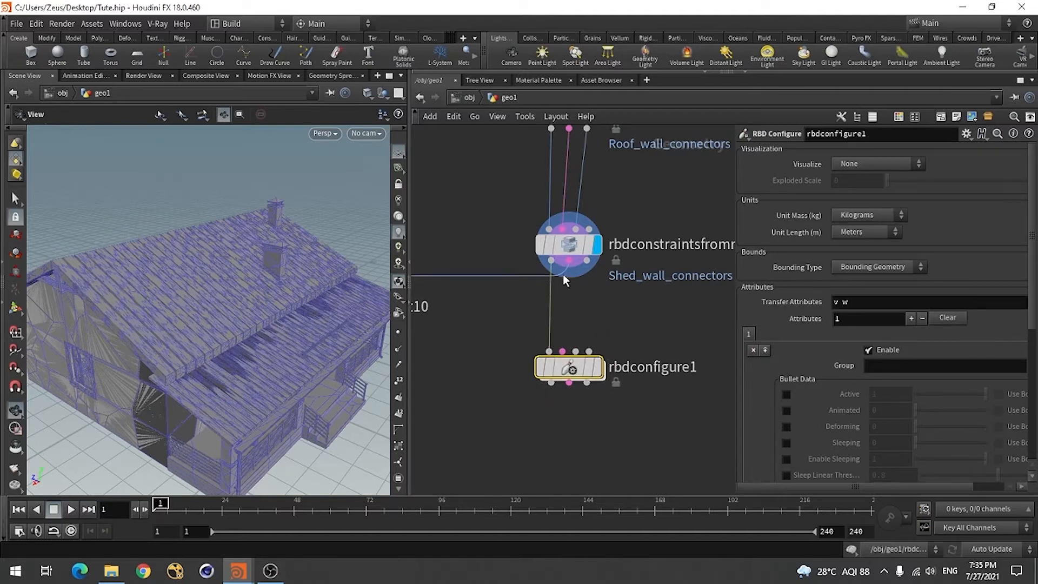
{"action": "left_click", "coordinate": [568, 261]}
{"action": "left_click", "coordinate": [563, 350]}
{"action": "left_click", "coordinate": [587, 261]}
{"action": "left_click", "coordinate": [575, 351]}
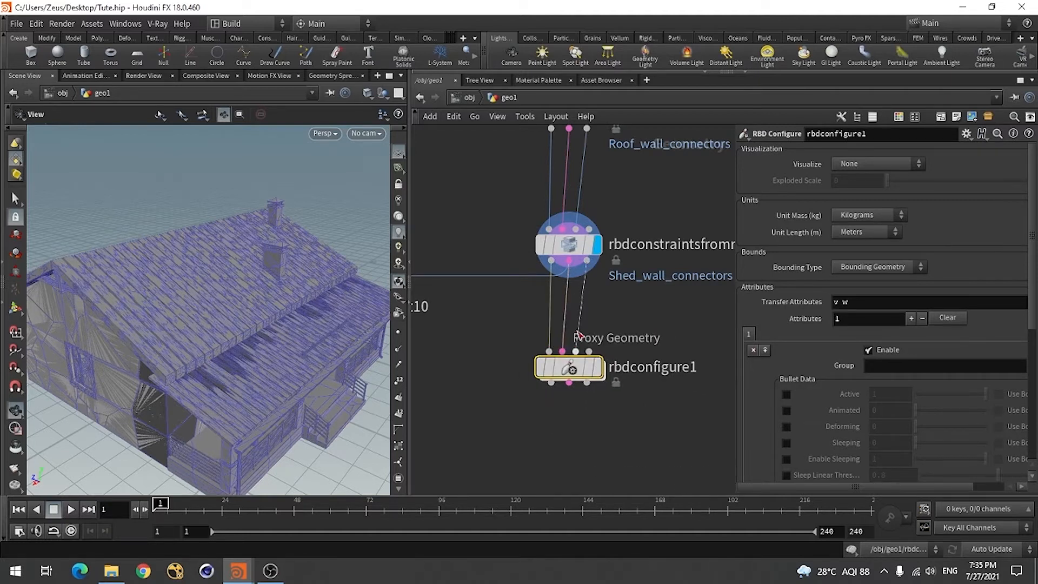
{"action": "mouse_move", "coordinate": [601, 371]}
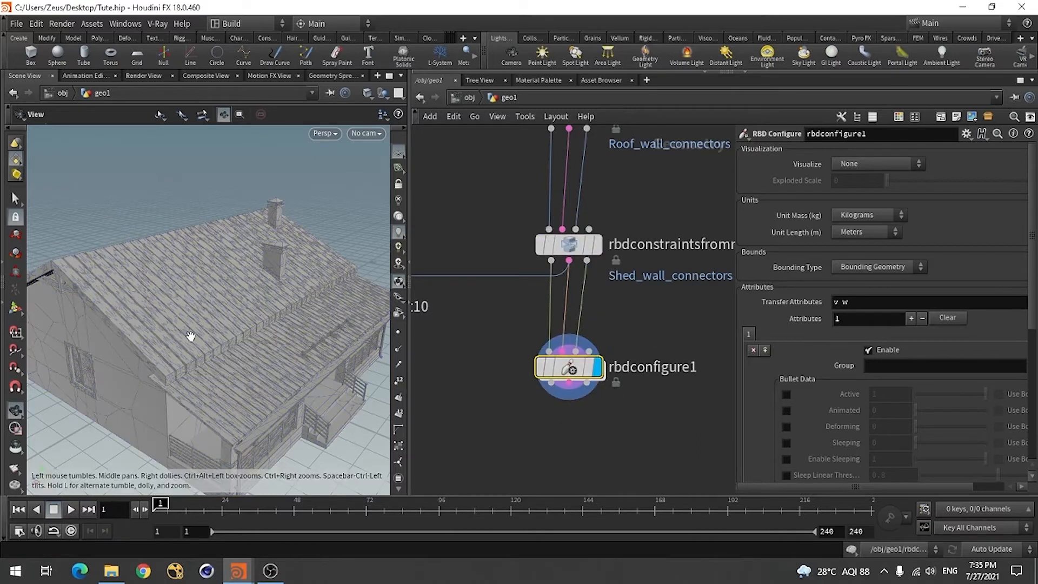
Widen the network and parameter areas, and review the house and rbdconfigure1's bullet data and physical attributes
{"action": "mouse_move", "coordinate": [190, 336]}
{"action": "left_mouse_down"}
{"action": "mouse_move", "coordinate": [201, 354]}
{"action": "mouse_move", "coordinate": [191, 354]}
{"action": "left_mouse_up"}
{"action": "scroll", "coordinate": [513, 362], "scroll_direction": "down", "scroll_amount": 3}
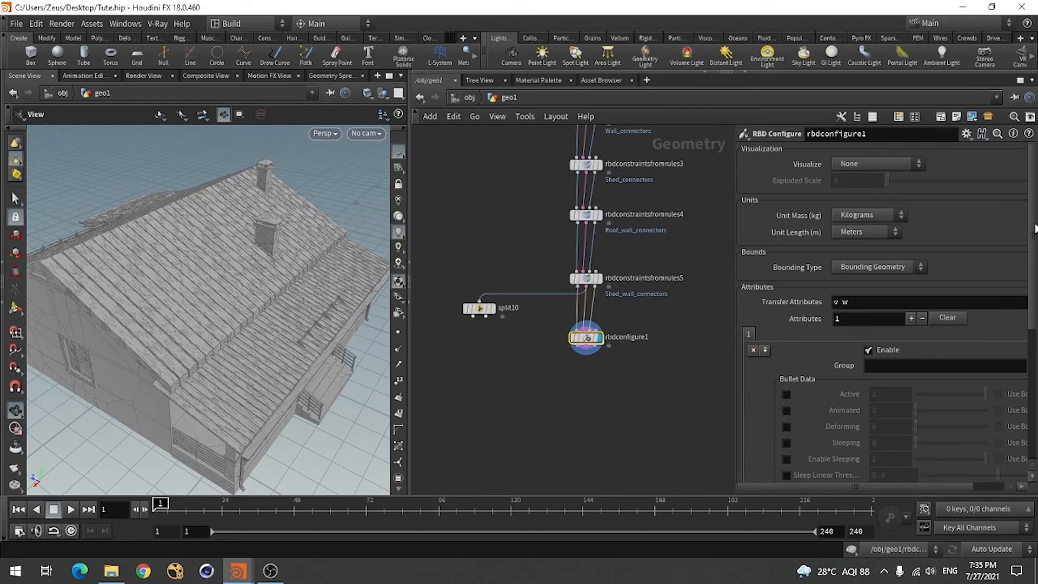
{"action": "left_click_drag", "start_coordinate": [409, 213], "coordinate": [374, 213]}
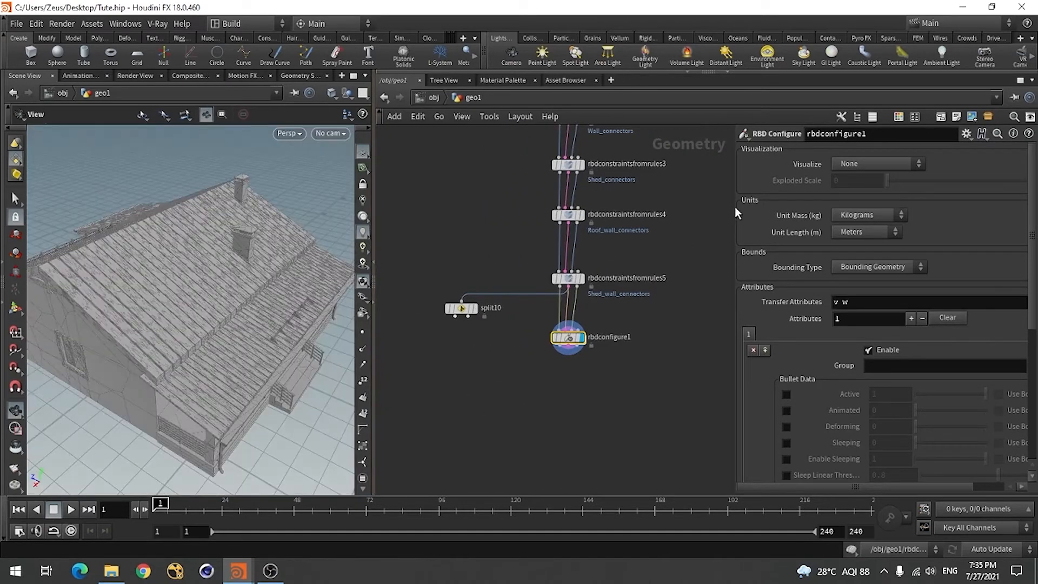
{"action": "left_click_drag", "start_coordinate": [733, 202], "coordinate": [714, 201]}
{"action": "scroll", "coordinate": [940, 207], "scroll_direction": "down", "scroll_amount": 5}
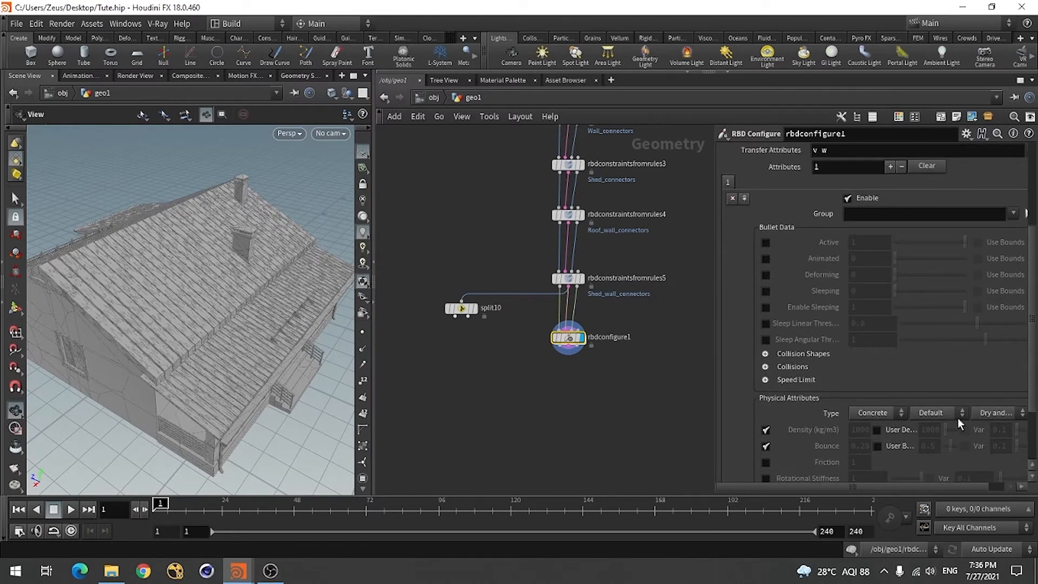
{"action": "scroll", "coordinate": [1035, 369], "scroll_direction": "up", "scroll_amount": 5}
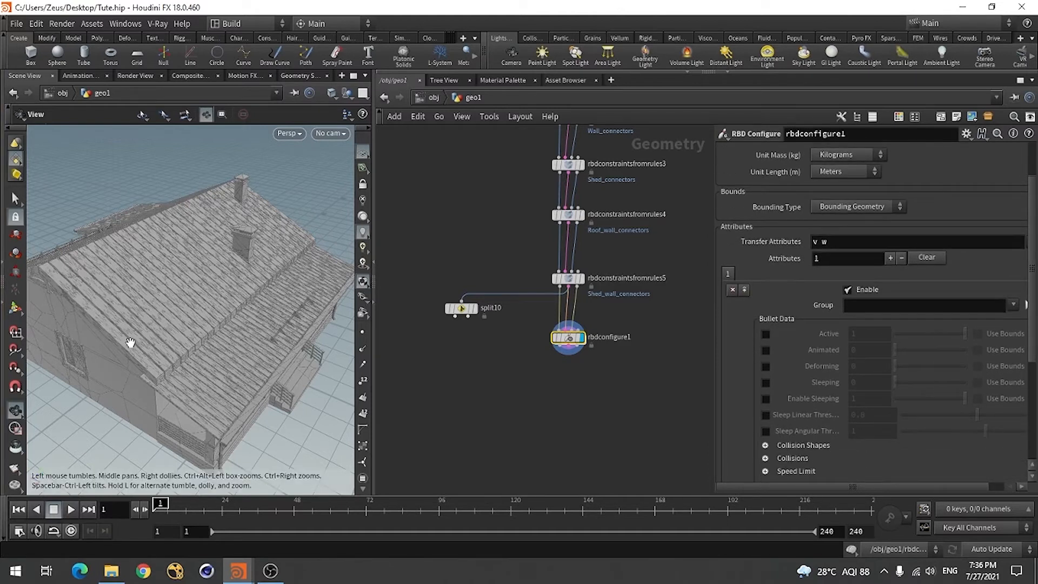
{"action": "left_click_drag", "start_coordinate": [112, 364], "coordinate": [132, 407]}
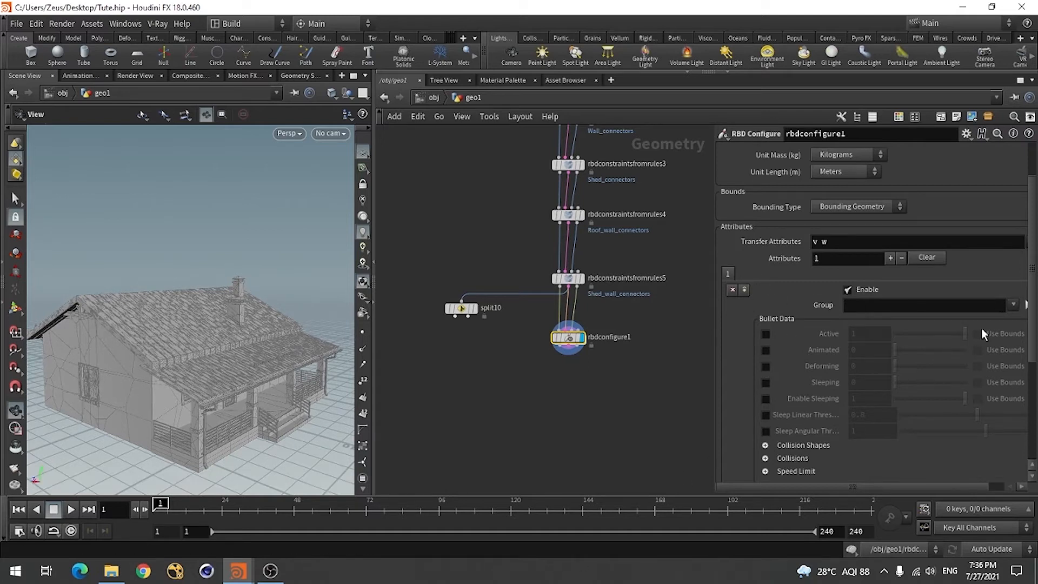
{"action": "scroll", "coordinate": [981, 329], "scroll_direction": "down", "scroll_amount": 3}
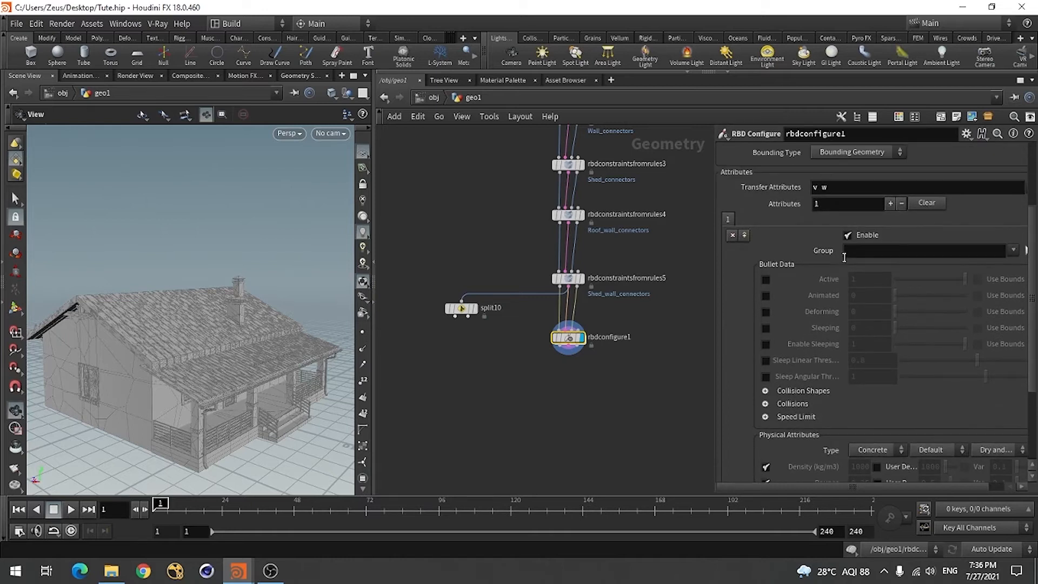
{"action": "scroll", "coordinate": [877, 368], "scroll_direction": "up", "scroll_amount": 3}
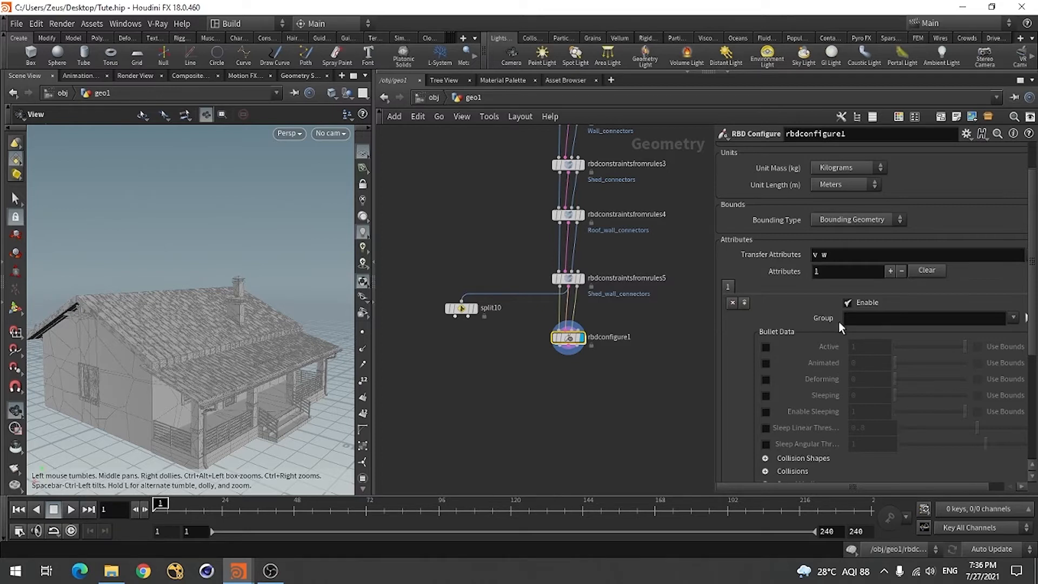
Choose the piece name Wall_fracture-piece0-1 as the group of rbdconfigure1's first attribute entry
{"action": "left_click", "coordinate": [1013, 320]}
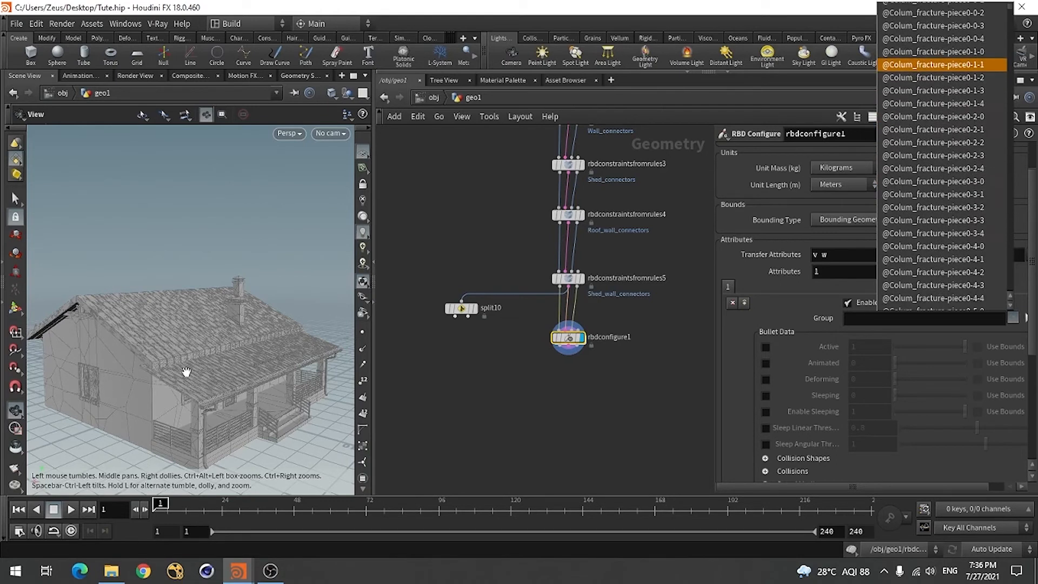
{"action": "scroll", "coordinate": [929, 209], "scroll_direction": "down", "scroll_amount": 4}
{"action": "scroll", "coordinate": [942, 186], "scroll_direction": "down", "scroll_amount": 3}
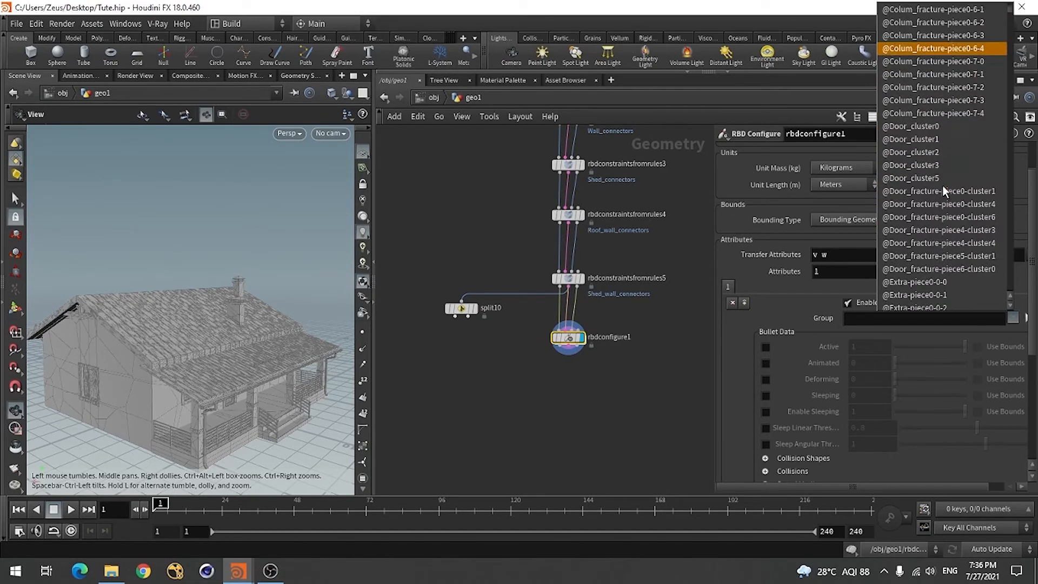
{"action": "scroll", "coordinate": [942, 186], "scroll_direction": "down", "scroll_amount": 15}
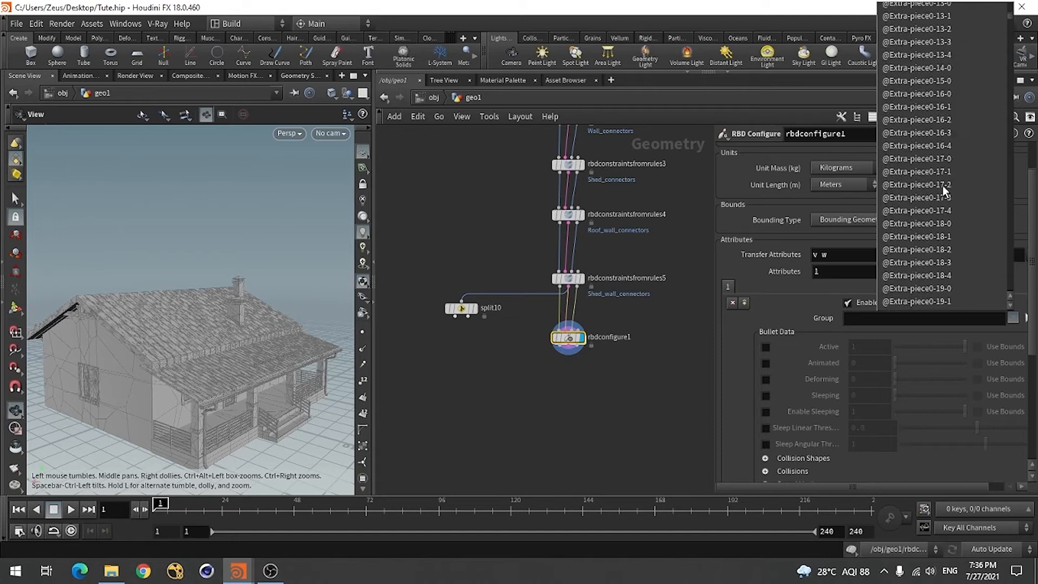
{"action": "scroll", "coordinate": [942, 186], "scroll_direction": "down", "scroll_amount": 10}
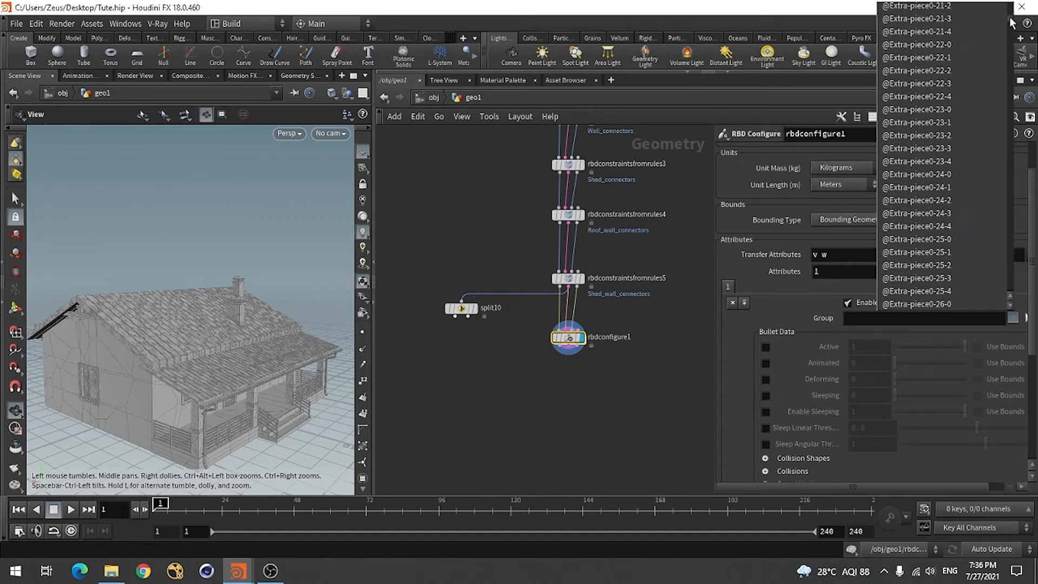
{"action": "left_click_drag", "start_coordinate": [1010, 18], "coordinate": [996, 273]}
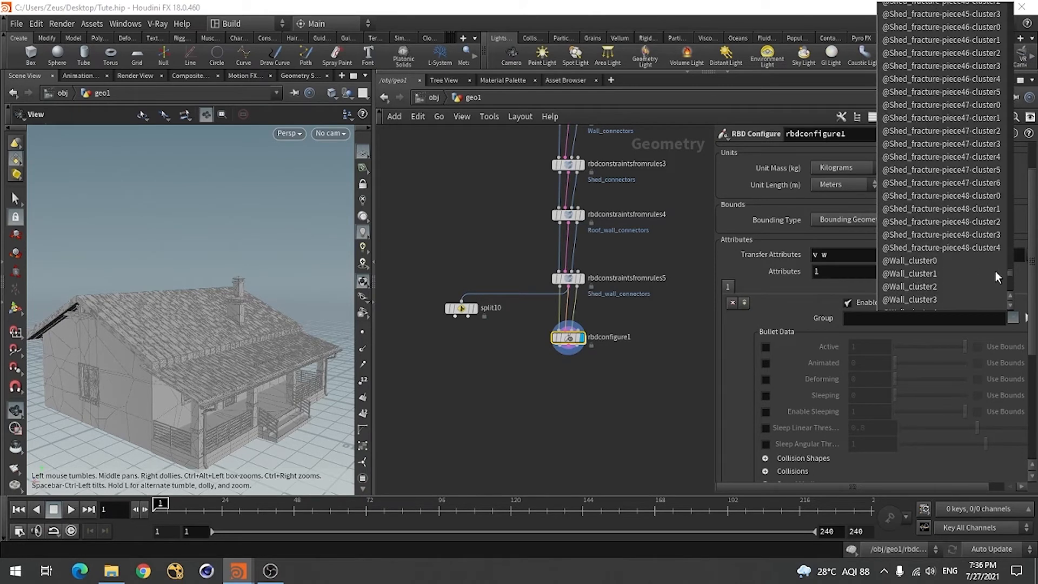
{"action": "scroll", "coordinate": [932, 251], "scroll_direction": "down", "scroll_amount": 1}
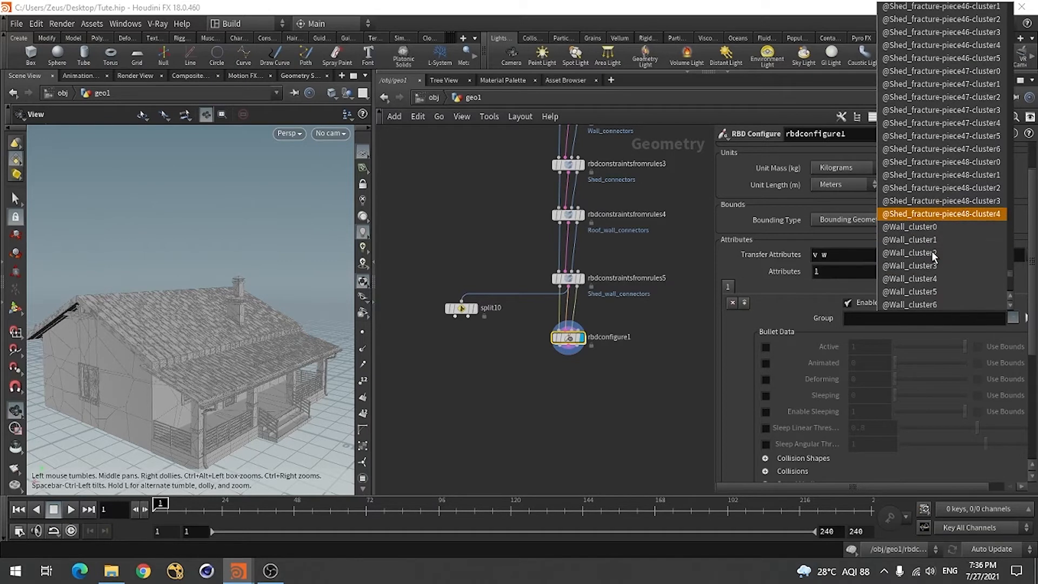
{"action": "scroll", "coordinate": [932, 251], "scroll_direction": "down", "scroll_amount": 4}
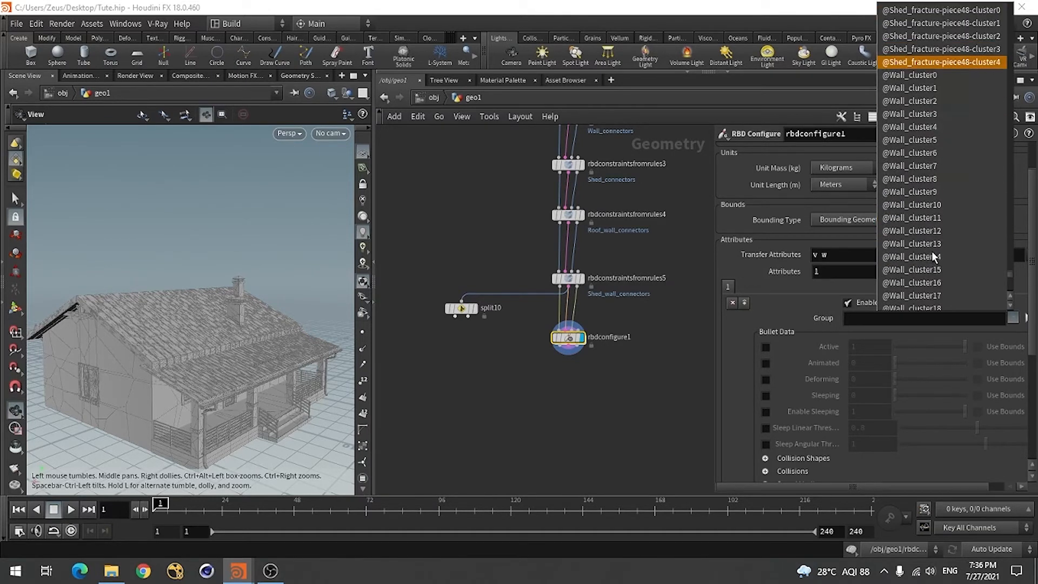
{"action": "scroll", "coordinate": [935, 222], "scroll_direction": "down", "scroll_amount": 8}
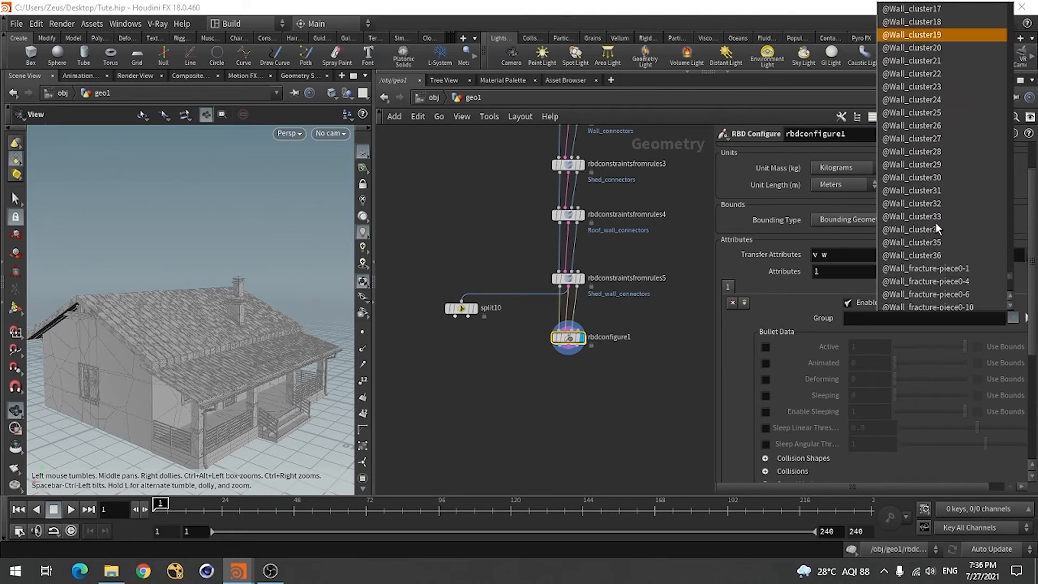
{"action": "scroll", "coordinate": [935, 222], "scroll_direction": "down", "scroll_amount": 2}
{"action": "scroll", "coordinate": [920, 201], "scroll_direction": "down", "scroll_amount": 4}
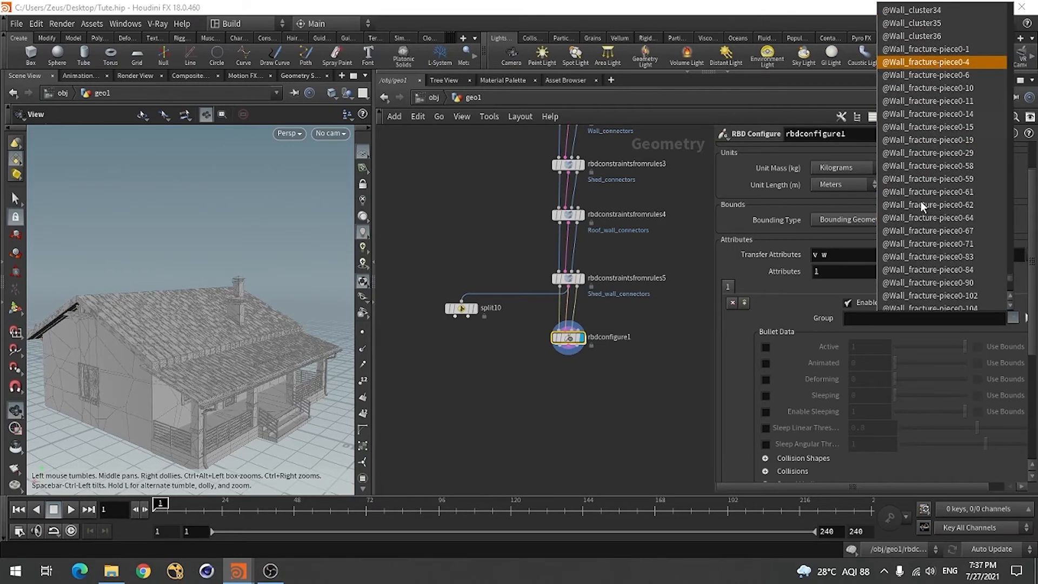
{"action": "scroll", "coordinate": [920, 201], "scroll_direction": "down", "scroll_amount": 12}
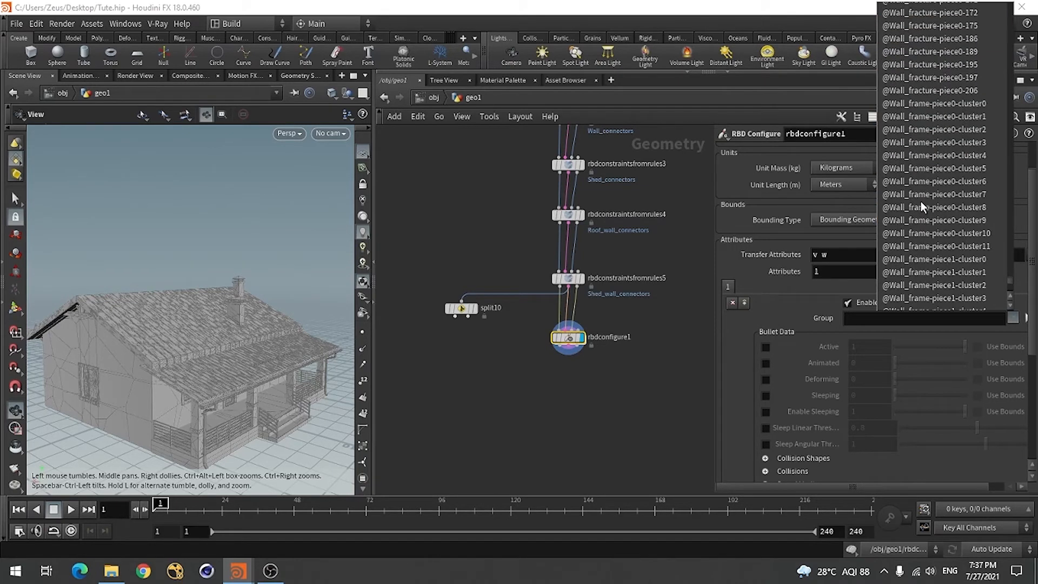
{"action": "scroll", "coordinate": [920, 201], "scroll_direction": "up", "scroll_amount": 14}
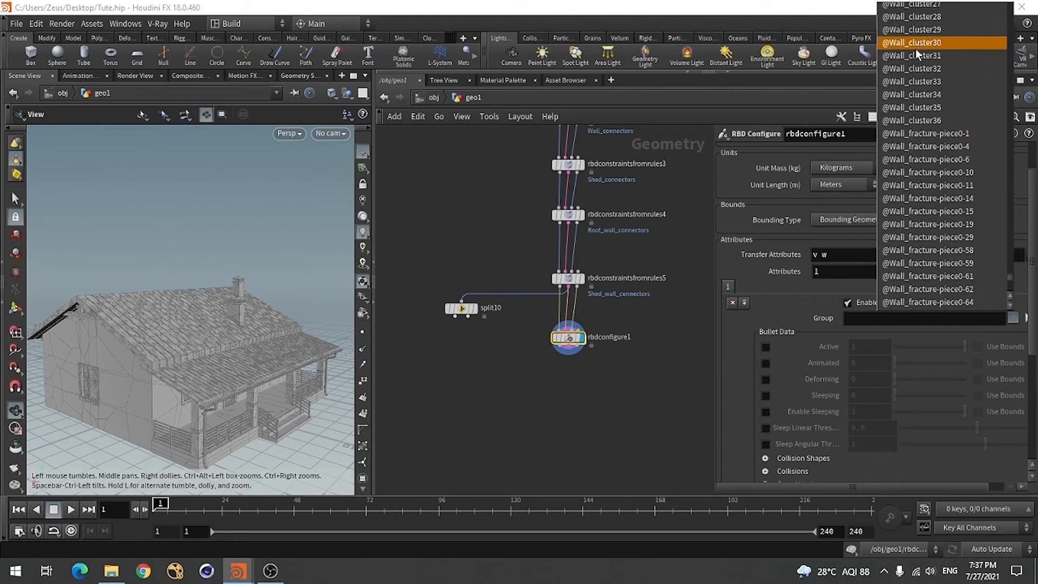
{"action": "scroll", "coordinate": [904, 92], "scroll_direction": "up", "scroll_amount": 2}
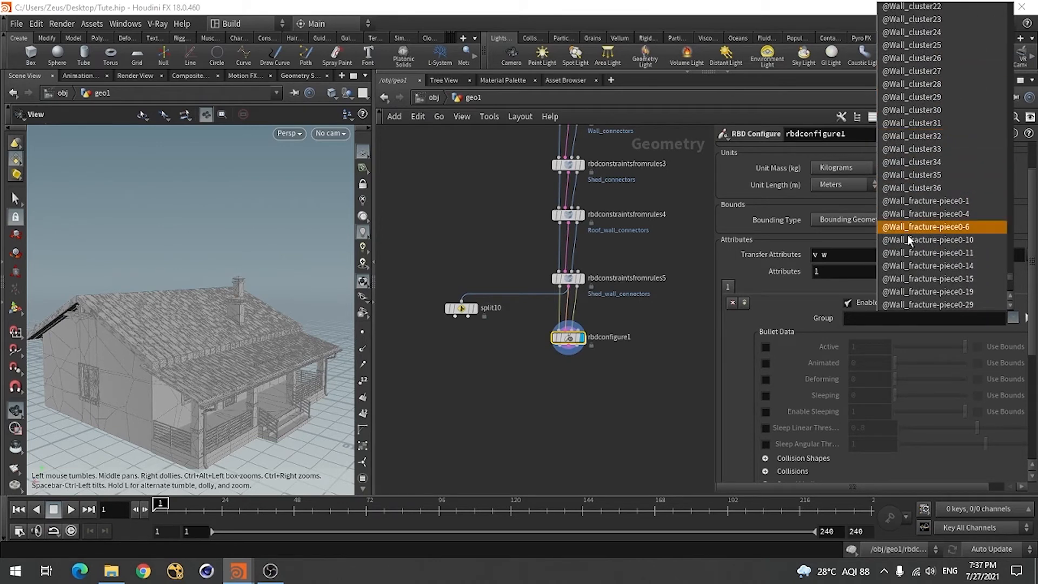
{"action": "left_click", "coordinate": [917, 200]}
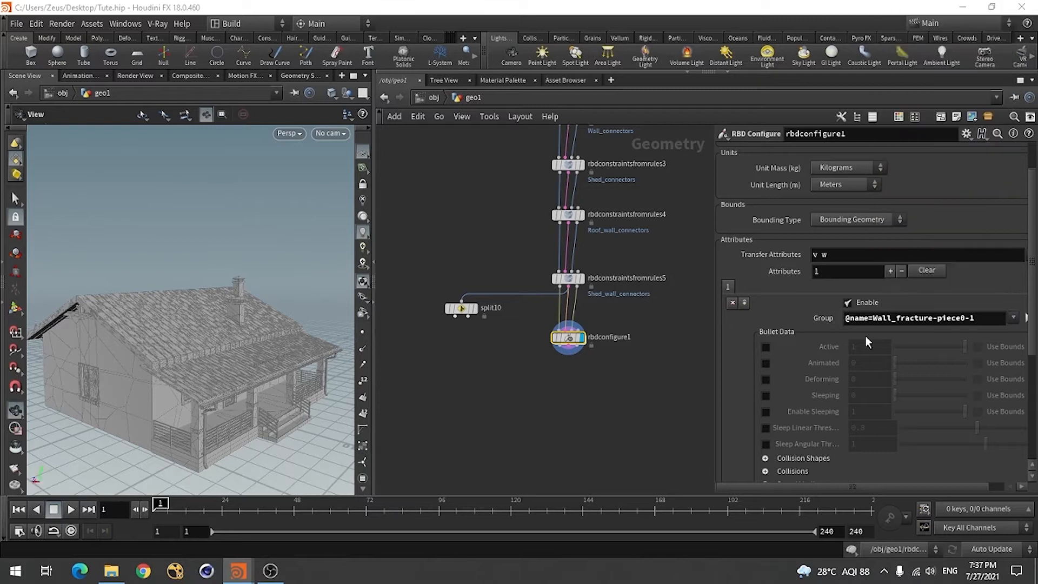
{"action": "left_click", "coordinate": [989, 318]}
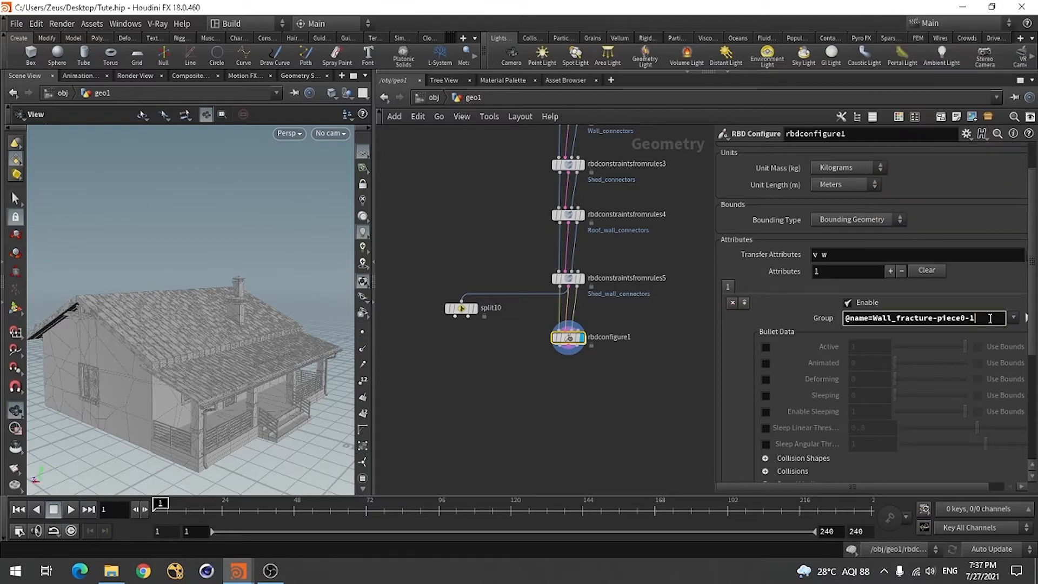
{"action": "key", "text": "BackSpace"}
{"action": "key", "text": "BackSpace"}
{"action": "key", "text": "BackSpace"}
{"action": "key", "text": "BackSpace"}
{"action": "key", "text": "BackSpace"}
{"action": "key", "text": "BackSpace"}
{"action": "type", "text": "1"}
{"action": "type", "text": "*"}
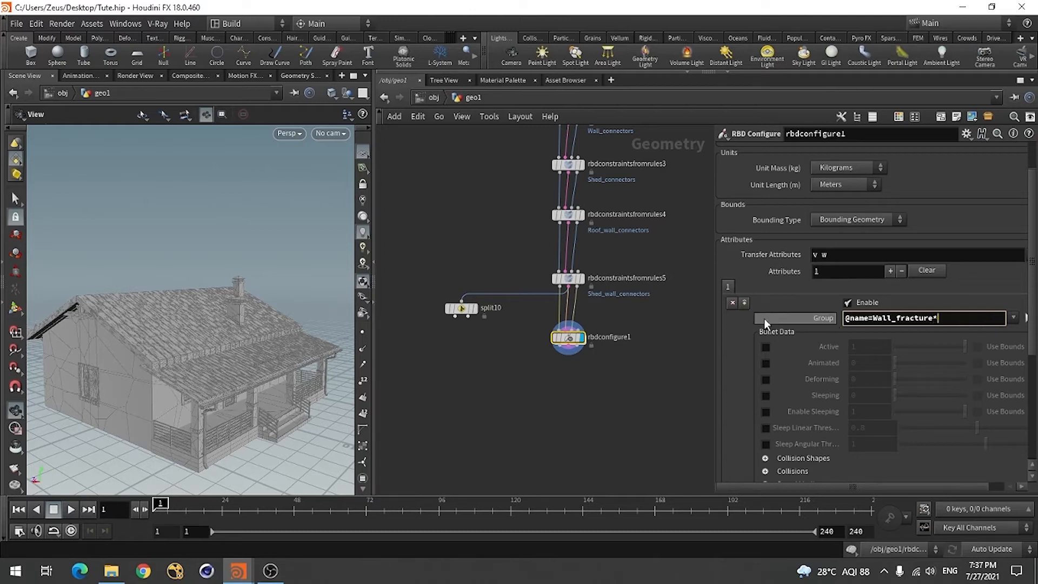
{"action": "left_click", "coordinate": [741, 324]}
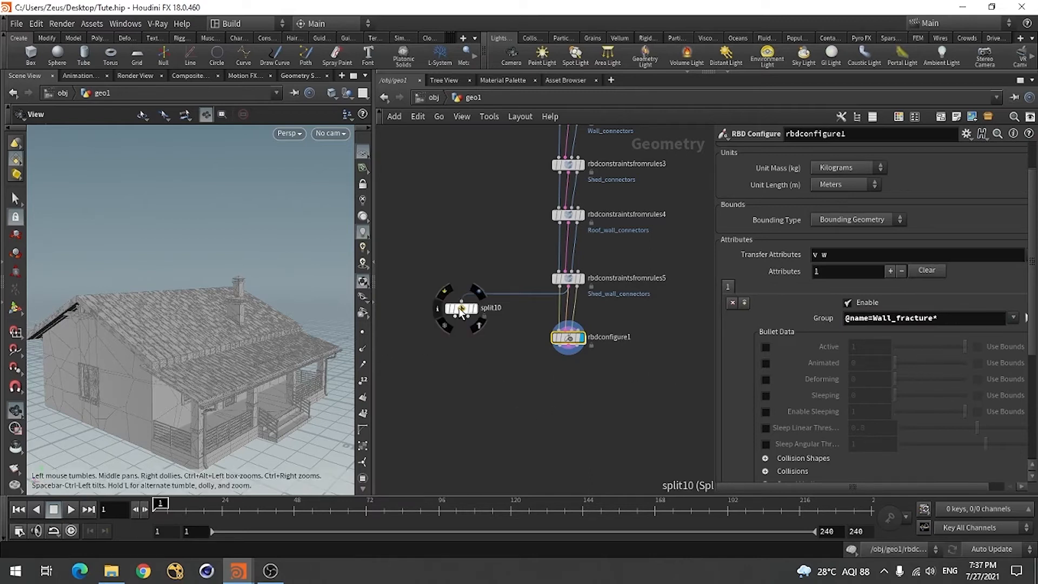
Move split10 below rbdconfigure1, rewire its input to rbdconfigure1's geometry output and display split10
{"action": "left_click_drag", "start_coordinate": [459, 308], "coordinate": [455, 372]}
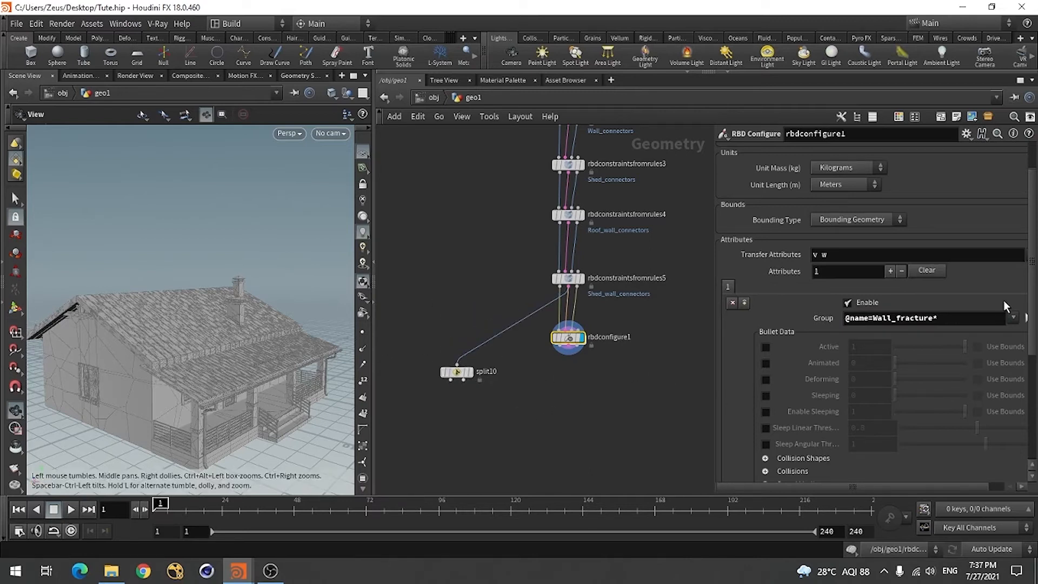
{"action": "left_click", "coordinate": [457, 364]}
{"action": "left_click", "coordinate": [565, 349]}
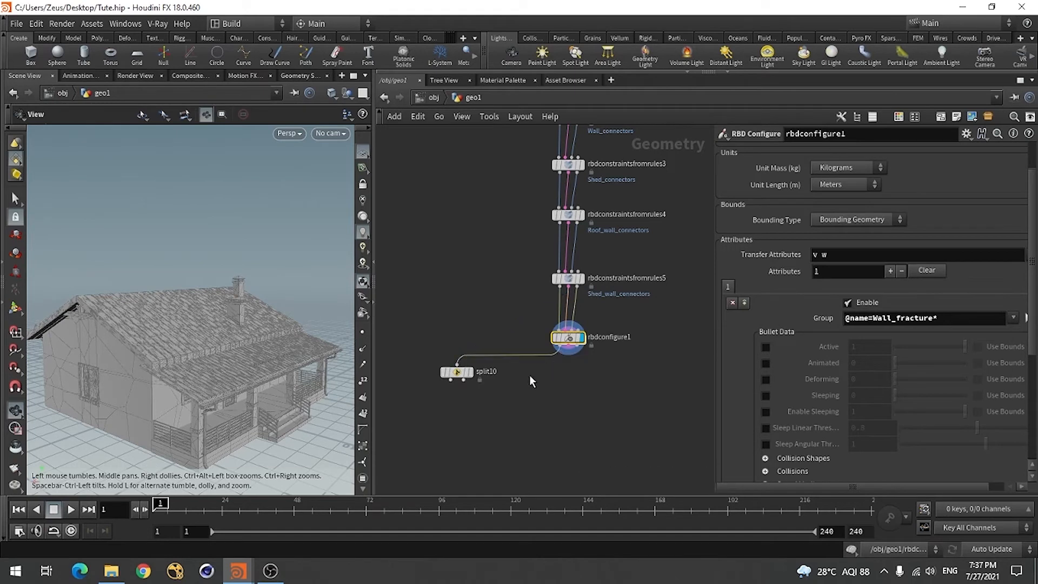
{"action": "left_click", "coordinate": [471, 372]}
{"action": "left_click", "coordinate": [968, 323]}
{"action": "key", "text": "ctrl+c"}
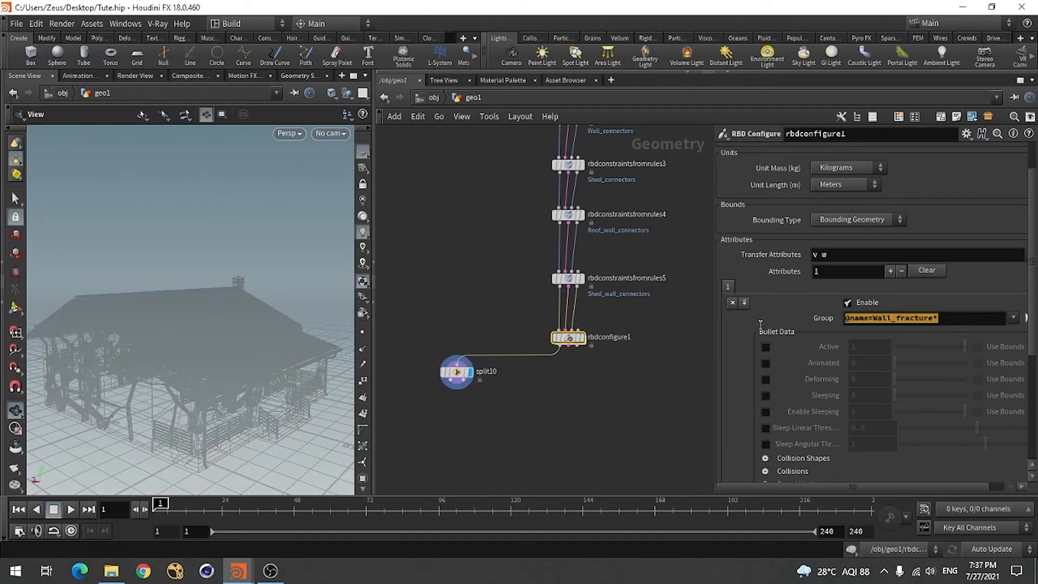
{"action": "left_click", "coordinate": [457, 372]}
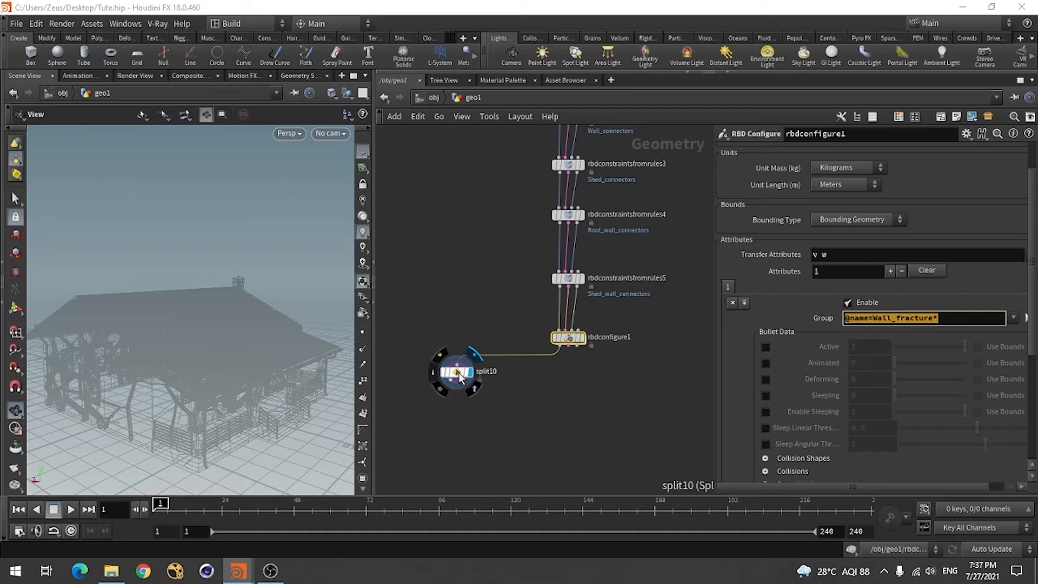
{"action": "key", "text": "ctrl+a"}
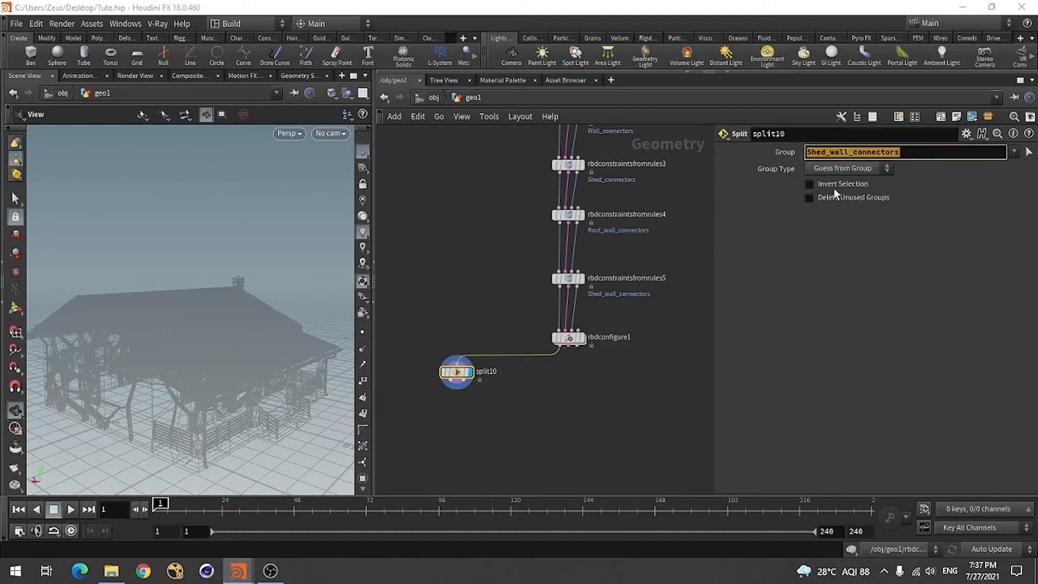
{"action": "key", "text": "ctrl+v"}
{"action": "key", "text": "Return"}
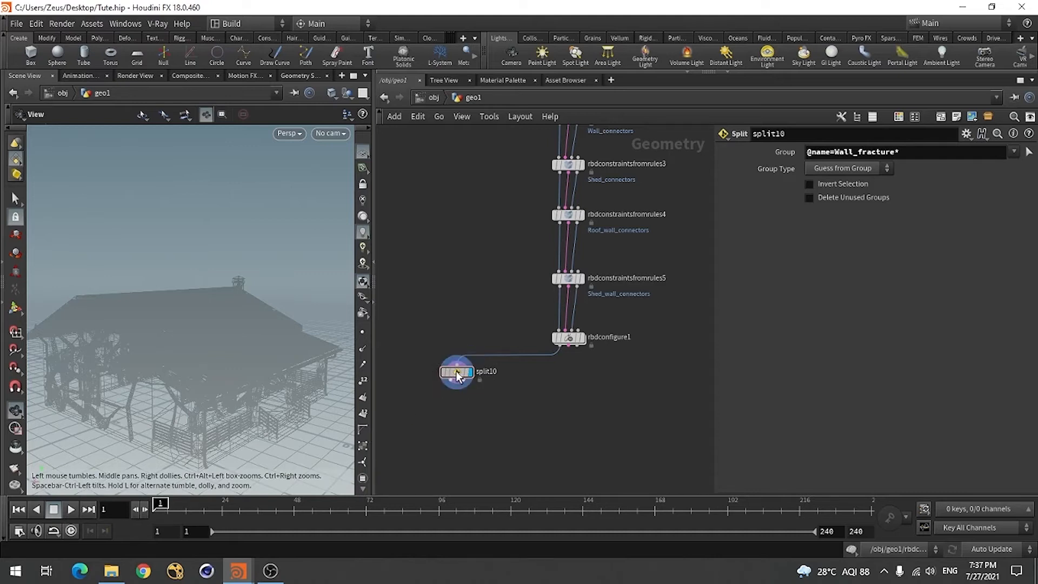
{"action": "mouse_move", "coordinate": [459, 378]}
{"action": "left_click_drag", "start_coordinate": [192, 403], "coordinate": [204, 398]}
{"action": "left_click", "coordinate": [568, 339]}
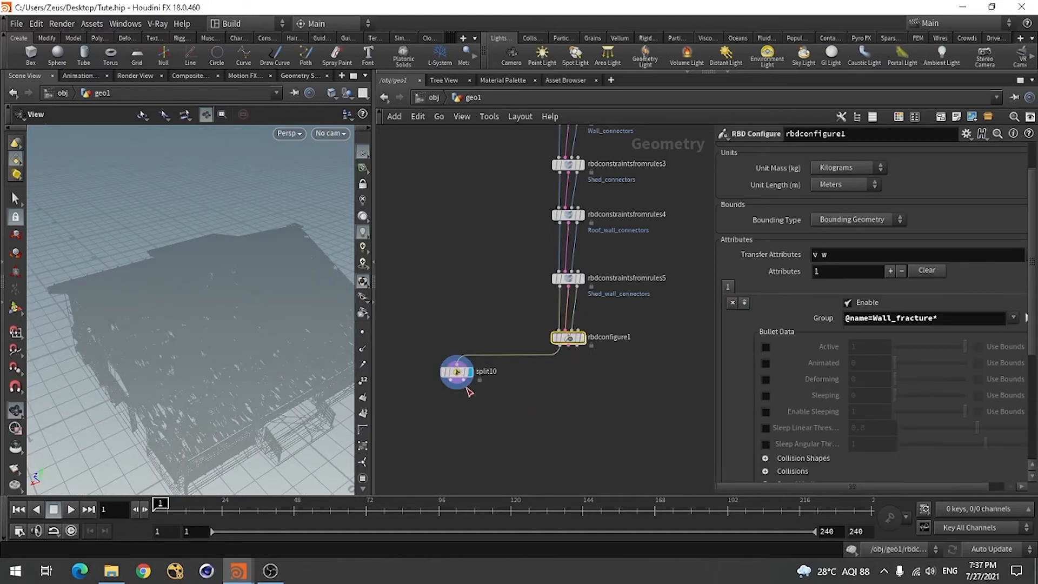
{"action": "left_click", "coordinate": [456, 373]}
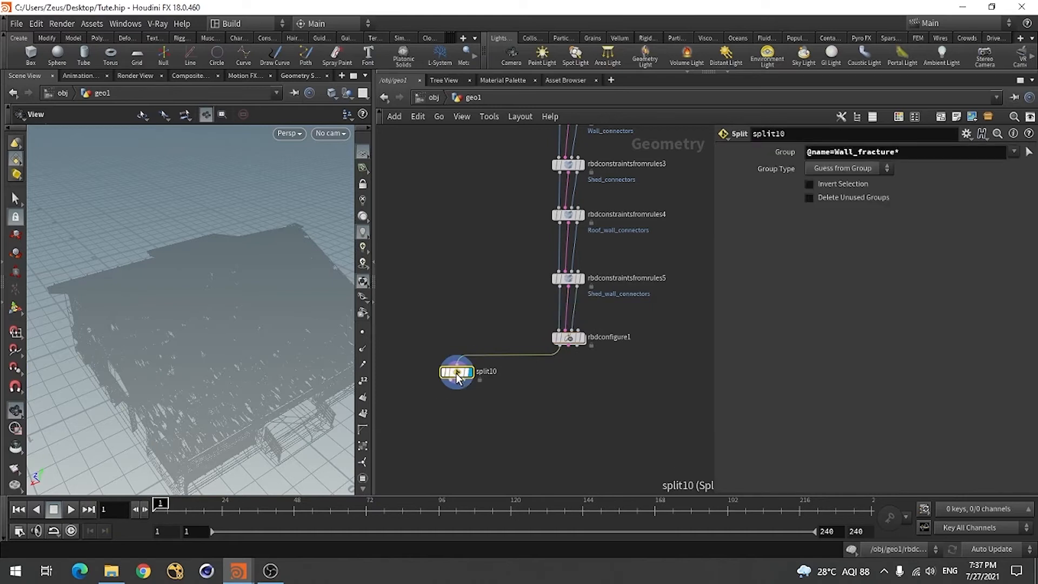
{"action": "left_click", "coordinate": [835, 169]}
{"action": "left_click", "coordinate": [835, 169]}
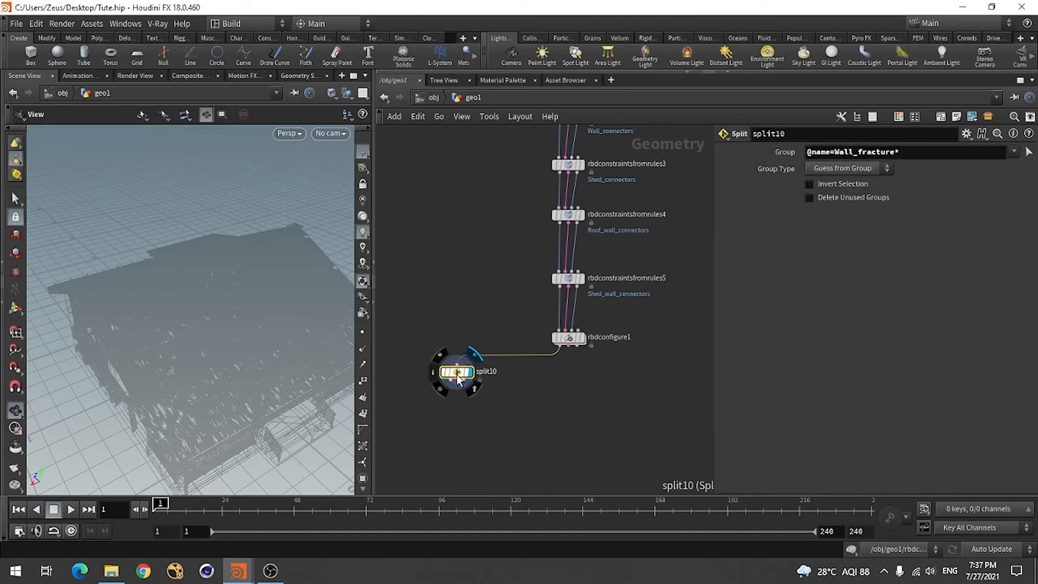
{"action": "left_click", "coordinate": [921, 155]}
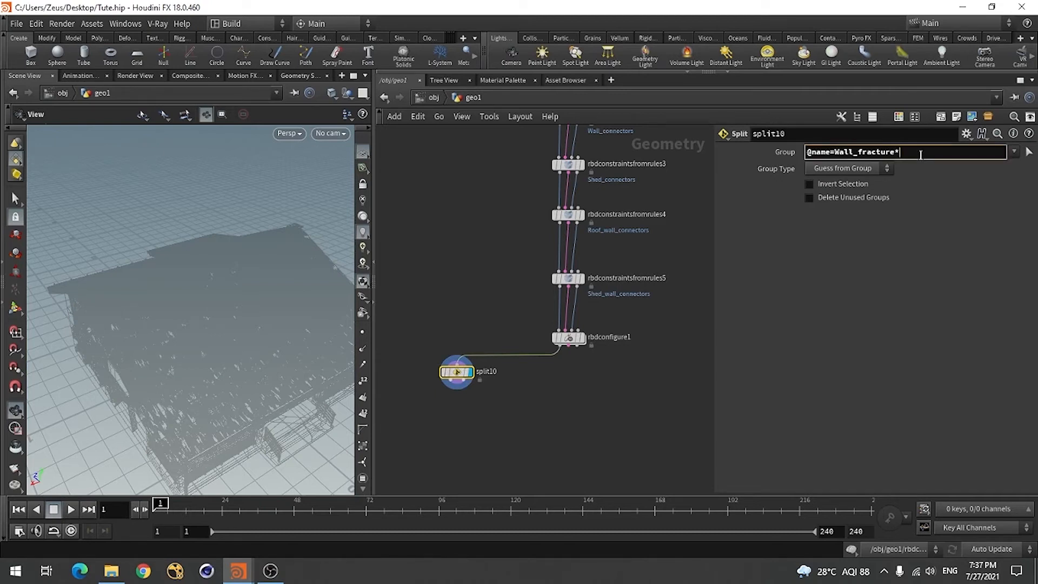
{"action": "key", "text": "BackSpace"}
{"action": "key", "text": "Return"}
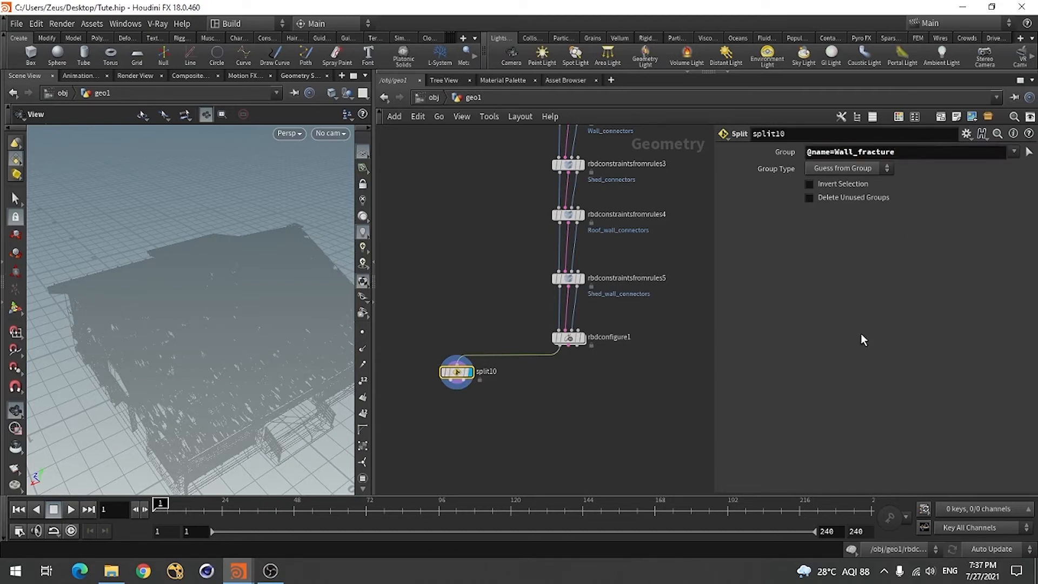
{"action": "left_click", "coordinate": [910, 153]}
{"action": "key", "text": "BackSpace"}
{"action": "key", "text": "BackSpace"}
{"action": "key", "text": "BackSpace"}
{"action": "key", "text": "BackSpace"}
{"action": "key", "text": "BackSpace"}
{"action": "key", "text": "BackSpace"}
{"action": "key", "text": "BackSpace"}
{"action": "key", "text": "BackSpace"}
{"action": "key", "text": "BackSpace"}
{"action": "key", "text": "BackSpace"}
{"action": "key", "text": "BackSpace"}
{"action": "key", "text": "BackSpace"}
{"action": "key", "text": "BackSpace"}
{"action": "key", "text": "BackSpace"}
{"action": "key", "text": "BackSpace"}
{"action": "key", "text": "BackSpace"}
{"action": "key", "text": "BackSpace"}
{"action": "key", "text": "BackSpace"}
{"action": "key", "text": "BackSpace"}
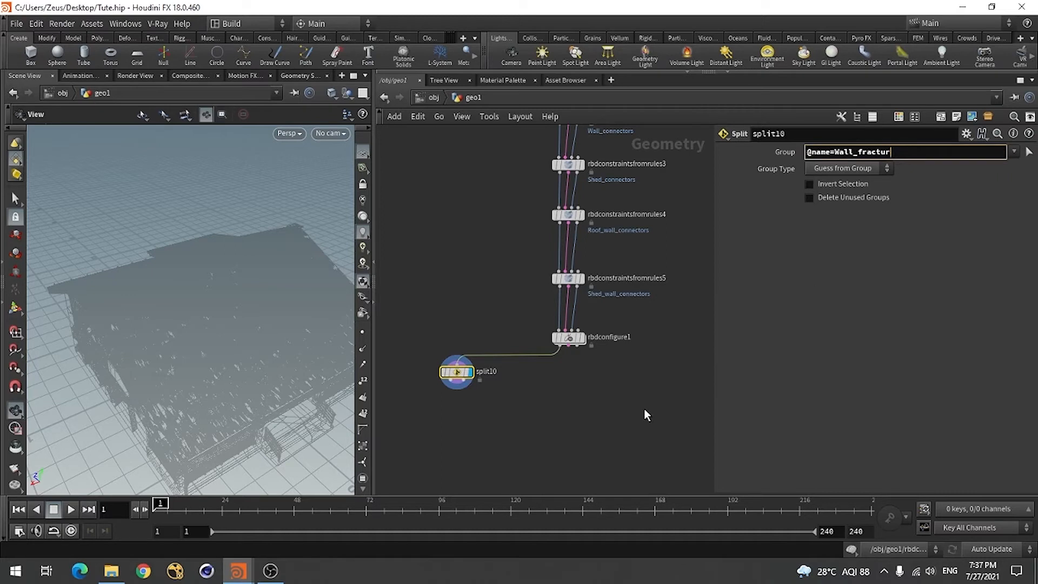
{"action": "key", "text": "Return"}
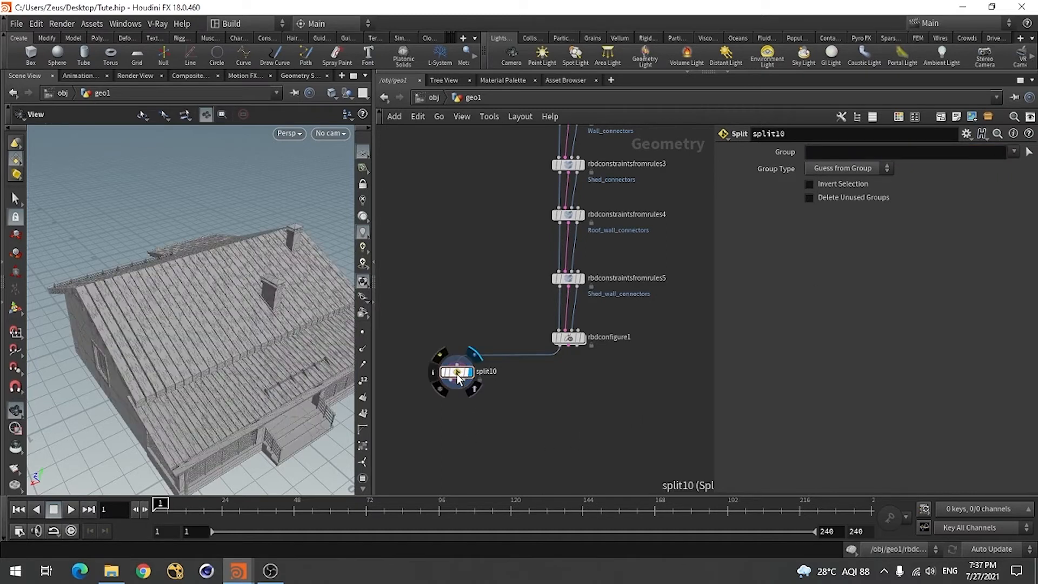
Set split10's group to the existing Wall group and inspect the isolated wall geometry
{"action": "left_click", "coordinate": [1014, 152]}
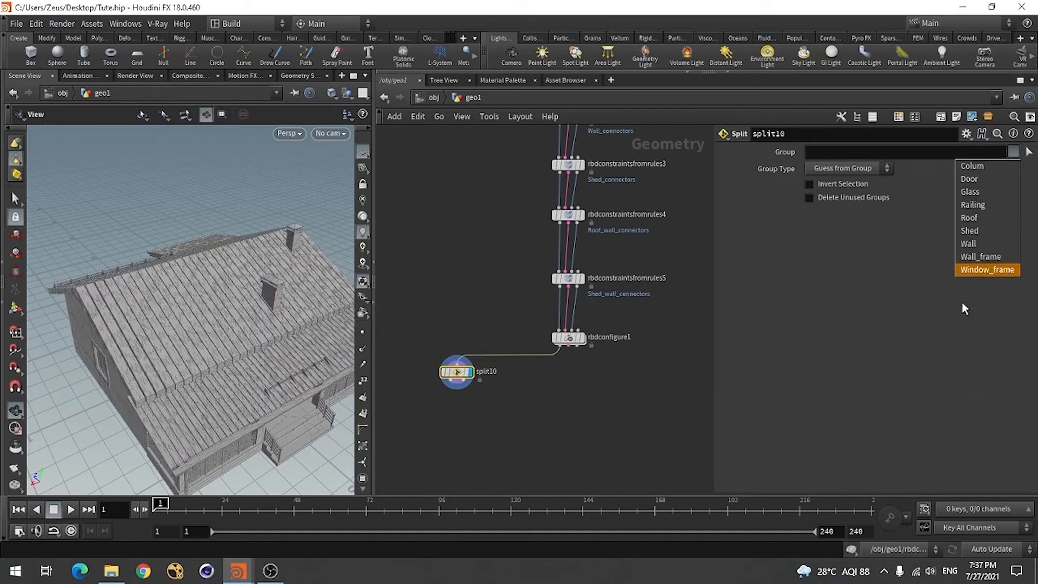
{"action": "left_click", "coordinate": [871, 339]}
{"action": "left_click", "coordinate": [1014, 152]}
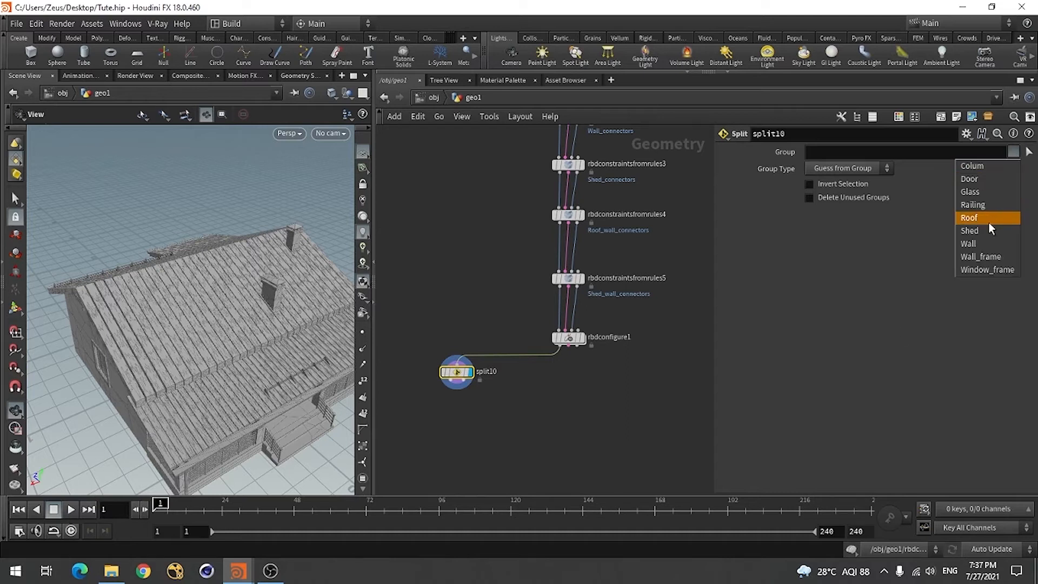
{"action": "left_click", "coordinate": [974, 244]}
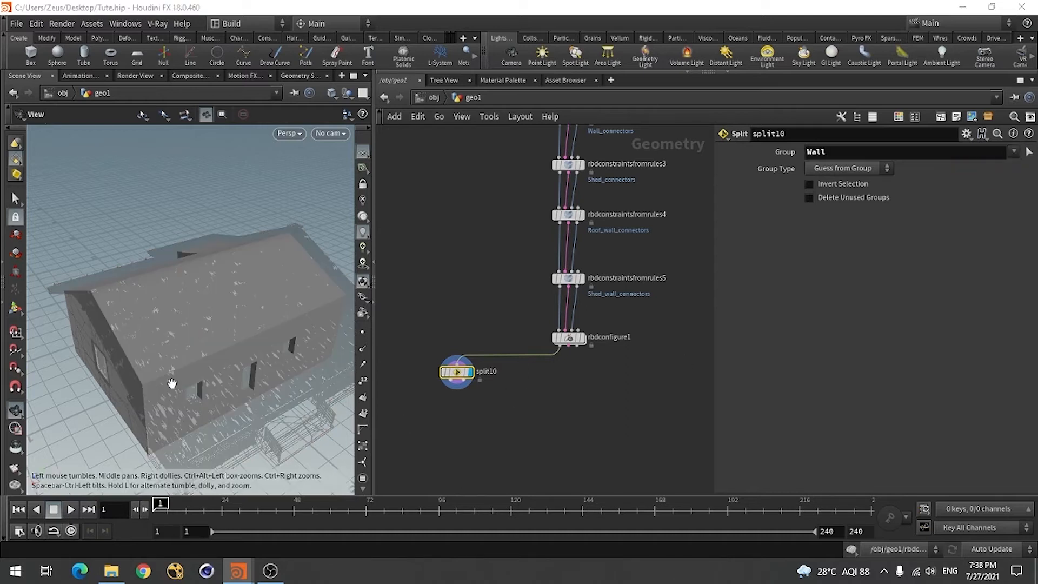
{"action": "left_click_drag", "start_coordinate": [171, 384], "coordinate": [139, 373]}
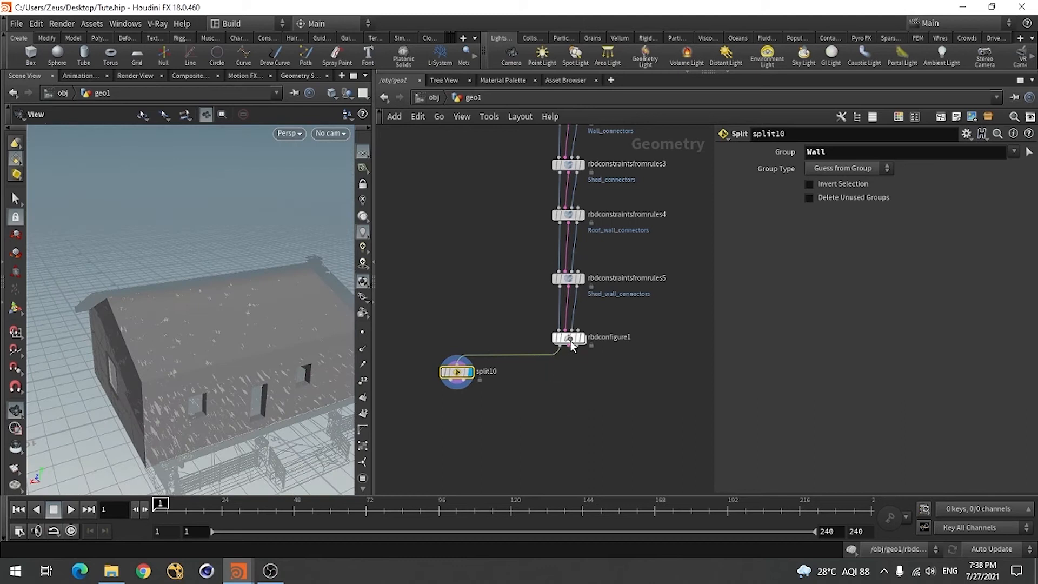
{"action": "left_click", "coordinate": [568, 338]}
{"action": "left_click_drag", "start_coordinate": [953, 317], "coordinate": [780, 320]}
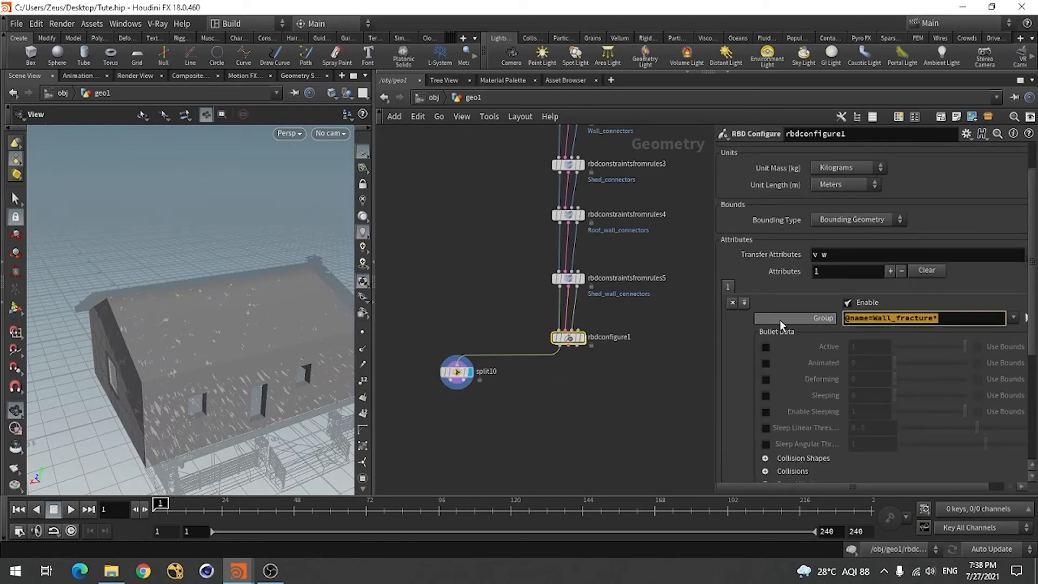
{"action": "left_click", "coordinate": [964, 318]}
{"action": "left_click", "coordinate": [659, 418]}
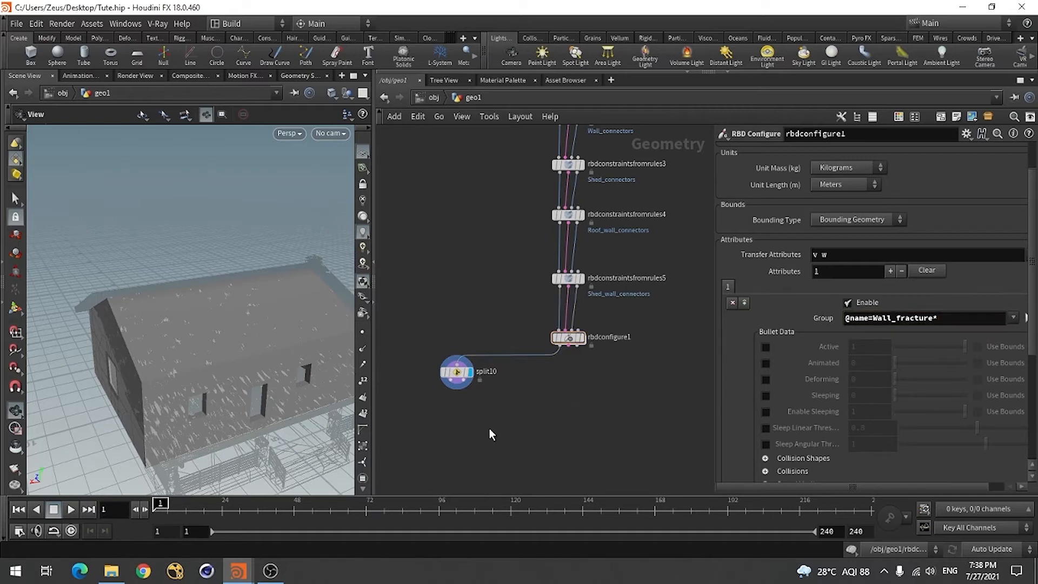
Clear the Wall group from split10, then display rbdconfigure1 and open its parameters
{"action": "left_click", "coordinate": [460, 374]}
{"action": "double_click", "coordinate": [831, 153]}
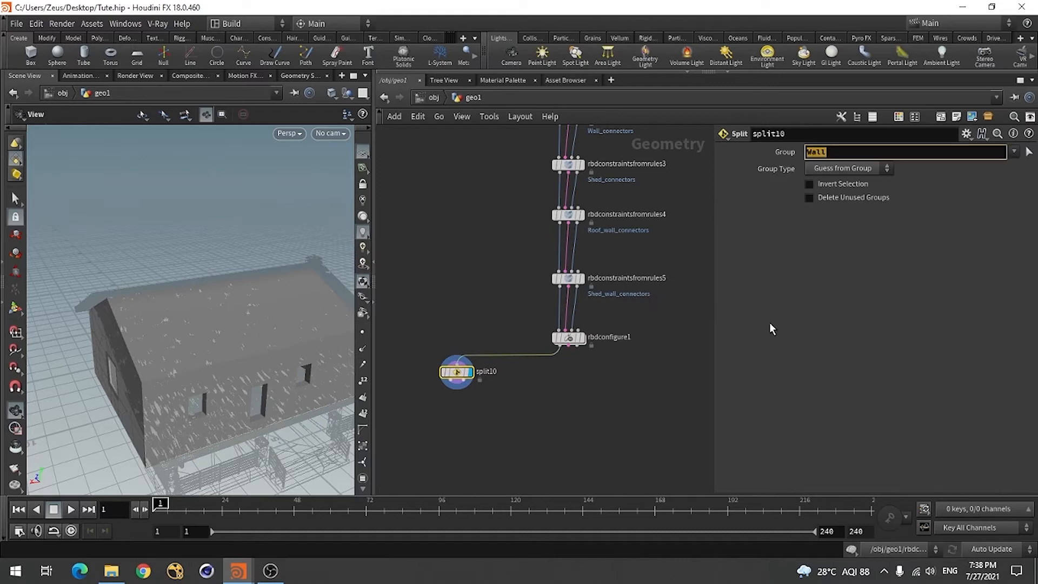
{"action": "key", "text": "BackSpace"}
{"action": "left_click", "coordinate": [581, 340]}
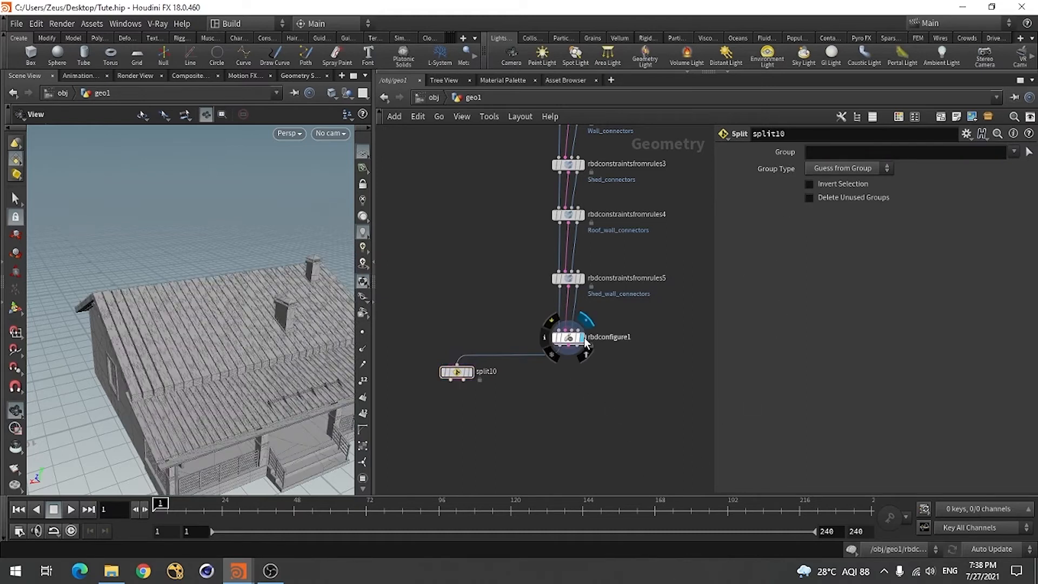
{"action": "left_click", "coordinate": [568, 338]}
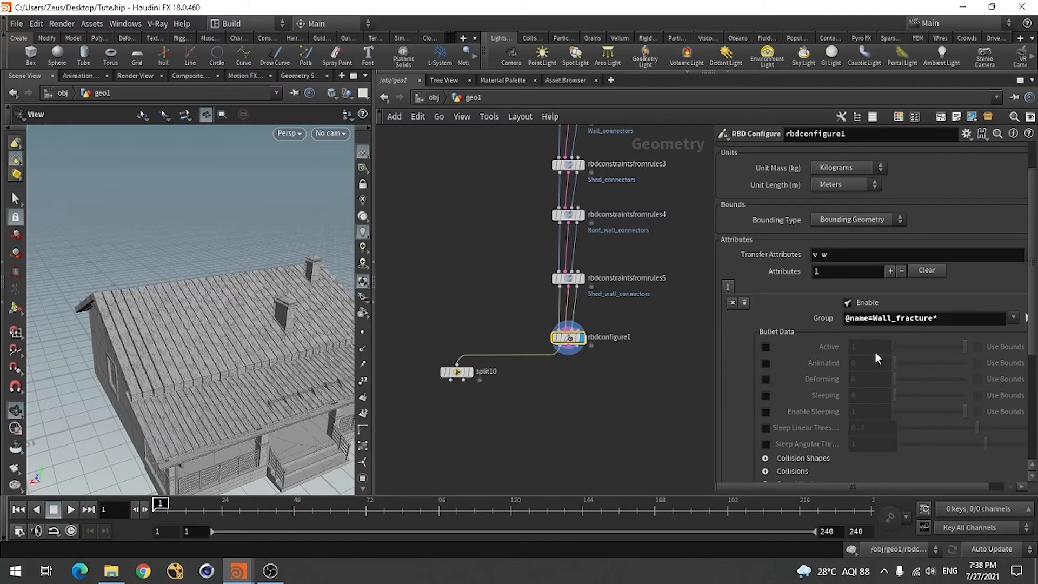
Set the wall entry's physical attributes to type Concrete, material Concrete, with Dry and Clean Surfaces
{"action": "scroll", "coordinate": [877, 326], "scroll_direction": "down", "scroll_amount": 3}
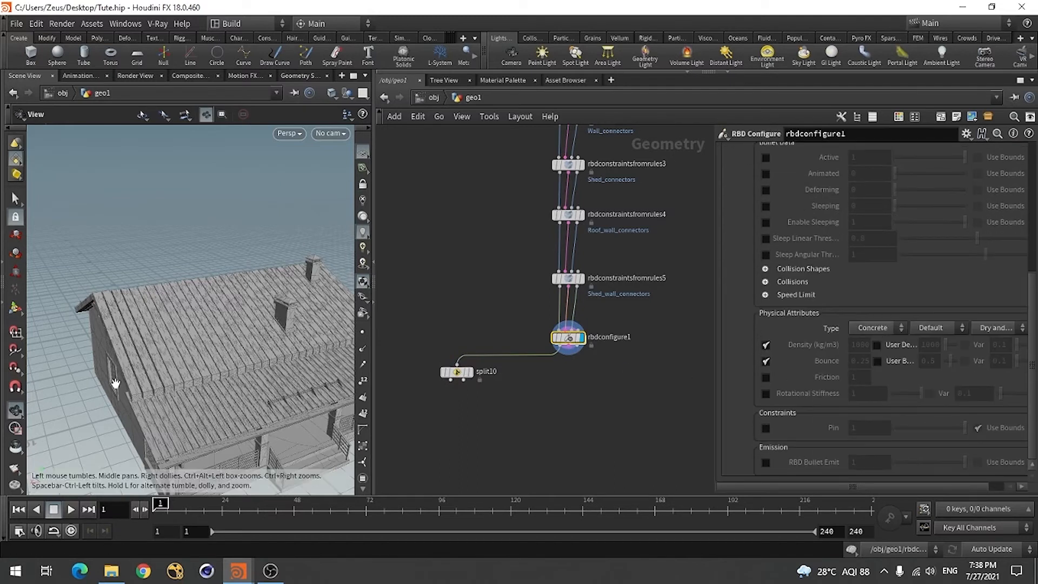
{"action": "mouse_move", "coordinate": [172, 390]}
{"action": "left_mouse_down"}
{"action": "mouse_move", "coordinate": [178, 377]}
{"action": "mouse_move", "coordinate": [160, 379]}
{"action": "left_mouse_up"}
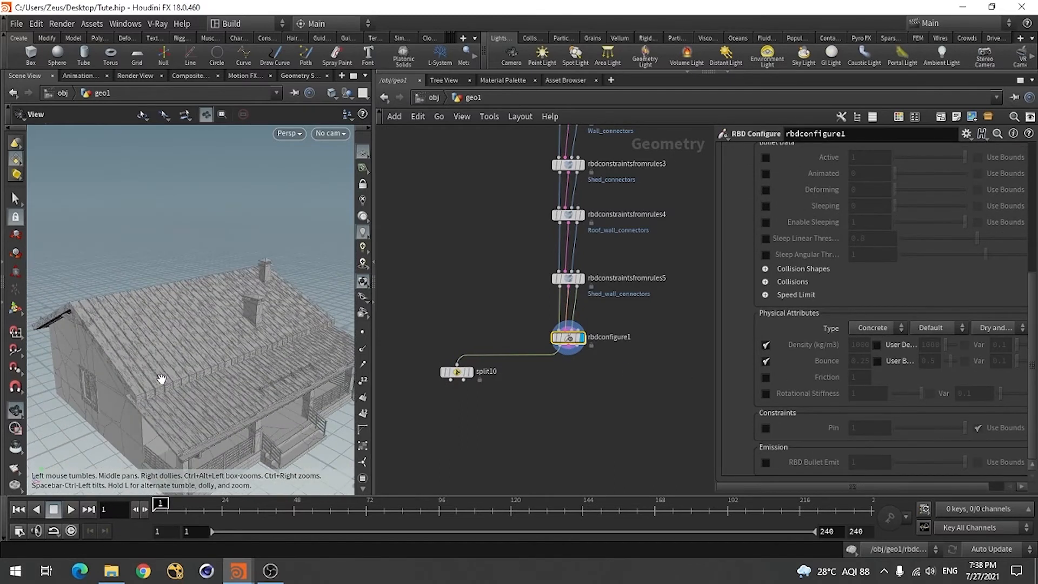
{"action": "left_click", "coordinate": [873, 326]}
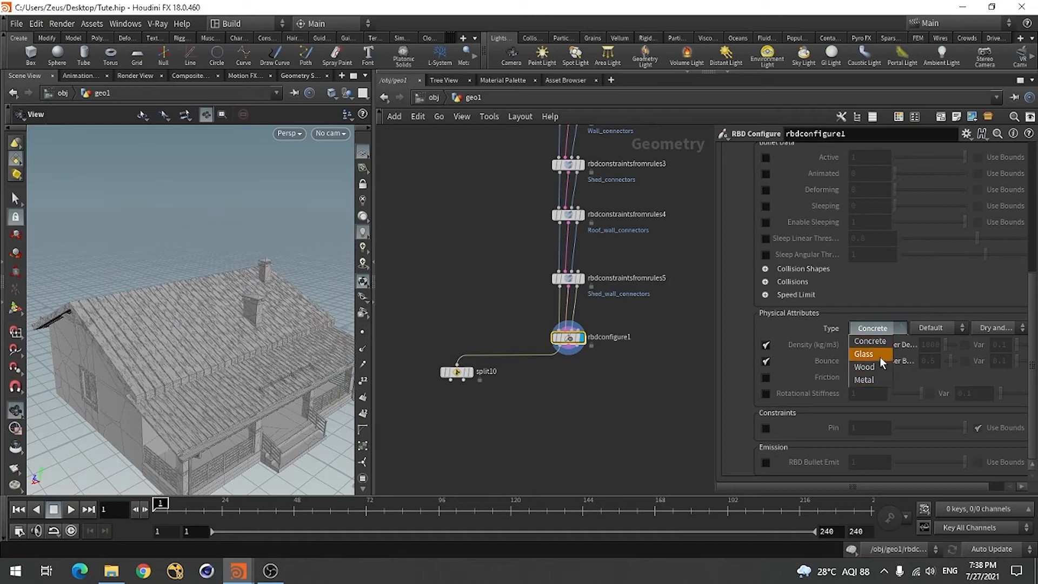
{"action": "left_click", "coordinate": [880, 339]}
{"action": "left_click", "coordinate": [939, 329]}
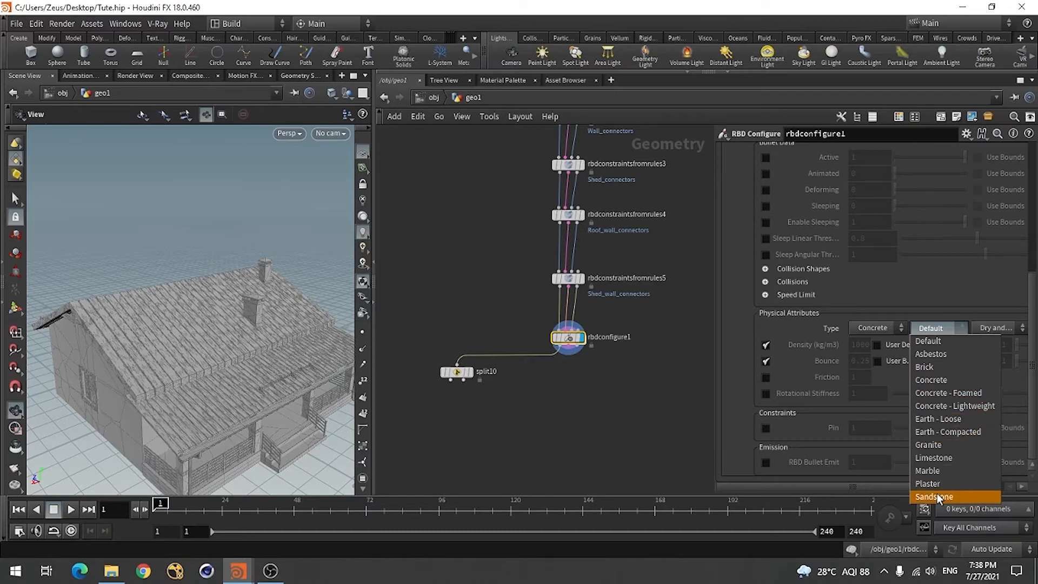
{"action": "left_click", "coordinate": [934, 380]}
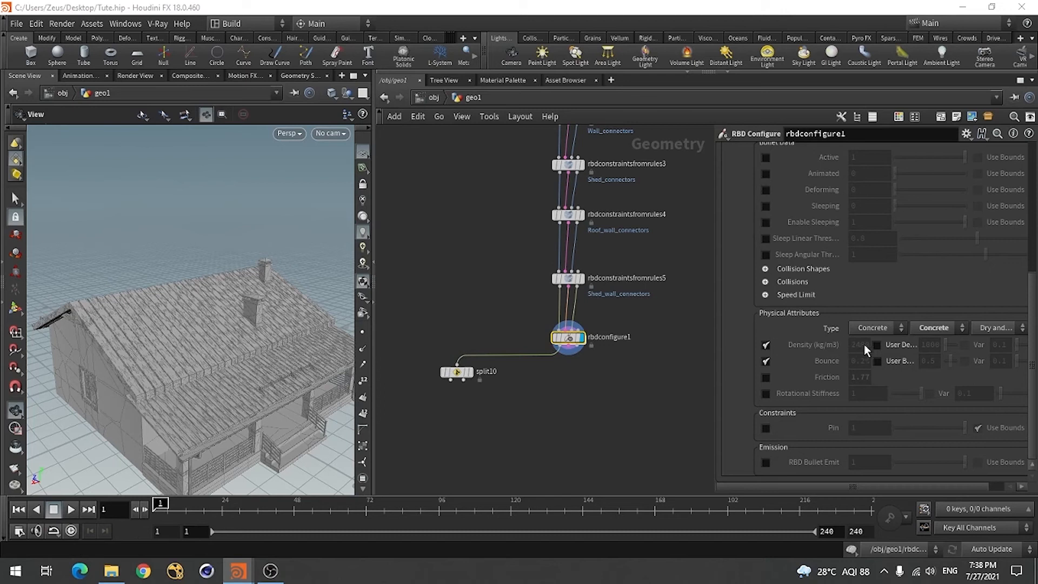
{"action": "left_click", "coordinate": [985, 329]}
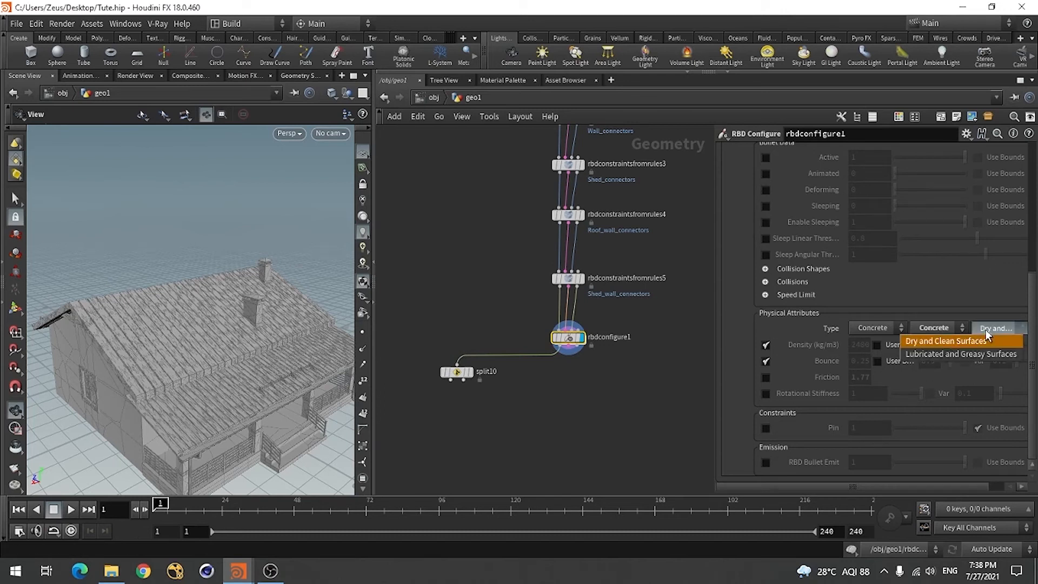
{"action": "left_click", "coordinate": [940, 340]}
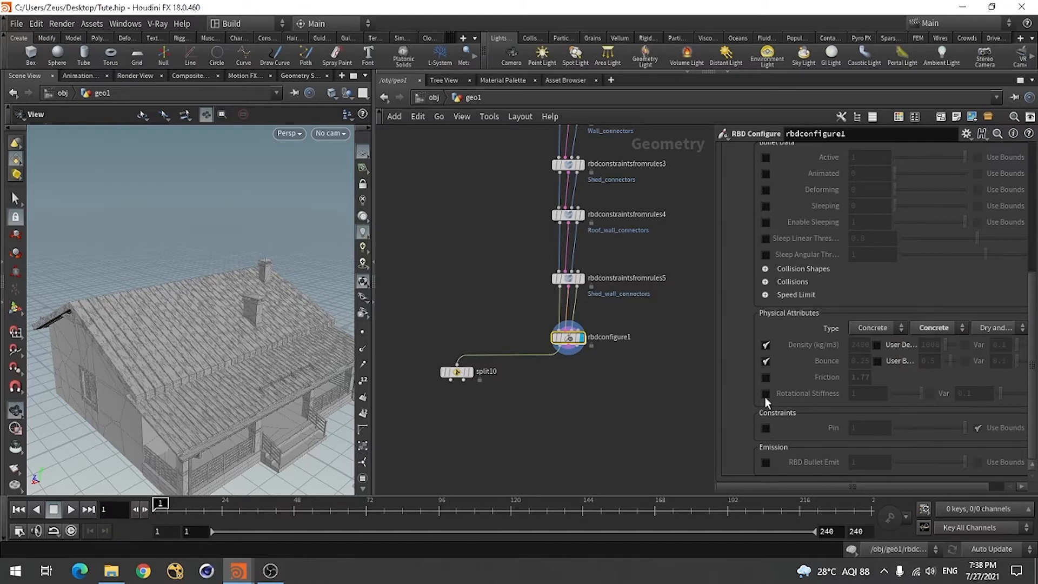
Add a second attribute entry to rbdconfigure1 and choose the piece name Roof-piece0-cluster0 as its group
{"action": "scroll", "coordinate": [811, 402], "scroll_direction": "up", "scroll_amount": 4}
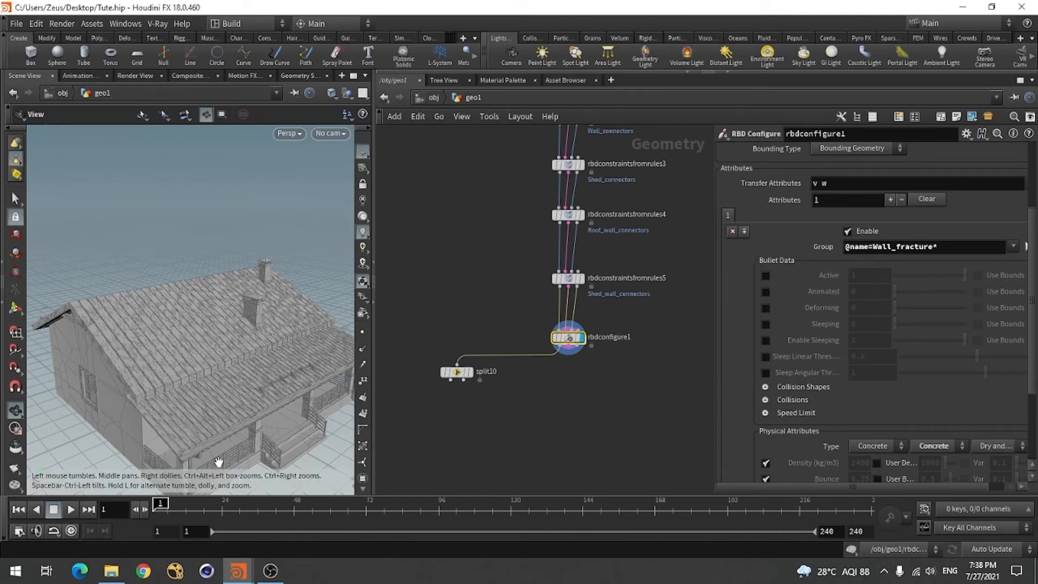
{"action": "left_click", "coordinate": [745, 232]}
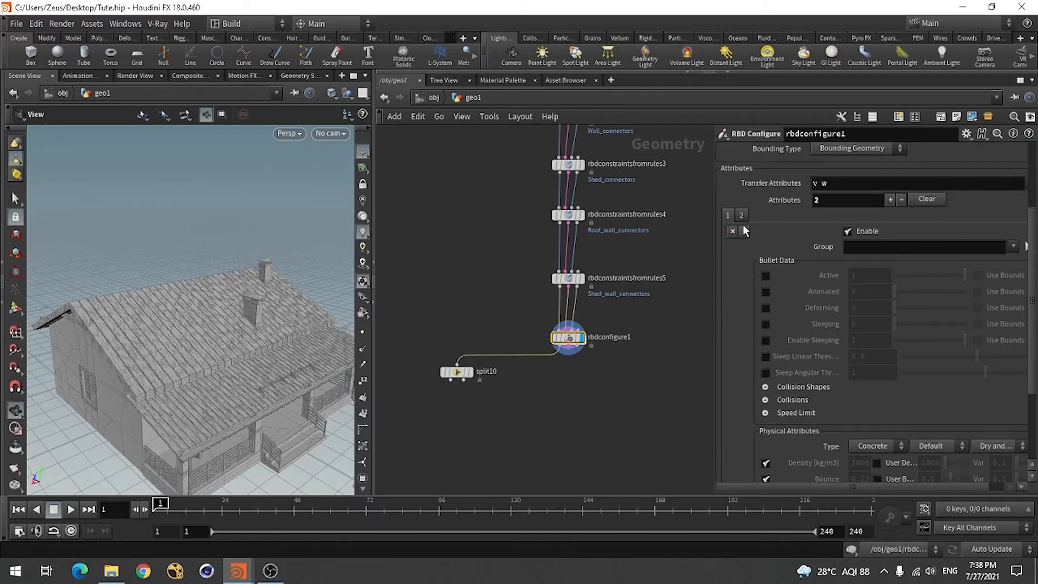
{"action": "left_click", "coordinate": [1012, 248]}
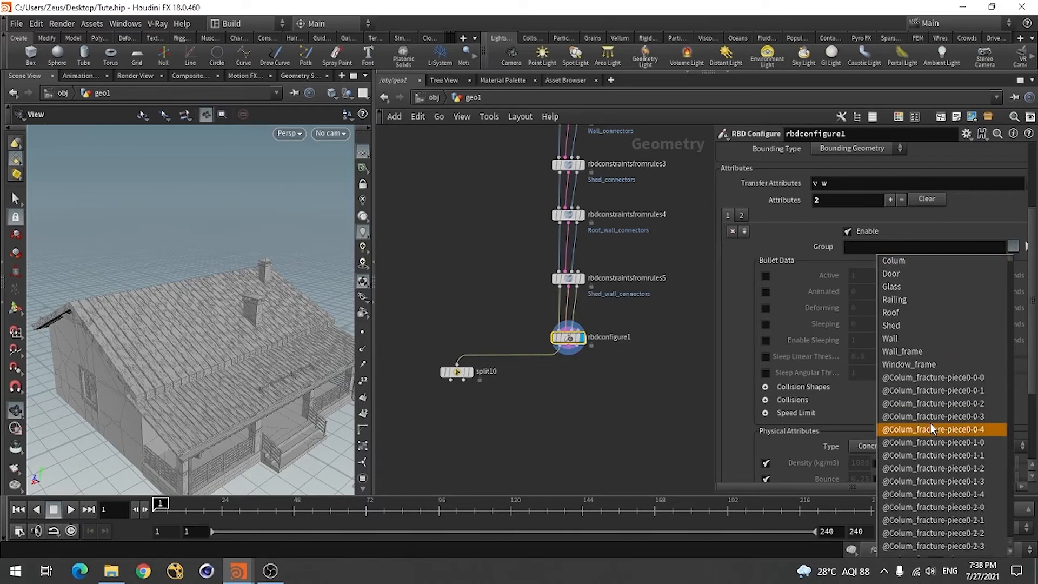
{"action": "scroll", "coordinate": [926, 394], "scroll_direction": "down", "scroll_amount": 7}
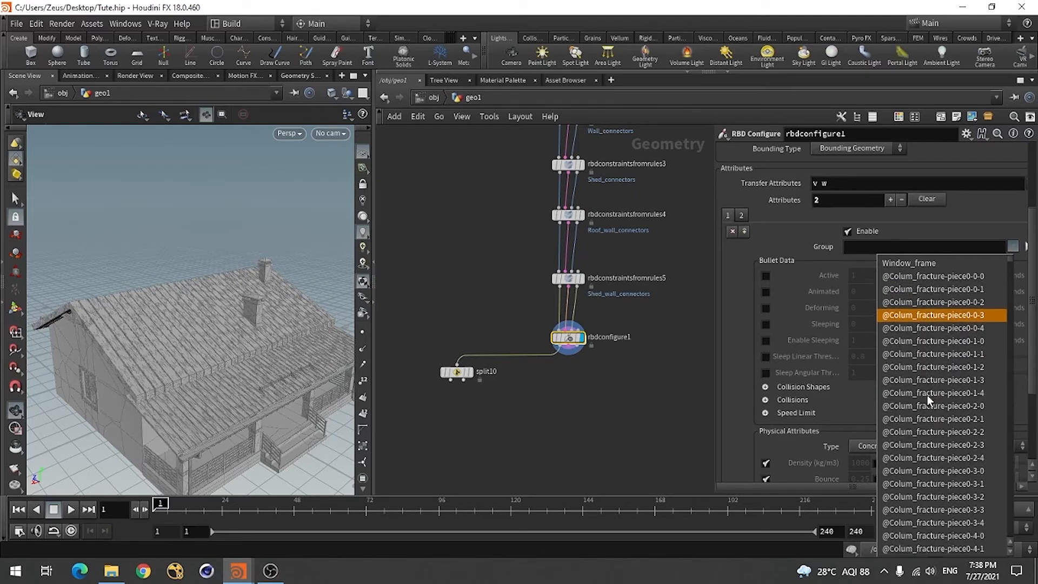
{"action": "scroll", "coordinate": [927, 395], "scroll_direction": "down", "scroll_amount": 15}
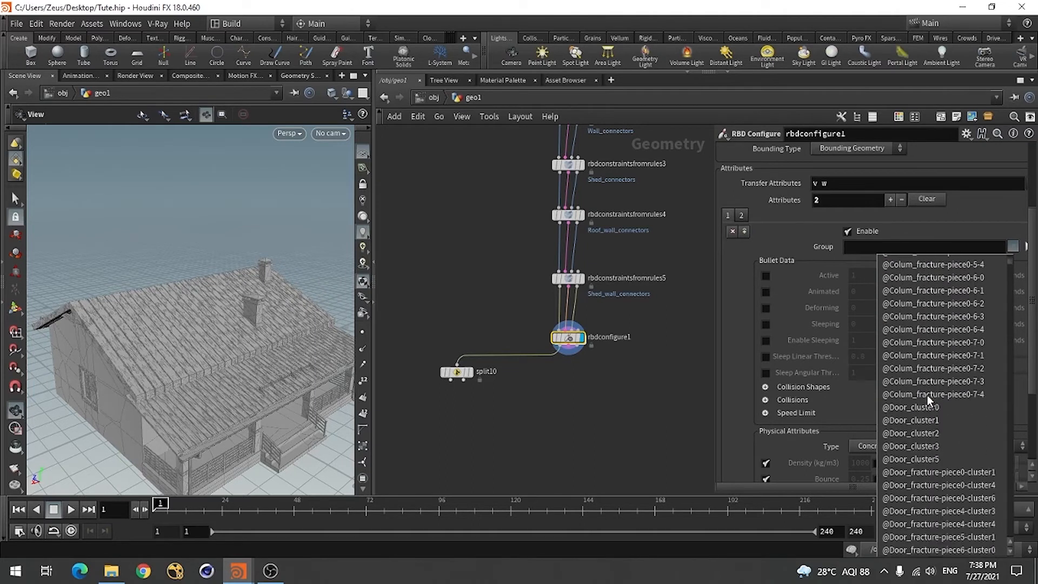
{"action": "scroll", "coordinate": [926, 394], "scroll_direction": "down", "scroll_amount": 20}
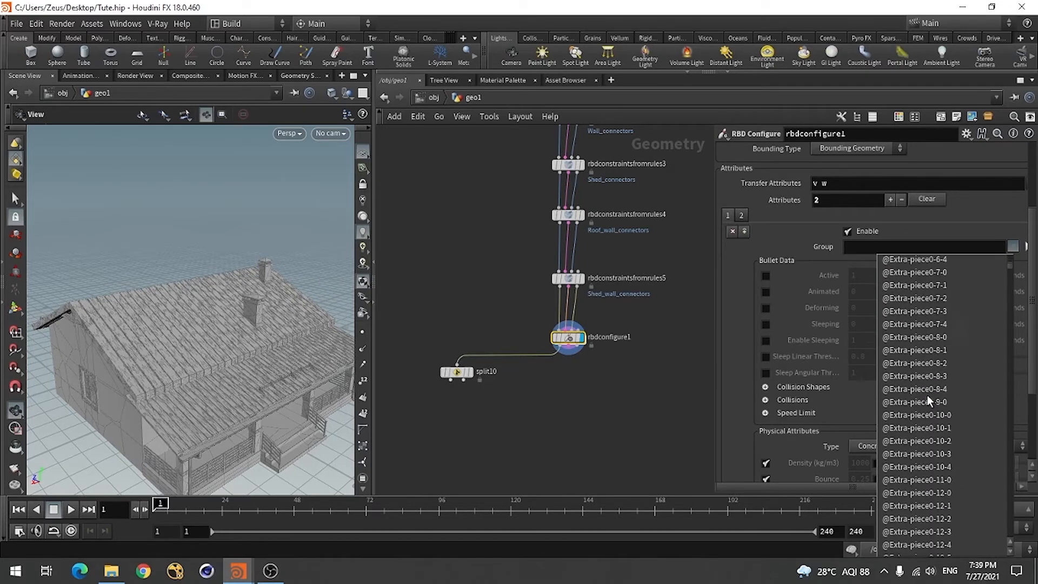
{"action": "scroll", "coordinate": [927, 395], "scroll_direction": "down", "scroll_amount": 10}
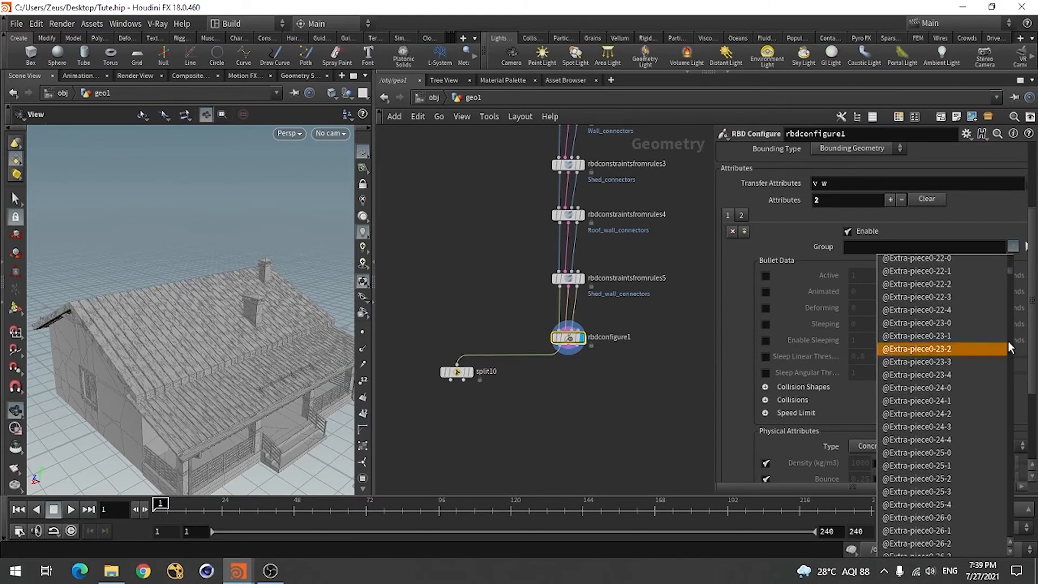
{"action": "scroll", "coordinate": [1013, 283], "scroll_direction": "down", "scroll_amount": 20}
{"action": "left_click_drag", "start_coordinate": [1013, 283], "coordinate": [1012, 441]}
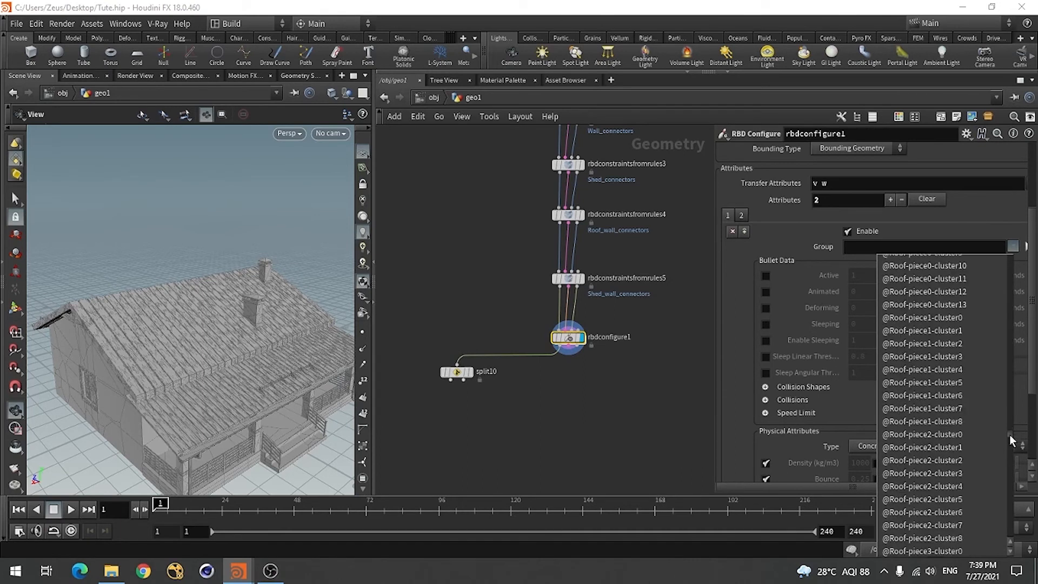
{"action": "scroll", "coordinate": [969, 450], "scroll_direction": "up", "scroll_amount": 7}
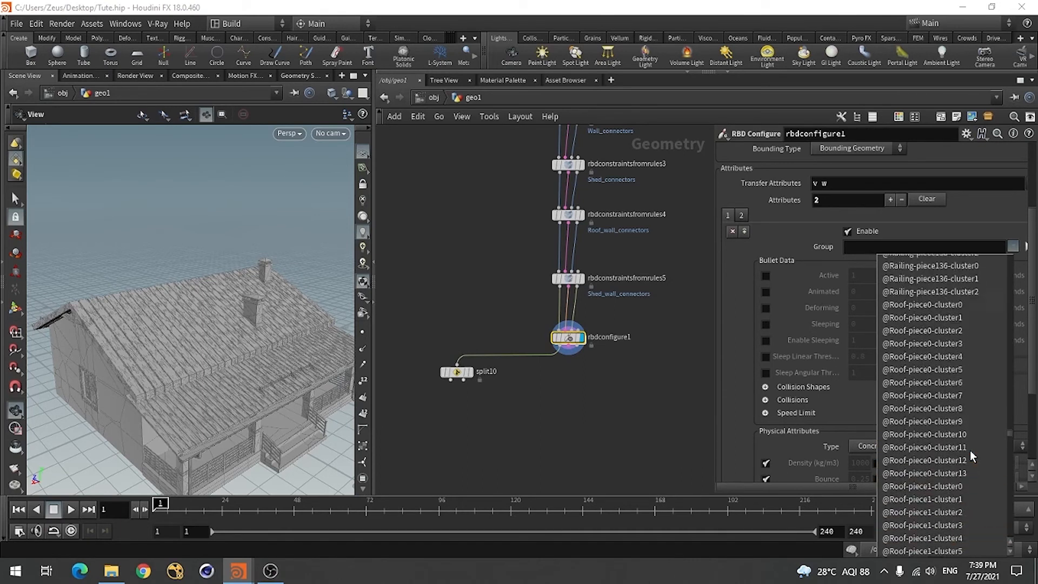
{"action": "scroll", "coordinate": [969, 450], "scroll_direction": "down", "scroll_amount": 1}
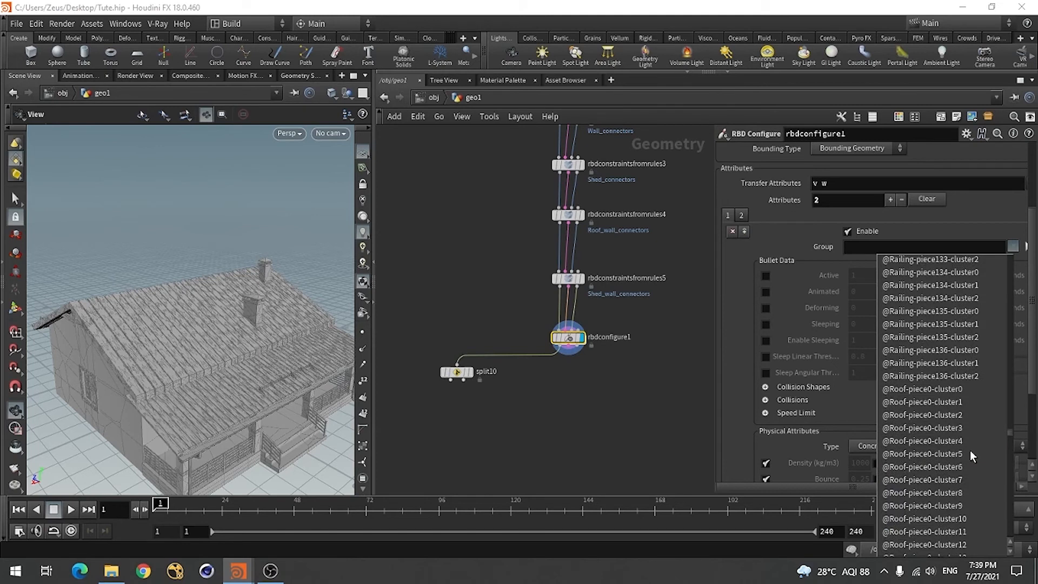
{"action": "left_click", "coordinate": [899, 389]}
{"action": "left_click", "coordinate": [976, 249]}
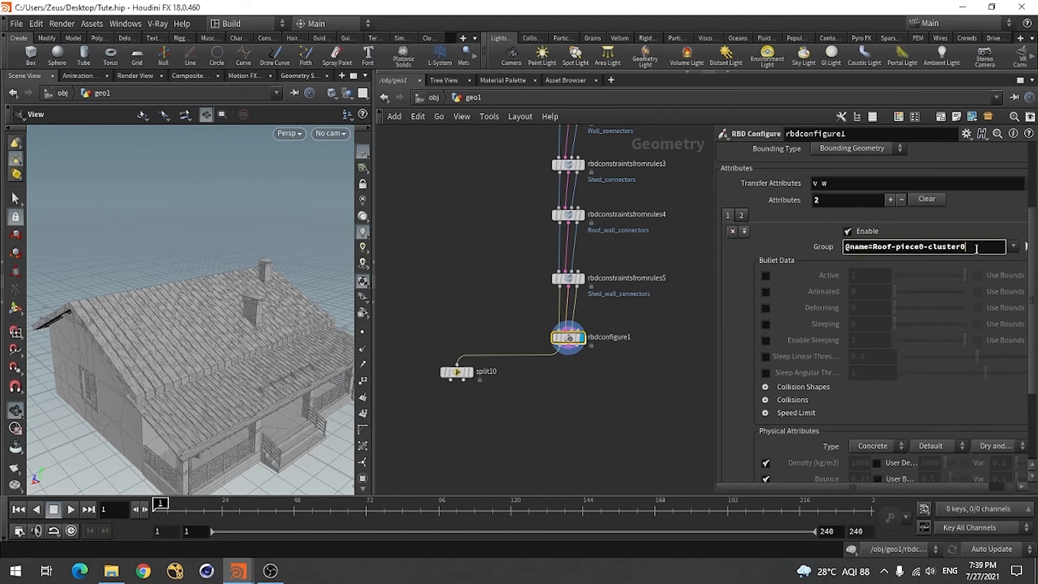
{"action": "key", "text": "BackSpace"}
{"action": "key", "text": "BackSpace"}
{"action": "key", "text": "BackSpace"}
{"action": "key", "text": "BackSpace"}
{"action": "key", "text": "BackSpace"}
{"action": "key", "text": "BackSpace"}
{"action": "key", "text": "BackSpace"}
{"action": "key", "text": "BackSpace"}
{"action": "key", "text": "BackSpace"}
{"action": "key", "text": "BackSpace"}
{"action": "key", "text": "BackSpace"}
{"action": "type", "text": "*"}
{"action": "key", "text": "Return"}
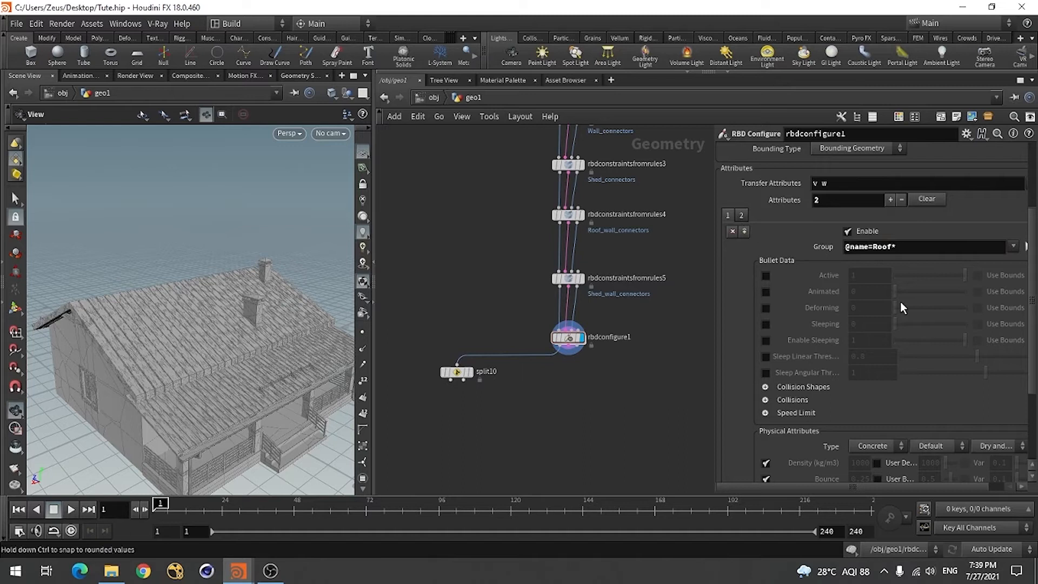
{"action": "scroll", "coordinate": [786, 463], "scroll_direction": "down", "scroll_amount": 3}
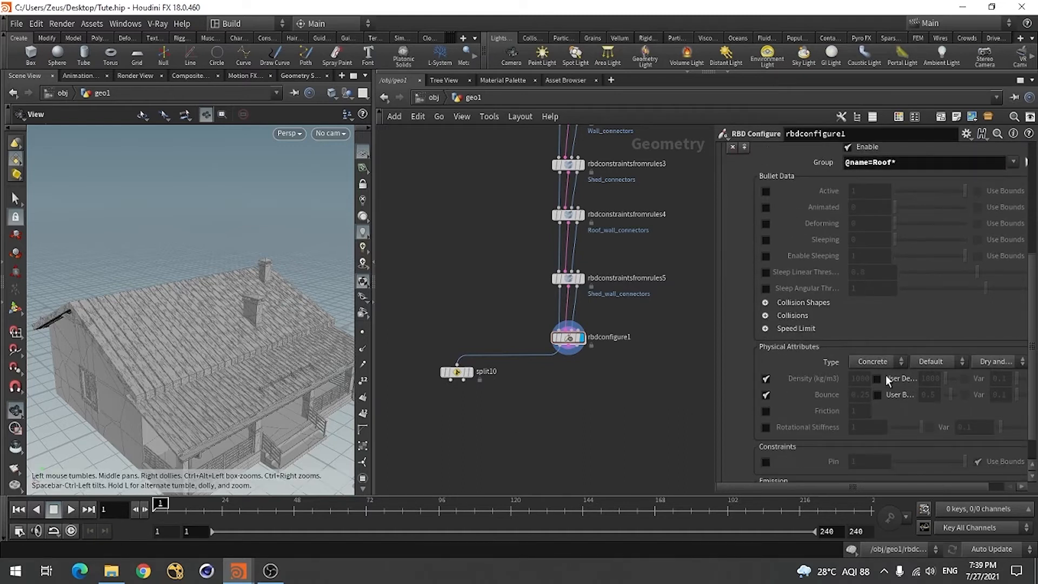
{"action": "scroll", "coordinate": [885, 375], "scroll_direction": "up", "scroll_amount": 2}
{"action": "left_click", "coordinate": [869, 413]}
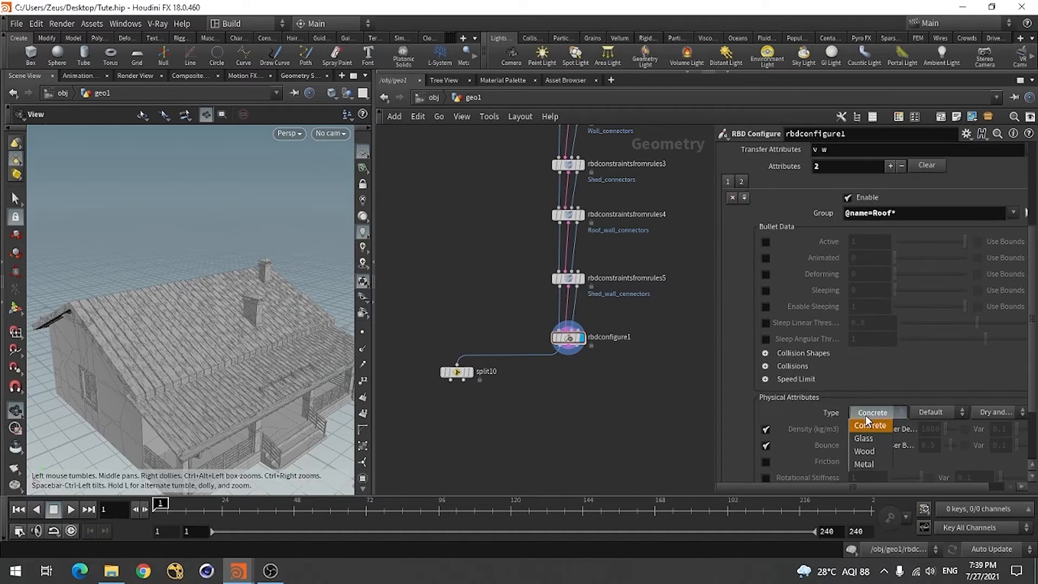
{"action": "left_click", "coordinate": [861, 449]}
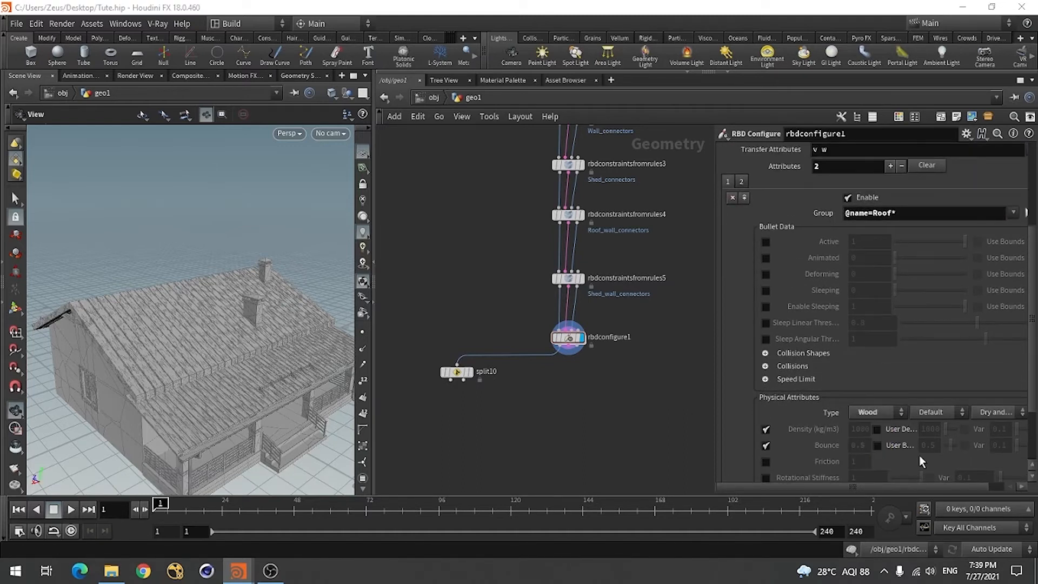
Try the Beech, Oak, Pine and Balsa Wood material presets on the roof pieces' attribute entry
{"action": "left_click", "coordinate": [939, 414]}
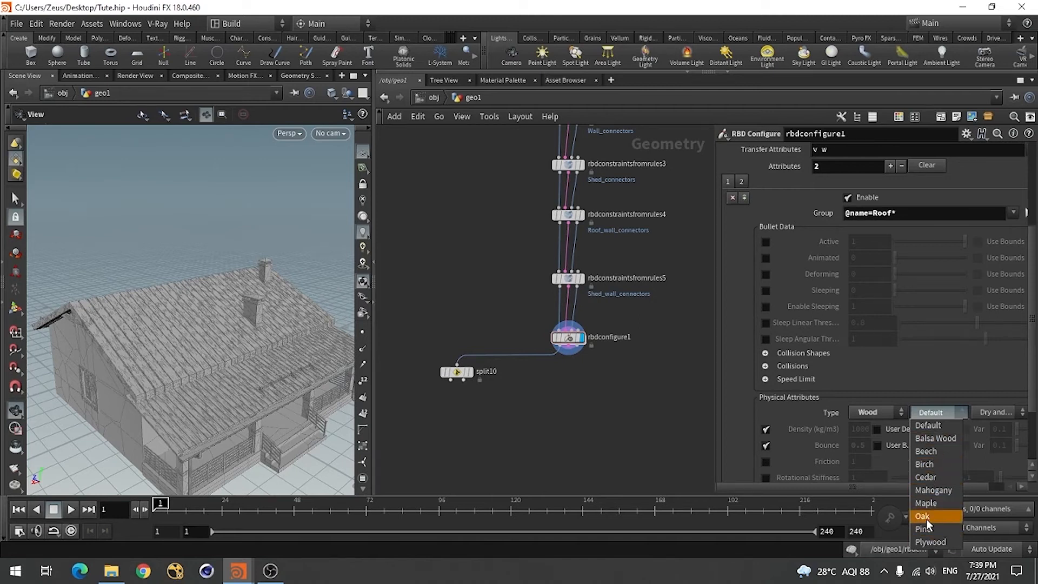
{"action": "left_click", "coordinate": [936, 452]}
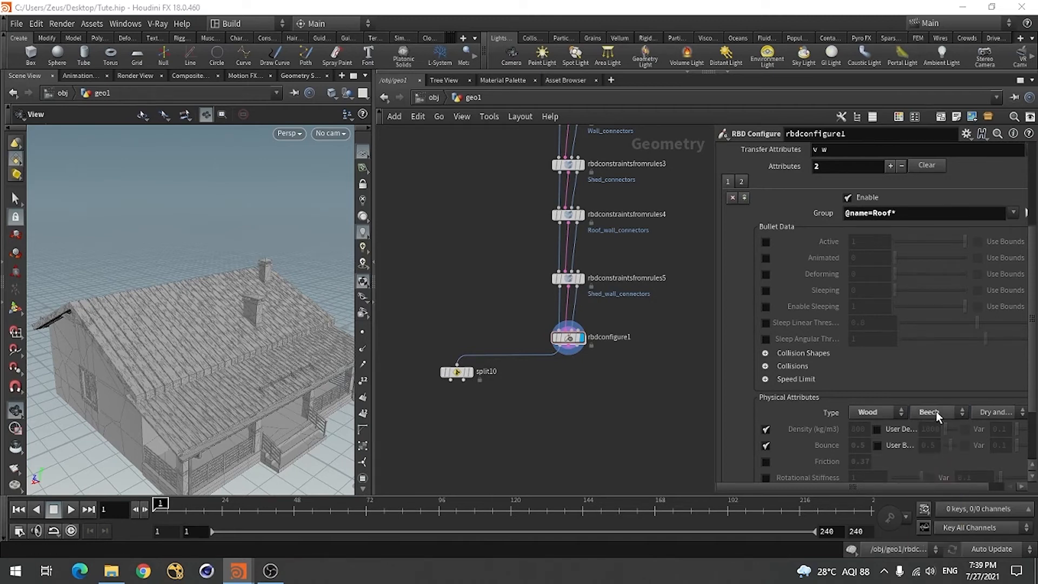
{"action": "left_click", "coordinate": [936, 412]}
{"action": "left_click", "coordinate": [936, 516]}
{"action": "left_click", "coordinate": [933, 410]}
{"action": "left_click", "coordinate": [935, 535]}
{"action": "left_click", "coordinate": [918, 413]}
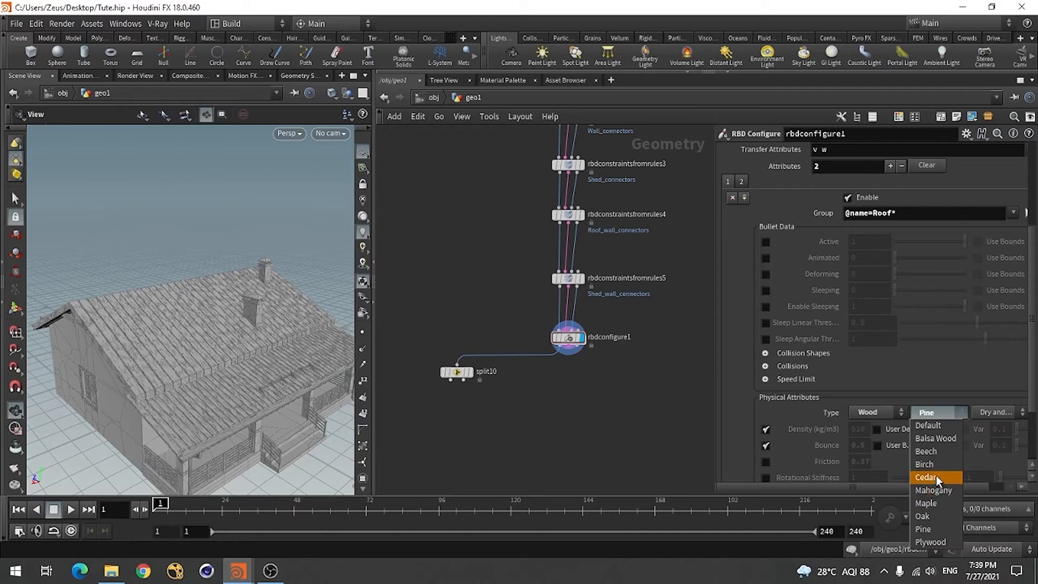
{"action": "left_click", "coordinate": [935, 438]}
Set the roof entry's wood material to Birch, keeping Dry and Clean Surfaces
{"action": "left_click", "coordinate": [937, 414]}
{"action": "left_click", "coordinate": [936, 466]}
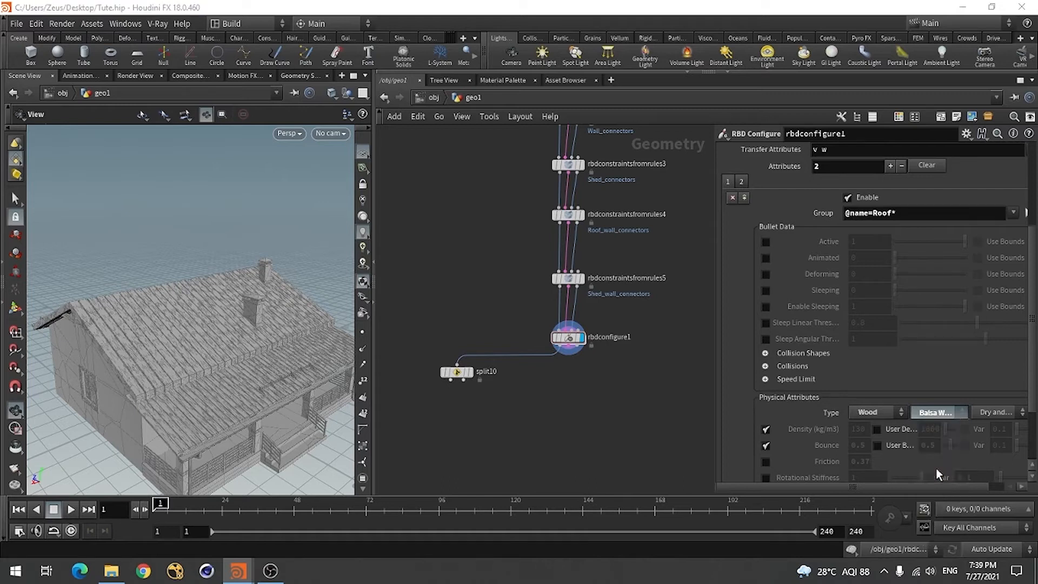
{"action": "left_click", "coordinate": [999, 418]}
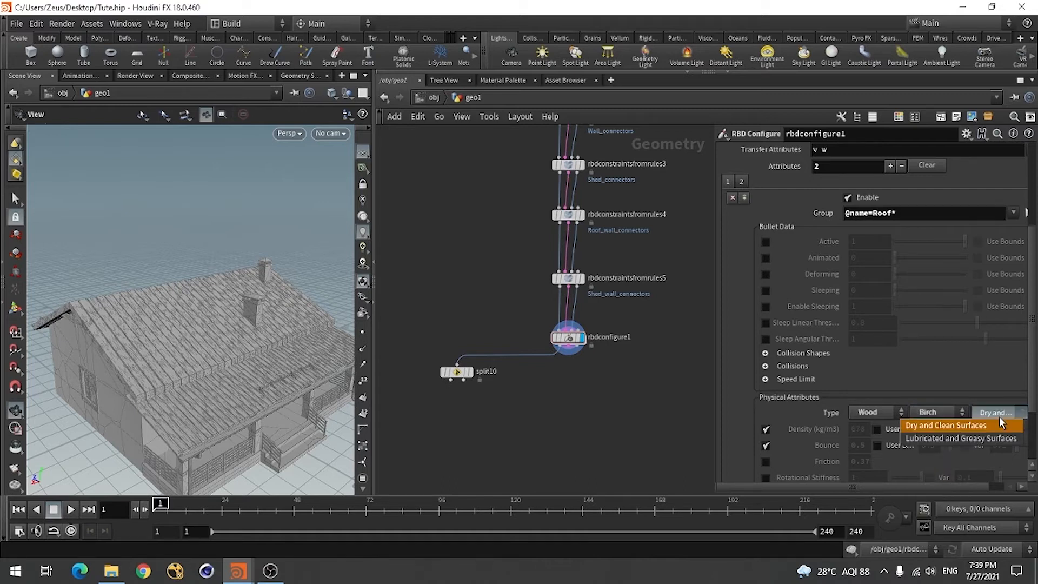
{"action": "left_click", "coordinate": [744, 409]}
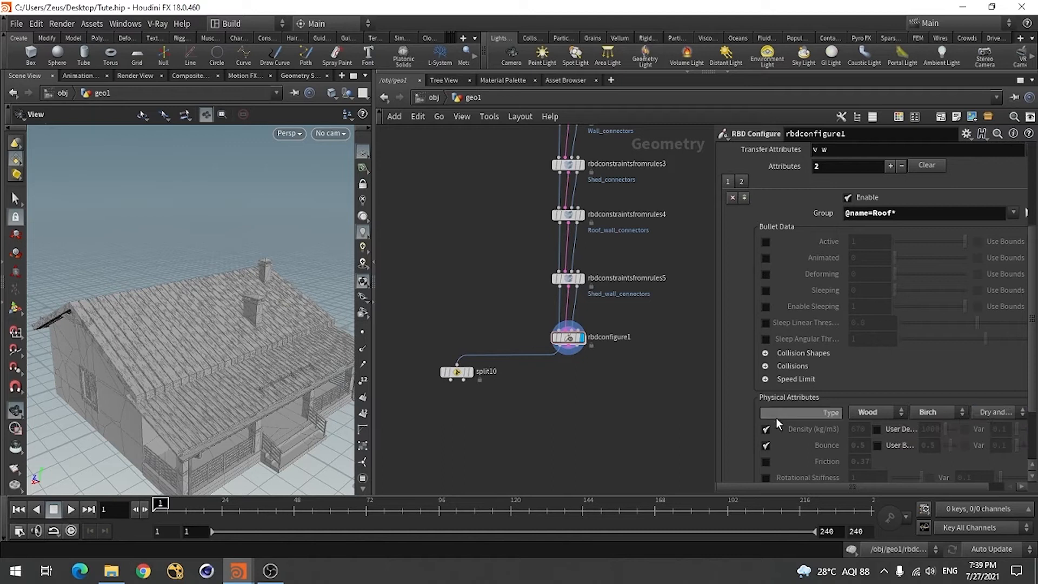
Add a third attribute entry to rbdconfigure1 for the window glass
{"action": "scroll", "coordinate": [858, 327], "scroll_direction": "up", "scroll_amount": 3}
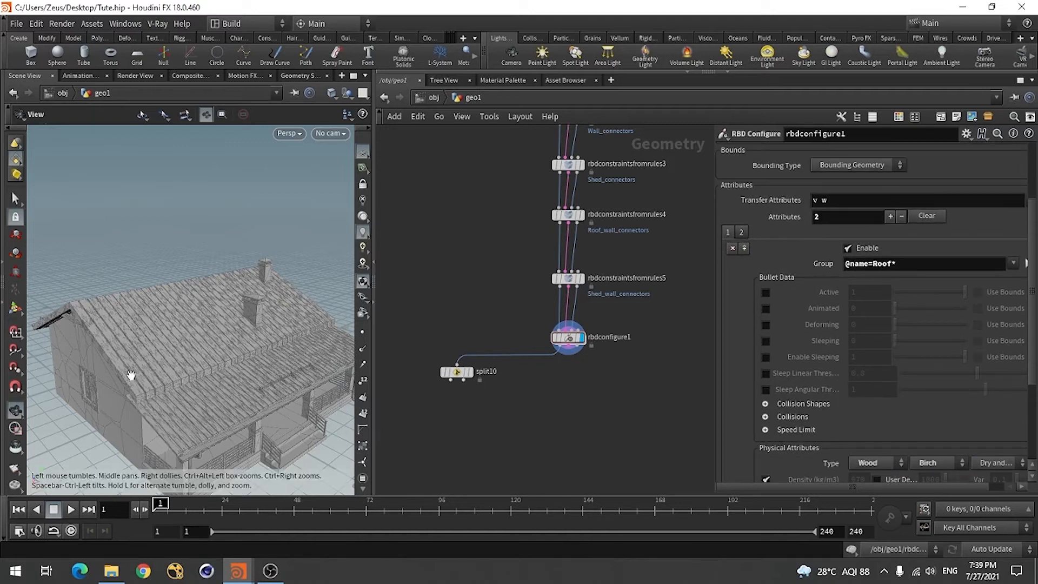
{"action": "left_click_drag", "start_coordinate": [143, 359], "coordinate": [127, 345]}
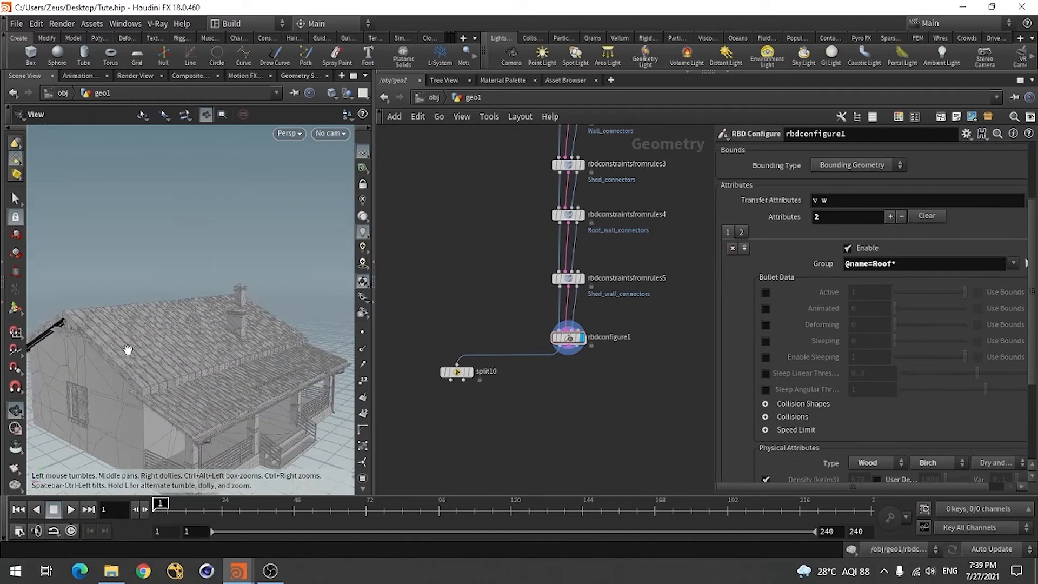
{"action": "left_click", "coordinate": [745, 249]}
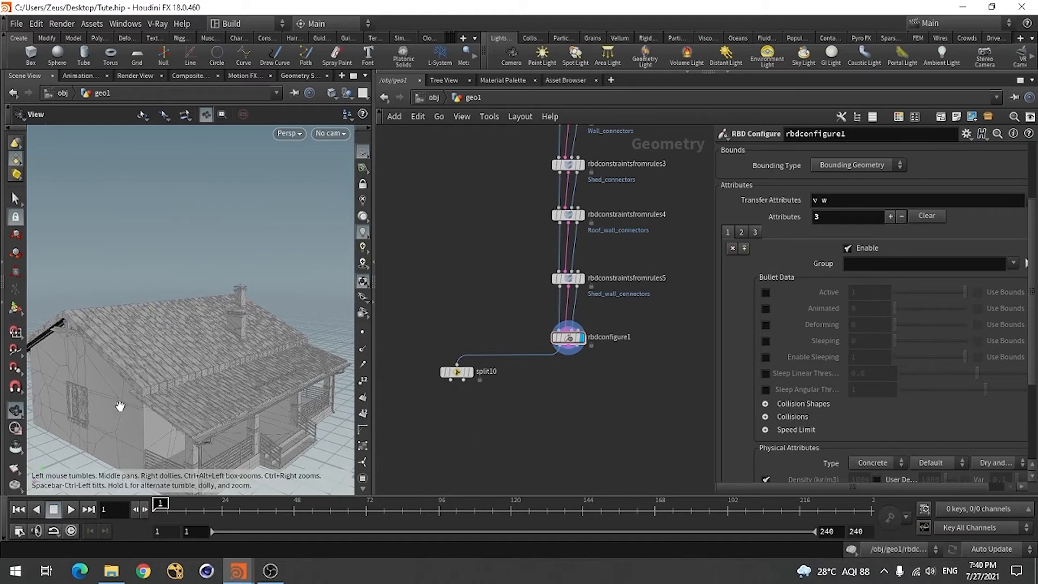
{"action": "left_click_drag", "start_coordinate": [64, 421], "coordinate": [125, 422]}
{"action": "right_click_drag", "start_coordinate": [64, 424], "coordinate": [305, 395]}
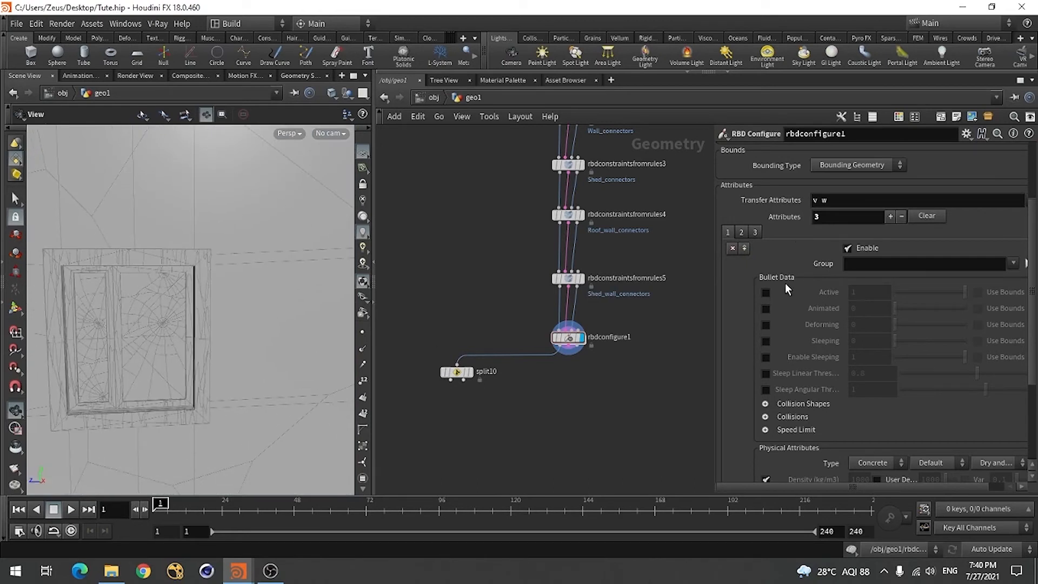
Choose the piece name Glass-piece0-0-0 as the group of the third attribute entry
{"action": "left_click", "coordinate": [1013, 264]}
{"action": "scroll", "coordinate": [968, 367], "scroll_direction": "down", "scroll_amount": 6}
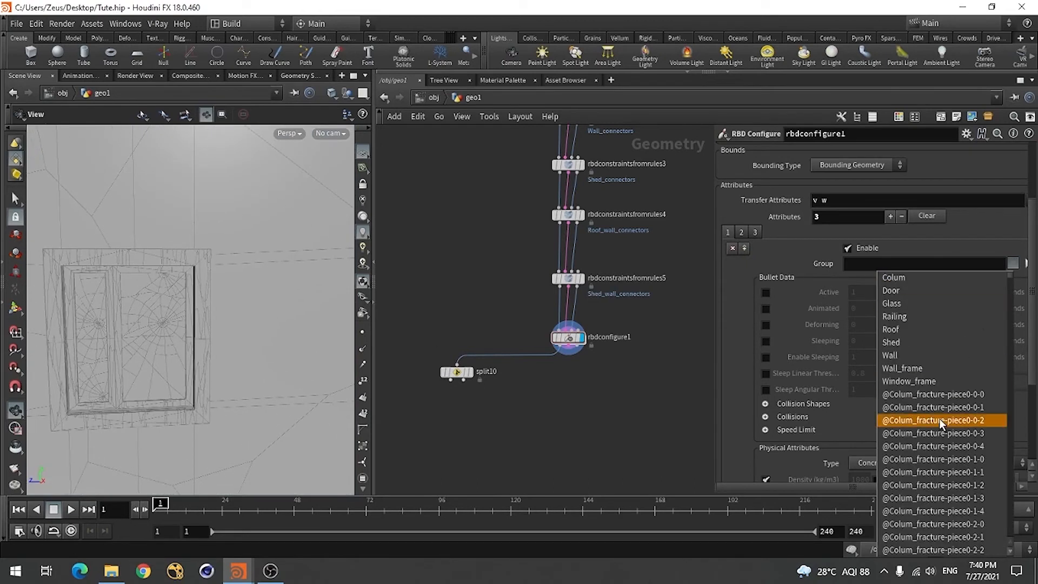
{"action": "scroll", "coordinate": [968, 368], "scroll_direction": "down", "scroll_amount": 6}
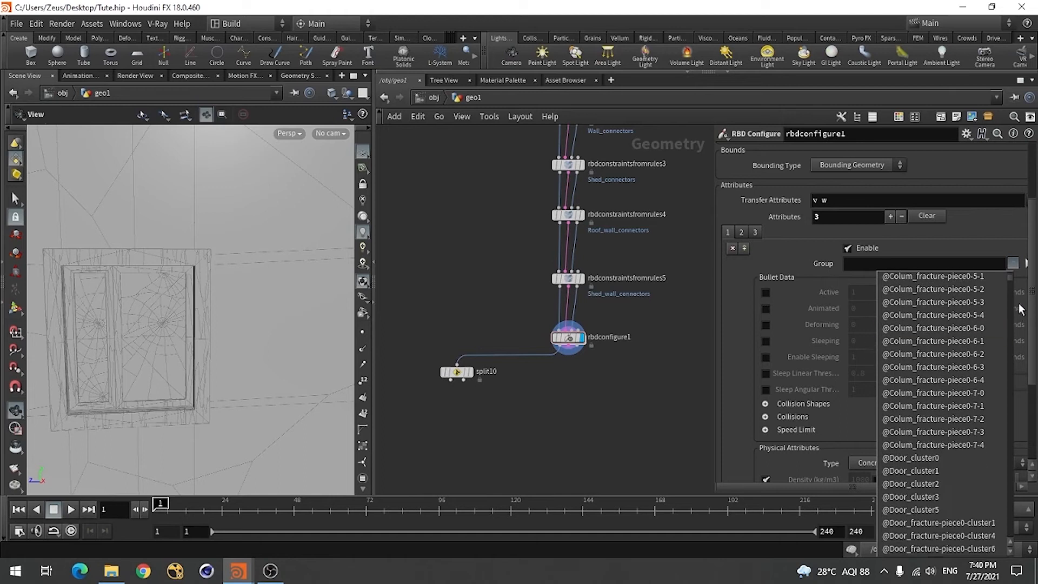
{"action": "left_click_drag", "start_coordinate": [1010, 281], "coordinate": [1012, 352]}
{"action": "scroll", "coordinate": [944, 420], "scroll_direction": "up", "scroll_amount": 10}
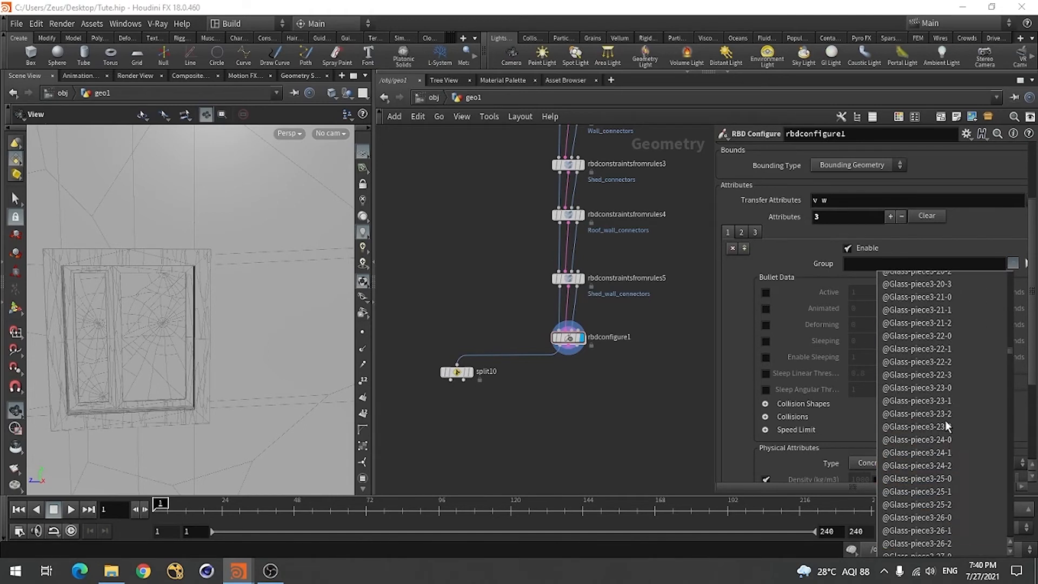
{"action": "scroll", "coordinate": [945, 421], "scroll_direction": "up", "scroll_amount": 15}
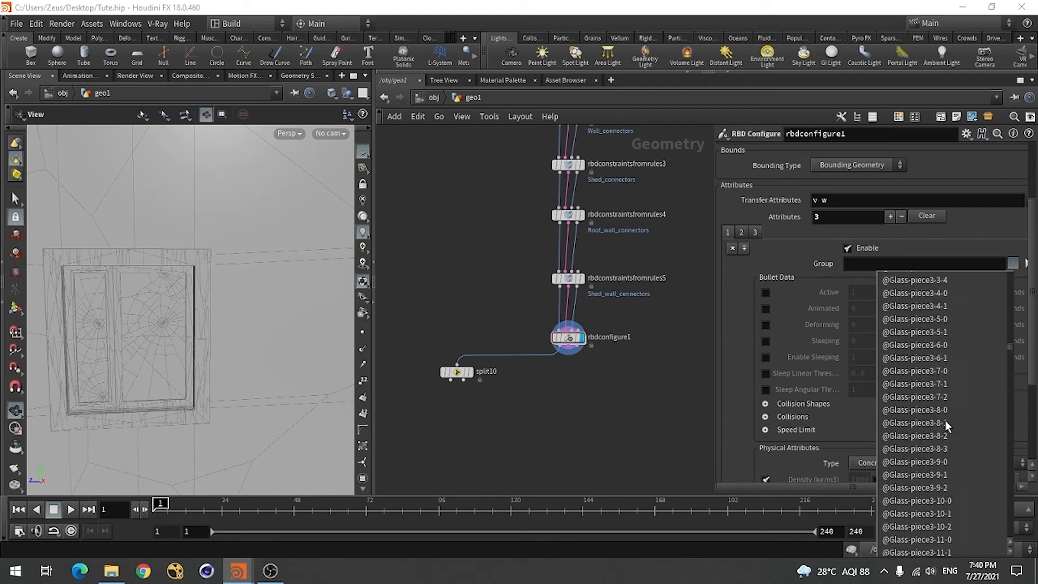
{"action": "scroll", "coordinate": [945, 420], "scroll_direction": "up", "scroll_amount": 20}
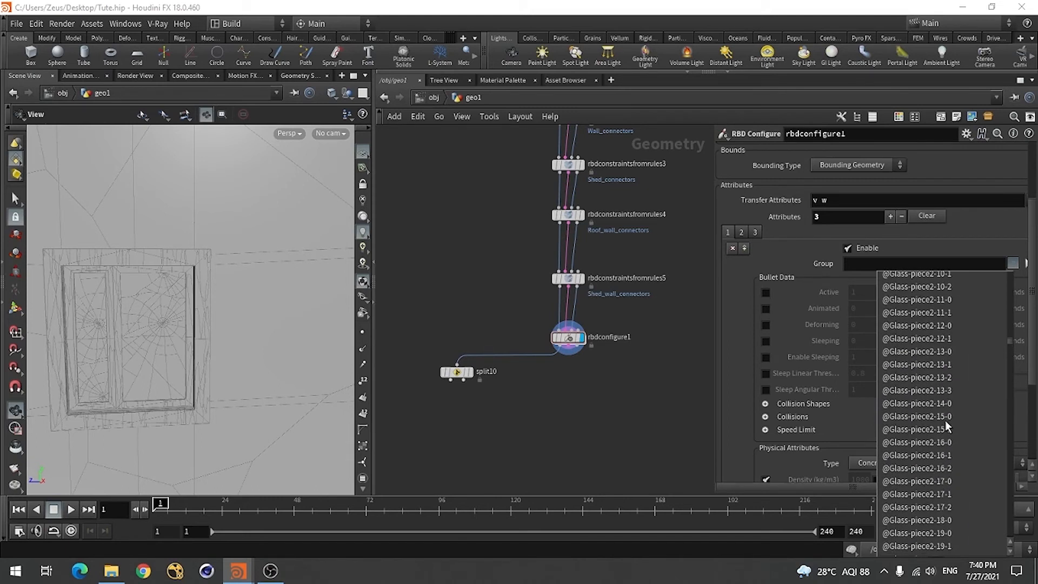
{"action": "scroll", "coordinate": [945, 420], "scroll_direction": "up", "scroll_amount": 20}
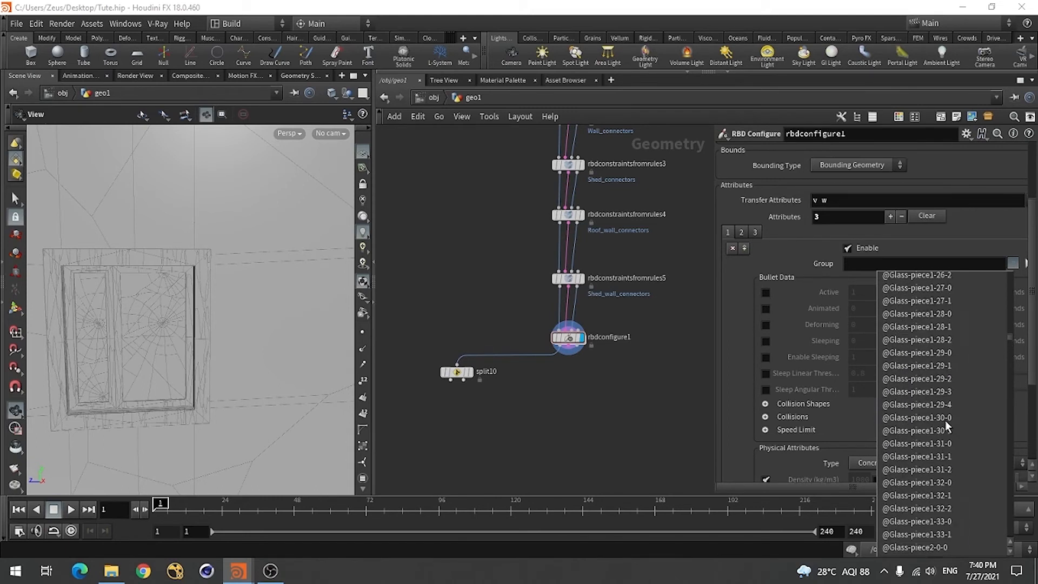
{"action": "scroll", "coordinate": [945, 420], "scroll_direction": "up", "scroll_amount": 15}
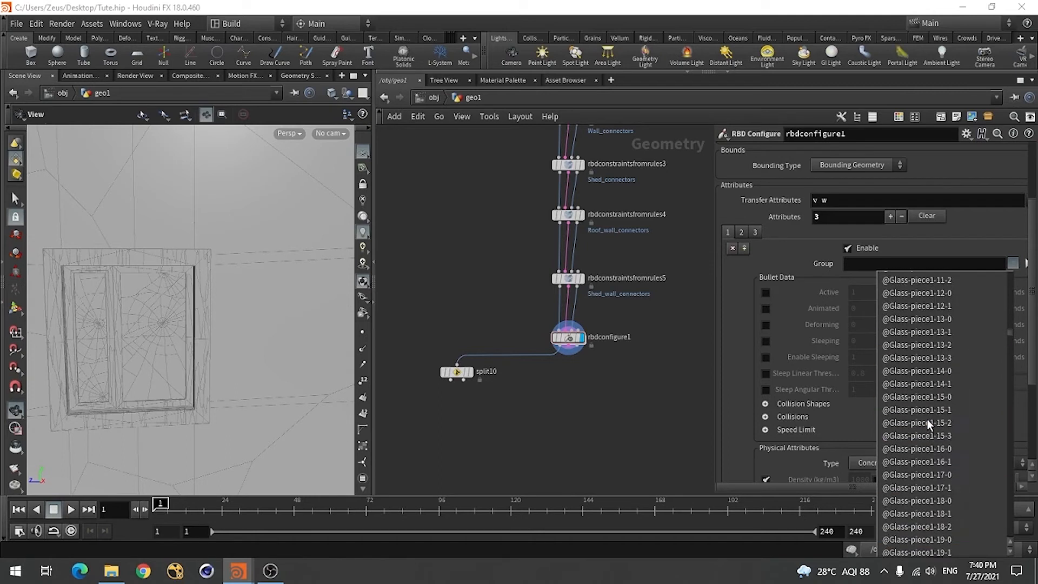
{"action": "scroll", "coordinate": [926, 420], "scroll_direction": "up", "scroll_amount": 15}
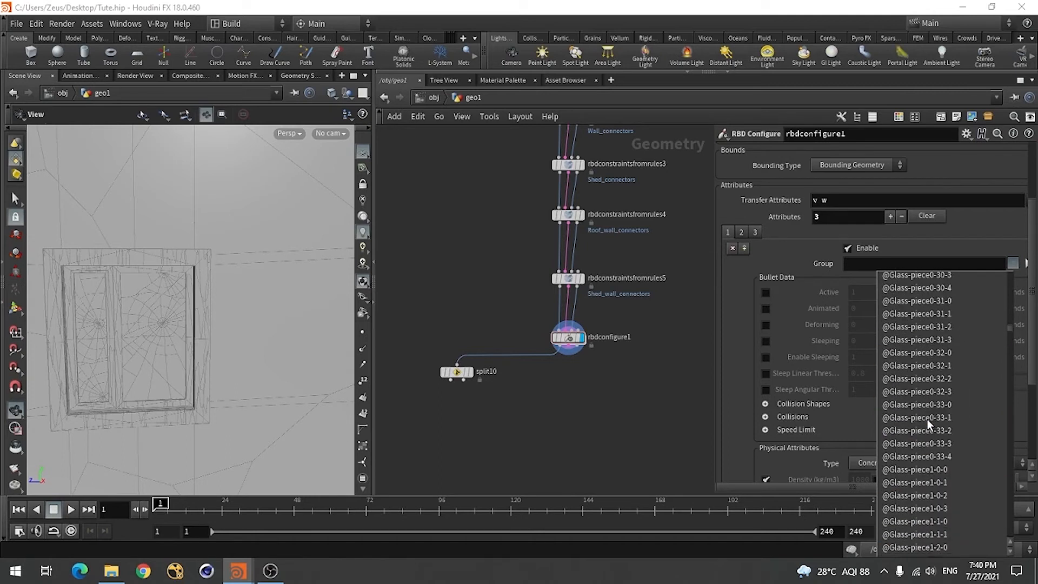
{"action": "scroll", "coordinate": [926, 419], "scroll_direction": "up", "scroll_amount": 15}
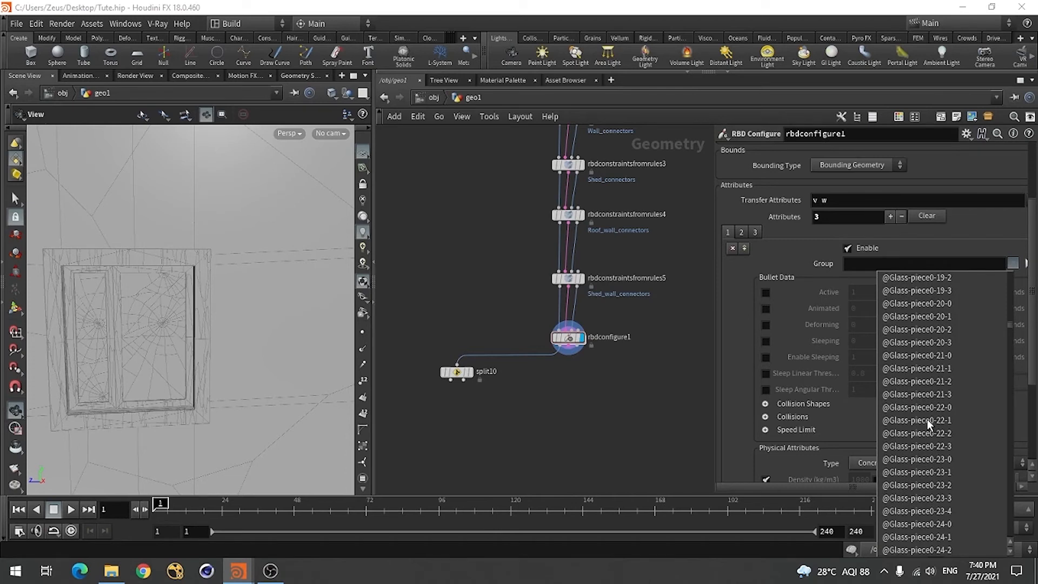
{"action": "scroll", "coordinate": [926, 419], "scroll_direction": "up", "scroll_amount": 12}
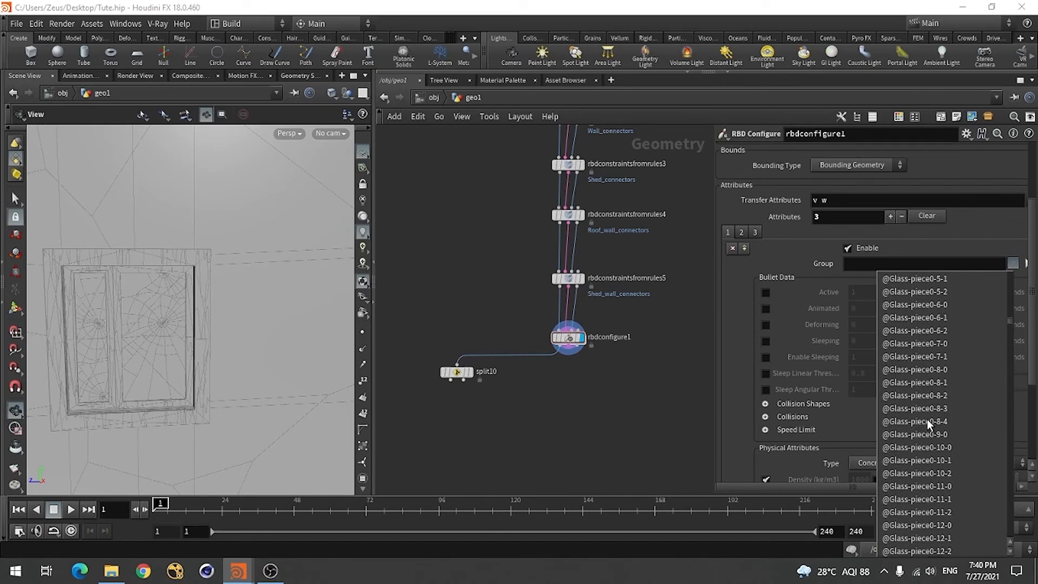
{"action": "scroll", "coordinate": [926, 419], "scroll_direction": "up", "scroll_amount": 6}
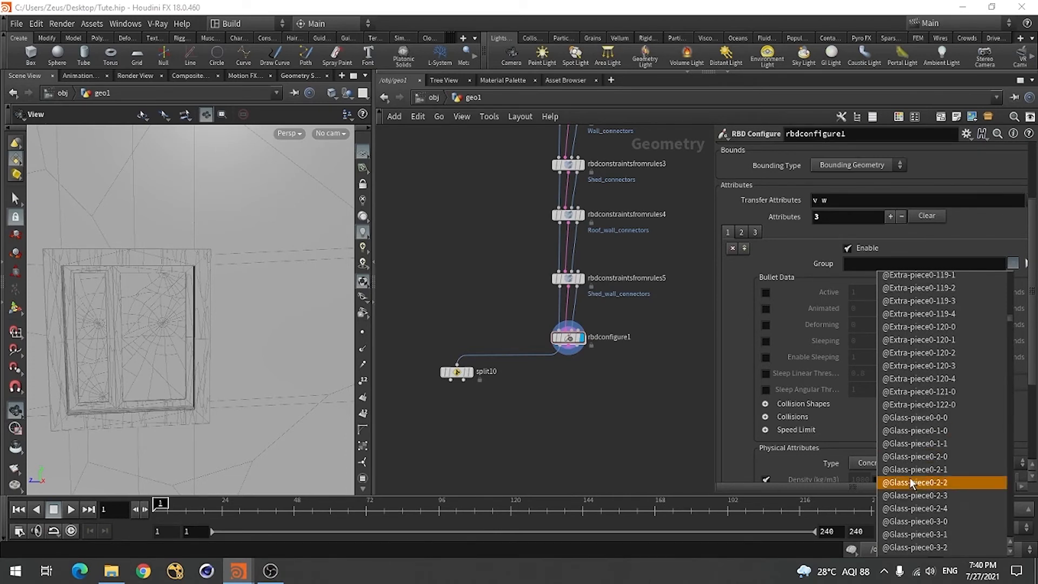
{"action": "left_click", "coordinate": [927, 419]}
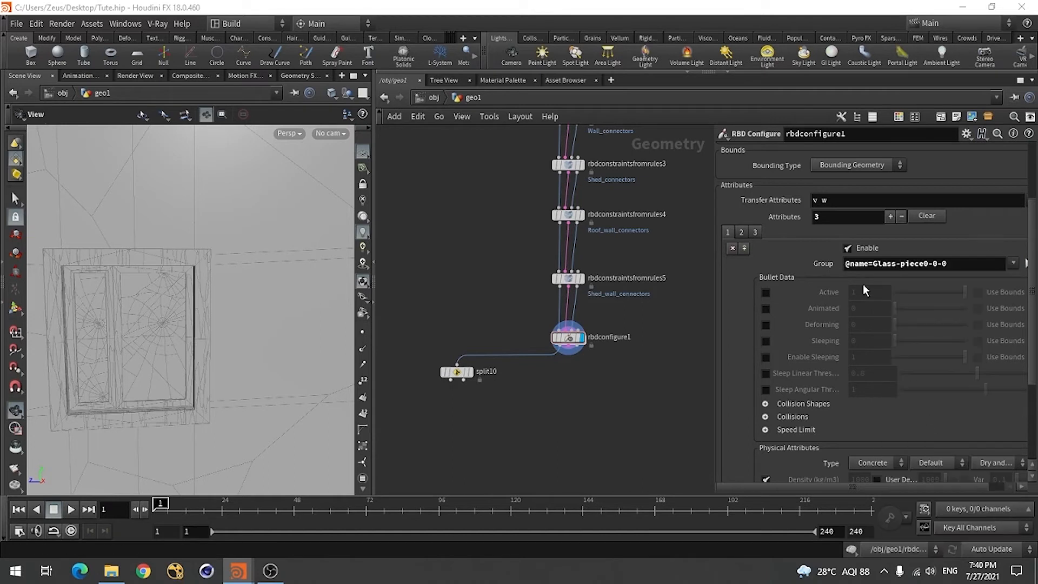
{"action": "left_click", "coordinate": [967, 263]}
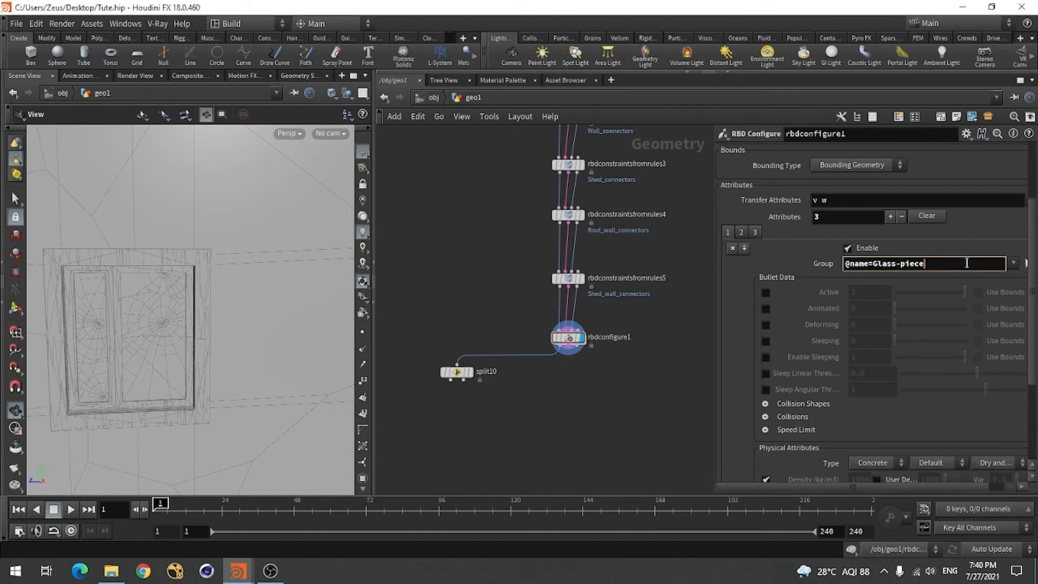
{"action": "type", "text": "*"}
{"action": "key", "text": "Return"}
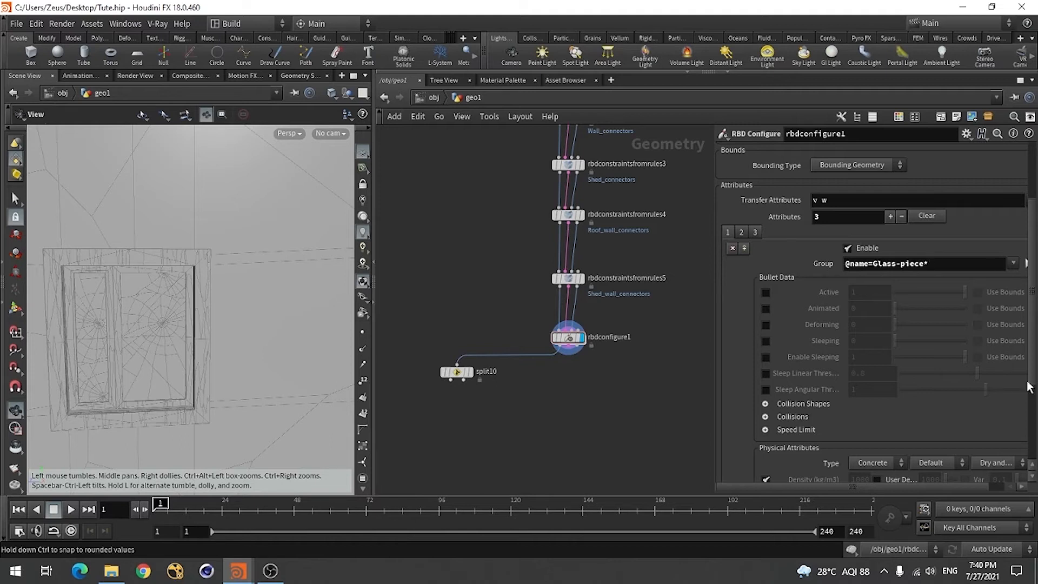
Set the glass entry's physical attributes to type Glass and material Glass, keeping Dry and Clean Surfaces
{"action": "scroll", "coordinate": [872, 384], "scroll_direction": "down", "scroll_amount": 4}
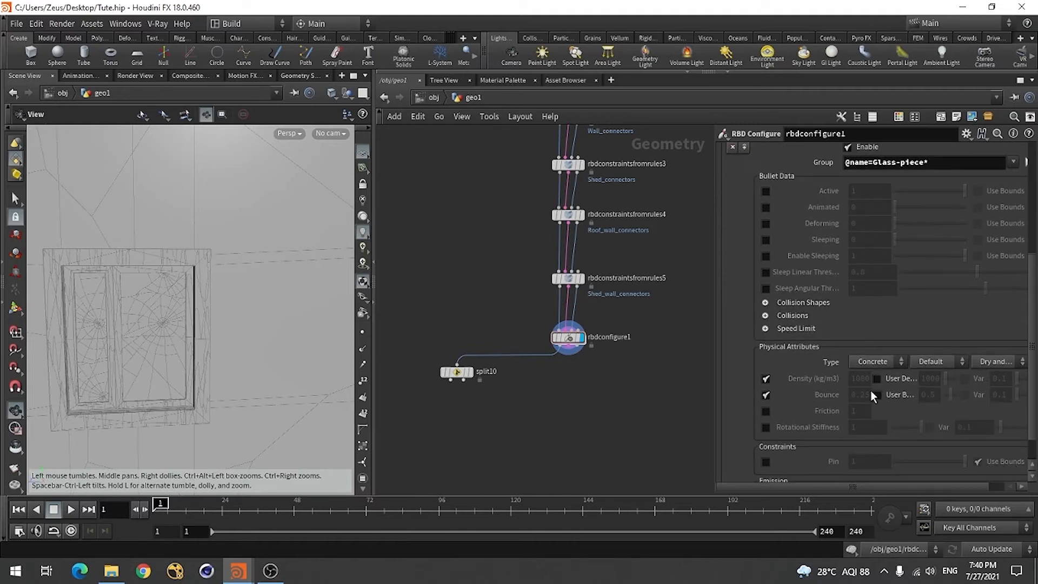
{"action": "left_click", "coordinate": [879, 362]}
{"action": "left_click", "coordinate": [871, 389]}
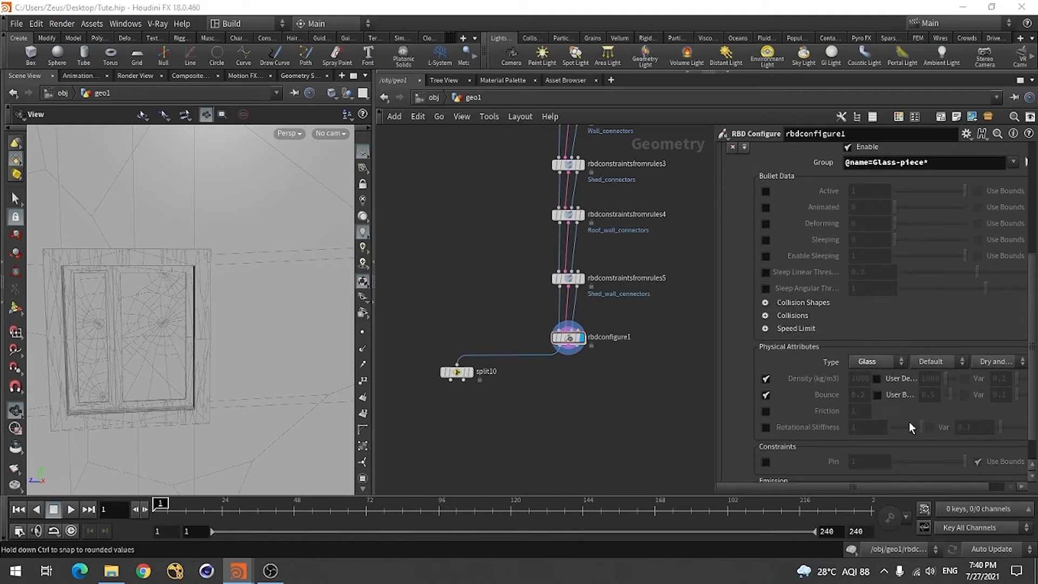
{"action": "left_click", "coordinate": [931, 363]}
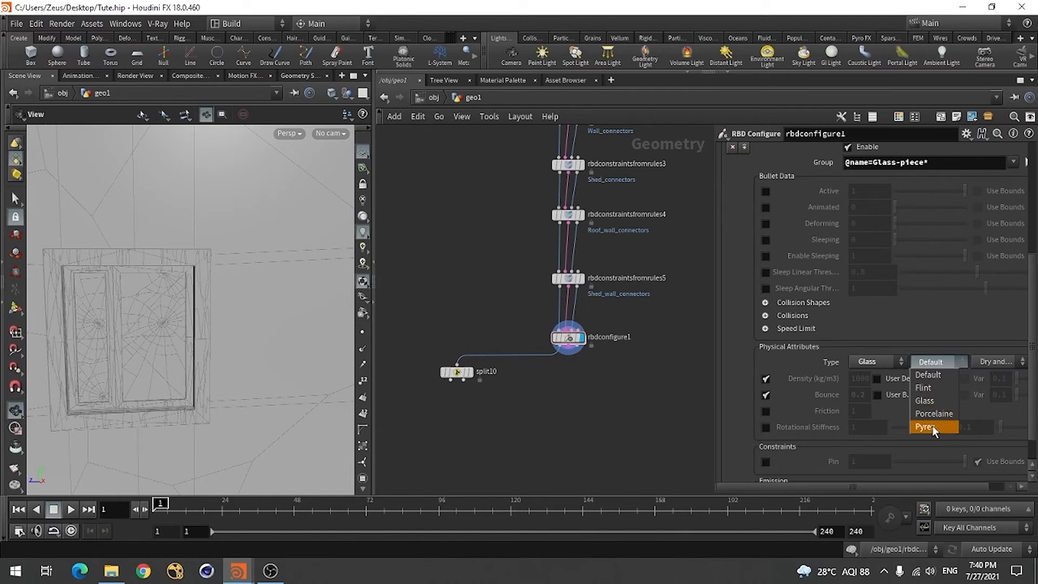
{"action": "left_click", "coordinate": [932, 403]}
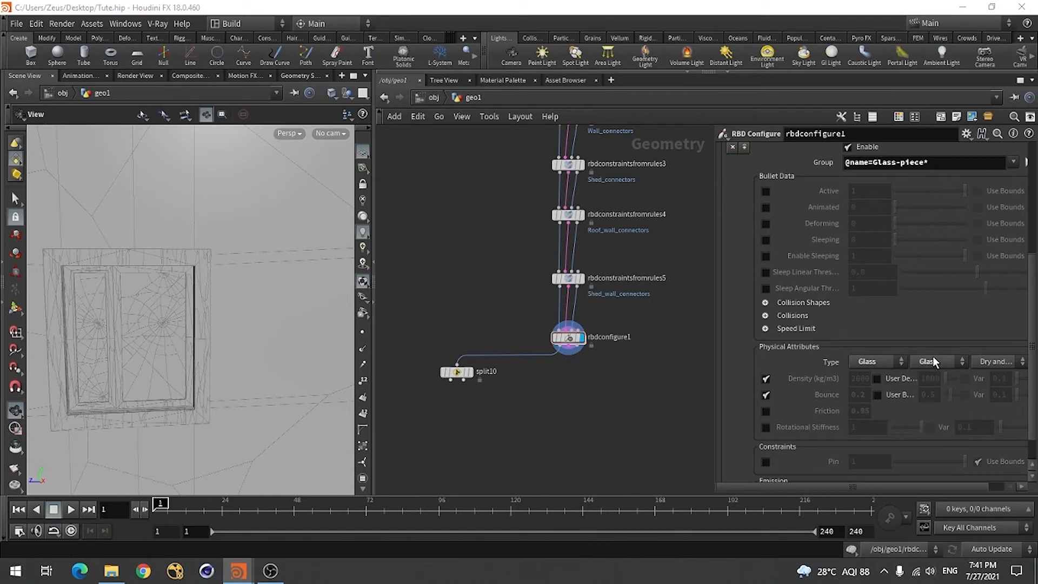
{"action": "left_click", "coordinate": [985, 364]}
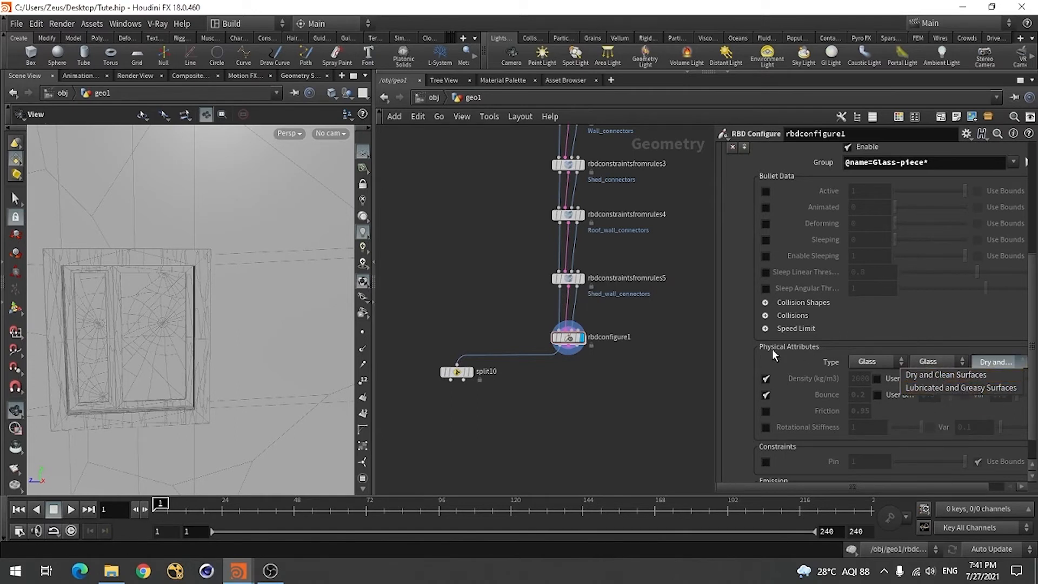
{"action": "left_click", "coordinate": [743, 376]}
{"action": "scroll", "coordinate": [993, 371], "scroll_direction": "up", "scroll_amount": 3}
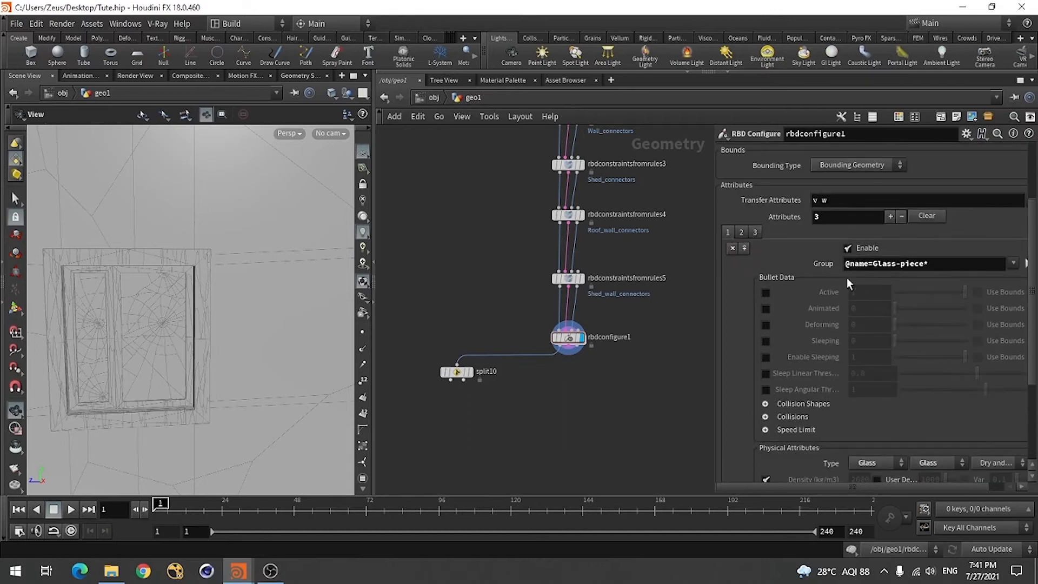
{"action": "scroll", "coordinate": [600, 396], "scroll_direction": "down", "scroll_amount": 5}
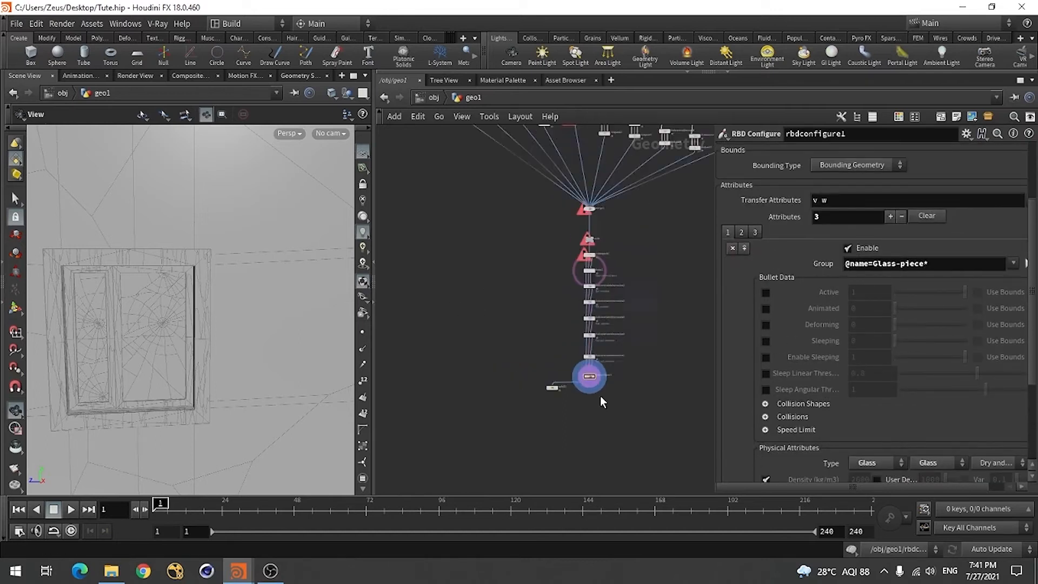
{"action": "scroll", "coordinate": [600, 422], "scroll_direction": "up", "scroll_amount": 5}
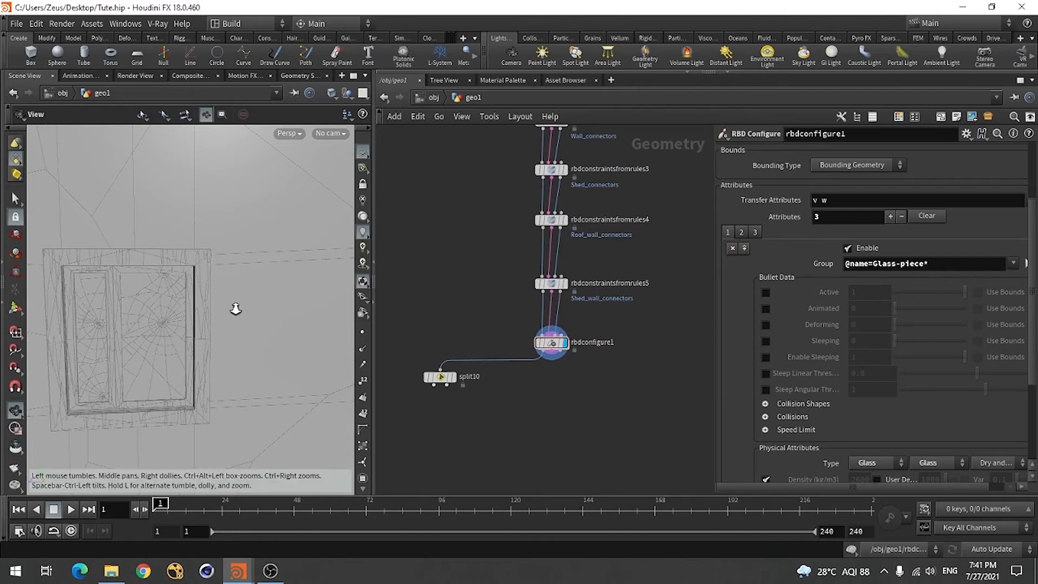
{"action": "scroll", "coordinate": [225, 301], "scroll_direction": "down", "scroll_amount": 5}
{"action": "left_click_drag", "start_coordinate": [243, 326], "coordinate": [185, 367]}
{"action": "left_click_drag", "start_coordinate": [139, 361], "coordinate": [191, 364]}
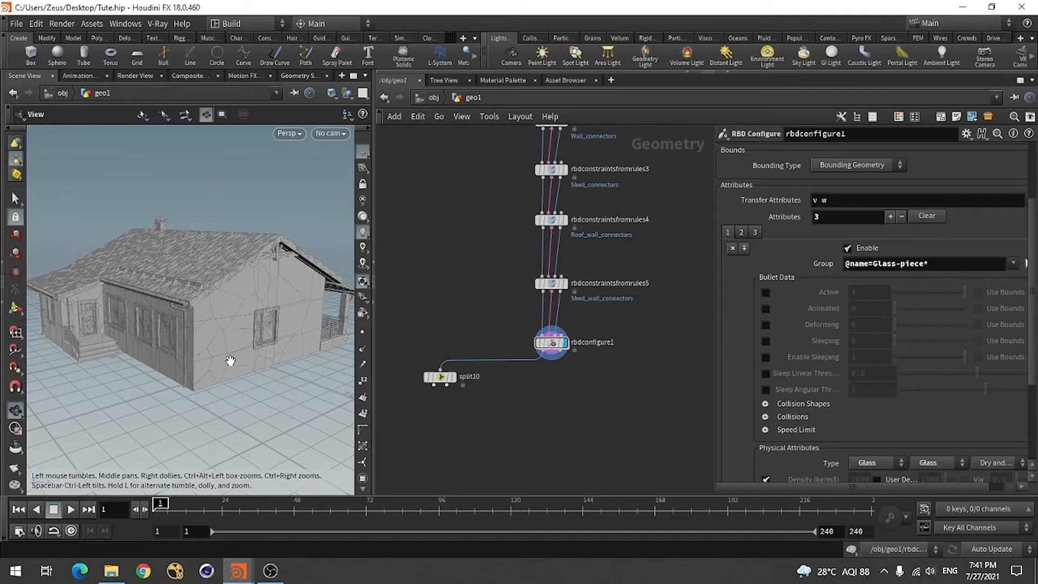
Try the User Density override and its variance on the glass entry's physical attributes
{"action": "scroll", "coordinate": [760, 400], "scroll_direction": "down", "scroll_amount": 3}
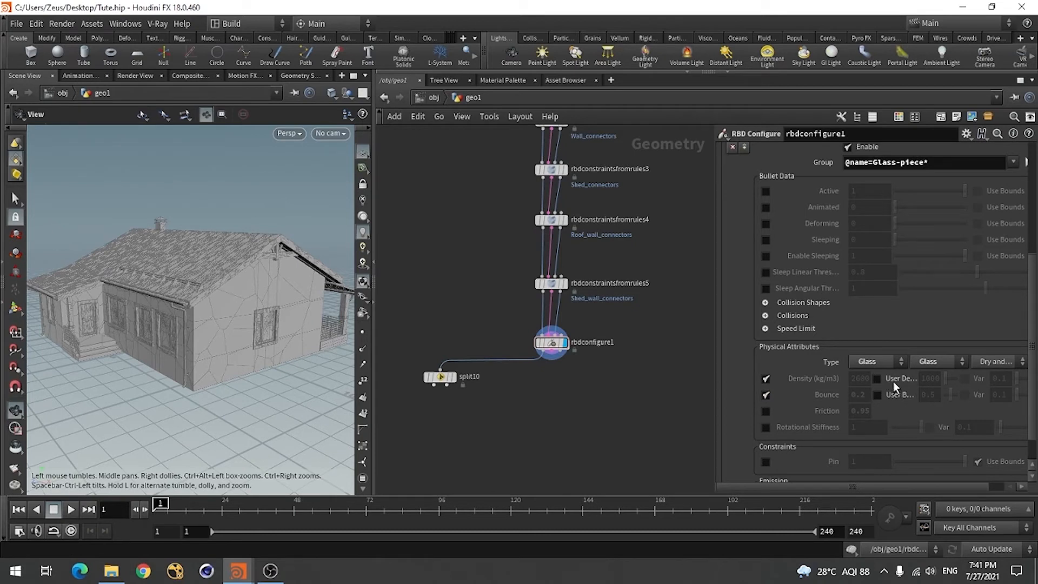
{"action": "left_click", "coordinate": [876, 378]}
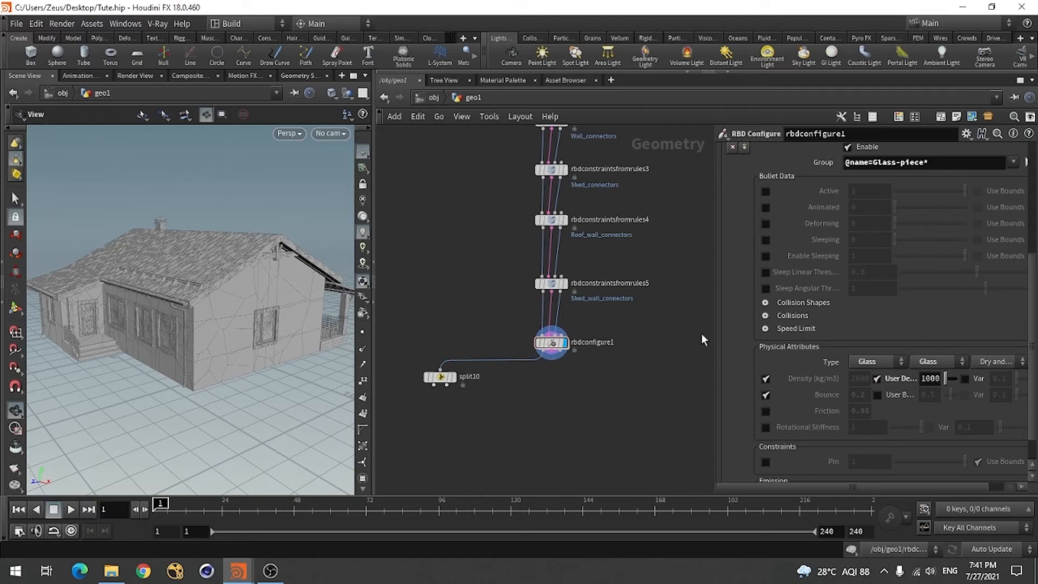
{"action": "left_click_drag", "start_coordinate": [717, 325], "coordinate": [656, 324]}
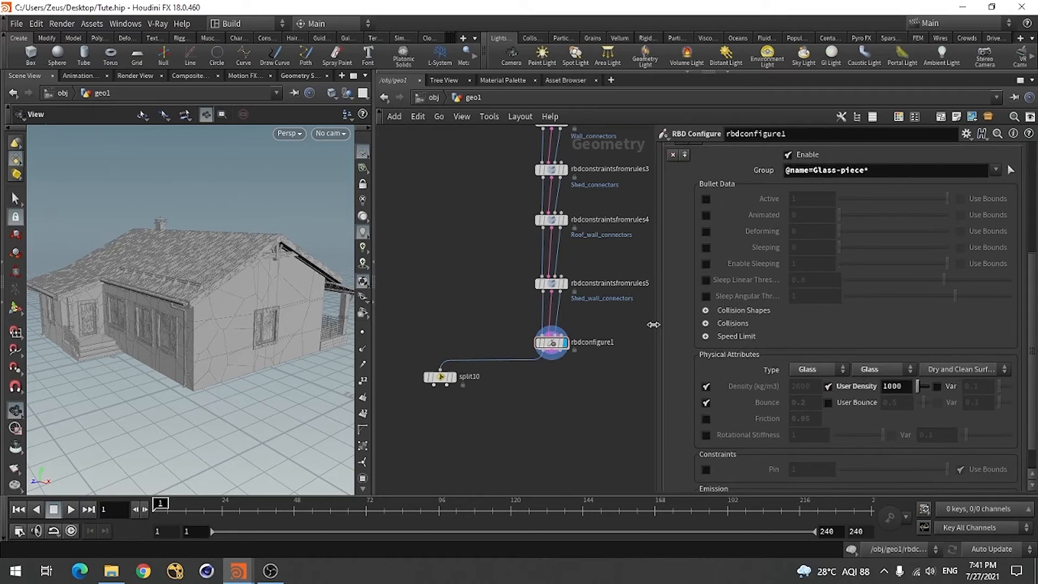
{"action": "left_click", "coordinate": [938, 387]}
{"action": "left_click", "coordinate": [937, 386]}
{"action": "left_click", "coordinate": [831, 388]}
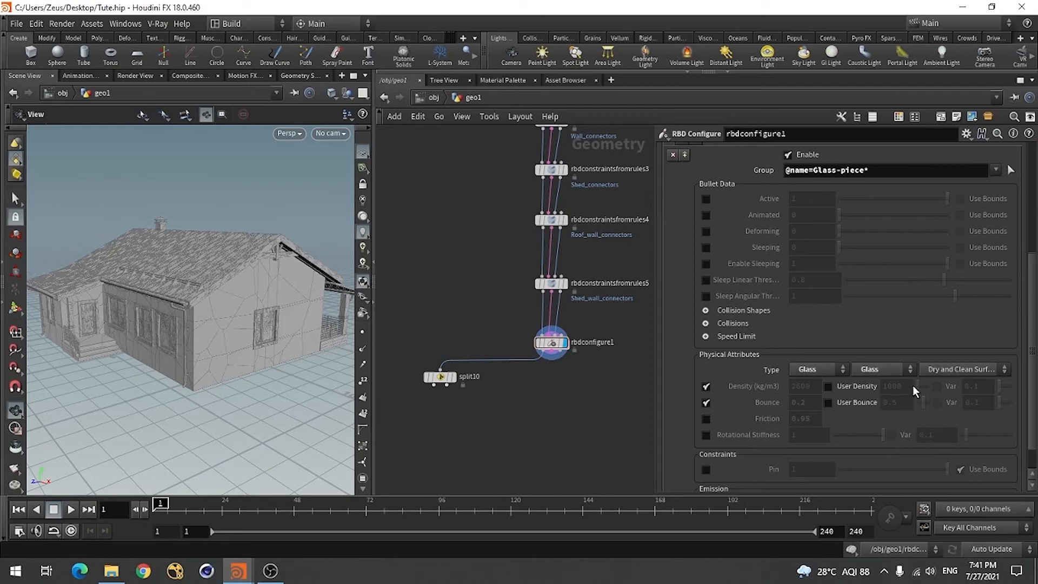
Review the glass entry's parameters and the chain of constraint rule nodes leading into rbdconfigure1
{"action": "scroll", "coordinate": [1029, 327], "scroll_direction": "up", "scroll_amount": 2}
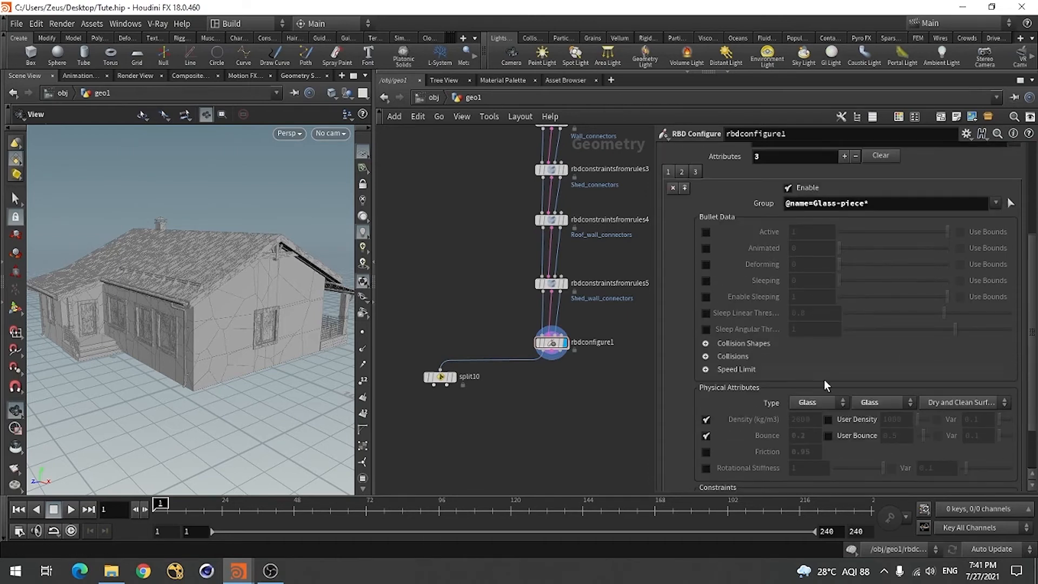
{"action": "scroll", "coordinate": [462, 290], "scroll_direction": "down", "scroll_amount": 5}
{"action": "scroll", "coordinate": [488, 350], "scroll_direction": "up", "scroll_amount": 5}
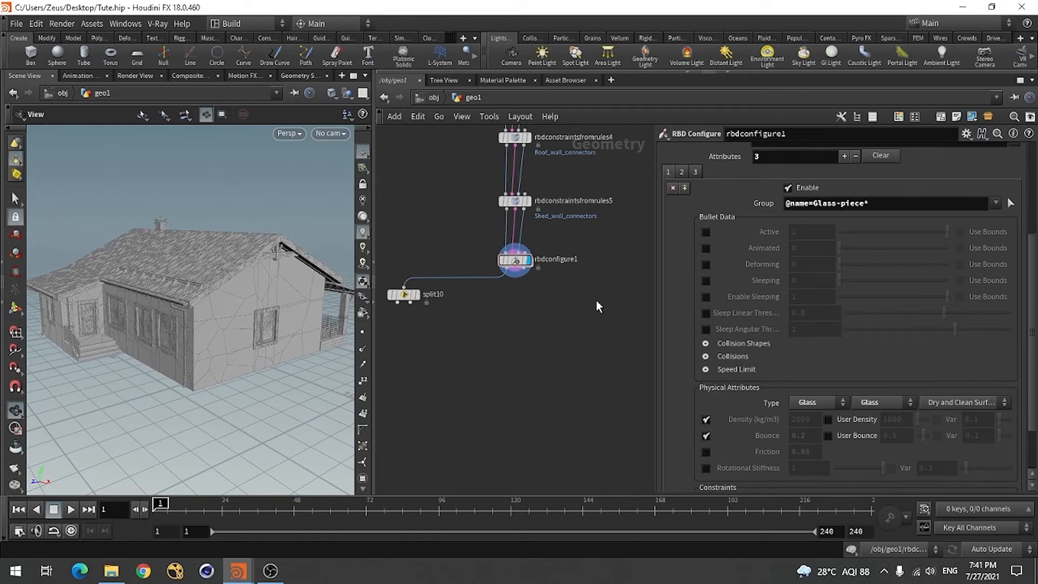
{"action": "mouse_move", "coordinate": [518, 210]}
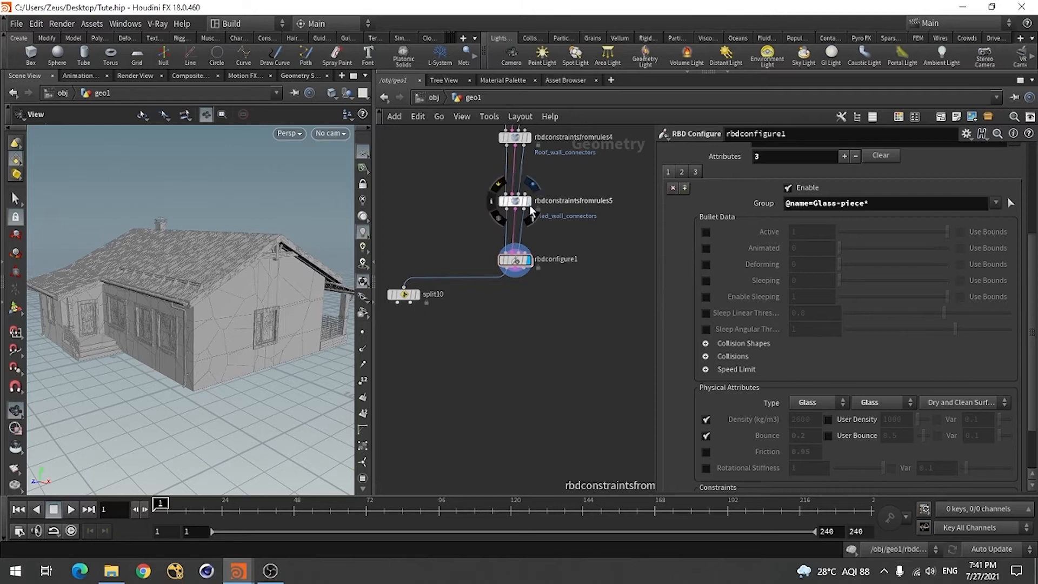
{"action": "scroll", "coordinate": [554, 362], "scroll_direction": "down", "scroll_amount": 5}
{"action": "scroll", "coordinate": [550, 259], "scroll_direction": "up", "scroll_amount": 5}
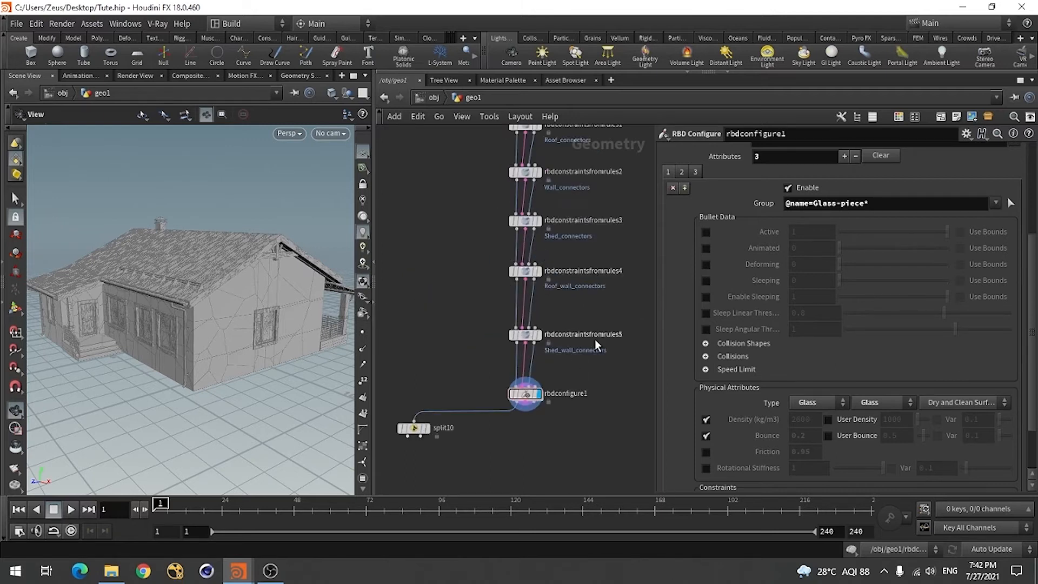
{"action": "scroll", "coordinate": [537, 283], "scroll_direction": "up", "scroll_amount": 1}
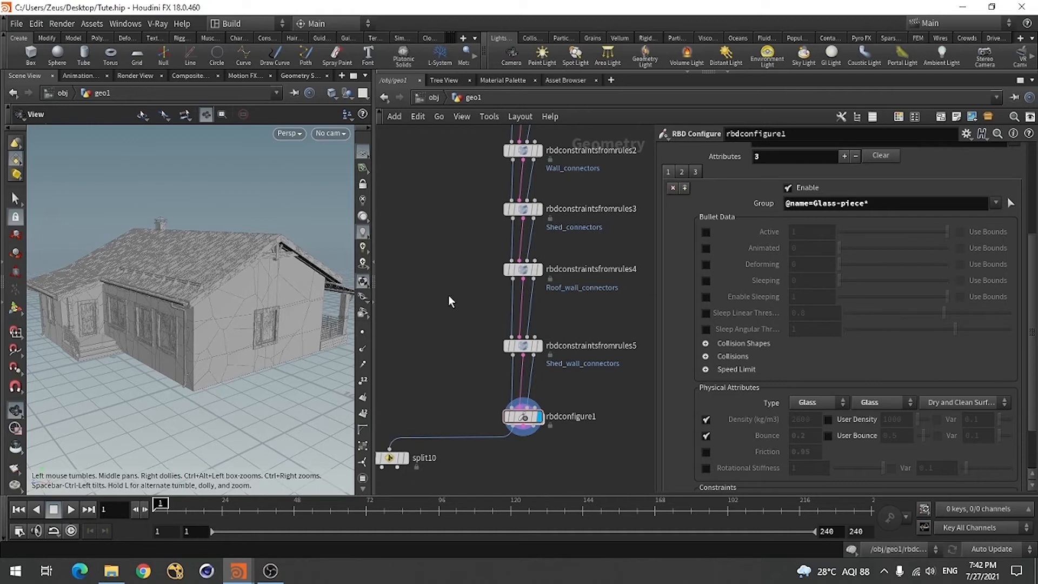
{"action": "scroll", "coordinate": [449, 332], "scroll_direction": "down", "scroll_amount": 3}
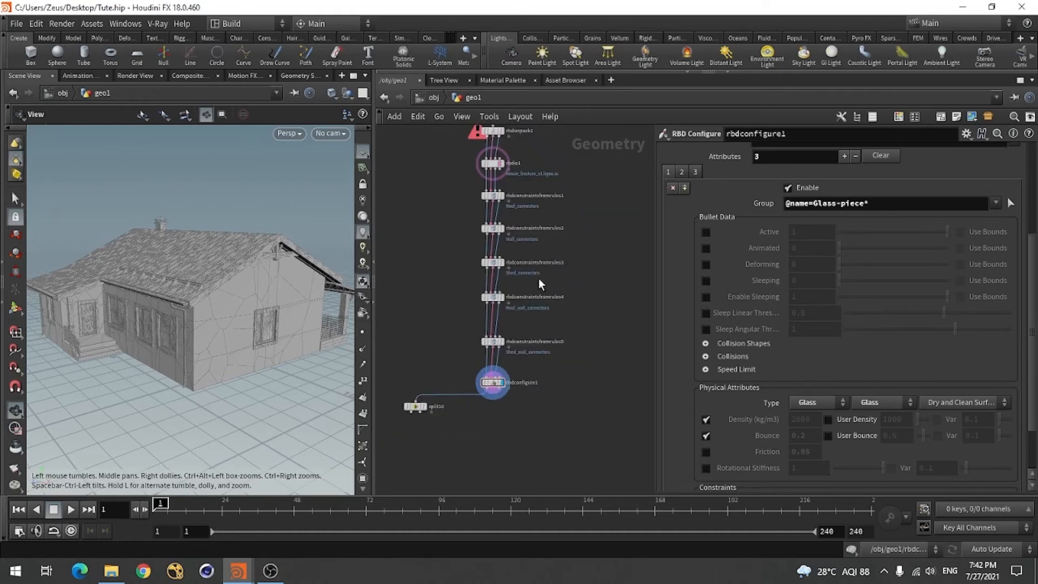
{"action": "scroll", "coordinate": [562, 235], "scroll_direction": "down", "scroll_amount": 3}
{"action": "scroll", "coordinate": [536, 350], "scroll_direction": "up", "scroll_amount": 4}
{"action": "scroll", "coordinate": [465, 342], "scroll_direction": "up", "scroll_amount": 3}
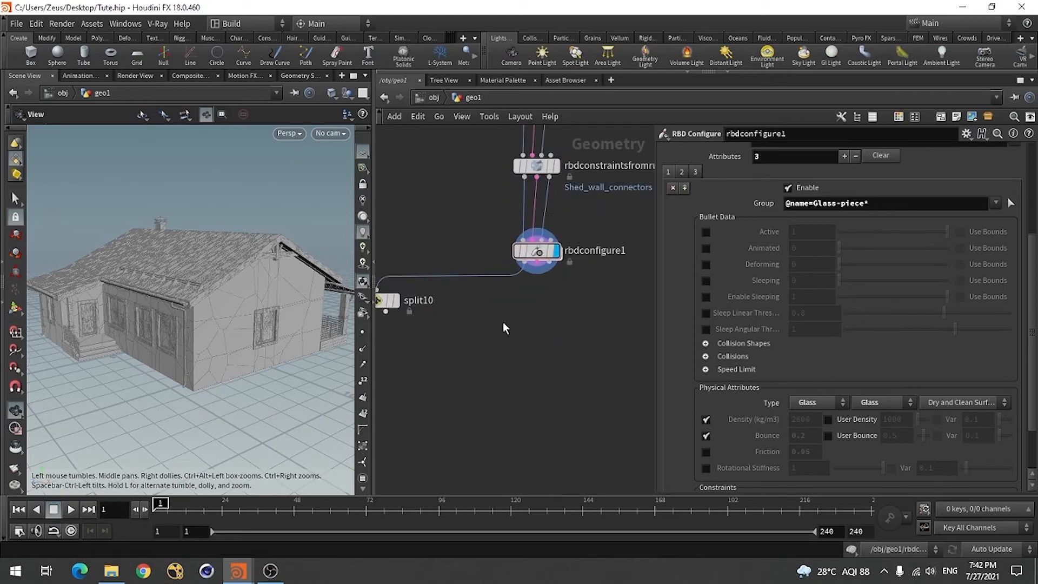
{"action": "scroll", "coordinate": [584, 391], "scroll_direction": "down", "scroll_amount": 2}
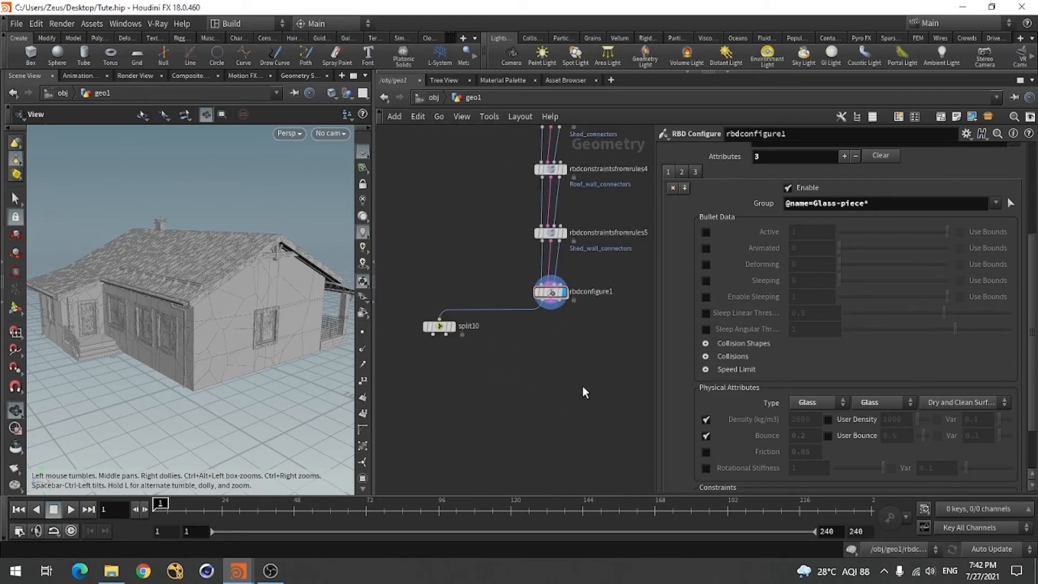
{"action": "mouse_move", "coordinate": [234, 343]}
{"action": "left_mouse_down"}
{"action": "mouse_move", "coordinate": [241, 367]}
{"action": "mouse_move", "coordinate": [226, 339]}
{"action": "left_mouse_up"}
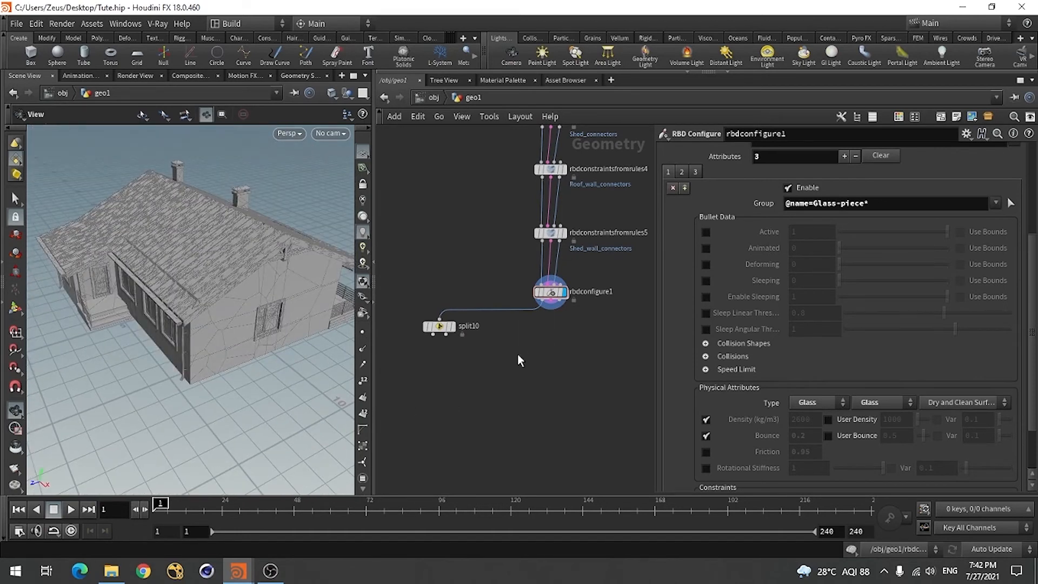
{"action": "scroll", "coordinate": [556, 358], "scroll_direction": "down", "scroll_amount": 1}
{"action": "scroll", "coordinate": [567, 340], "scroll_direction": "up", "scroll_amount": 2}
{"action": "scroll", "coordinate": [518, 376], "scroll_direction": "down", "scroll_amount": 3}
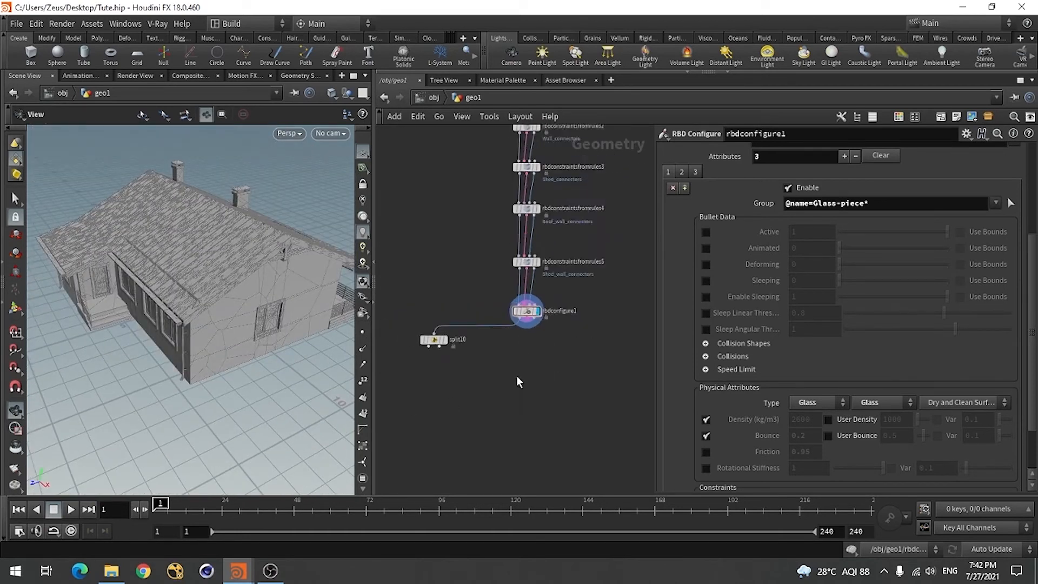
{"action": "scroll", "coordinate": [527, 335], "scroll_direction": "up", "scroll_amount": 3}
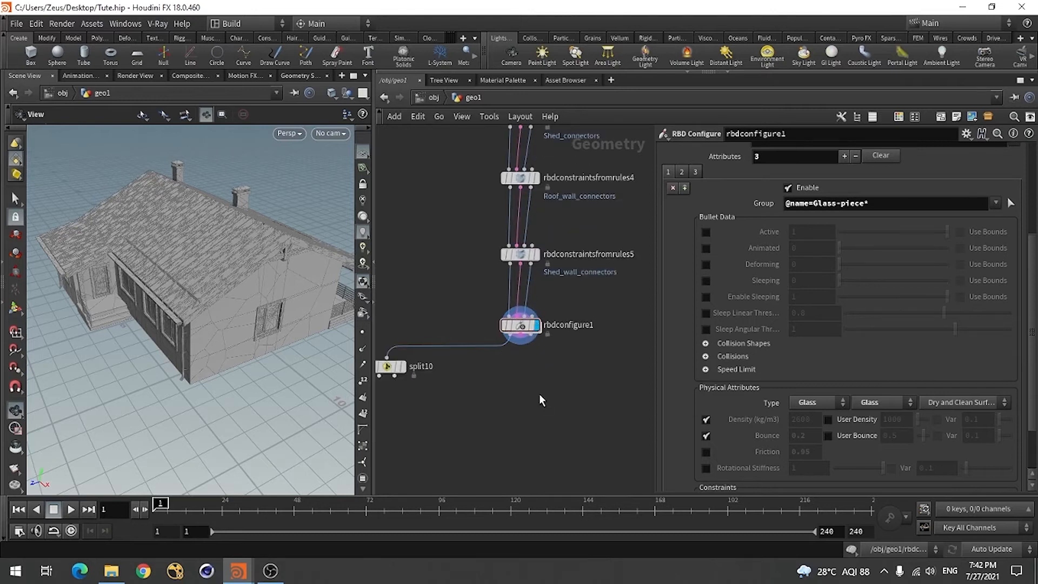
Add an RBD Constraint Properties node below rbdconfigure1
{"action": "key", "text": "Tab"}
{"action": "type", "text": "r"}
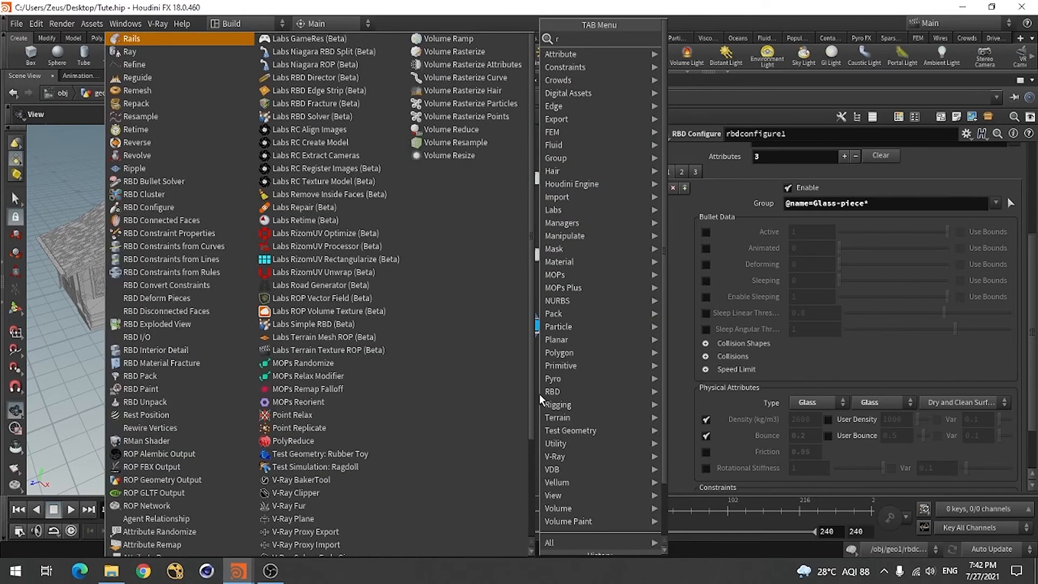
{"action": "type", "text": "bd"}
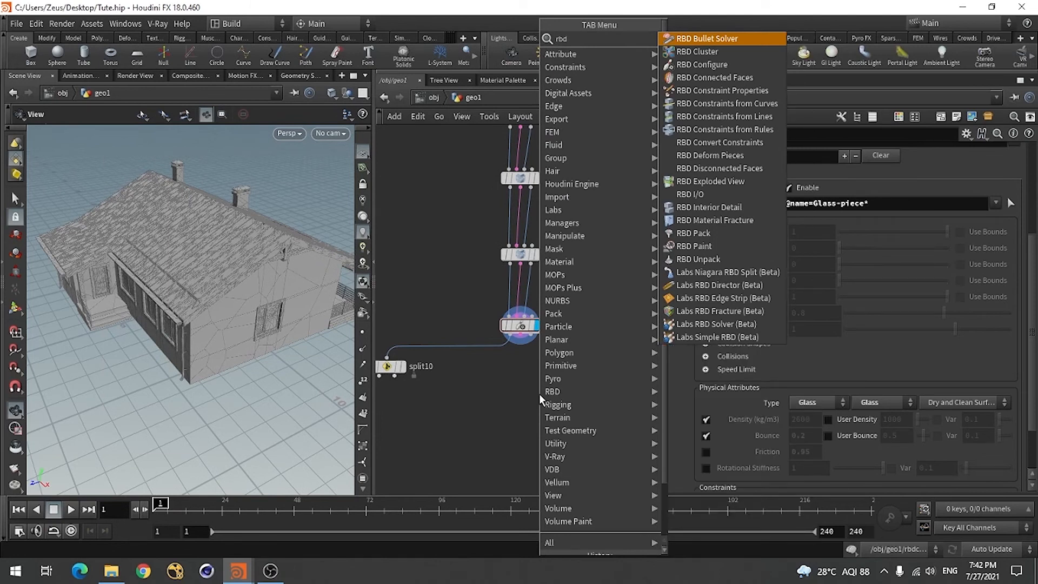
{"action": "left_click", "coordinate": [745, 92]}
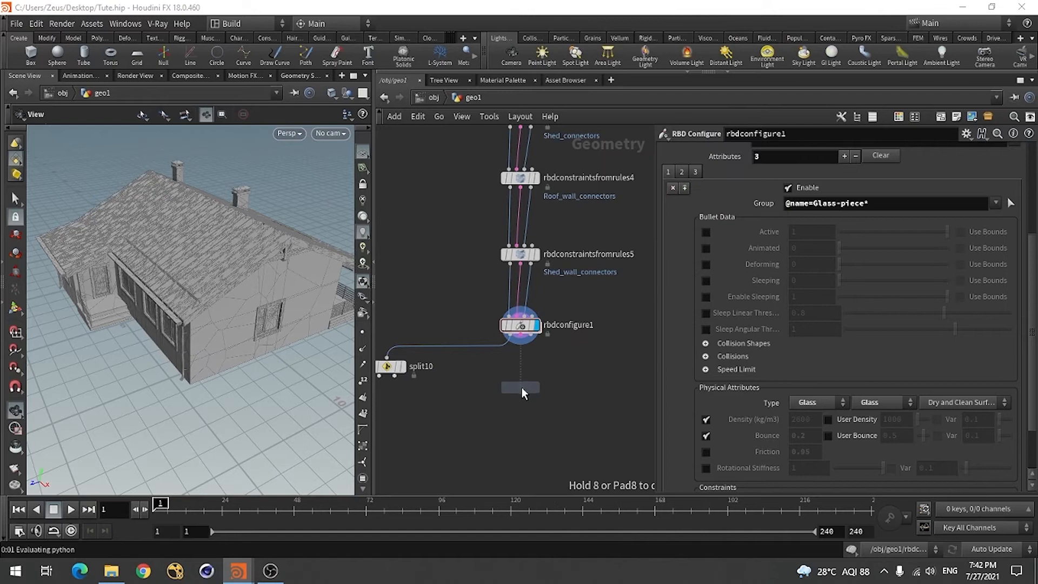
{"action": "left_click", "coordinate": [520, 383]}
Connect the three outputs of rbdconfigure1 to the matching inputs of the constraint properties node and display that node
{"action": "scroll", "coordinate": [512, 357], "scroll_direction": "up", "scroll_amount": 3}
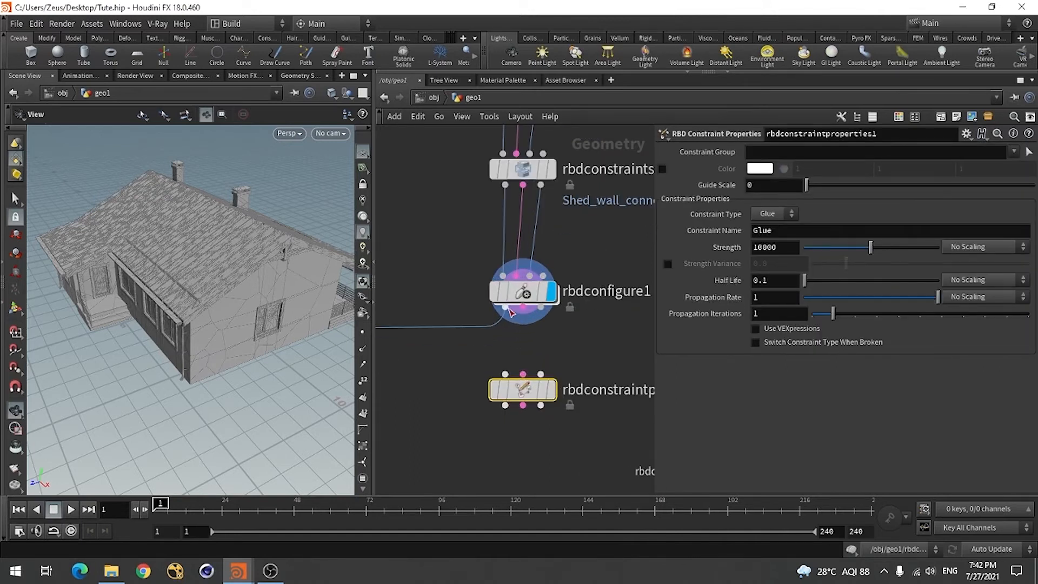
{"action": "left_click_drag", "start_coordinate": [505, 307], "coordinate": [505, 374]}
{"action": "left_click_drag", "start_coordinate": [524, 324], "coordinate": [522, 374]}
{"action": "left_click_drag", "start_coordinate": [540, 307], "coordinate": [540, 374]}
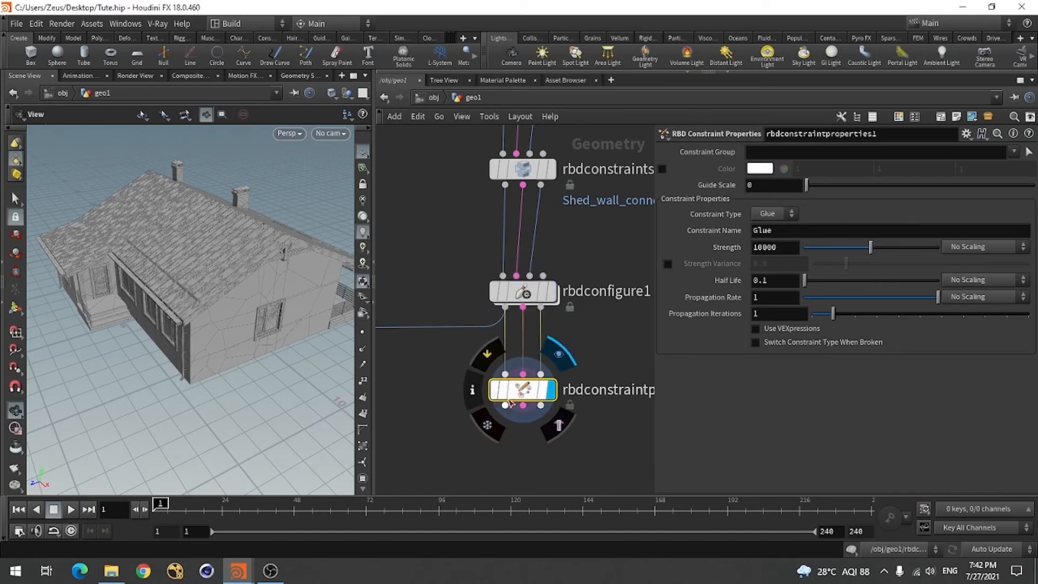
{"action": "scroll", "coordinate": [551, 398], "scroll_direction": "down", "scroll_amount": 5}
{"action": "scroll", "coordinate": [502, 437], "scroll_direction": "up", "scroll_amount": 4}
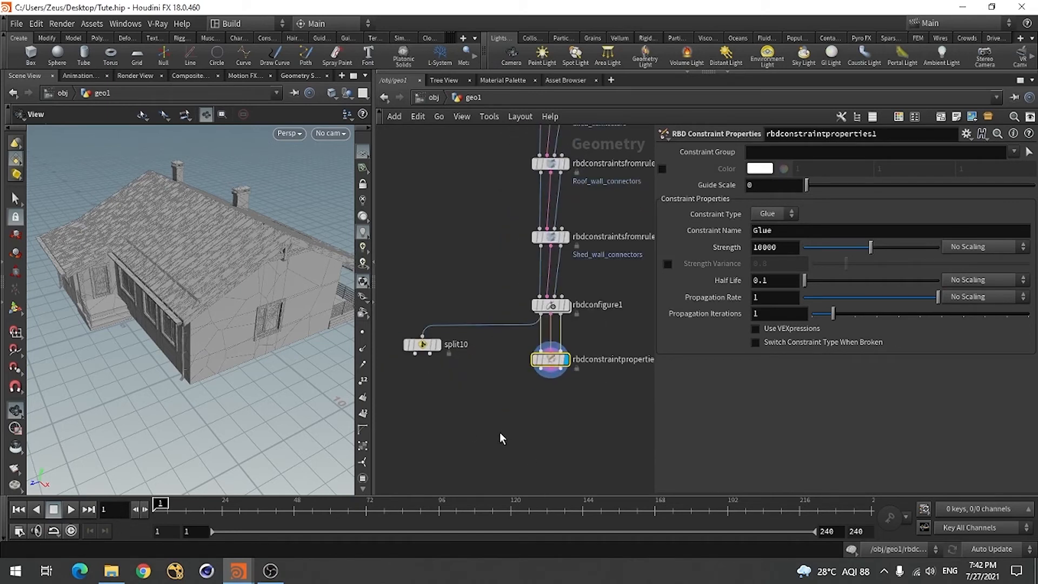
Move split10 lower in the network and feed it from the constraint output of rbdconstraintproperties1
{"action": "left_click_drag", "start_coordinate": [426, 349], "coordinate": [428, 431]}
{"action": "left_click", "coordinate": [424, 416]}
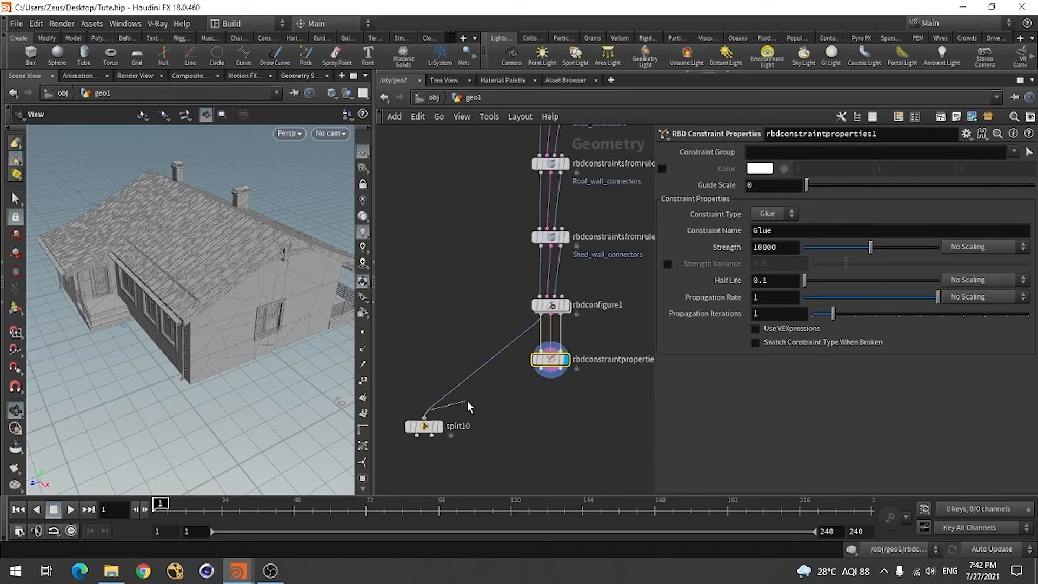
{"action": "left_click", "coordinate": [549, 376]}
{"action": "left_click_drag", "start_coordinate": [427, 429], "coordinate": [426, 416]}
Set the constraint group of rbdconstraintproperties1 to Roof_connectors
{"action": "scroll", "coordinate": [489, 388], "scroll_direction": "down", "scroll_amount": 6}
{"action": "scroll", "coordinate": [511, 270], "scroll_direction": "up", "scroll_amount": 6}
{"action": "scroll", "coordinate": [476, 311], "scroll_direction": "down", "scroll_amount": 1}
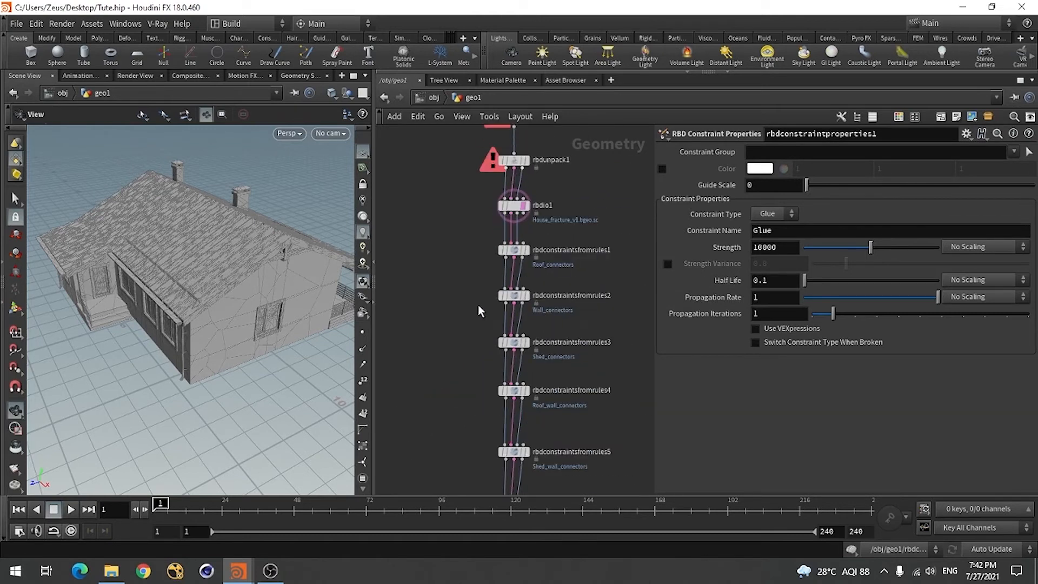
{"action": "scroll", "coordinate": [486, 259], "scroll_direction": "up", "scroll_amount": 3}
{"action": "scroll", "coordinate": [512, 378], "scroll_direction": "down", "scroll_amount": 5}
{"action": "scroll", "coordinate": [514, 400], "scroll_direction": "up", "scroll_amount": 5}
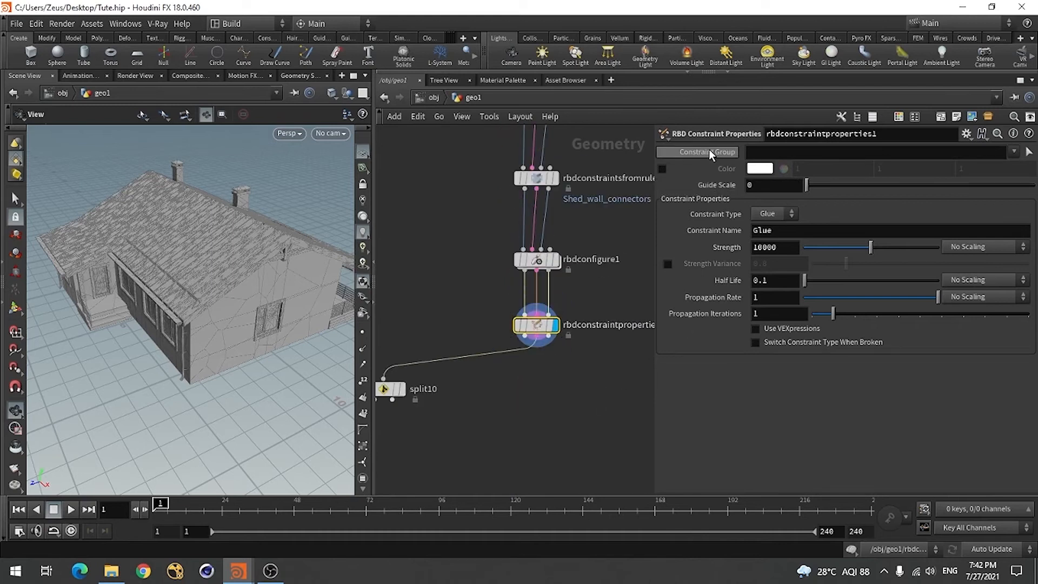
{"action": "left_click", "coordinate": [1013, 152]}
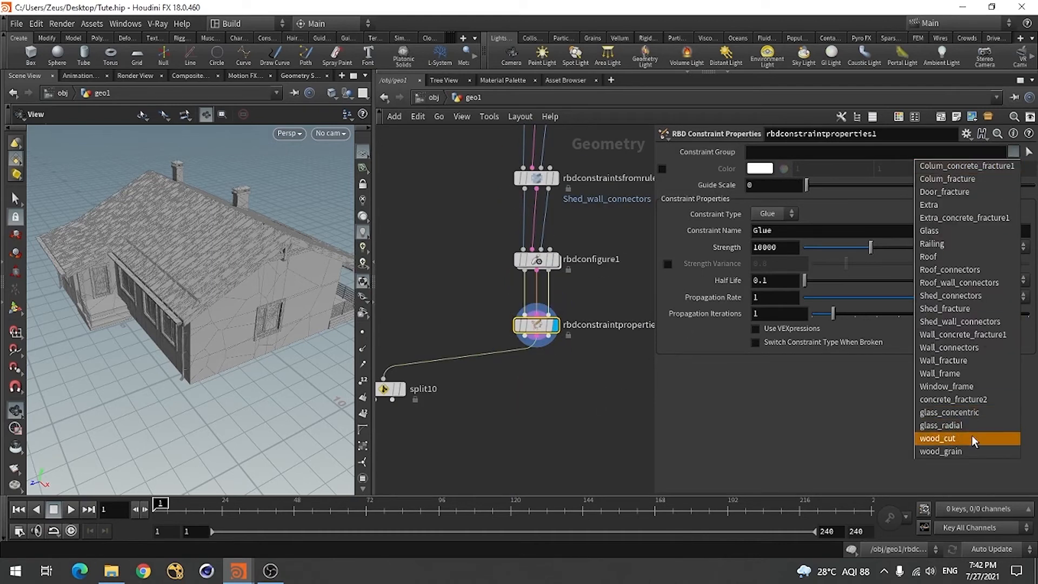
{"action": "left_click", "coordinate": [950, 269]}
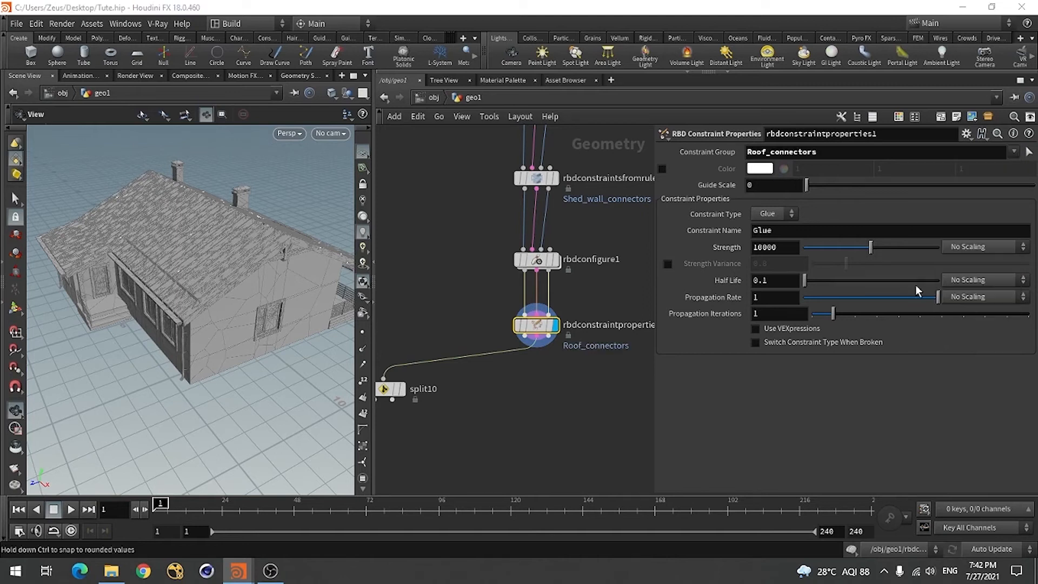
Enable the color of the roof constraints and make it yellow-green (0.577957, 1, 0)
{"action": "left_click", "coordinate": [661, 169]}
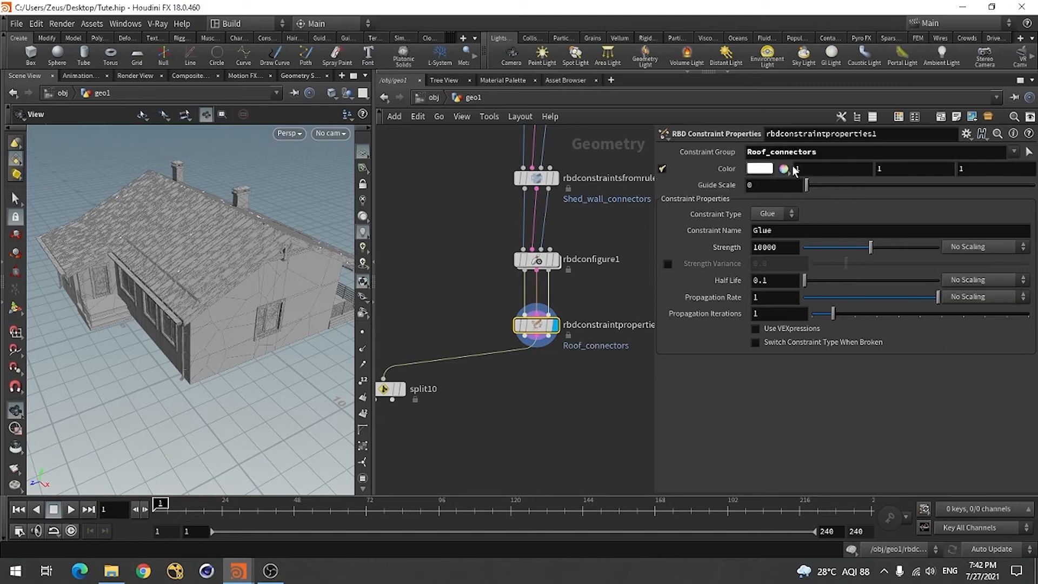
{"action": "left_click", "coordinate": [784, 169]}
{"action": "left_click_drag", "start_coordinate": [653, 91], "coordinate": [635, 61]}
{"action": "left_click", "coordinate": [942, 33]}
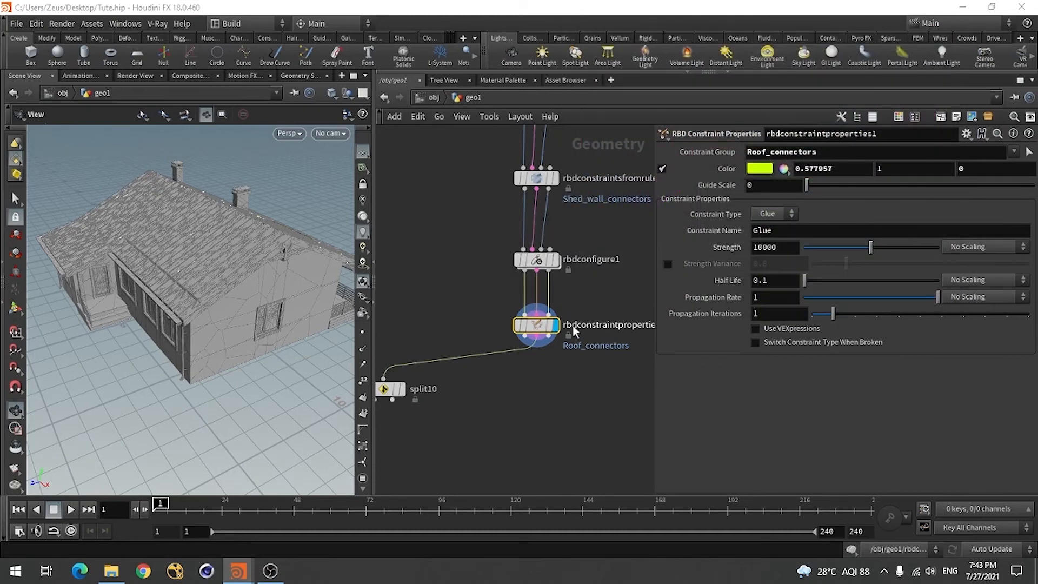
Set split10's group to Roof_connectors, copied from the constraint properties node, and display the split result
{"action": "scroll", "coordinate": [605, 317], "scroll_direction": "down", "scroll_amount": 2}
{"action": "left_click", "coordinate": [421, 376]}
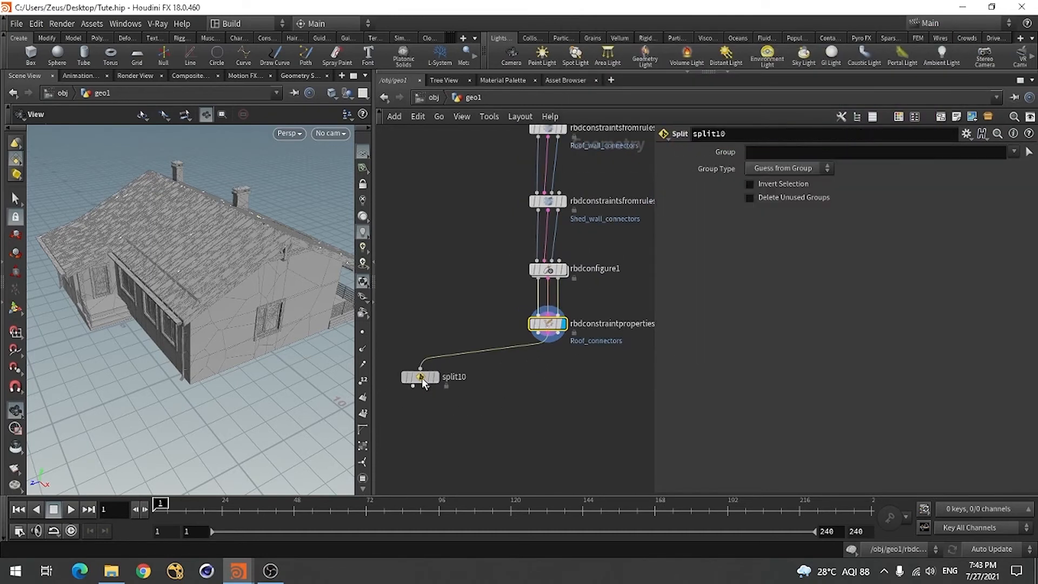
{"action": "left_click", "coordinate": [543, 328]}
{"action": "double_click", "coordinate": [838, 153]}
{"action": "key", "text": "ctrl+c"}
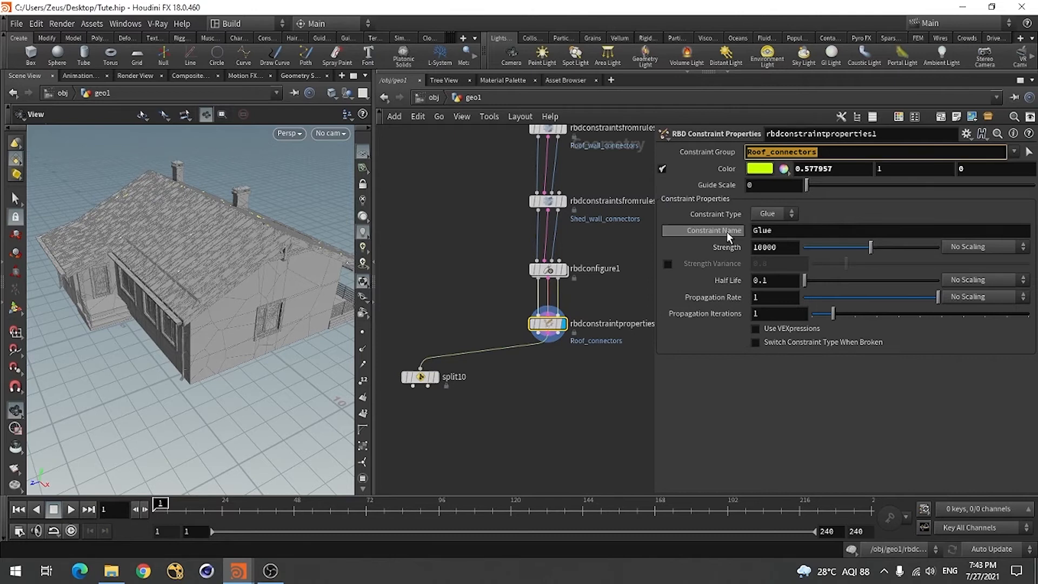
{"action": "left_click", "coordinate": [420, 377]}
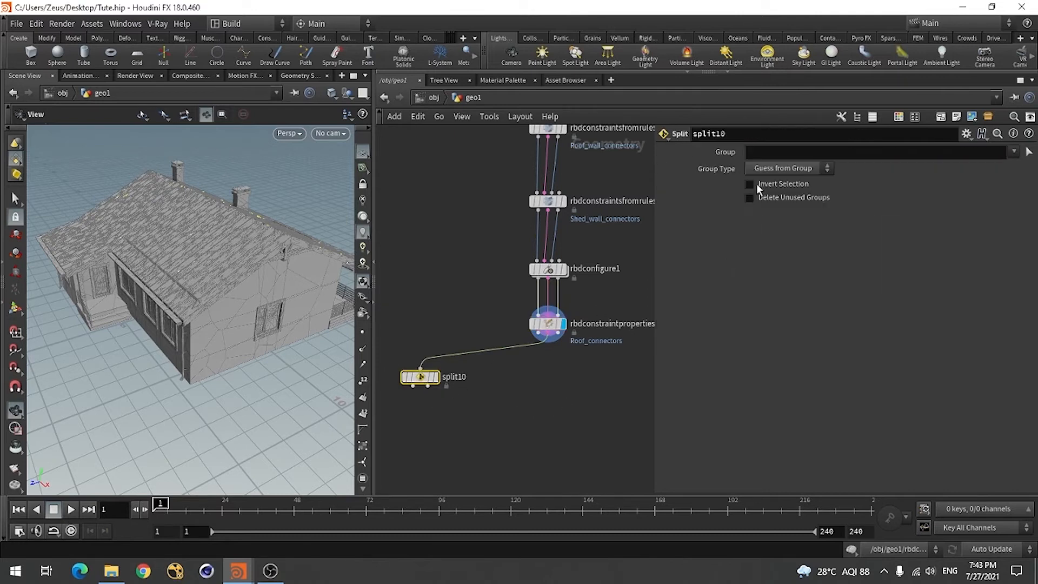
{"action": "left_click", "coordinate": [771, 152]}
{"action": "key", "text": "ctrl+v"}
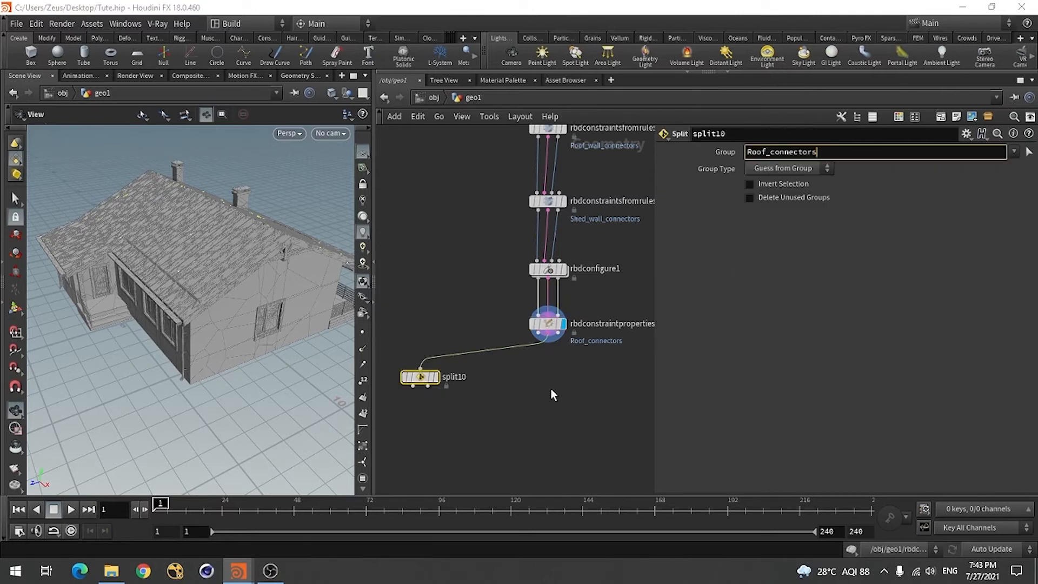
{"action": "left_click", "coordinate": [436, 377]}
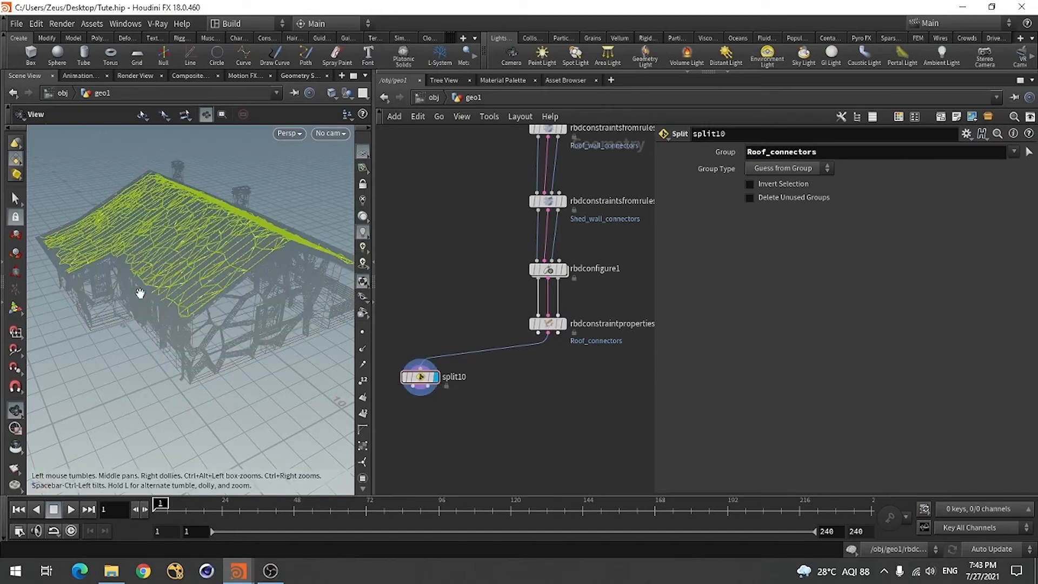
{"action": "mouse_move", "coordinate": [139, 293]}
{"action": "left_mouse_down"}
{"action": "mouse_move", "coordinate": [225, 318]}
{"action": "mouse_move", "coordinate": [131, 297]}
{"action": "mouse_move", "coordinate": [142, 301]}
{"action": "left_mouse_up"}
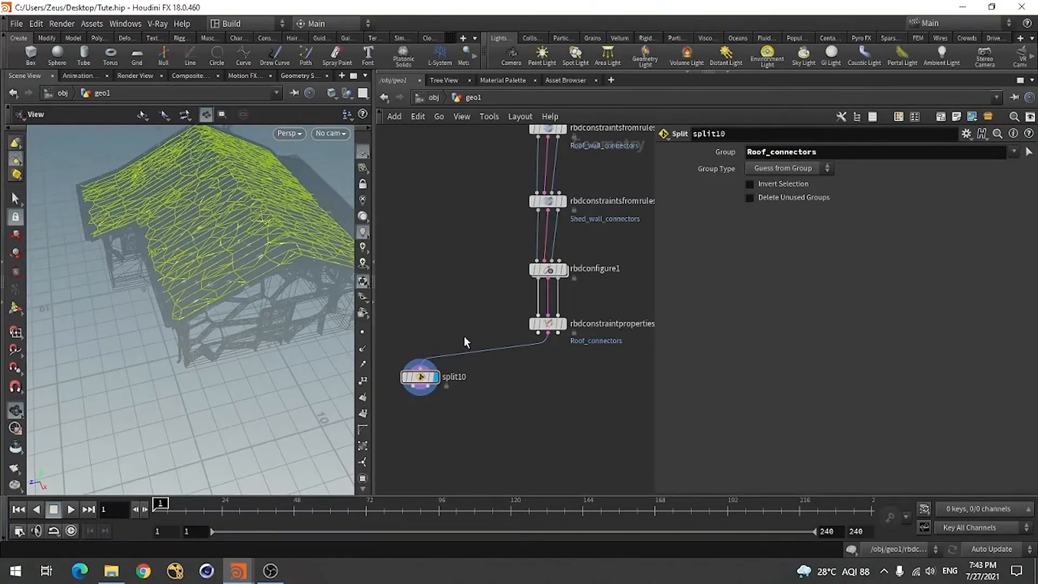
{"action": "left_click", "coordinate": [549, 325]}
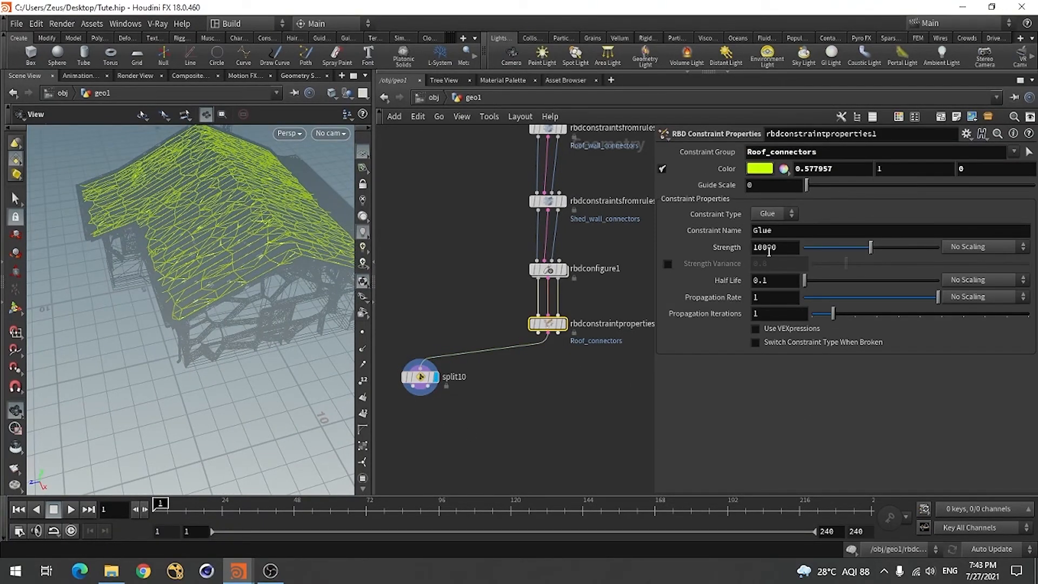
Set the glue strength of the roof connector constraints in rbdconstraintproperties1 to 1000
{"action": "double_click", "coordinate": [768, 249]}
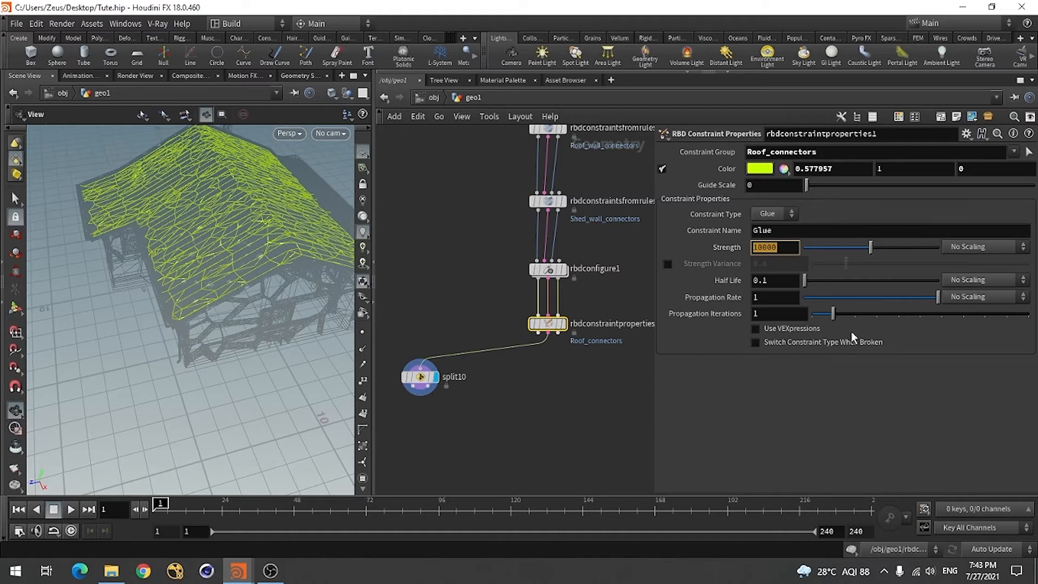
{"action": "left_click", "coordinate": [782, 253]}
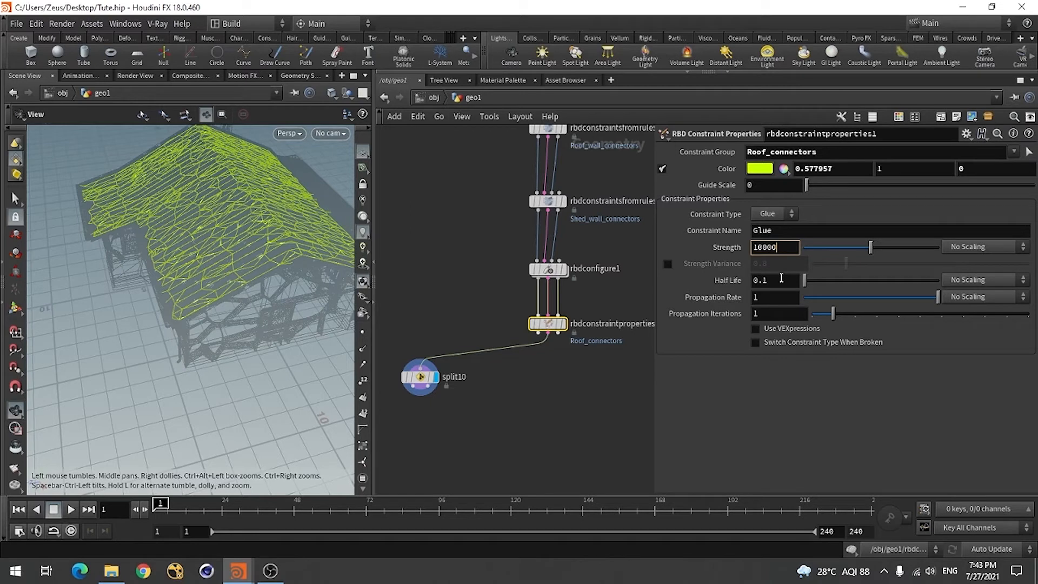
{"action": "key", "text": "BackSpace"}
{"action": "left_click", "coordinate": [531, 478]}
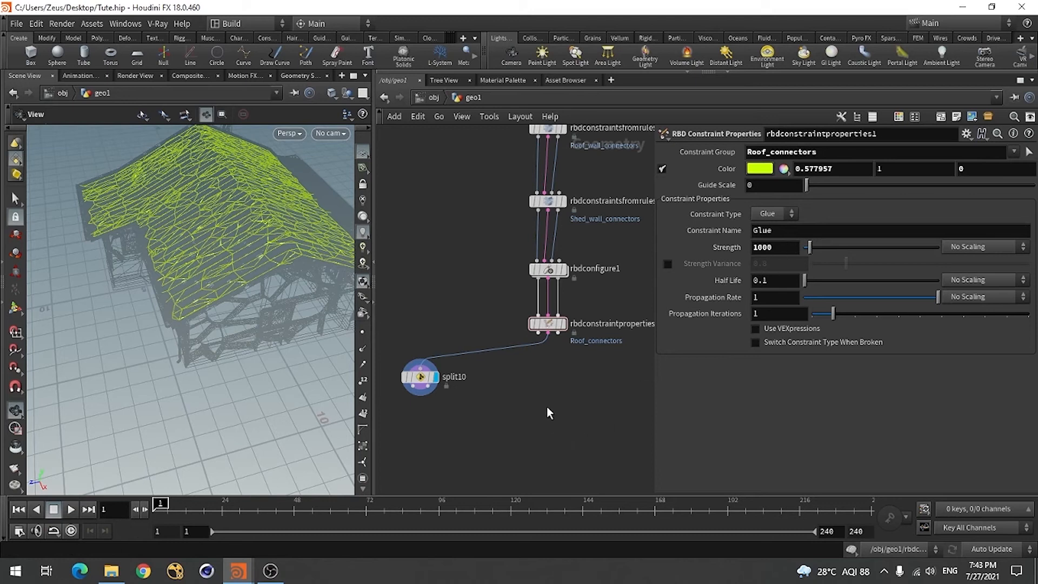
Add a second RBD Constraint Properties node below rbdconstraintproperties1, feed it from that node's outputs, and display it
{"action": "key", "text": "Tab"}
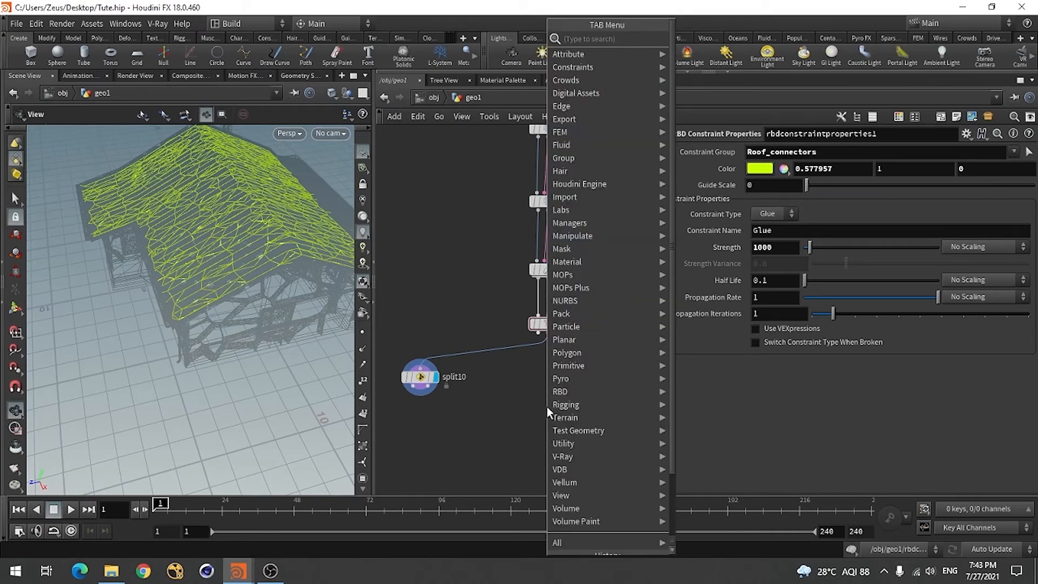
{"action": "type", "text": "rbd"}
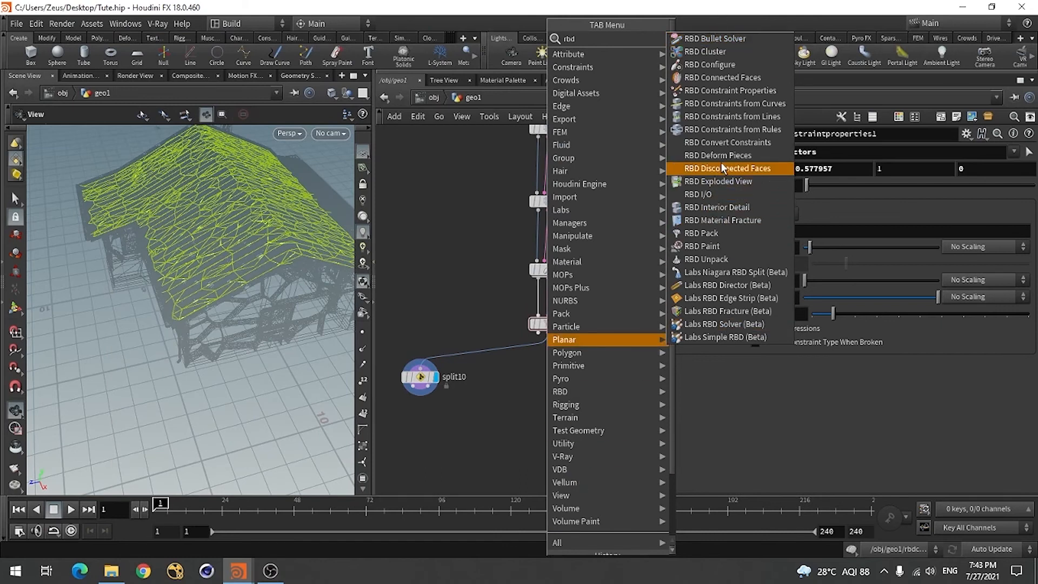
{"action": "left_click", "coordinate": [728, 89]}
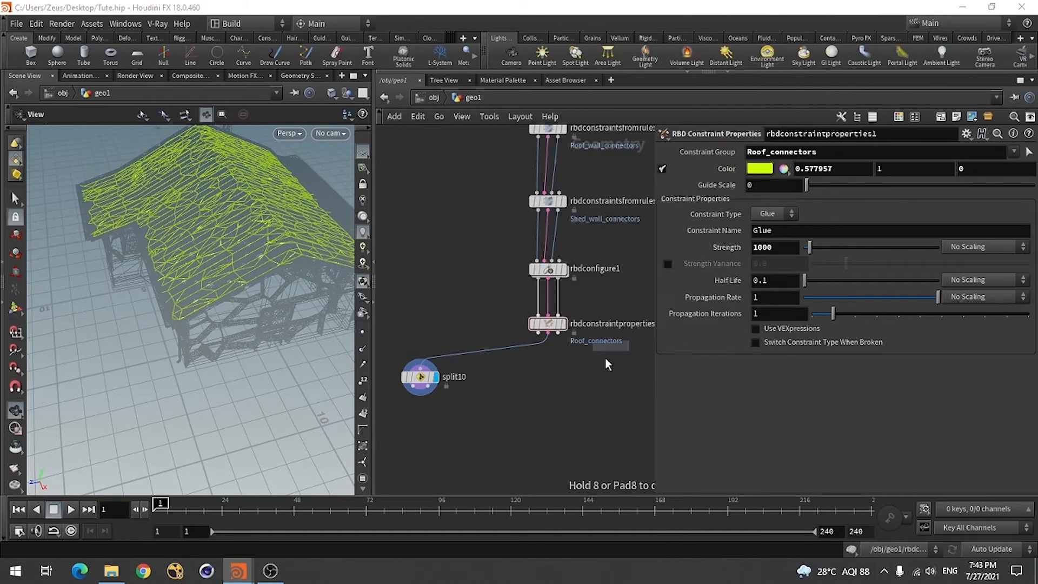
{"action": "left_click", "coordinate": [547, 389]}
{"action": "scroll", "coordinate": [540, 384], "scroll_direction": "up", "scroll_amount": 4}
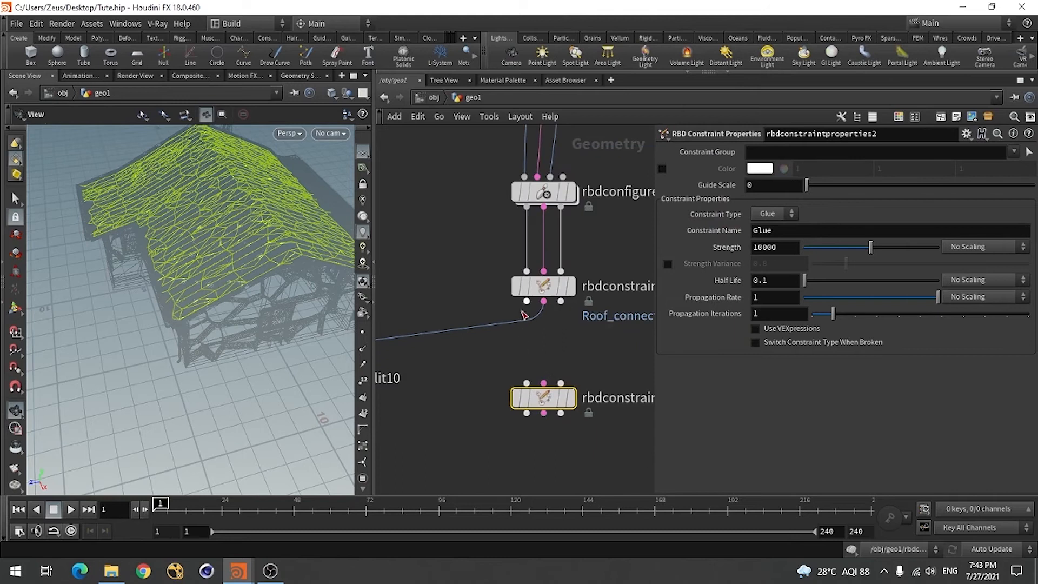
{"action": "left_click_drag", "start_coordinate": [543, 301], "coordinate": [543, 383]}
{"action": "left_click", "coordinate": [570, 398]}
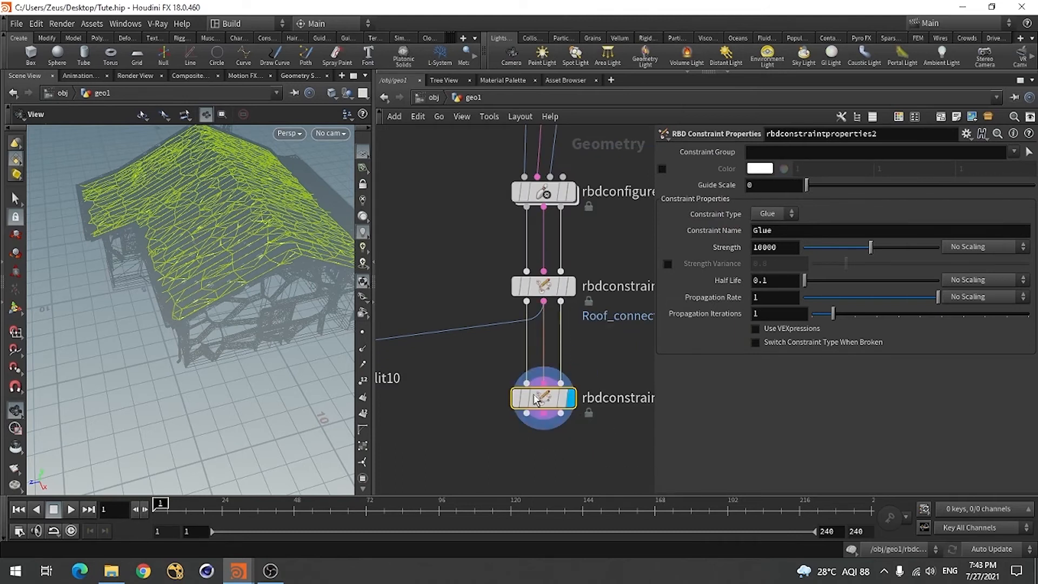
Examine the chain of connector constraint nodes in the network and view the house from a lower angle
{"action": "key", "text": "h"}
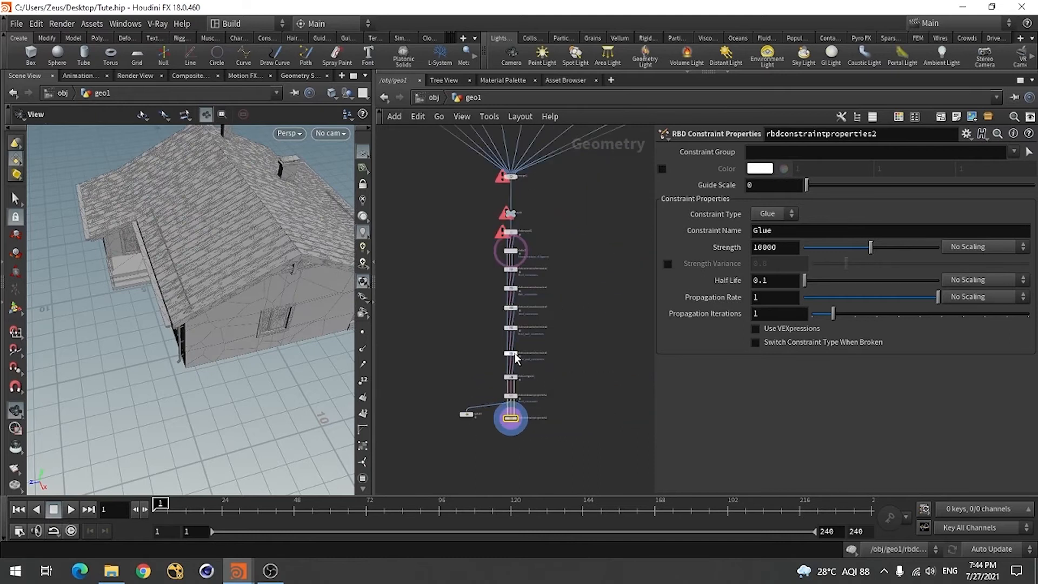
{"action": "scroll", "coordinate": [511, 320], "scroll_direction": "up", "scroll_amount": 2}
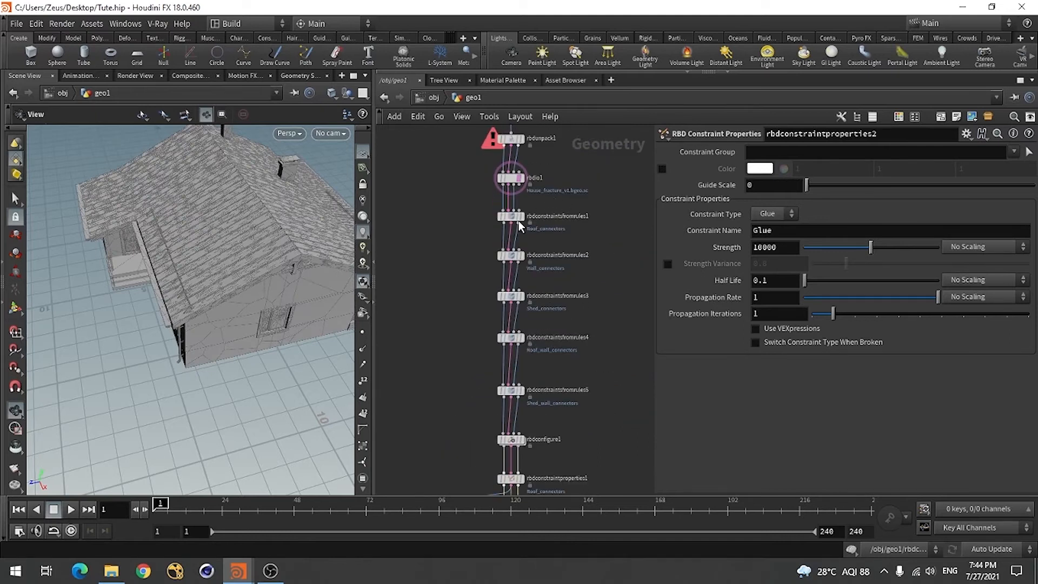
{"action": "scroll", "coordinate": [523, 238], "scroll_direction": "down", "scroll_amount": 4}
{"action": "scroll", "coordinate": [520, 393], "scroll_direction": "up", "scroll_amount": 5}
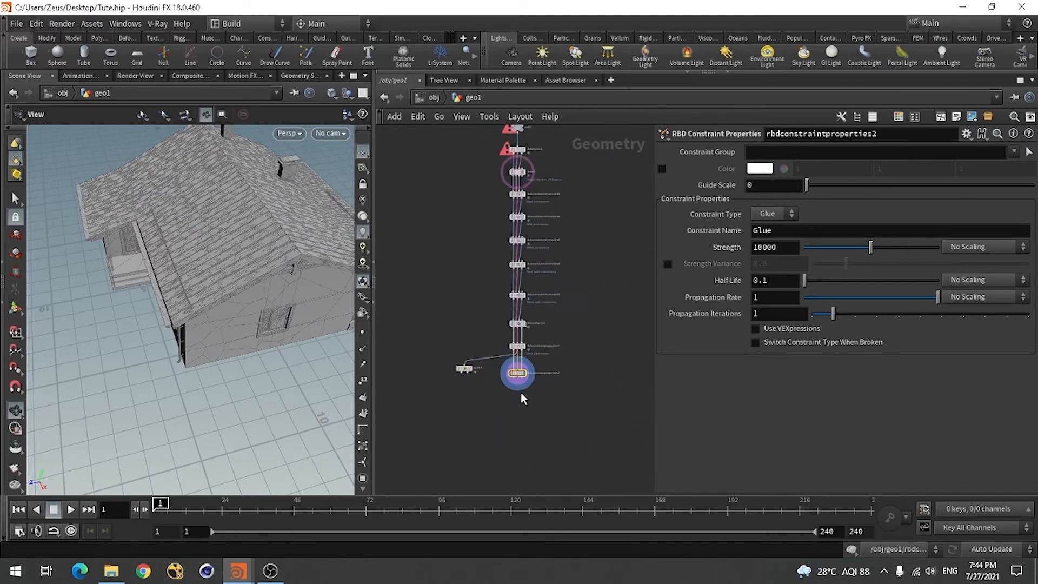
{"action": "scroll", "coordinate": [535, 400], "scroll_direction": "down", "scroll_amount": 3}
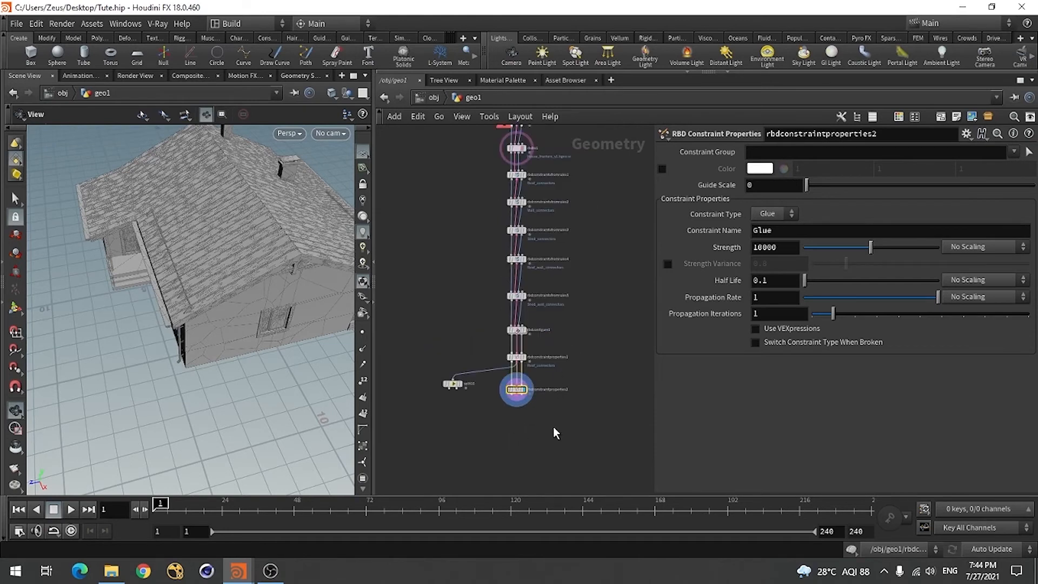
{"action": "scroll", "coordinate": [501, 385], "scroll_direction": "up", "scroll_amount": 3}
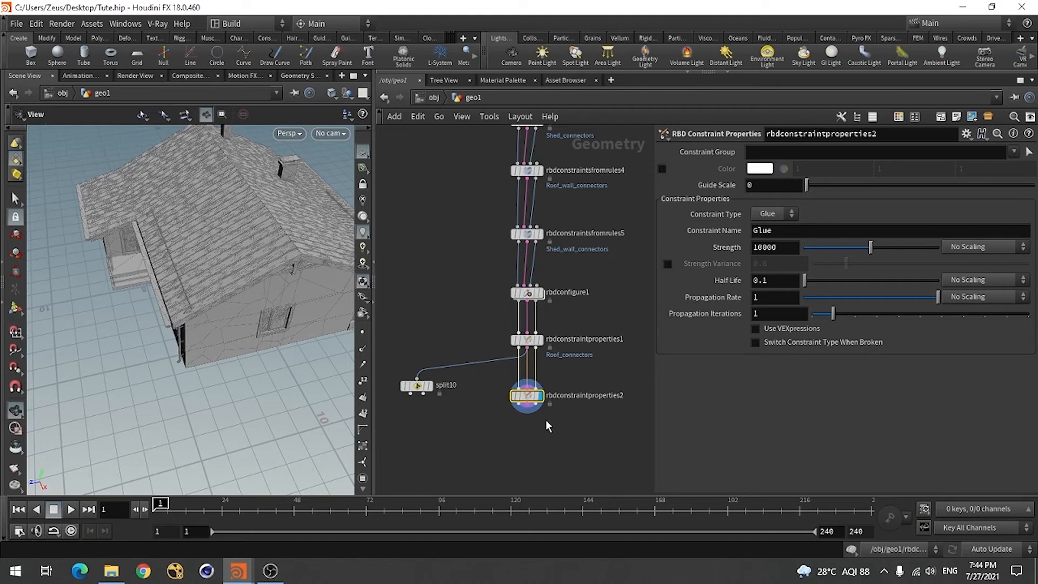
{"action": "scroll", "coordinate": [546, 420], "scroll_direction": "up", "scroll_amount": 3}
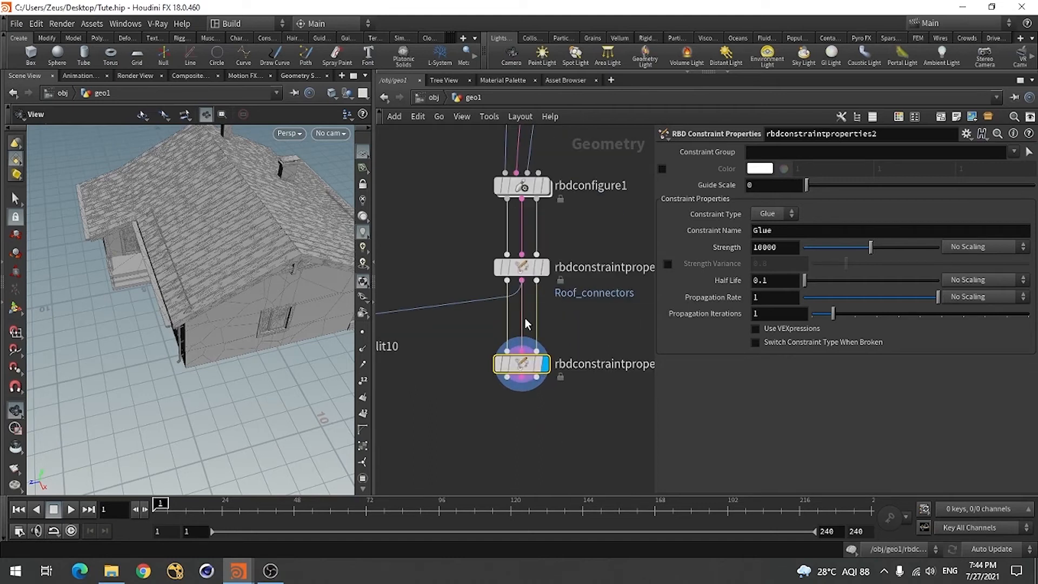
{"action": "scroll", "coordinate": [527, 324], "scroll_direction": "down", "scroll_amount": 3}
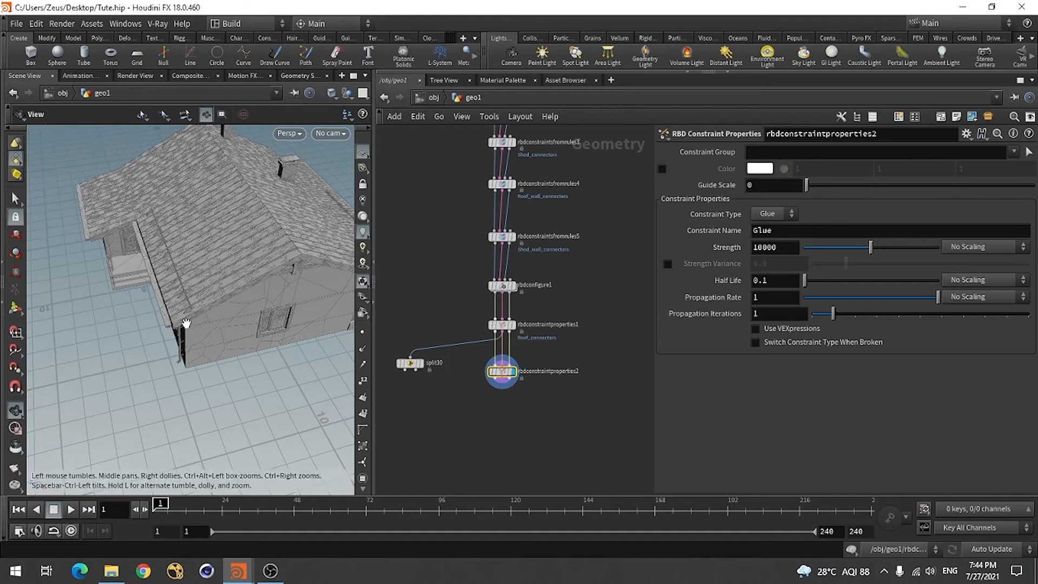
{"action": "left_click_drag", "start_coordinate": [186, 323], "coordinate": [203, 294]}
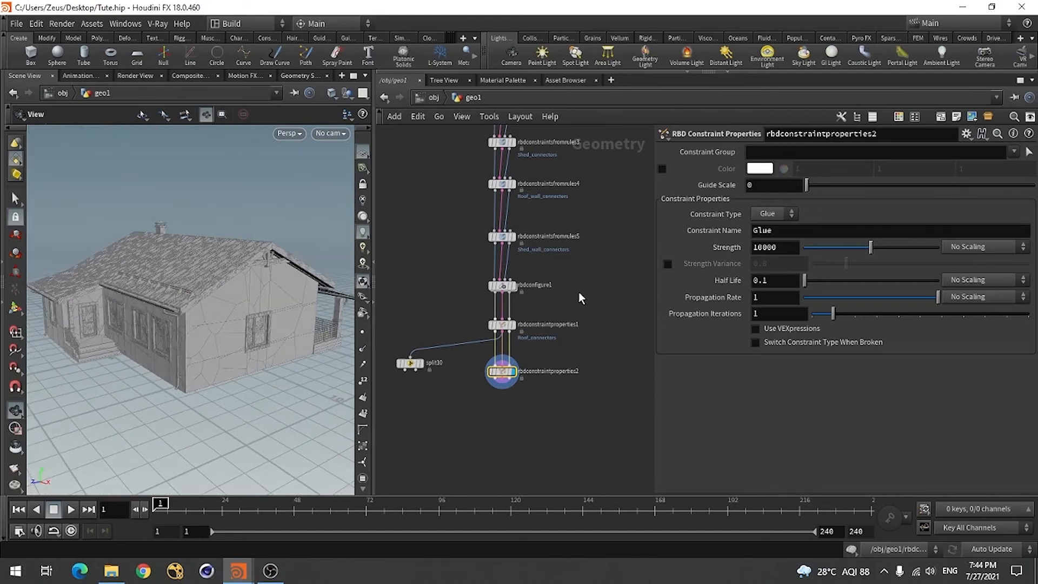
Set the constraint group of rbdconstraintproperties2 to Wall_connectors and give its constraints an enabled blue color (0, 0.478938, 1)
{"action": "left_click", "coordinate": [1013, 151]}
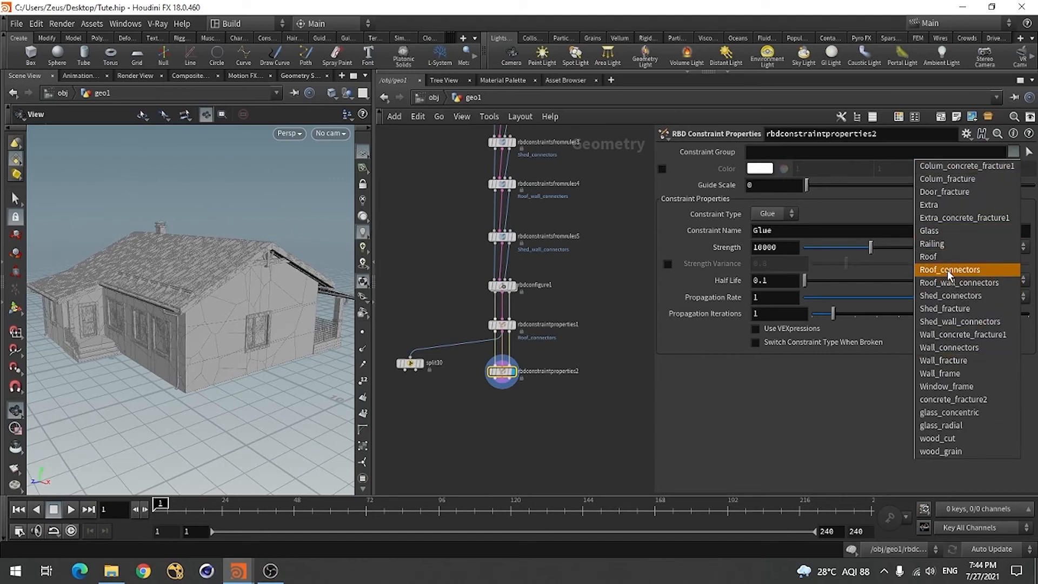
{"action": "left_click", "coordinate": [943, 348]}
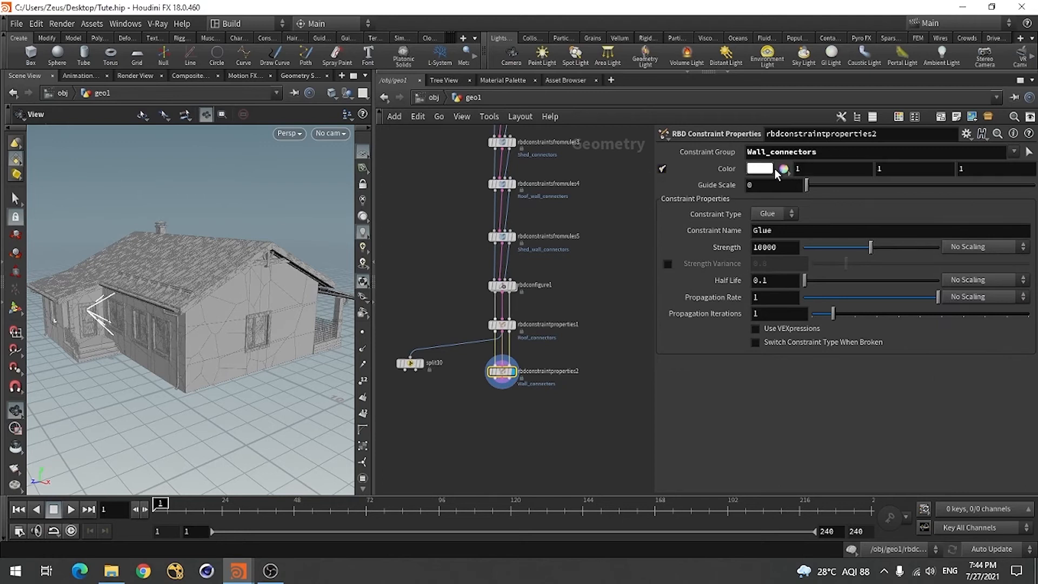
{"action": "left_click", "coordinate": [760, 168]}
{"action": "left_click_drag", "start_coordinate": [595, 124], "coordinate": [582, 160]}
{"action": "left_click", "coordinate": [941, 33]}
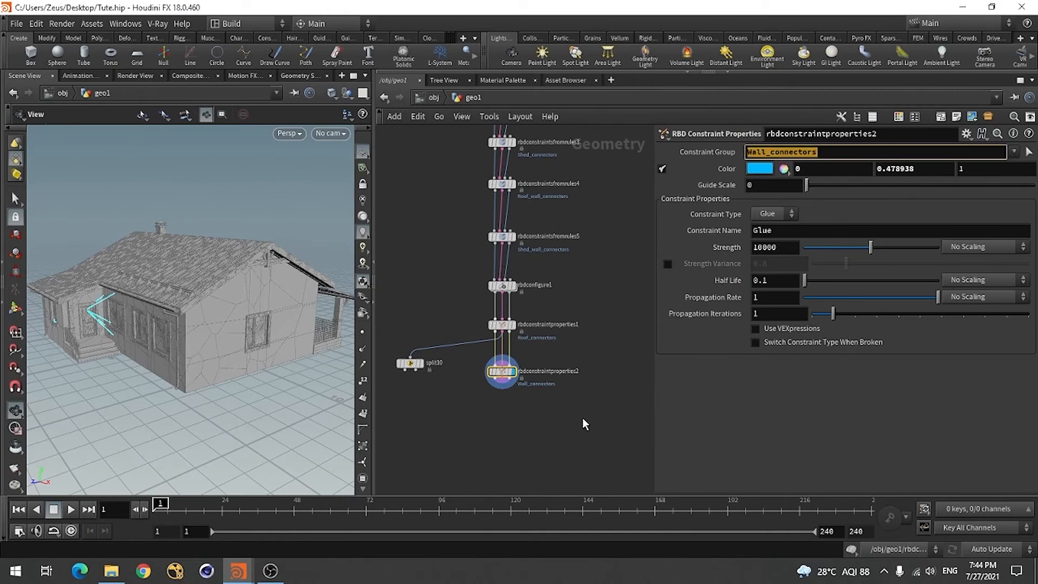
Set split10's group to Wall_connectors, copied from the second constraint properties node
{"action": "left_click", "coordinate": [412, 362]}
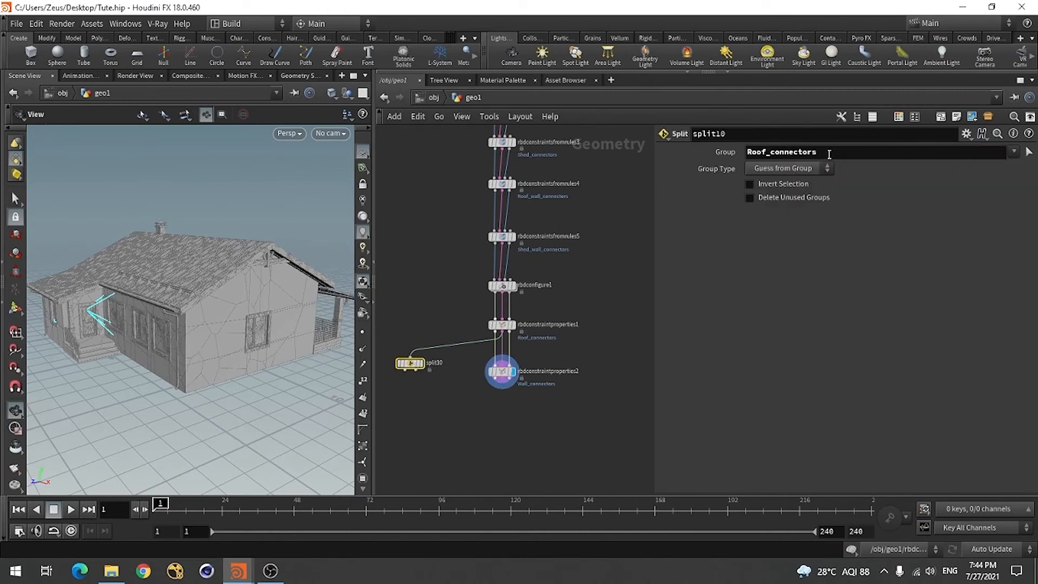
{"action": "left_click_drag", "start_coordinate": [829, 154], "coordinate": [738, 159]}
{"action": "type", "text": "Wall_connectors"}
{"action": "left_click", "coordinate": [795, 327]}
Rewire split10 to the constraint output of rbdconstraintproperties2, move it lower in the network, and display the split wall constraints
{"action": "scroll", "coordinate": [445, 435], "scroll_direction": "up", "scroll_amount": 1}
{"action": "left_click", "coordinate": [403, 344]}
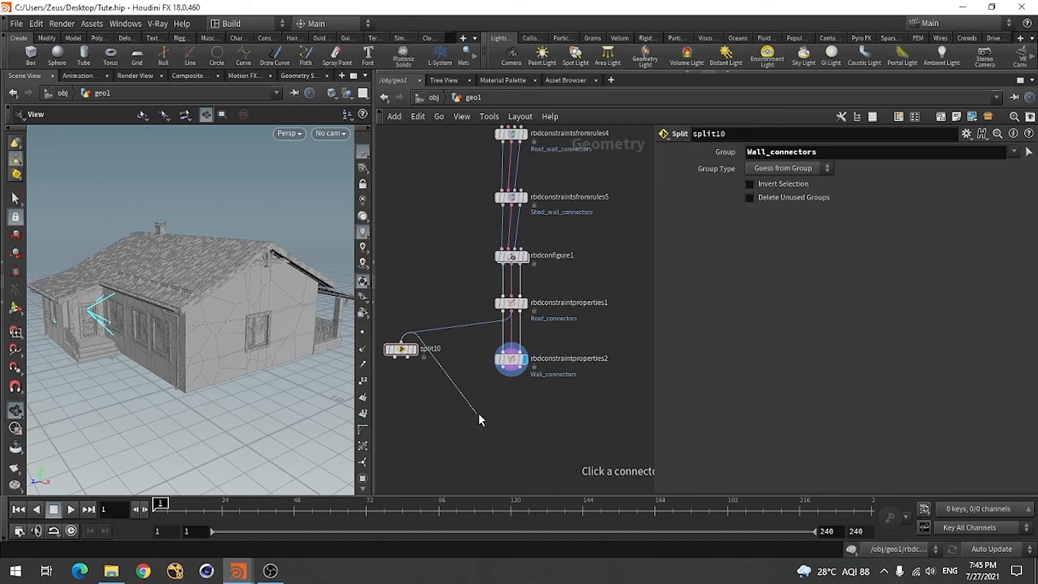
{"action": "left_click", "coordinate": [507, 381]}
{"action": "left_click_drag", "start_coordinate": [402, 354], "coordinate": [411, 412]}
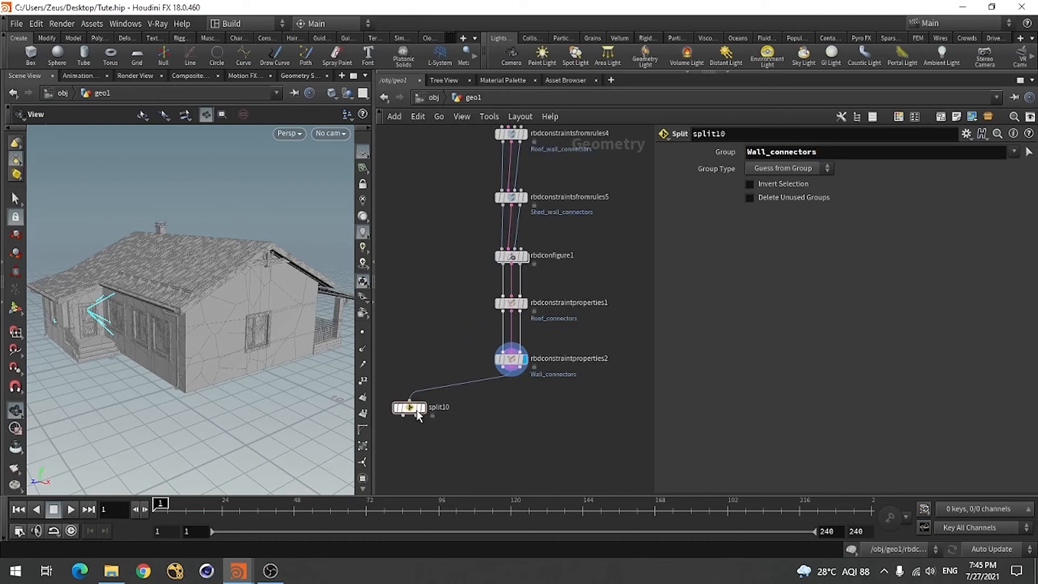
{"action": "left_click", "coordinate": [421, 407]}
{"action": "left_click_drag", "start_coordinate": [266, 374], "coordinate": [162, 354]}
Set the glue strength of the wall connector constraints in rbdconstraintproperties2 to 20000
{"action": "left_click", "coordinate": [511, 359]}
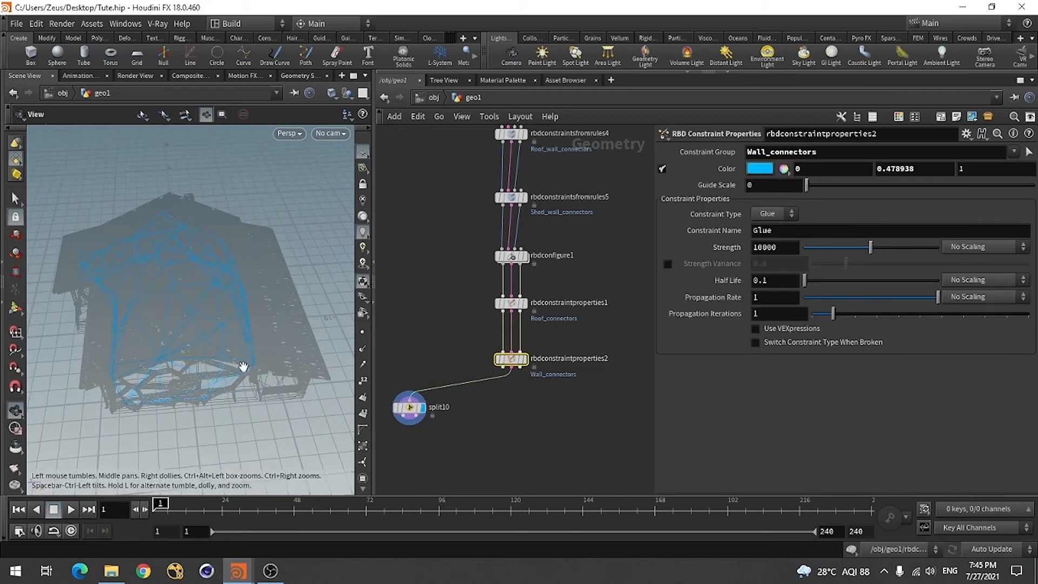
{"action": "left_click_drag", "start_coordinate": [757, 249], "coordinate": [745, 255]}
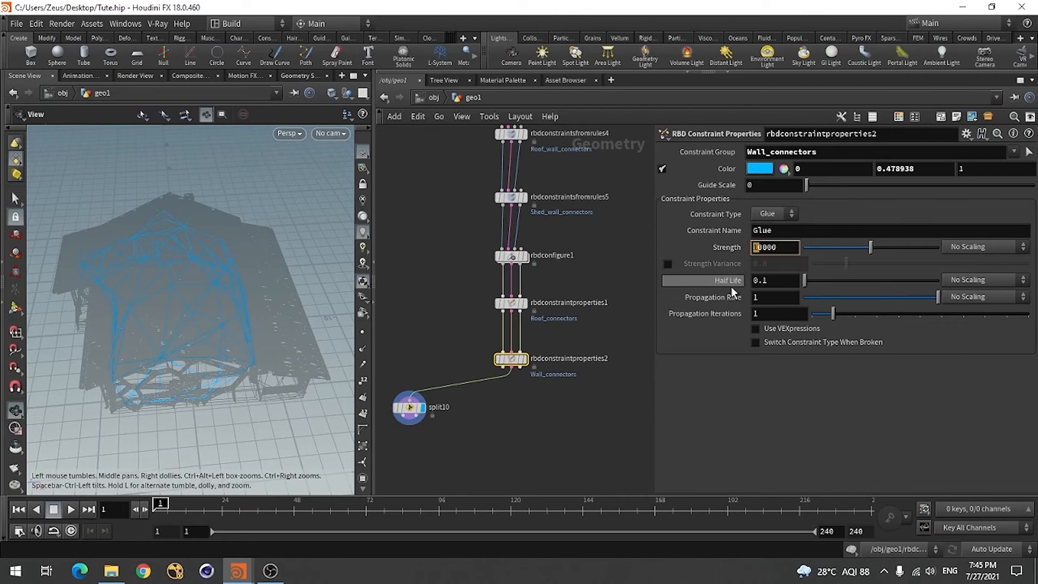
{"action": "type", "text": "2"}
{"action": "key", "text": "Return"}
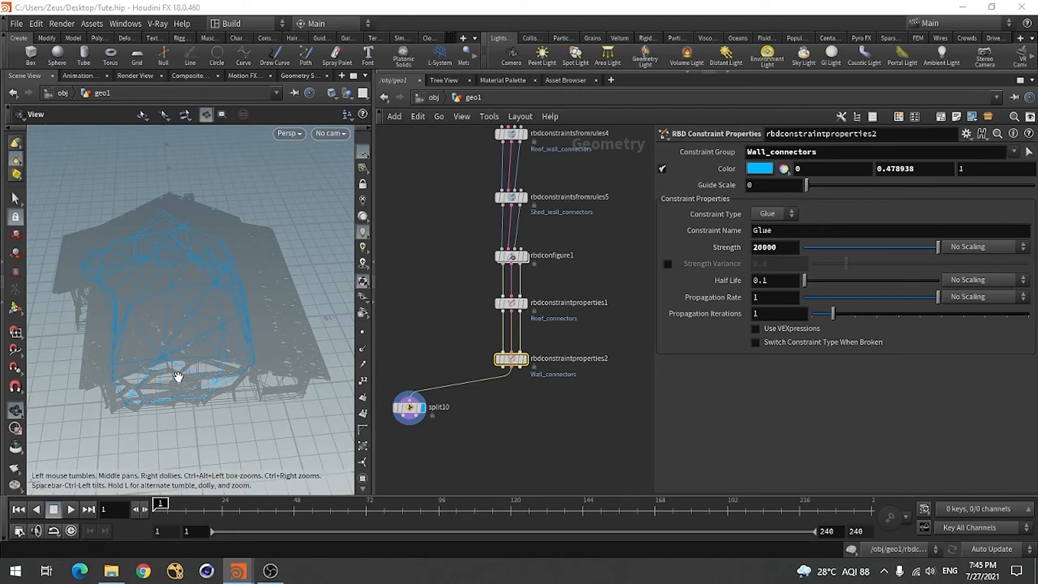
Inspect the wall constraints on the house from several angles and review the connector groups listed in the network
{"action": "left_click_drag", "start_coordinate": [173, 373], "coordinate": [160, 339]}
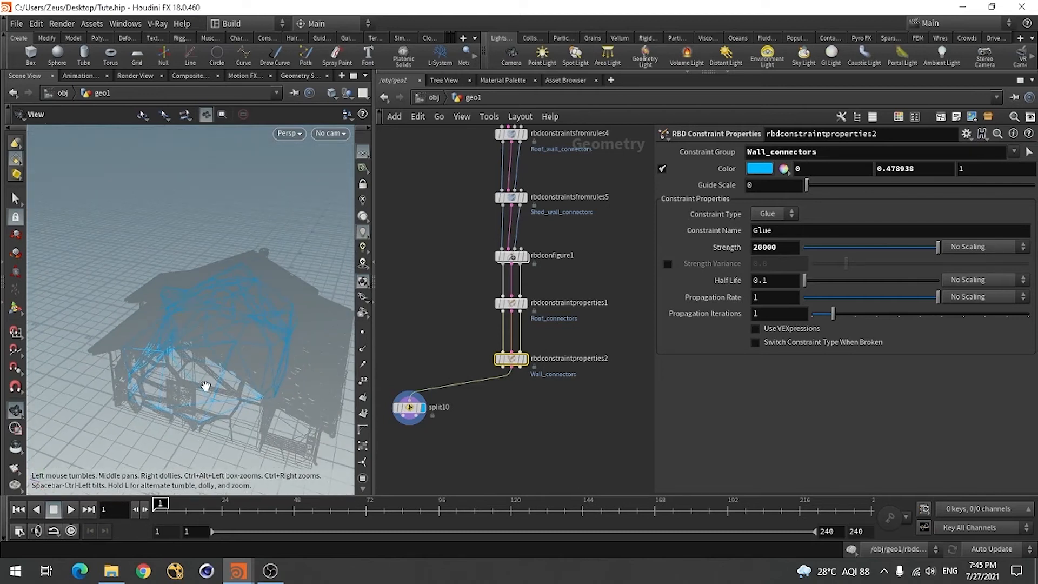
{"action": "left_click_drag", "start_coordinate": [205, 386], "coordinate": [199, 330]}
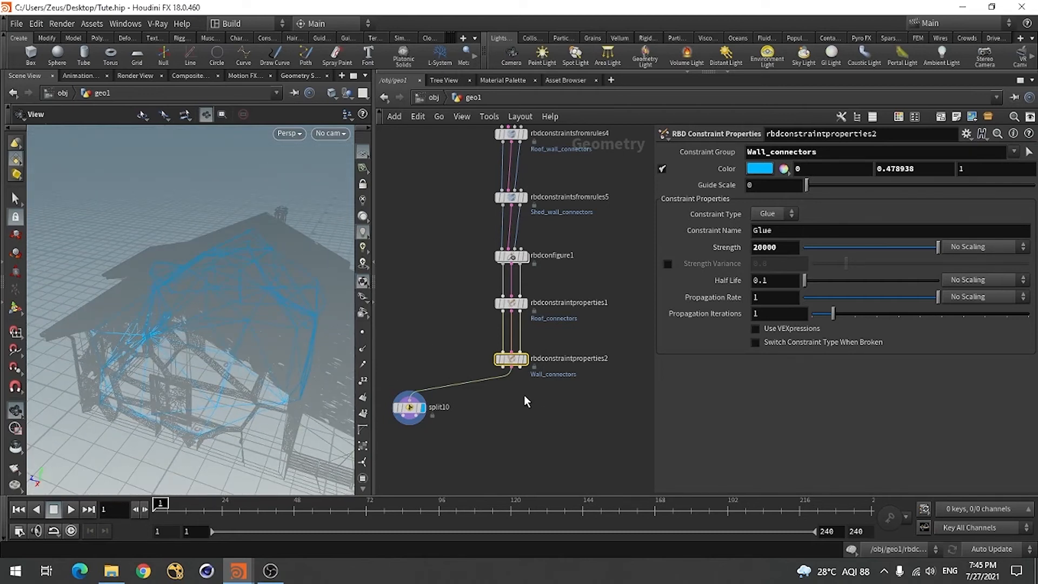
{"action": "scroll", "coordinate": [533, 384], "scroll_direction": "down", "scroll_amount": 4}
{"action": "scroll", "coordinate": [539, 290], "scroll_direction": "up", "scroll_amount": 8}
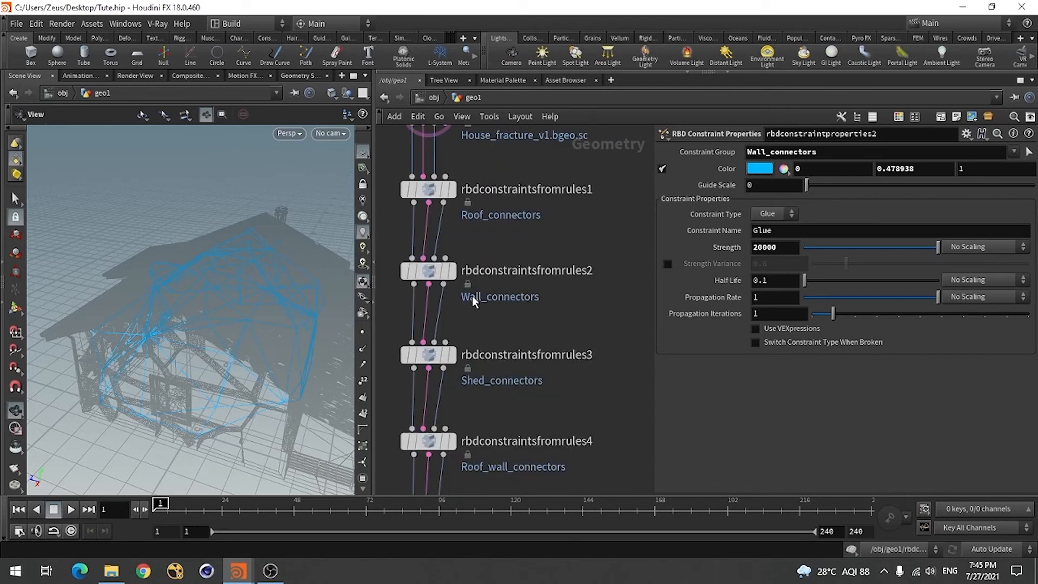
{"action": "scroll", "coordinate": [507, 304], "scroll_direction": "down", "scroll_amount": 2}
{"action": "scroll", "coordinate": [541, 311], "scroll_direction": "down", "scroll_amount": 2}
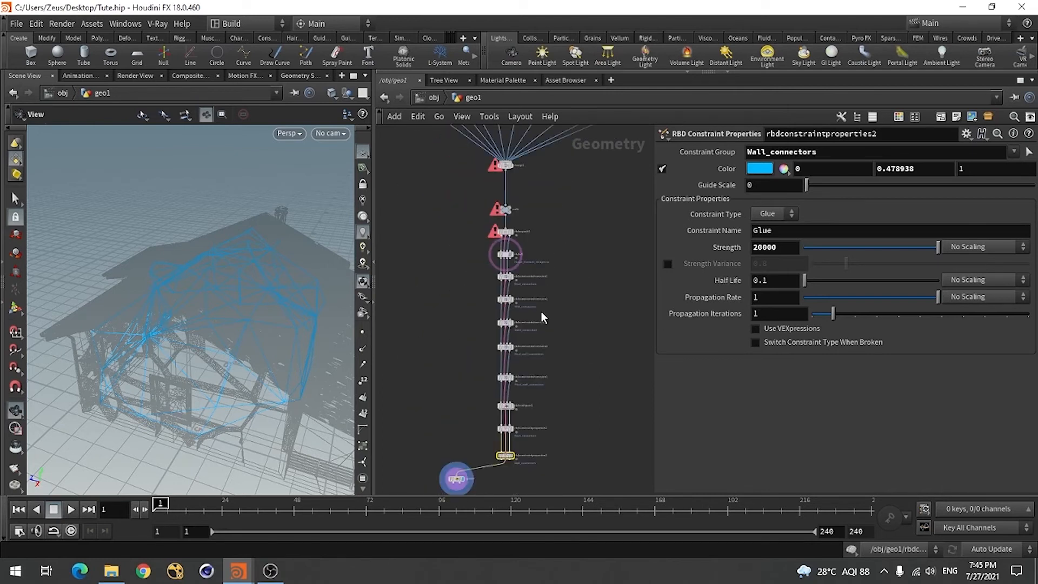
{"action": "scroll", "coordinate": [504, 459], "scroll_direction": "up", "scroll_amount": 3}
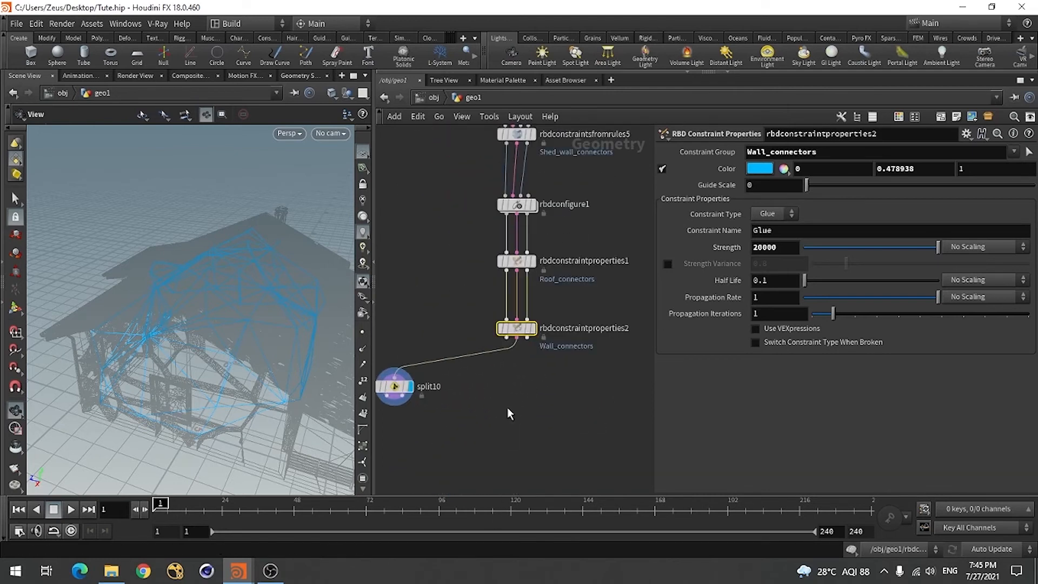
Add a third RBD Constraint Properties node below rbdconstraintproperties2, connect all three outputs to its inputs, and display it
{"action": "key", "text": "Tab"}
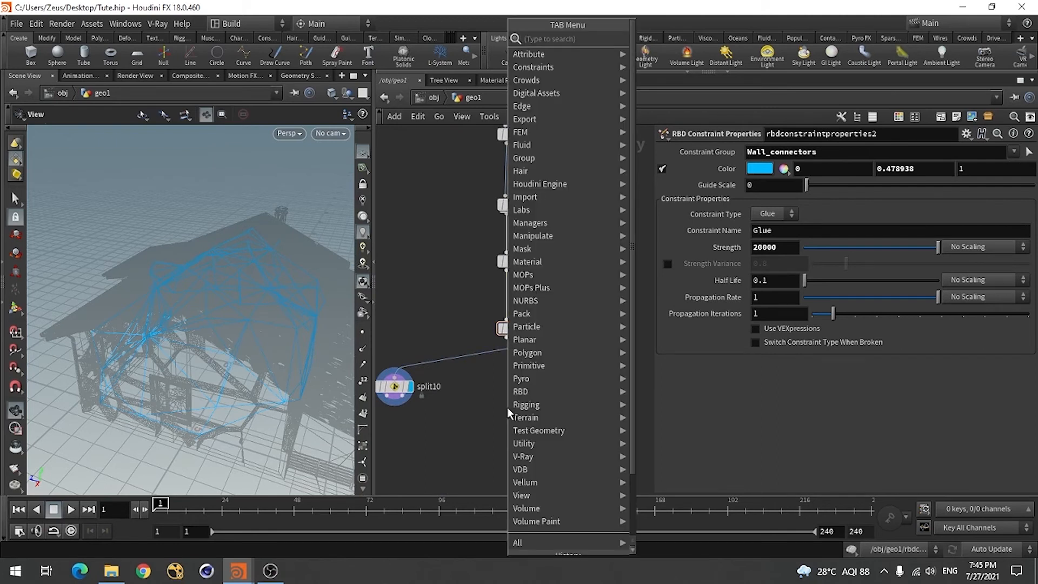
{"action": "type", "text": "rbd"}
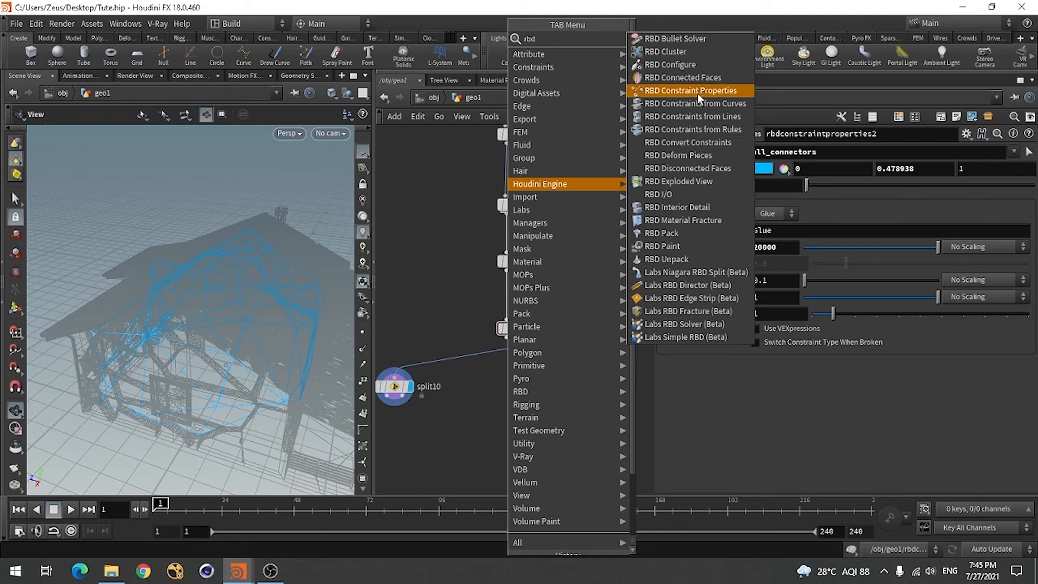
{"action": "left_click", "coordinate": [689, 91]}
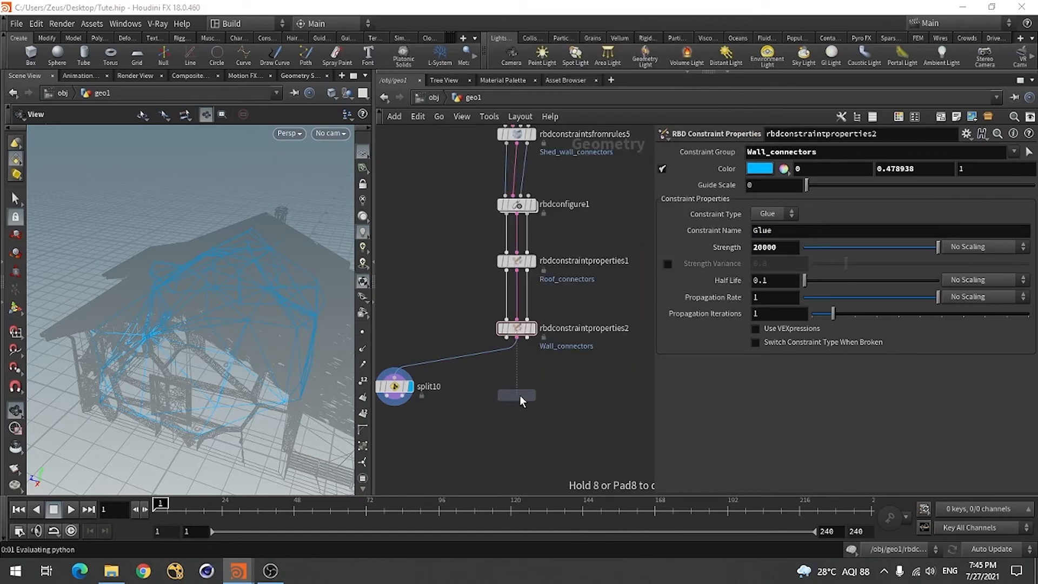
{"action": "left_click", "coordinate": [520, 397]}
{"action": "scroll", "coordinate": [529, 416], "scroll_direction": "up", "scroll_amount": 3}
{"action": "left_click_drag", "start_coordinate": [496, 305], "coordinate": [497, 370]}
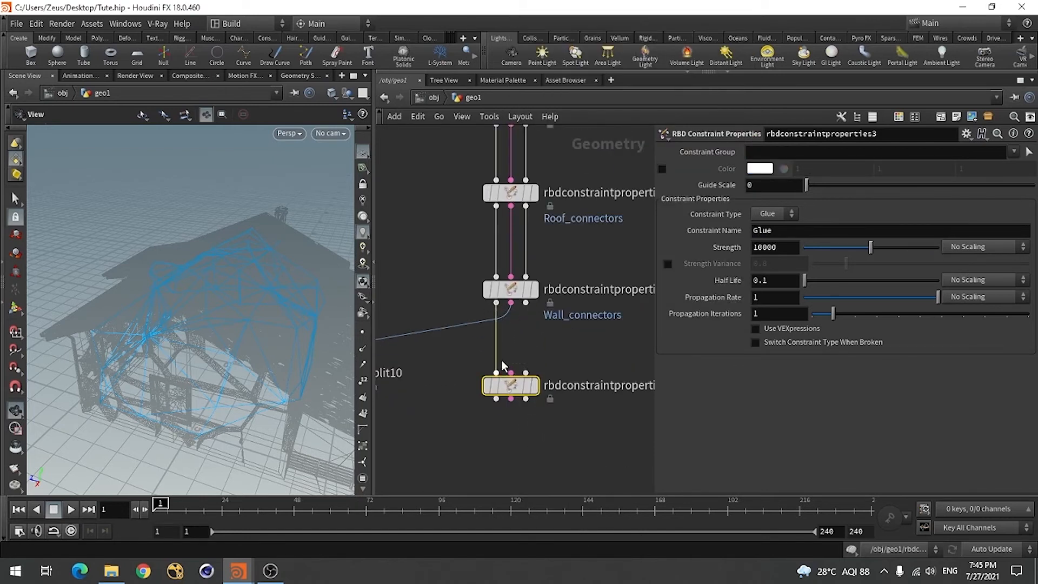
{"action": "left_click_drag", "start_coordinate": [511, 306], "coordinate": [512, 371]}
{"action": "left_click_drag", "start_coordinate": [525, 304], "coordinate": [525, 374]}
{"action": "scroll", "coordinate": [523, 405], "scroll_direction": "down", "scroll_amount": 3}
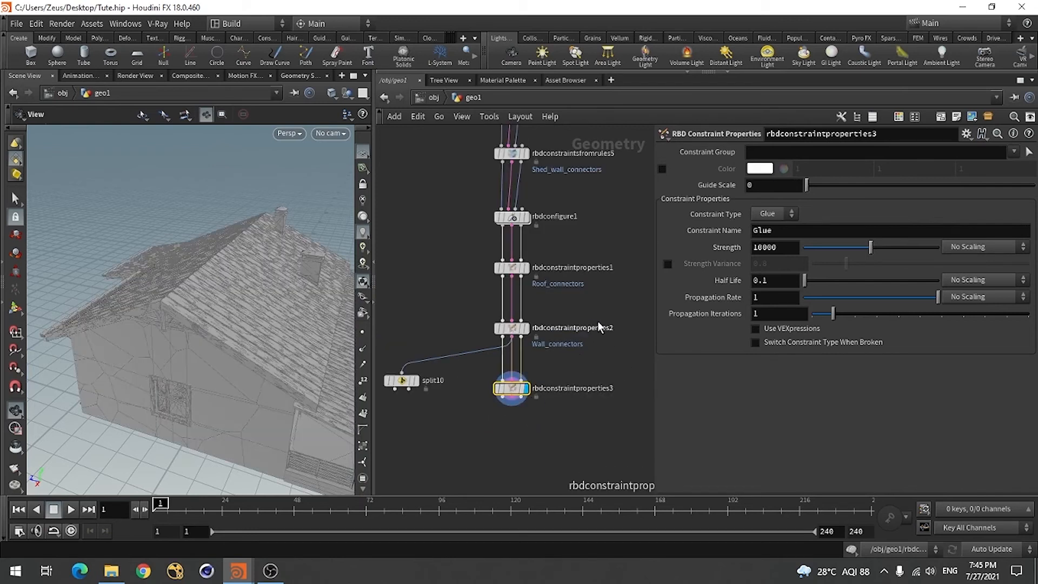
Rewire split10 to the constraint output of rbdconstraintproperties3
{"action": "scroll", "coordinate": [597, 321], "scroll_direction": "down", "scroll_amount": 4}
{"action": "scroll", "coordinate": [509, 406], "scroll_direction": "up", "scroll_amount": 4}
{"action": "scroll", "coordinate": [513, 347], "scroll_direction": "up", "scroll_amount": 3}
{"action": "left_click", "coordinate": [447, 295]}
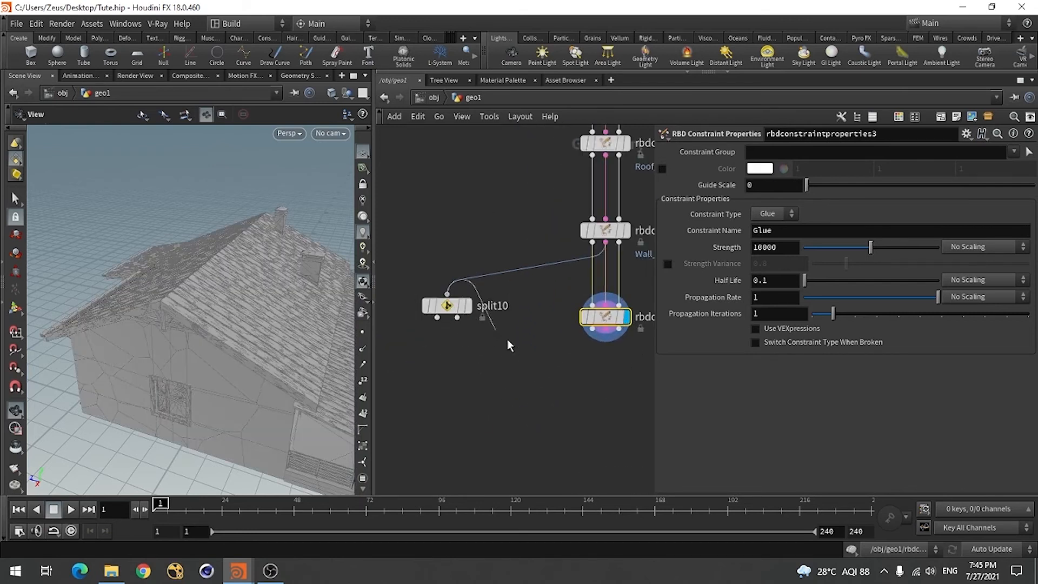
{"action": "left_click", "coordinate": [606, 359]}
{"action": "scroll", "coordinate": [475, 359], "scroll_direction": "down", "scroll_amount": 4}
{"action": "scroll", "coordinate": [517, 365], "scroll_direction": "up", "scroll_amount": 3}
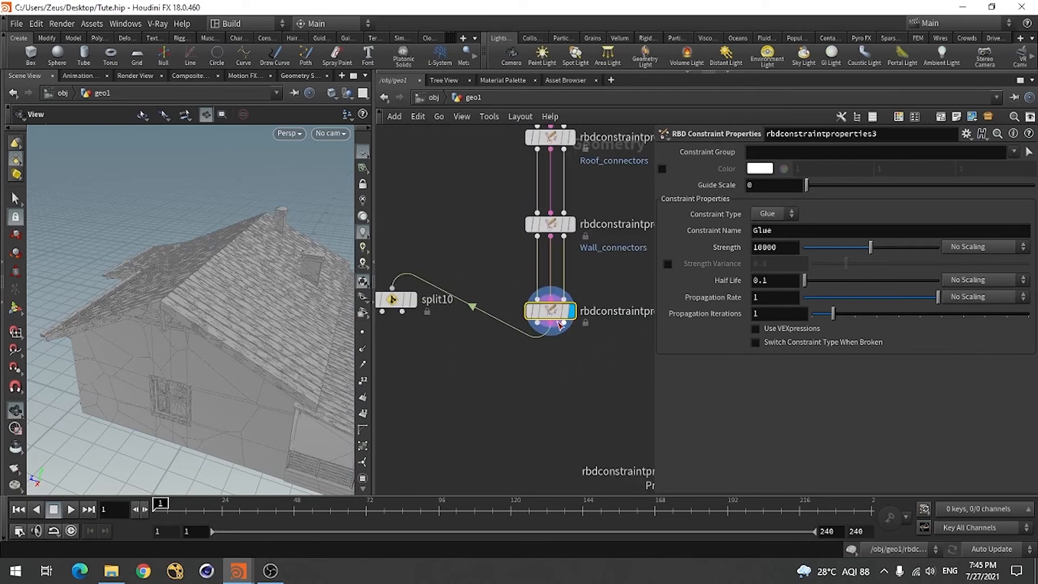
Set rbdconstraintproperties3's constraint group to Roof_wall_connectors and enable a magenta guide color of 1, 0, 0.651565
{"action": "left_click", "coordinate": [1013, 153]}
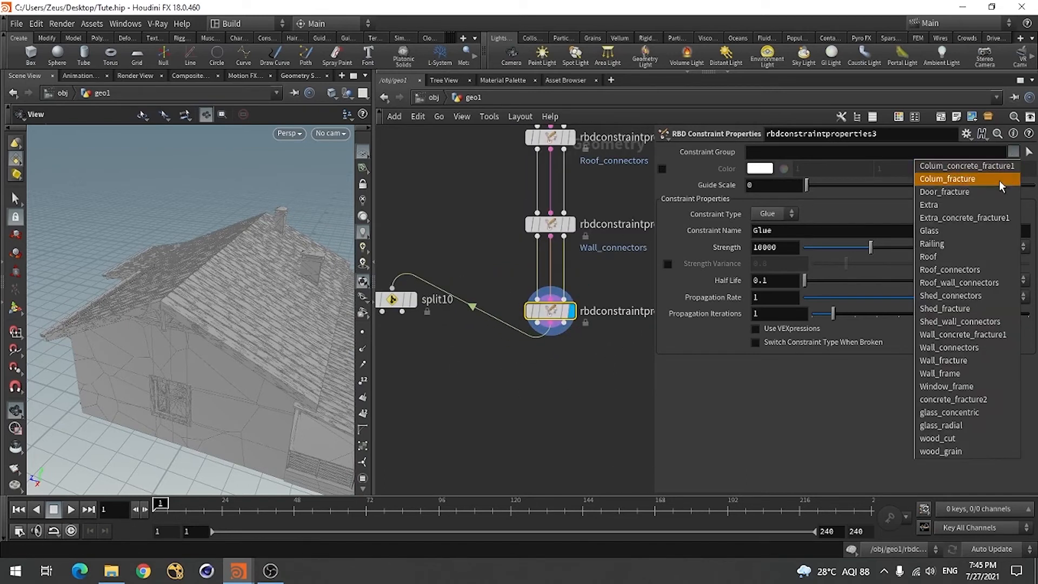
{"action": "left_click", "coordinate": [974, 282]}
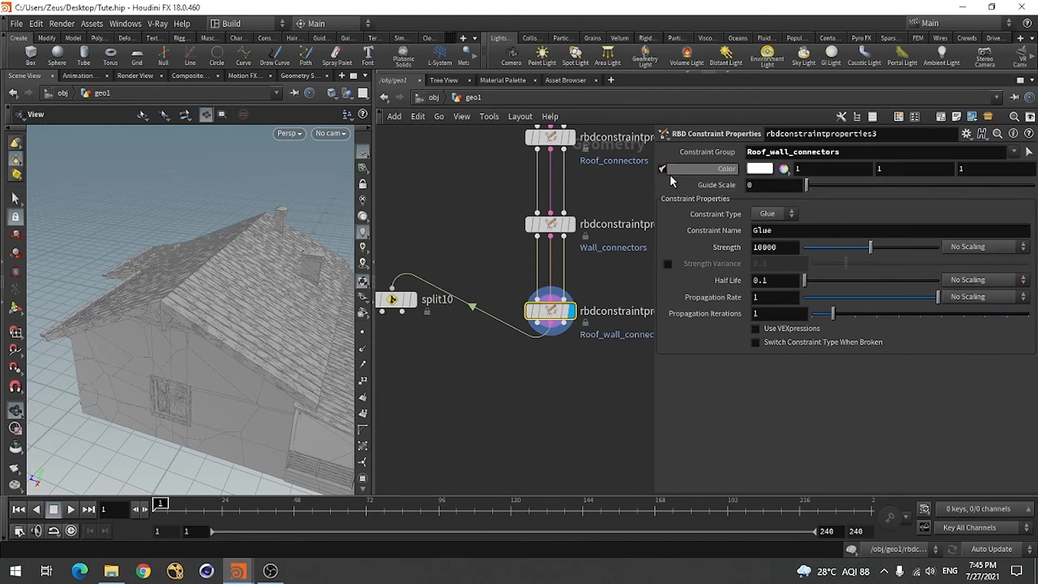
{"action": "left_click", "coordinate": [759, 168]}
{"action": "left_click", "coordinate": [651, 141]}
{"action": "left_click", "coordinate": [669, 146]}
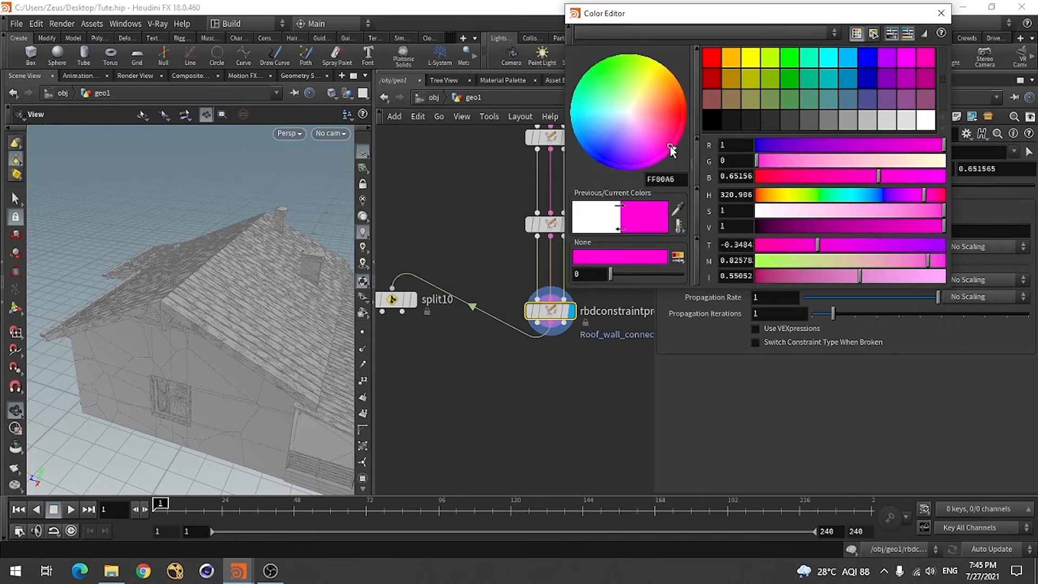
{"action": "left_click", "coordinate": [941, 13]}
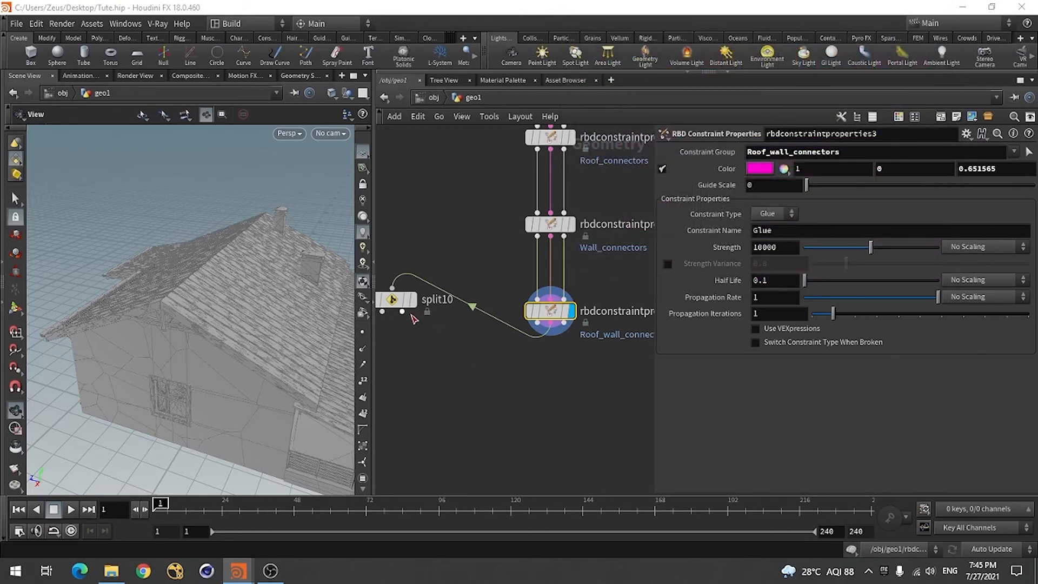
Copy the group name Roof_wall_connectors into split10's group, replacing Wall_connectors, and display the split constraints on the house
{"action": "double_click", "coordinate": [851, 153]}
{"action": "key", "text": "ctrl+c"}
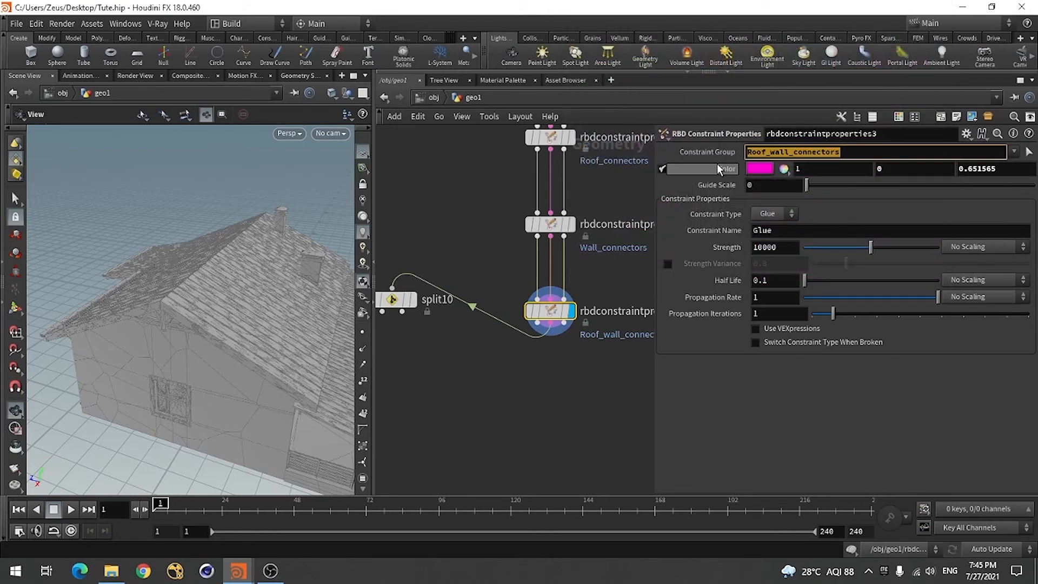
{"action": "left_click", "coordinate": [405, 299]}
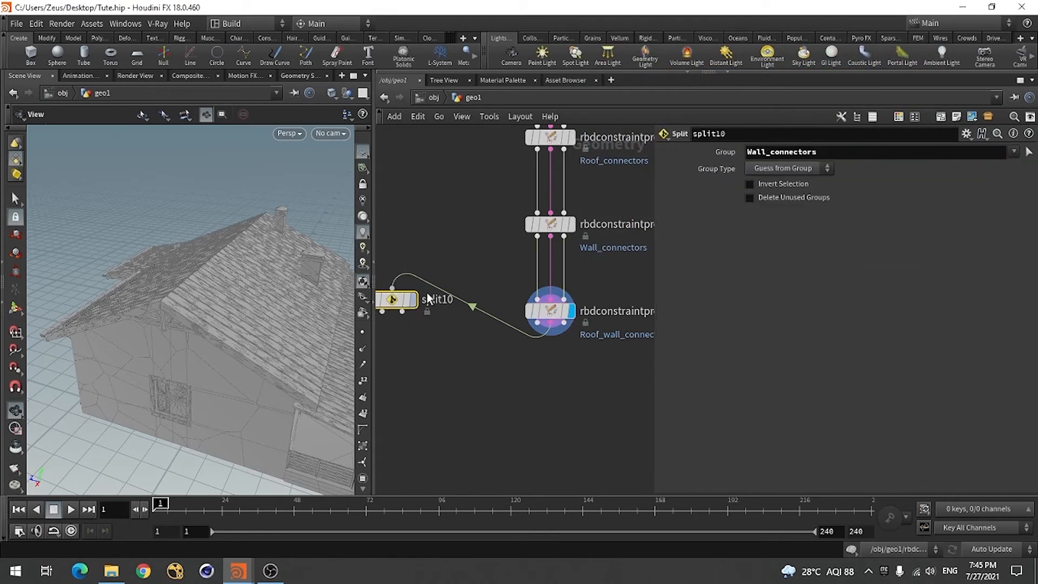
{"action": "double_click", "coordinate": [827, 151]}
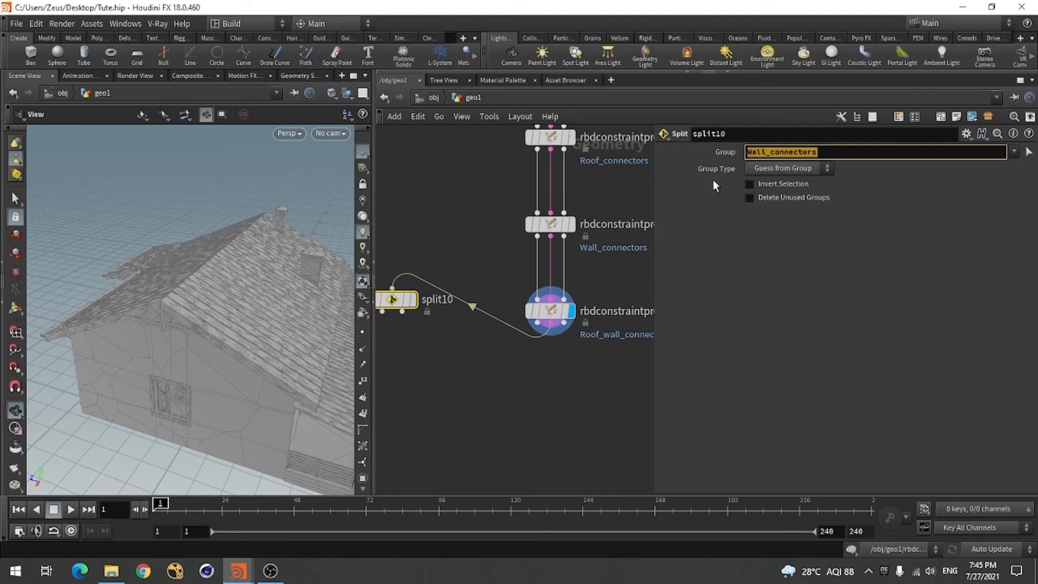
{"action": "key", "text": "ctrl+v"}
{"action": "left_click", "coordinate": [510, 421]}
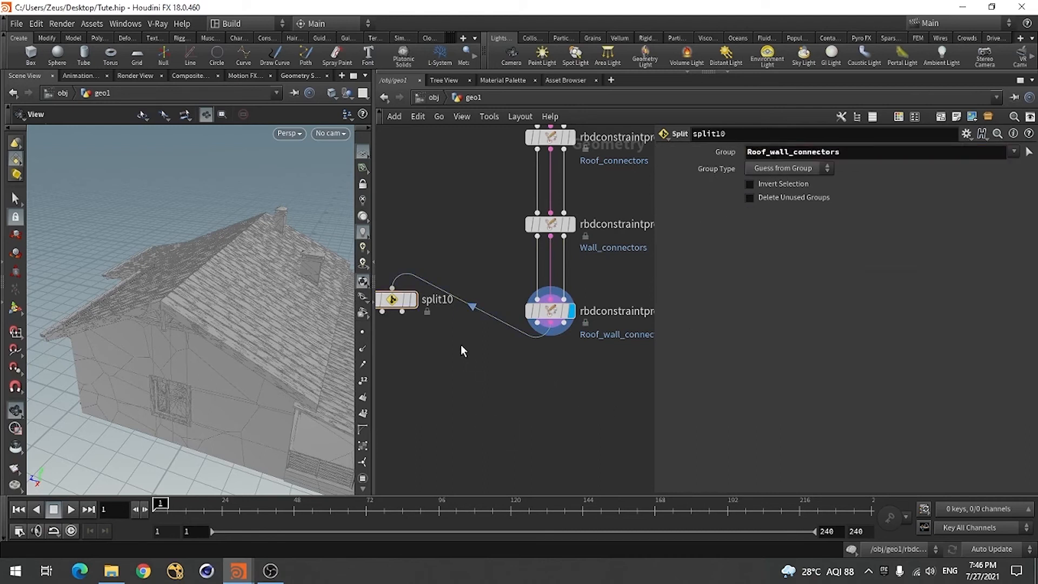
{"action": "left_click", "coordinate": [414, 300]}
{"action": "left_click_drag", "start_coordinate": [301, 359], "coordinate": [157, 366]}
Select rbdconstraintproperties3, inspect the roof-wall constraints on the house, and move split10 lower in the network
{"action": "left_click", "coordinate": [550, 311]}
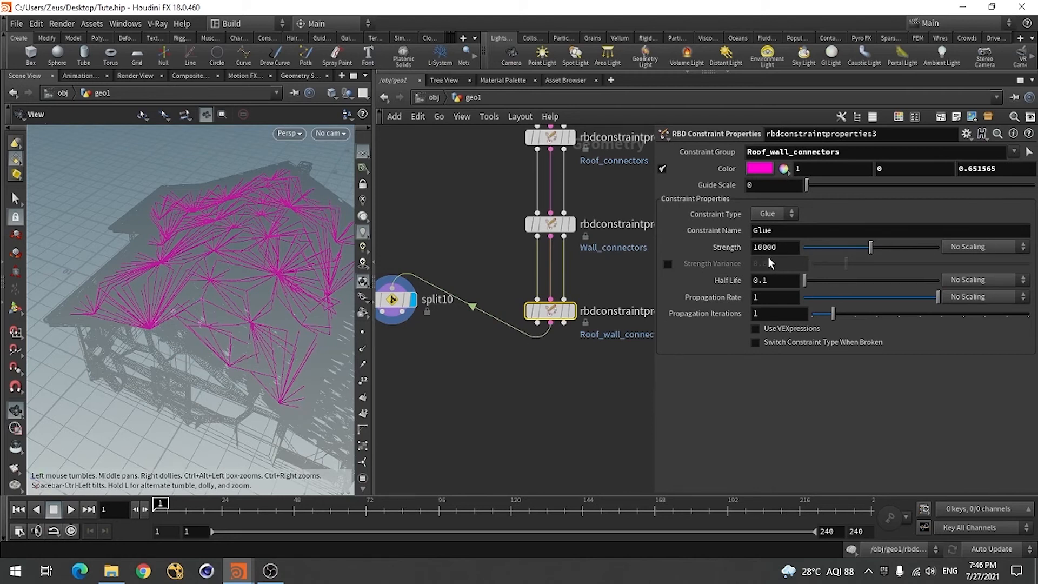
{"action": "scroll", "coordinate": [493, 360], "scroll_direction": "down", "scroll_amount": 4}
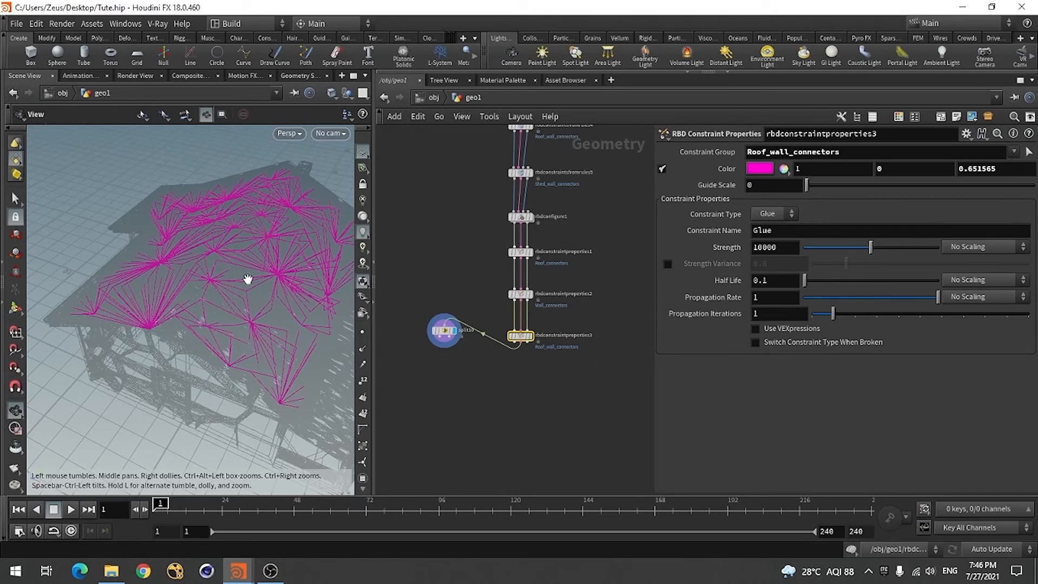
{"action": "scroll", "coordinate": [478, 389], "scroll_direction": "down", "scroll_amount": 5}
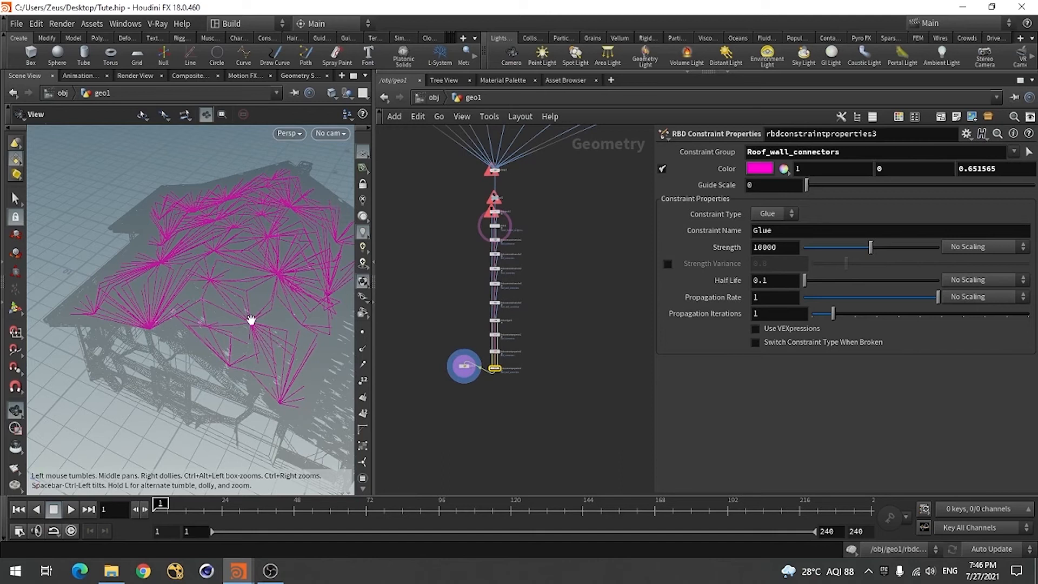
{"action": "scroll", "coordinate": [533, 342], "scroll_direction": "up", "scroll_amount": 3}
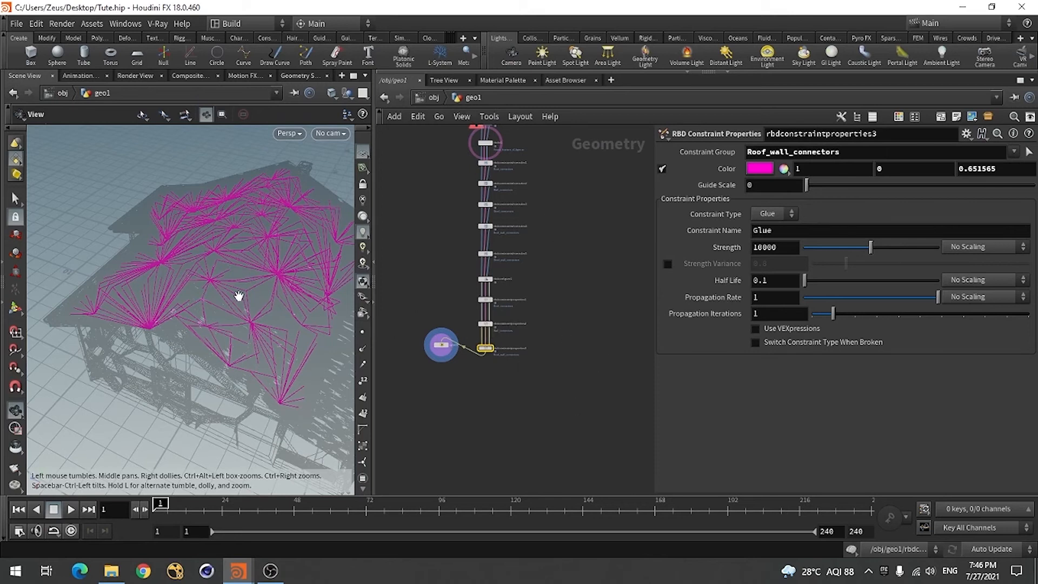
{"action": "left_click_drag", "start_coordinate": [202, 277], "coordinate": [211, 361]}
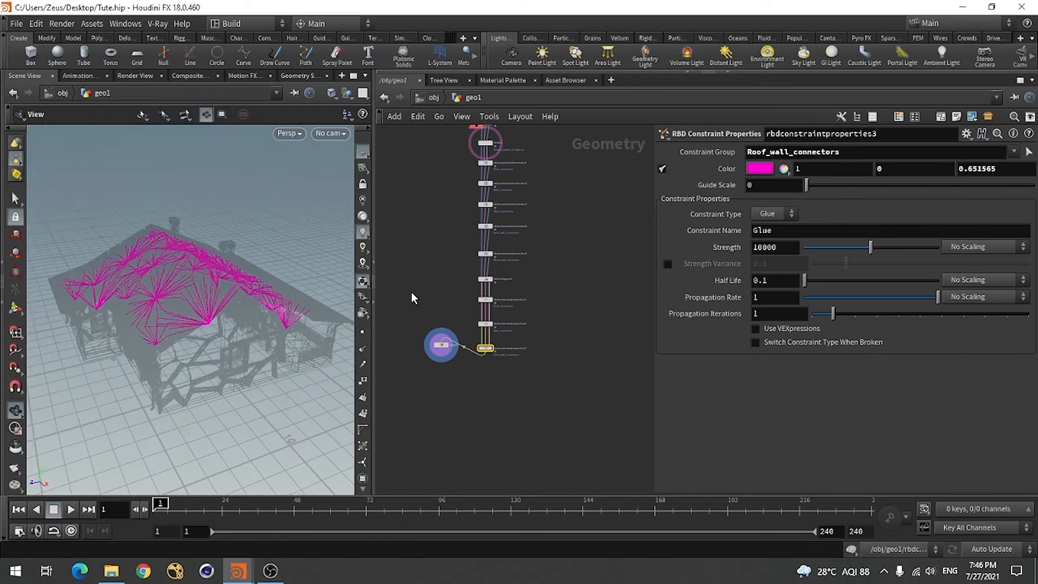
{"action": "scroll", "coordinate": [411, 292], "scroll_direction": "up", "scroll_amount": 4}
{"action": "scroll", "coordinate": [479, 254], "scroll_direction": "down", "scroll_amount": 4}
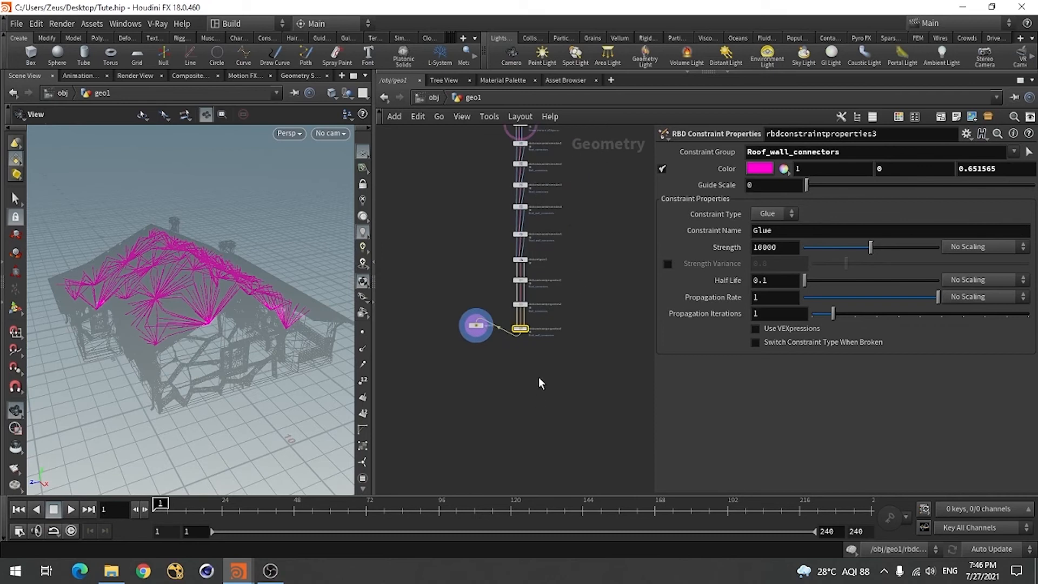
{"action": "scroll", "coordinate": [540, 379], "scroll_direction": "up", "scroll_amount": 1}
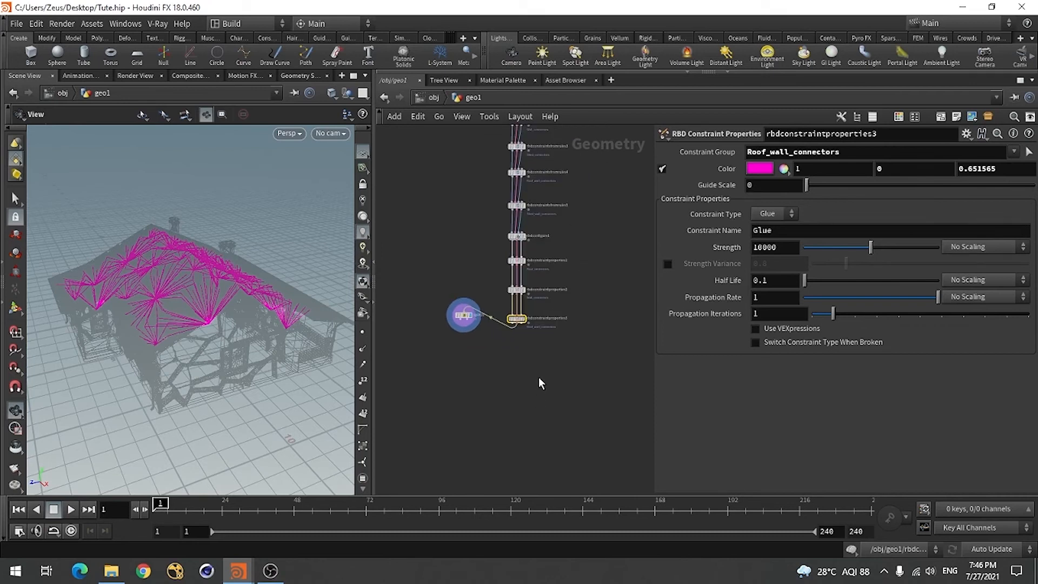
{"action": "left_click_drag", "start_coordinate": [463, 316], "coordinate": [440, 338]}
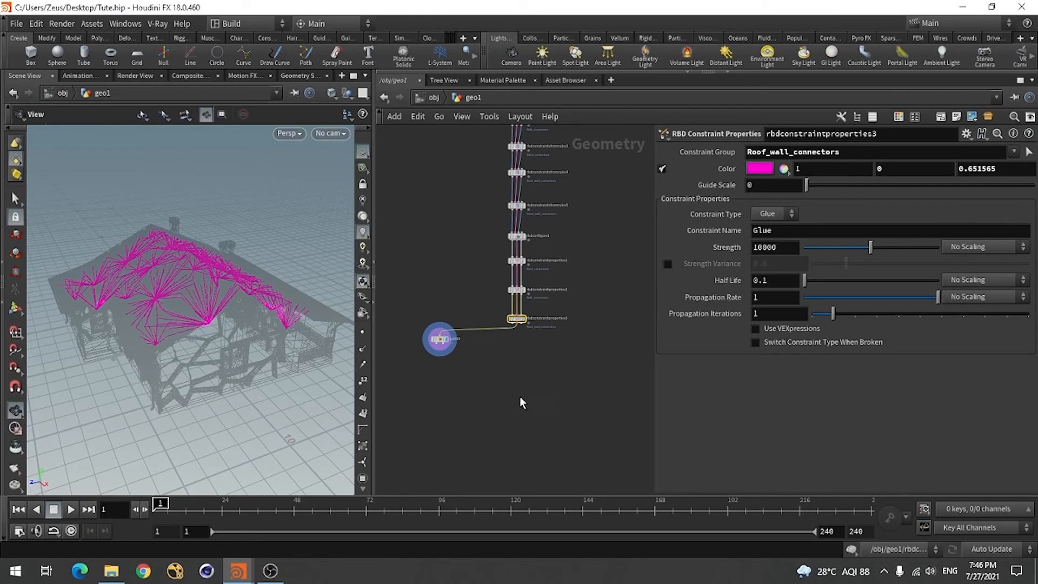
{"action": "scroll", "coordinate": [521, 403], "scroll_direction": "down", "scroll_amount": 3}
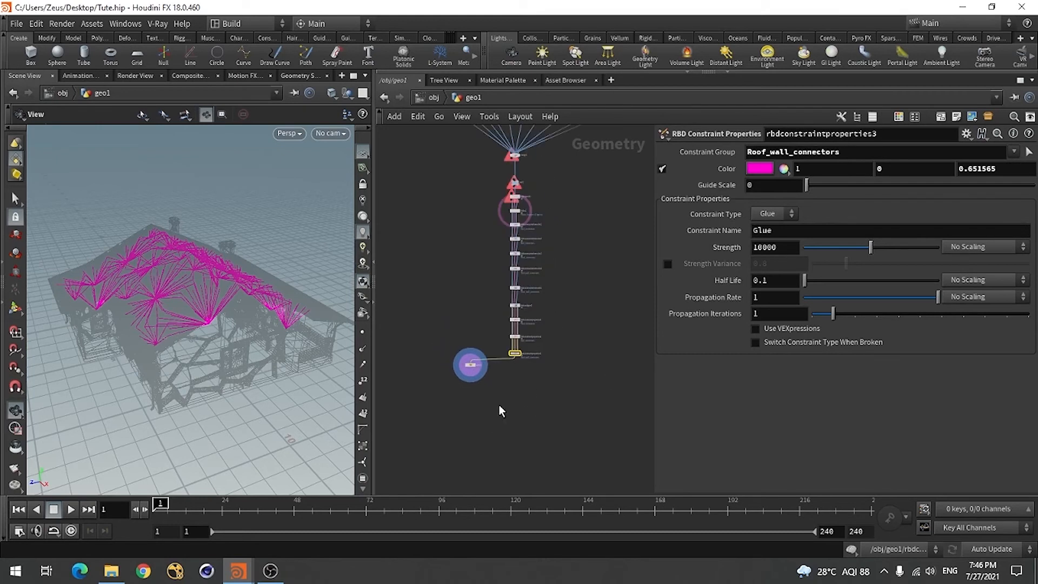
Switch to the House_Deesturct.hip session and examine its network of constraint rule and constraint property nodes below rbdio1
{"action": "key", "text": "alt+Tab"}
{"action": "key", "text": "alt+Tab"}
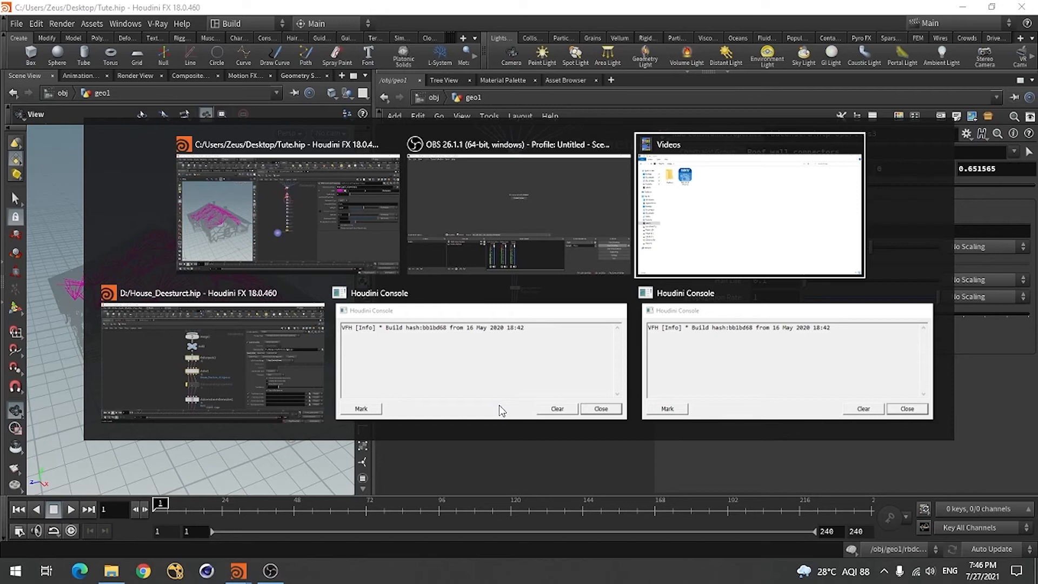
{"action": "key", "text": "alt+Tab"}
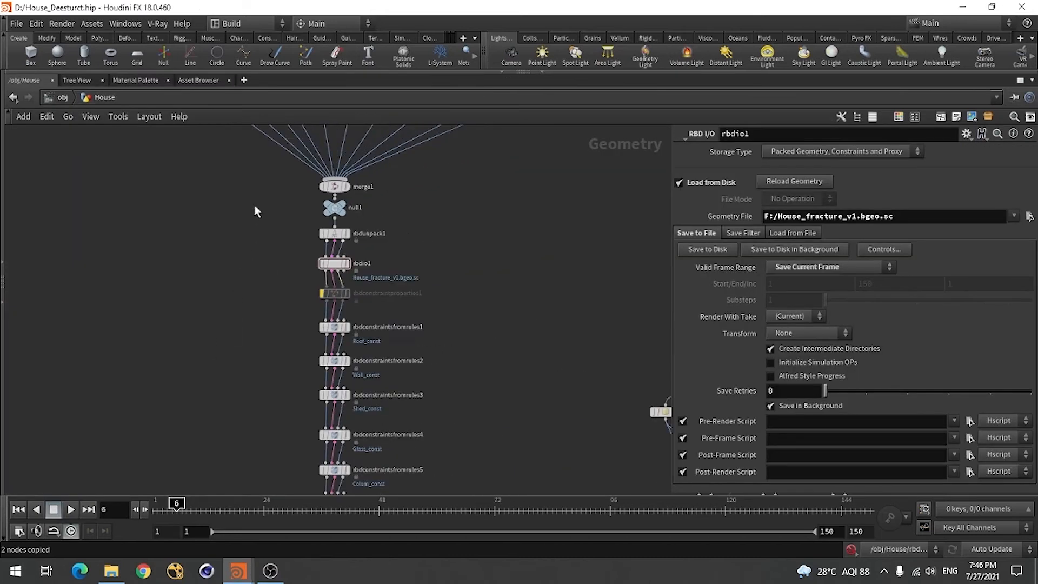
{"action": "scroll", "coordinate": [274, 349], "scroll_direction": "down", "scroll_amount": 5}
{"action": "scroll", "coordinate": [327, 309], "scroll_direction": "up", "scroll_amount": 5}
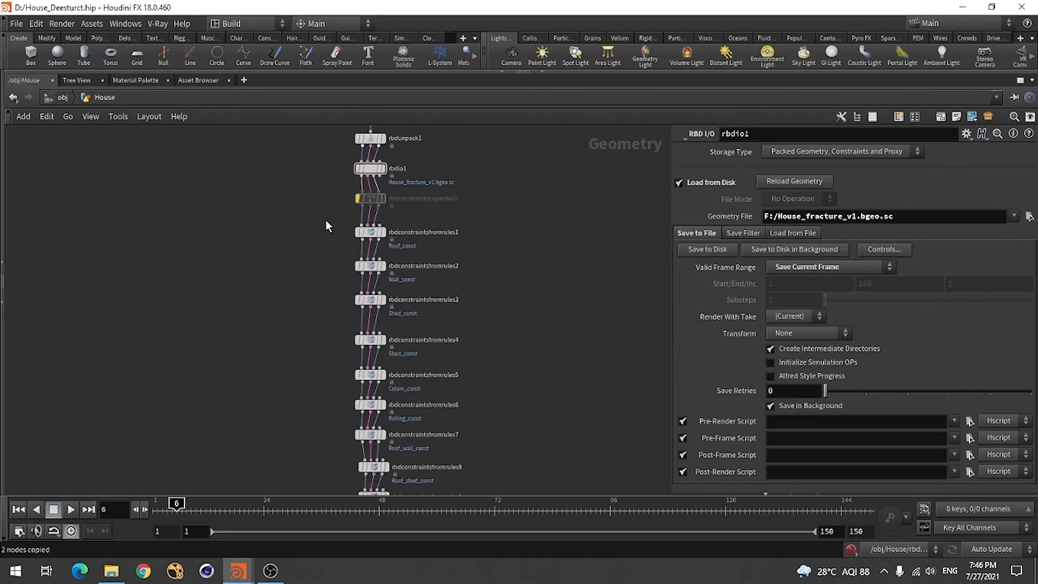
{"action": "scroll", "coordinate": [376, 284], "scroll_direction": "down", "scroll_amount": 6}
{"action": "scroll", "coordinate": [381, 372], "scroll_direction": "up", "scroll_amount": 3}
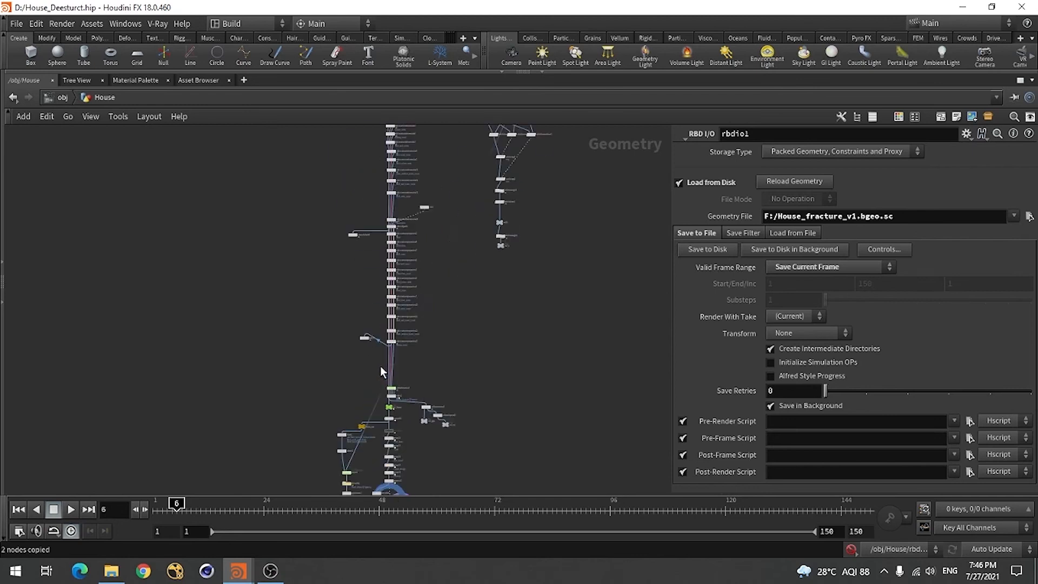
{"action": "scroll", "coordinate": [404, 257], "scroll_direction": "up", "scroll_amount": 3}
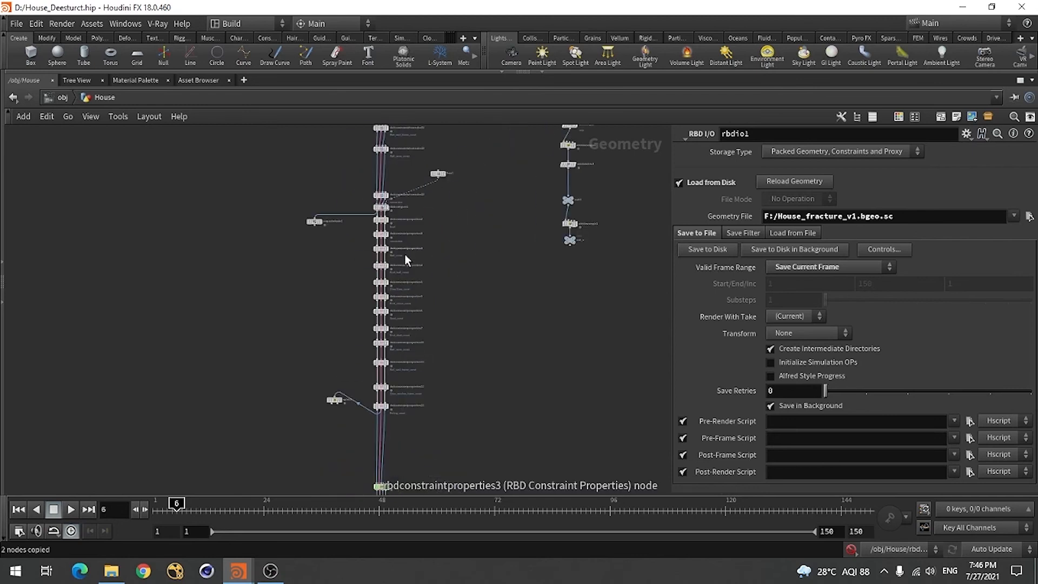
{"action": "scroll", "coordinate": [370, 398], "scroll_direction": "down", "scroll_amount": 3}
{"action": "scroll", "coordinate": [366, 340], "scroll_direction": "down", "scroll_amount": 2}
{"action": "scroll", "coordinate": [360, 262], "scroll_direction": "up", "scroll_amount": 4}
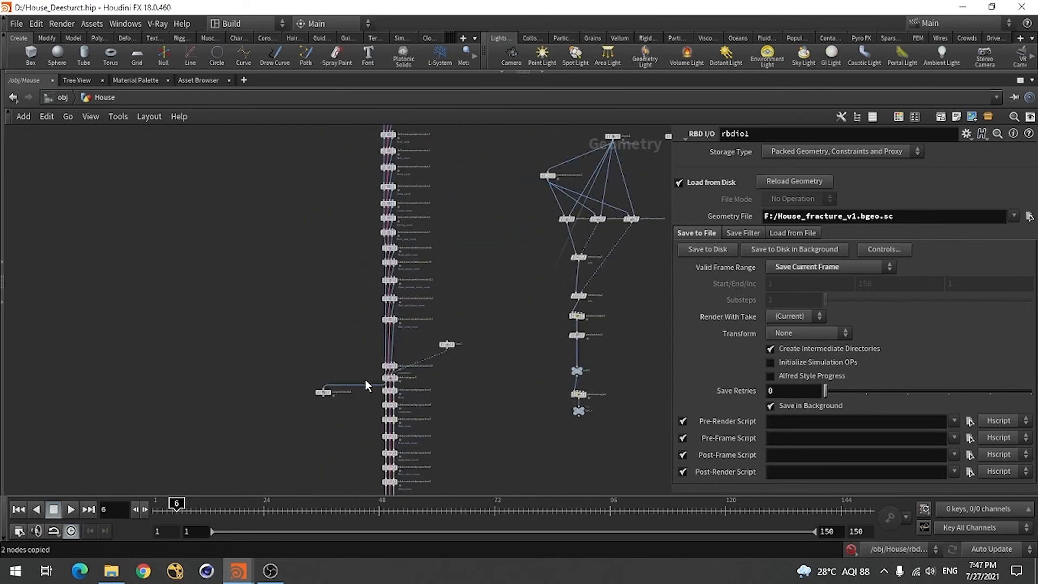
{"action": "scroll", "coordinate": [371, 310], "scroll_direction": "up", "scroll_amount": 5}
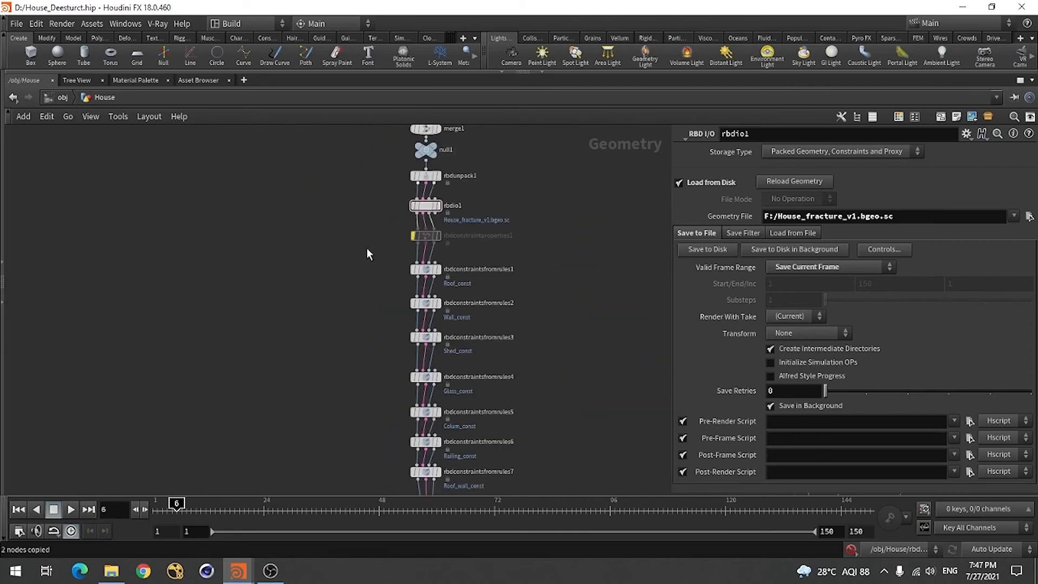
{"action": "left_click_drag", "start_coordinate": [278, 249], "coordinate": [248, 310]}
{"action": "key", "text": "h"}
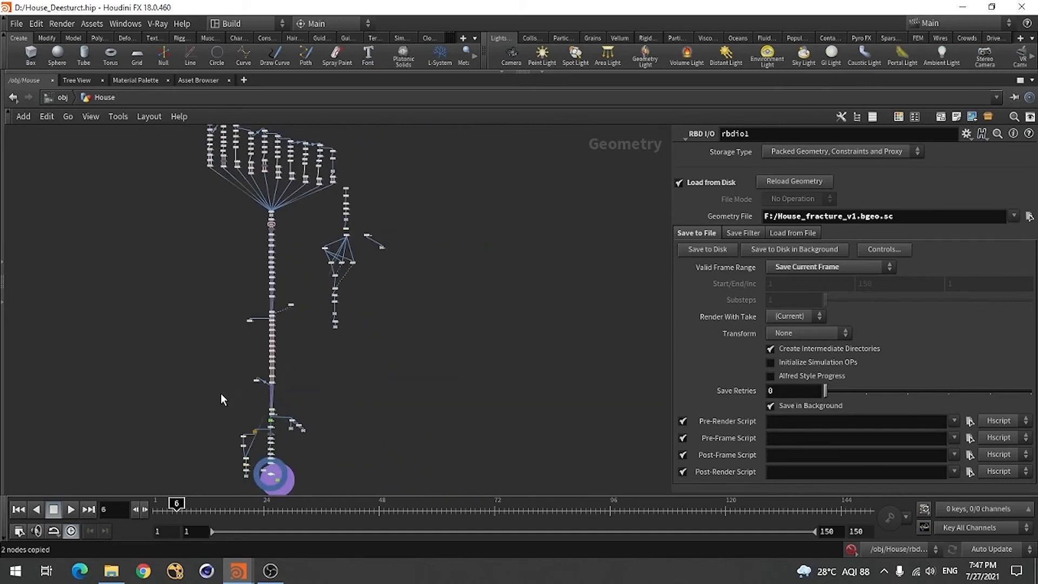
Move the bullet solver node nearer the constraint properties chain, then copy the constraint rules, properties, side nodes and solver together
{"action": "scroll", "coordinate": [249, 371], "scroll_direction": "up", "scroll_amount": 6}
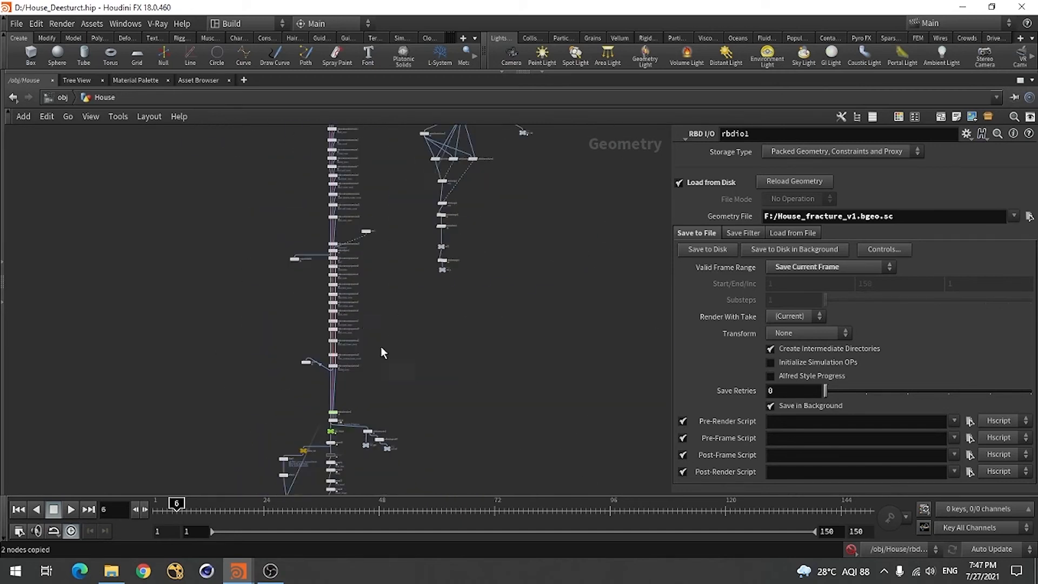
{"action": "left_click_drag", "start_coordinate": [348, 416], "coordinate": [332, 357]}
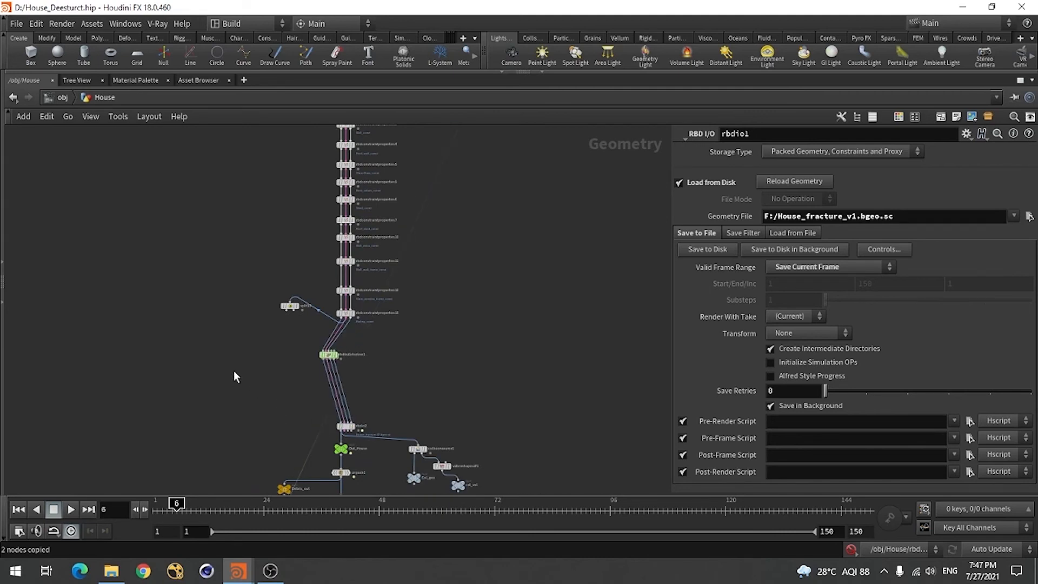
{"action": "scroll", "coordinate": [277, 431], "scroll_direction": "down", "scroll_amount": 2}
{"action": "left_click_drag", "start_coordinate": [227, 391], "coordinate": [413, 232]}
{"action": "scroll", "coordinate": [397, 235], "scroll_direction": "down", "scroll_amount": 5}
{"action": "scroll", "coordinate": [394, 305], "scroll_direction": "up", "scroll_amount": 4}
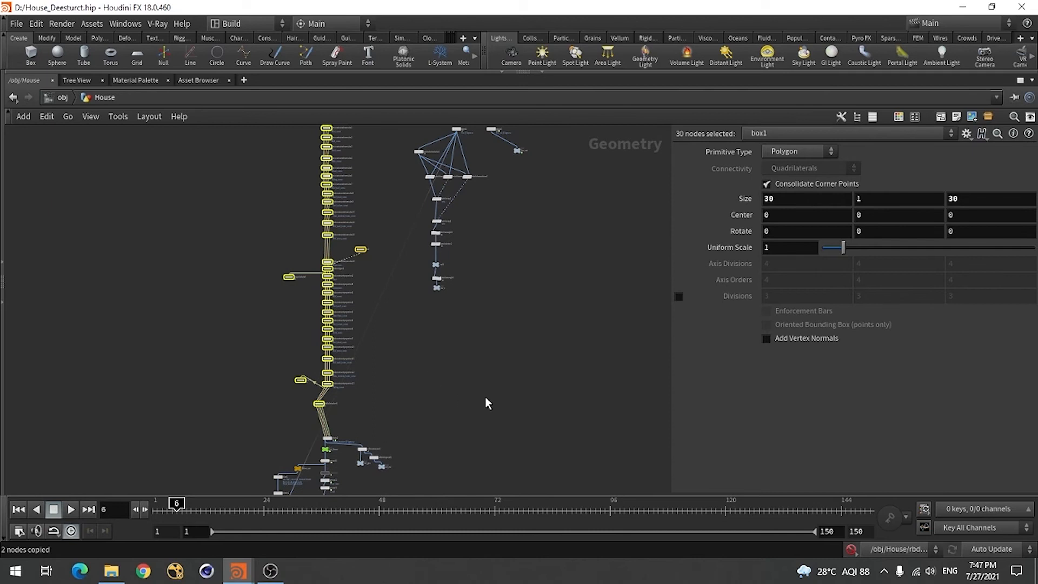
{"action": "key", "text": "ctrl+c"}
Switch back to the Tute.hip session and paste the copied constraint and solver nodes into the geo1 network
{"action": "key", "text": "alt+Tab"}
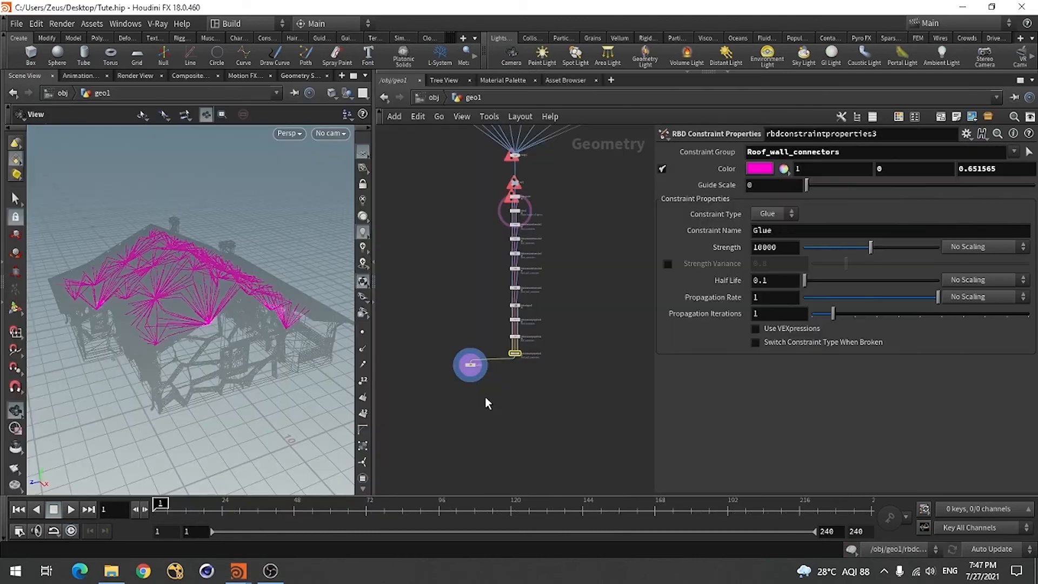
{"action": "left_click", "coordinate": [567, 412]}
{"action": "scroll", "coordinate": [468, 355], "scroll_direction": "down", "scroll_amount": 4}
{"action": "scroll", "coordinate": [534, 344], "scroll_direction": "up", "scroll_amount": 4}
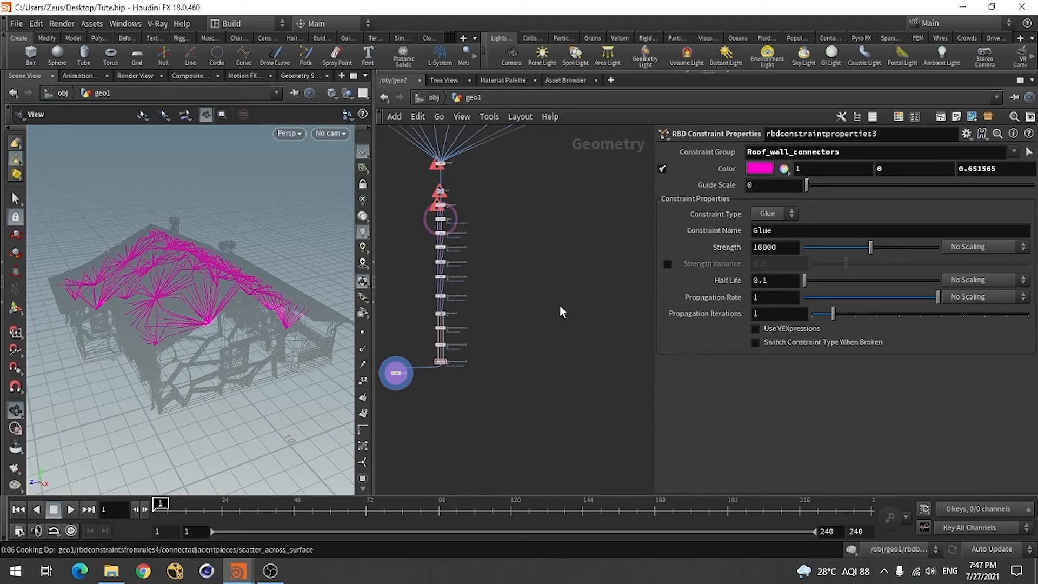
{"action": "left_click", "coordinate": [740, 398]}
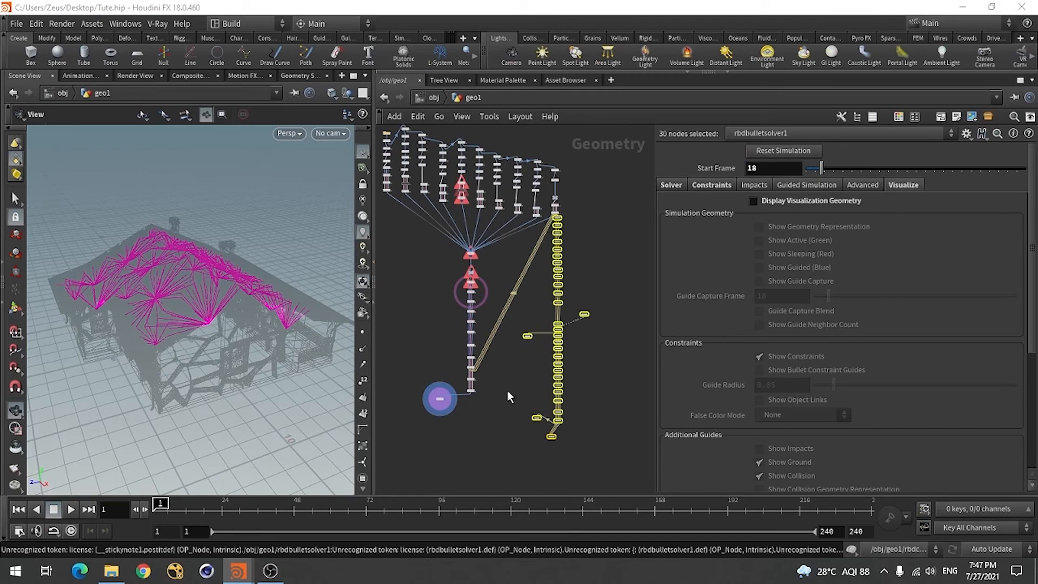
Lay out the pasted constraint and solver nodes automatically beside the existing network
{"action": "key", "text": "l"}
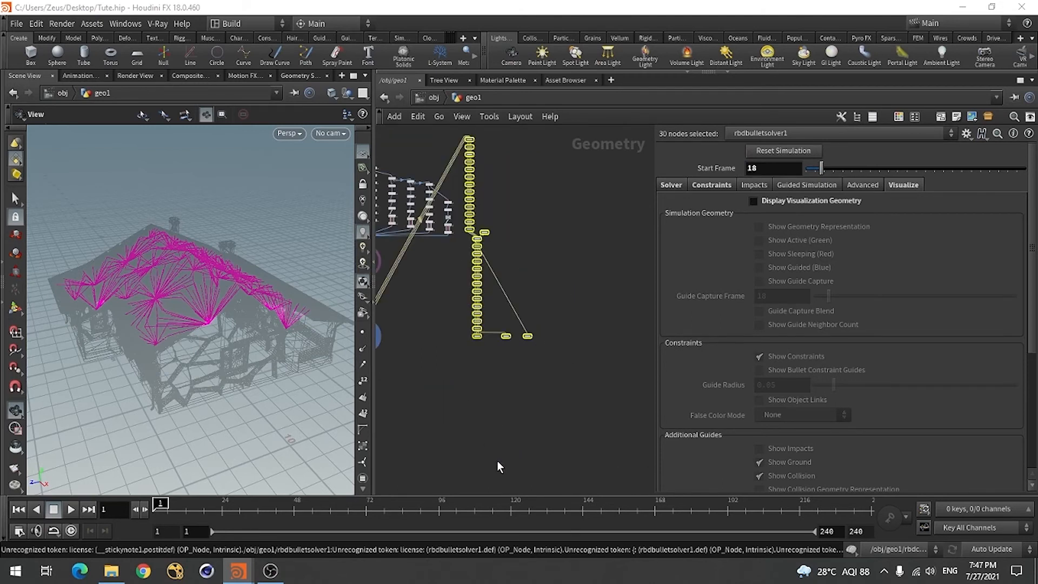
{"action": "scroll", "coordinate": [518, 373], "scroll_direction": "down", "scroll_amount": 4}
{"action": "scroll", "coordinate": [495, 336], "scroll_direction": "up", "scroll_amount": 7}
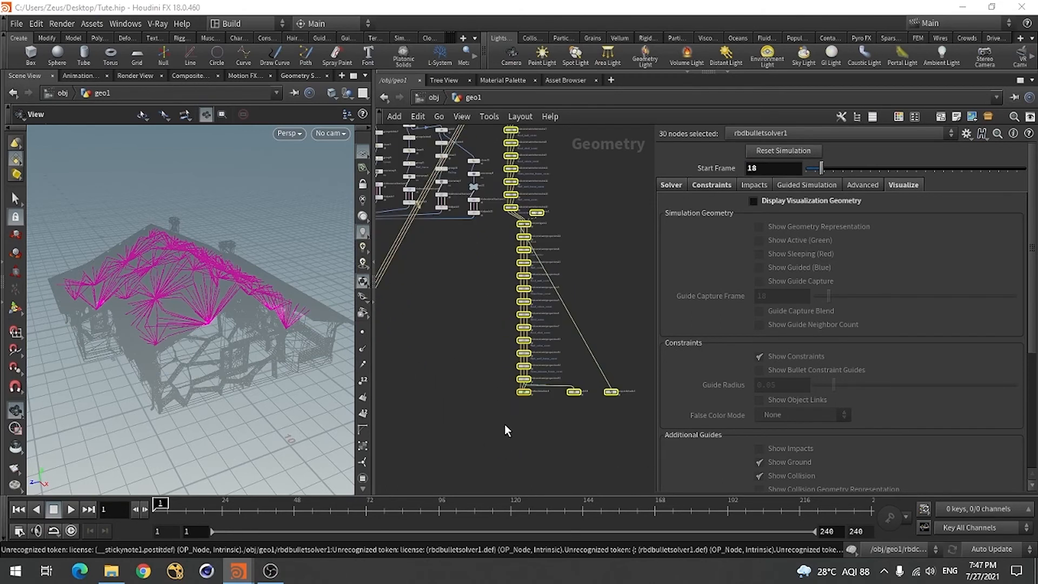
Delete the old nodes below rbdio1, from rbdconstraintsfromrules1 through rbdconfigure1 and the three constraint properties nodes to split10
{"action": "scroll", "coordinate": [566, 417], "scroll_direction": "down", "scroll_amount": 5}
{"action": "scroll", "coordinate": [485, 383], "scroll_direction": "up", "scroll_amount": 3}
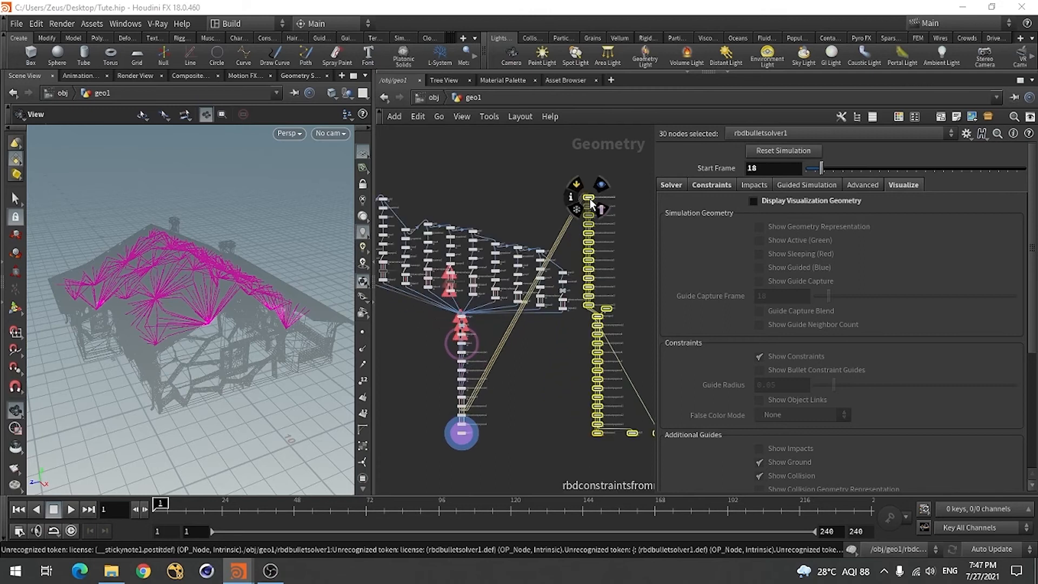
{"action": "left_click_drag", "start_coordinate": [589, 196], "coordinate": [527, 467]}
{"action": "scroll", "coordinate": [488, 443], "scroll_direction": "up", "scroll_amount": 5}
{"action": "scroll", "coordinate": [563, 358], "scroll_direction": "down", "scroll_amount": 4}
{"action": "scroll", "coordinate": [501, 372], "scroll_direction": "up", "scroll_amount": 4}
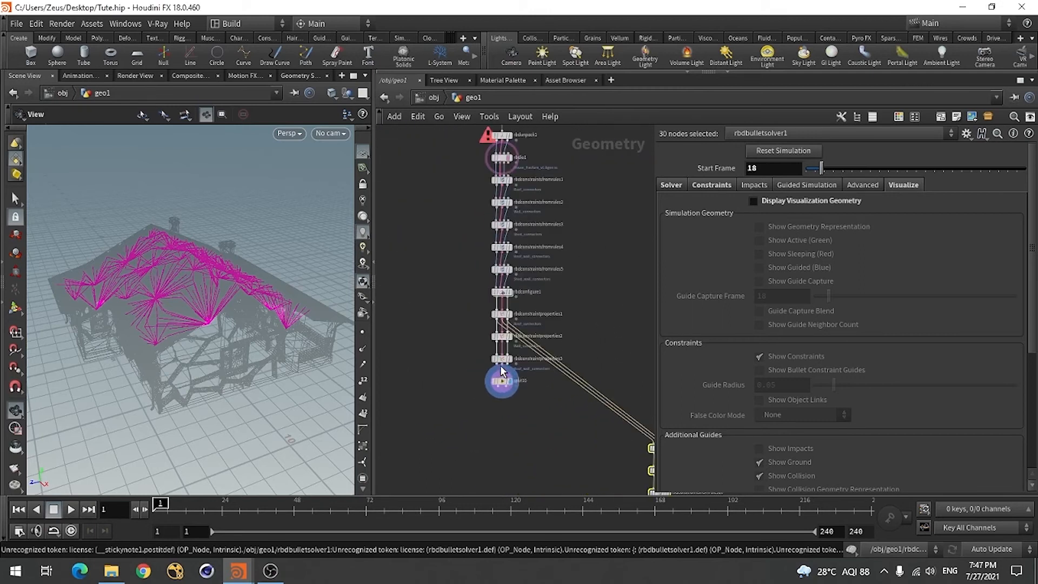
{"action": "scroll", "coordinate": [451, 326], "scroll_direction": "down", "scroll_amount": 4}
{"action": "scroll", "coordinate": [462, 272], "scroll_direction": "up", "scroll_amount": 2}
{"action": "scroll", "coordinate": [461, 274], "scroll_direction": "up", "scroll_amount": 3}
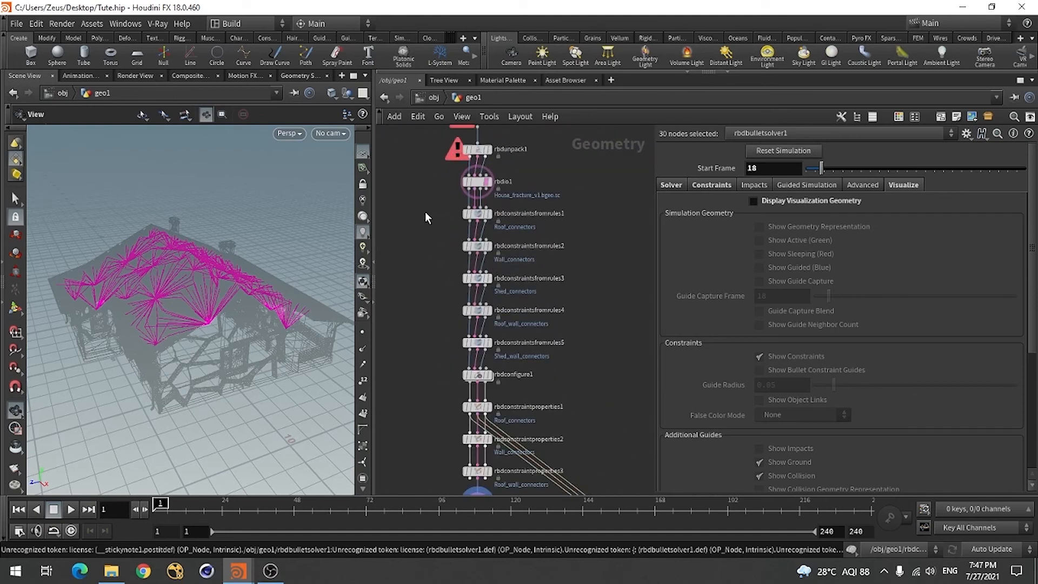
{"action": "left_click_drag", "start_coordinate": [433, 216], "coordinate": [524, 444]}
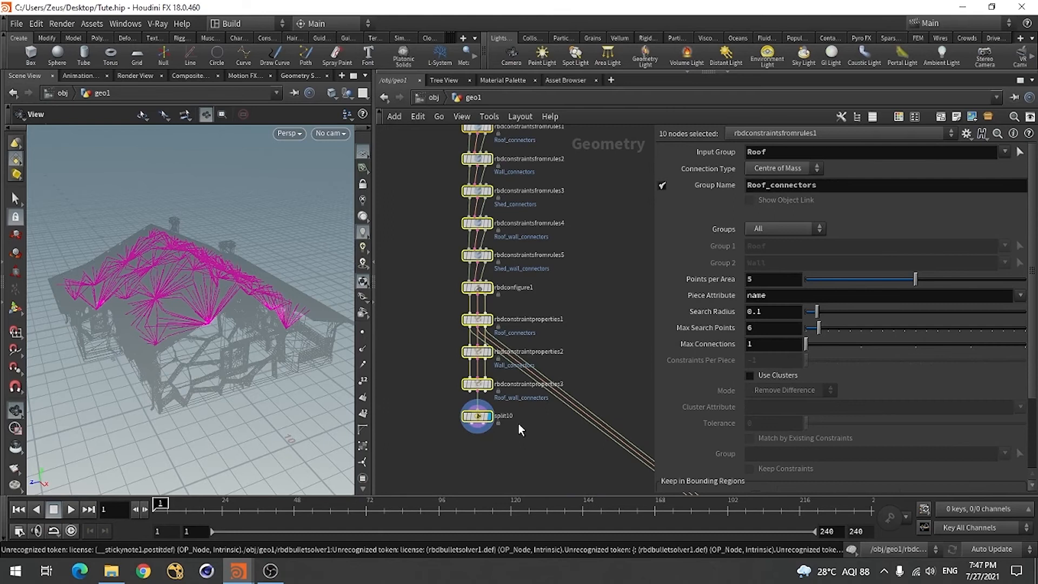
{"action": "key", "text": "Delete"}
{"action": "scroll", "coordinate": [453, 325], "scroll_direction": "down", "scroll_amount": 4}
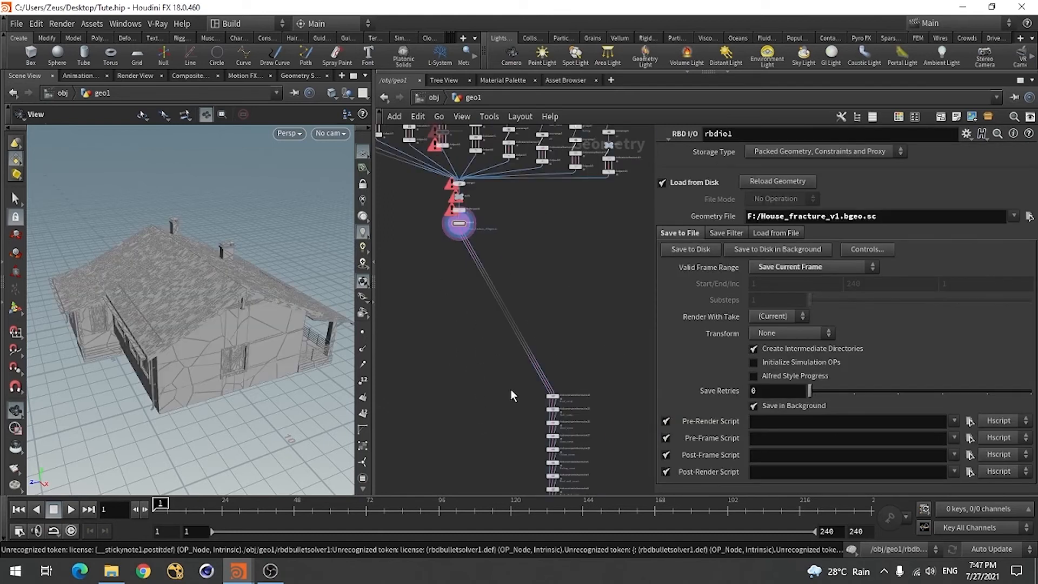
Move the whole pasted group of constraint and solver nodes so its chain sits directly beneath rbdio1
{"action": "scroll", "coordinate": [507, 254], "scroll_direction": "down", "scroll_amount": 5}
{"action": "left_click_drag", "start_coordinate": [384, 278], "coordinate": [589, 454]}
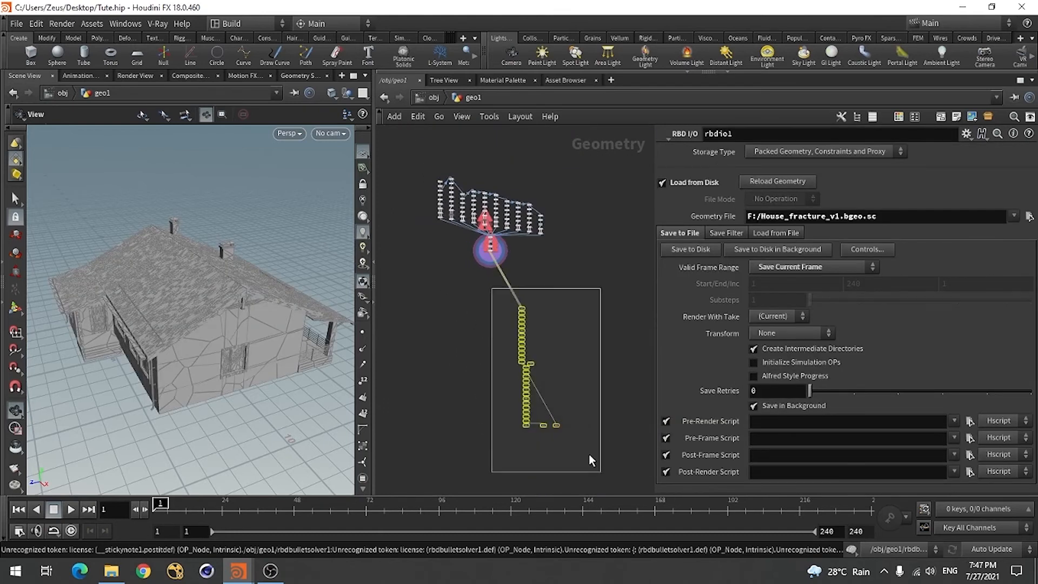
{"action": "scroll", "coordinate": [527, 342], "scroll_direction": "up", "scroll_amount": 5}
{"action": "mouse_move", "coordinate": [510, 241]}
{"action": "left_click_drag", "start_coordinate": [510, 241], "coordinate": [419, 147]}
{"action": "scroll", "coordinate": [546, 414], "scroll_direction": "down", "scroll_amount": 4}
{"action": "scroll", "coordinate": [508, 325], "scroll_direction": "up", "scroll_amount": 5}
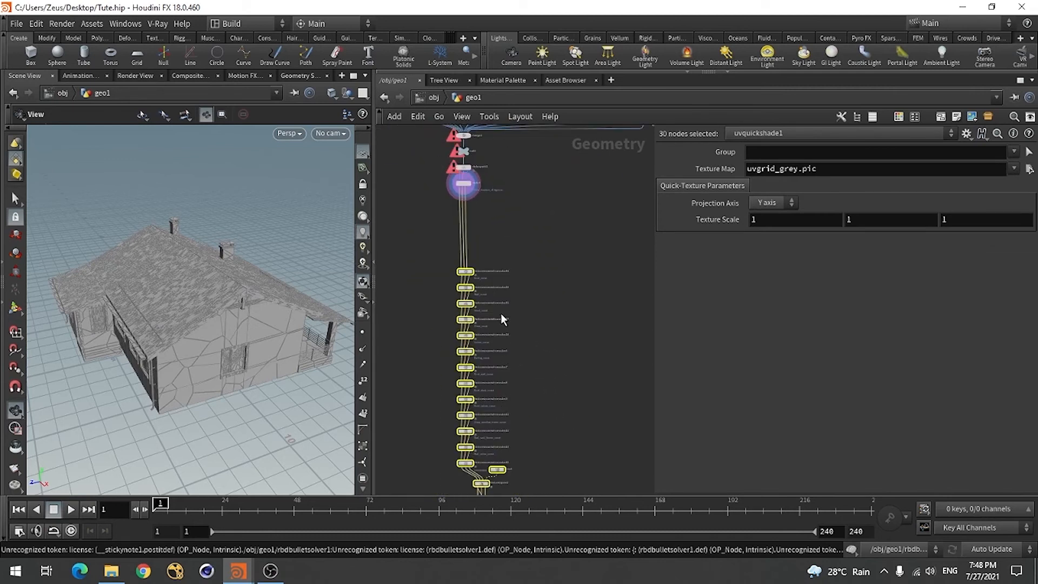
Examine the pasted chain of constraint rule nodes, rbdconfigure2 and the constraint properties nodes below rbdio1
{"action": "scroll", "coordinate": [501, 336], "scroll_direction": "down", "scroll_amount": 3}
{"action": "scroll", "coordinate": [545, 357], "scroll_direction": "up", "scroll_amount": 3}
{"action": "left_click", "coordinate": [558, 346]}
{"action": "scroll", "coordinate": [488, 233], "scroll_direction": "up", "scroll_amount": 5}
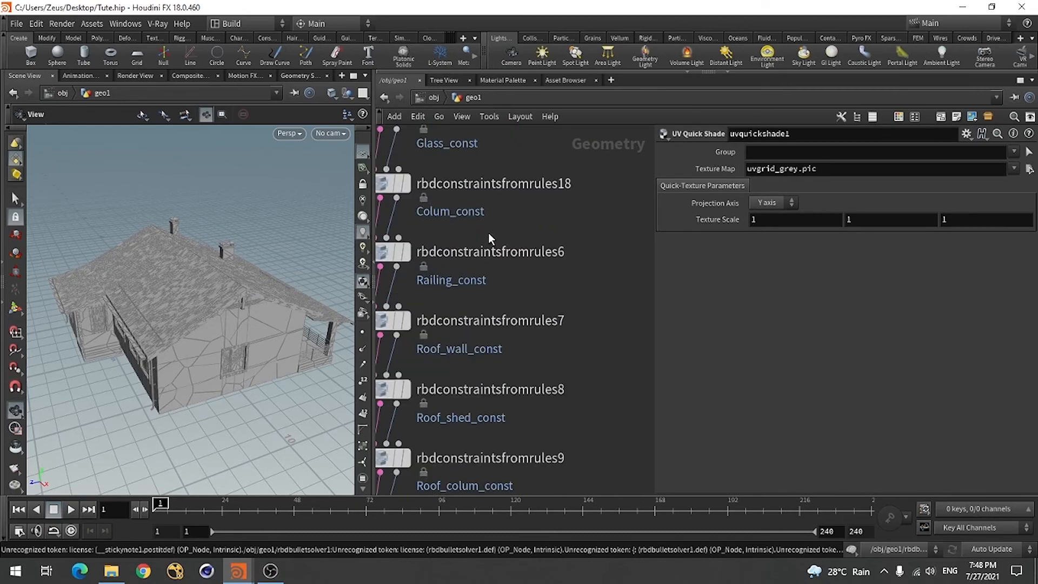
{"action": "scroll", "coordinate": [532, 235], "scroll_direction": "down", "scroll_amount": 4}
{"action": "scroll", "coordinate": [493, 180], "scroll_direction": "up", "scroll_amount": 5}
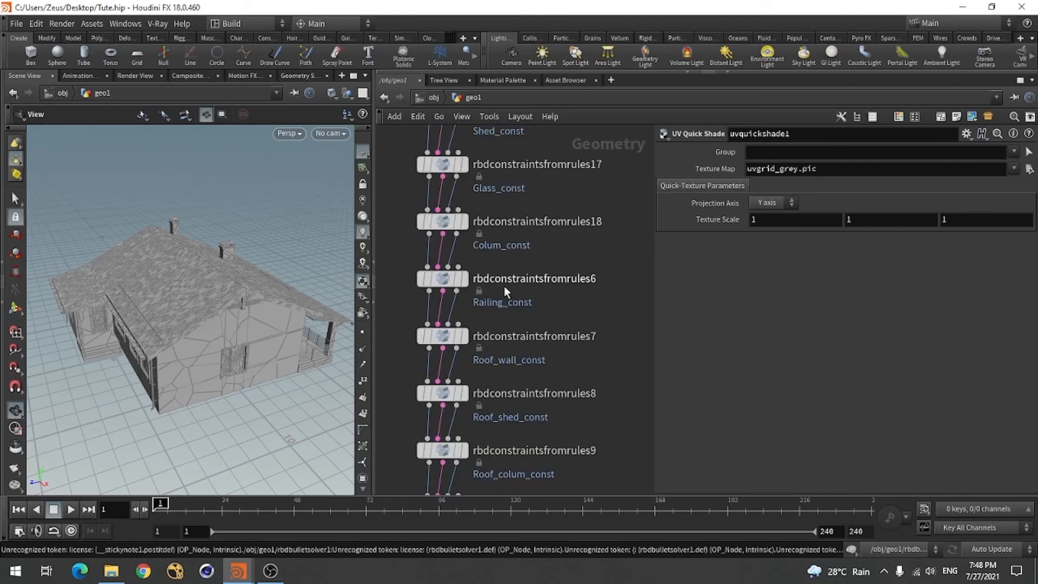
{"action": "scroll", "coordinate": [497, 258], "scroll_direction": "down", "scroll_amount": 4}
{"action": "scroll", "coordinate": [497, 303], "scroll_direction": "up", "scroll_amount": 4}
{"action": "scroll", "coordinate": [503, 399], "scroll_direction": "down", "scroll_amount": 4}
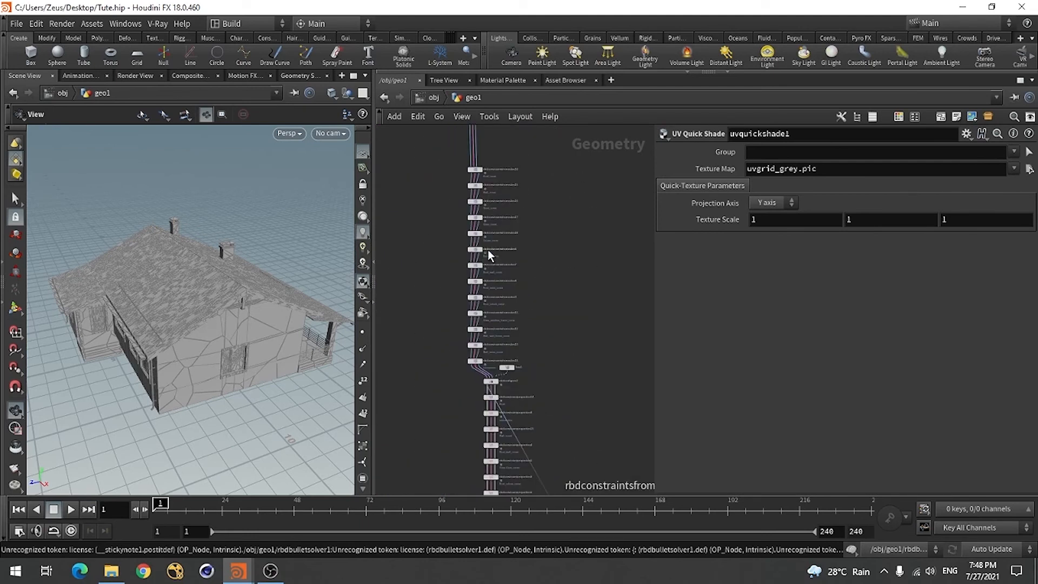
{"action": "scroll", "coordinate": [489, 186], "scroll_direction": "up", "scroll_amount": 4}
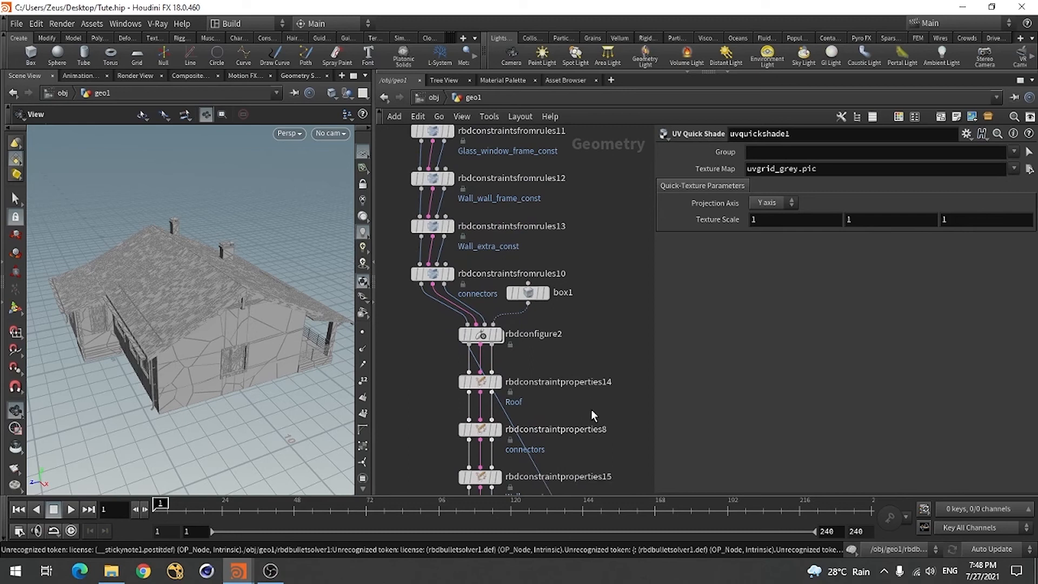
{"action": "scroll", "coordinate": [584, 277], "scroll_direction": "down", "scroll_amount": 6}
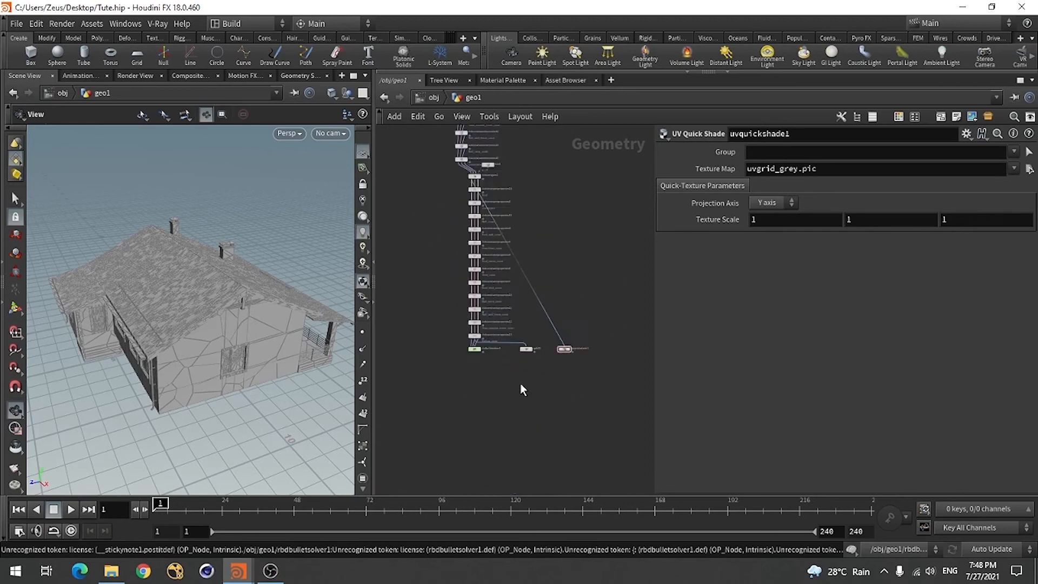
Pull uvquickshade1 away from the pasted chain and delete it
{"action": "type", "text": "rbdbul"}
{"action": "scroll", "coordinate": [460, 333], "scroll_direction": "up", "scroll_amount": 1}
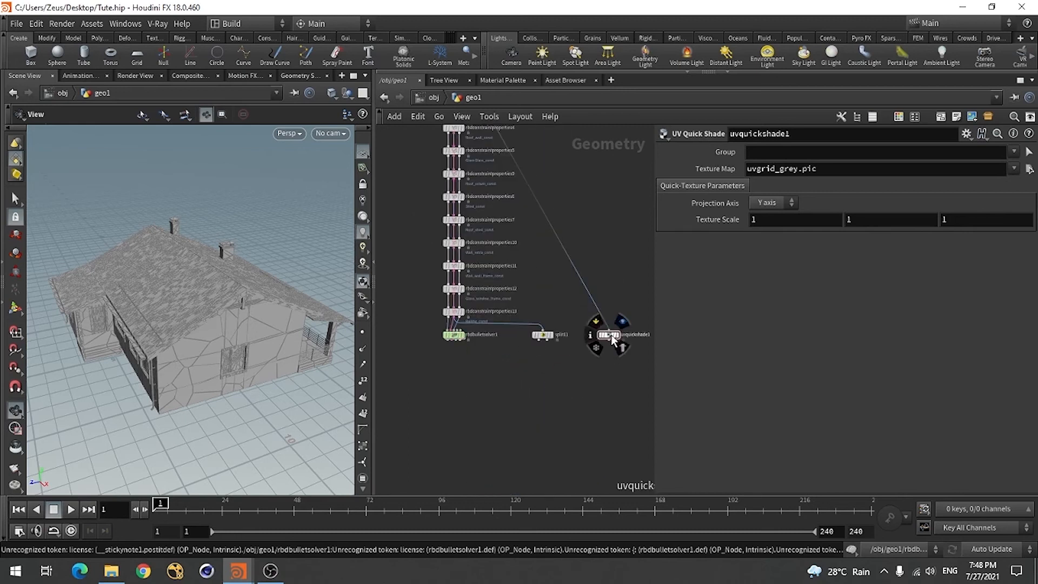
{"action": "left_click_drag", "start_coordinate": [608, 335], "coordinate": [398, 251]}
{"action": "type", "text": "uvquick"}
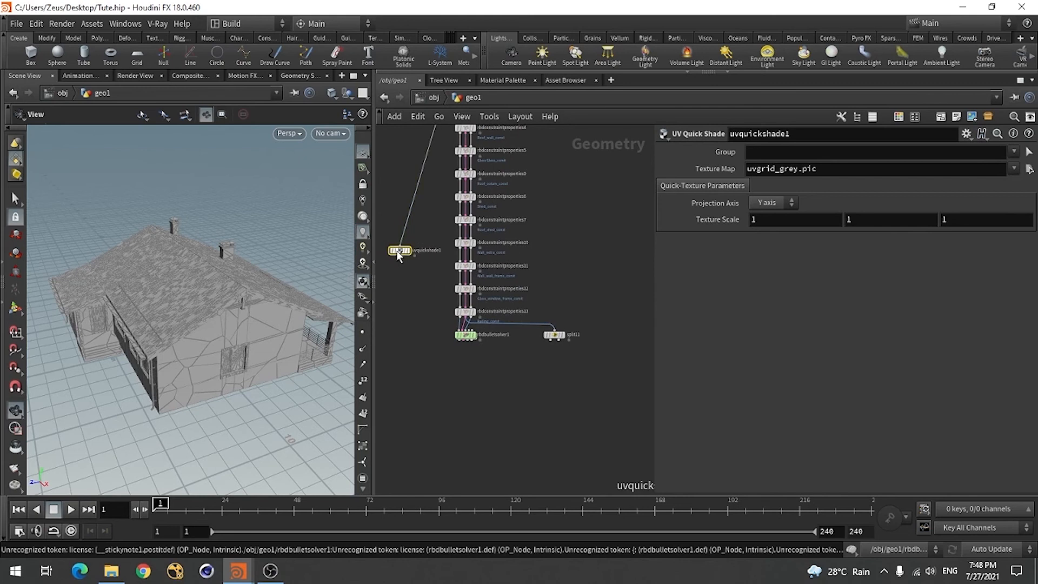
{"action": "key", "text": "Delete"}
Display the output of the Railing_const constraint properties node at the end of the chain
{"action": "scroll", "coordinate": [480, 358], "scroll_direction": "up", "scroll_amount": 4}
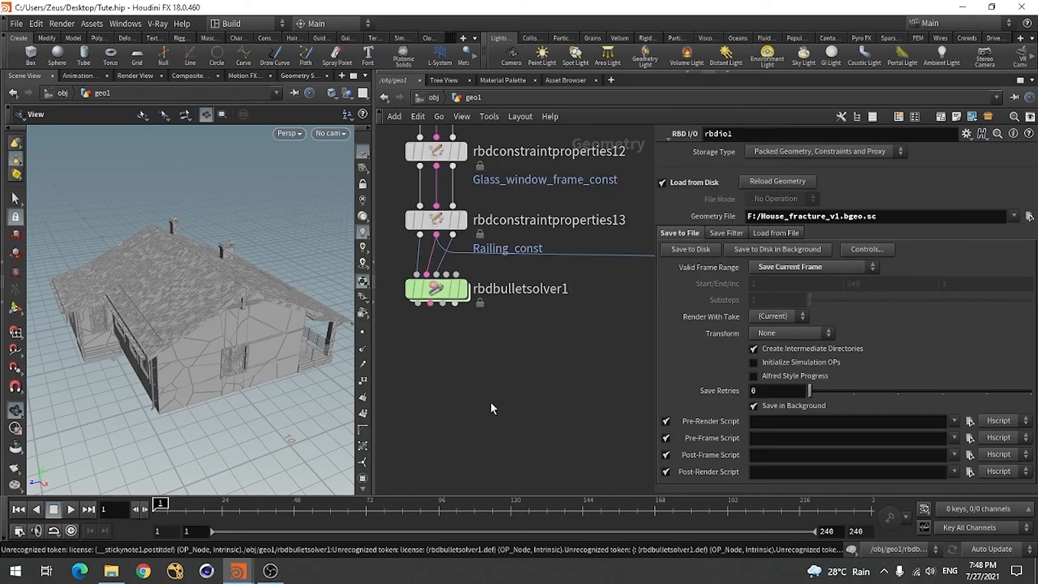
{"action": "scroll", "coordinate": [491, 404], "scroll_direction": "down", "scroll_amount": 3}
{"action": "scroll", "coordinate": [498, 361], "scroll_direction": "up", "scroll_amount": 3}
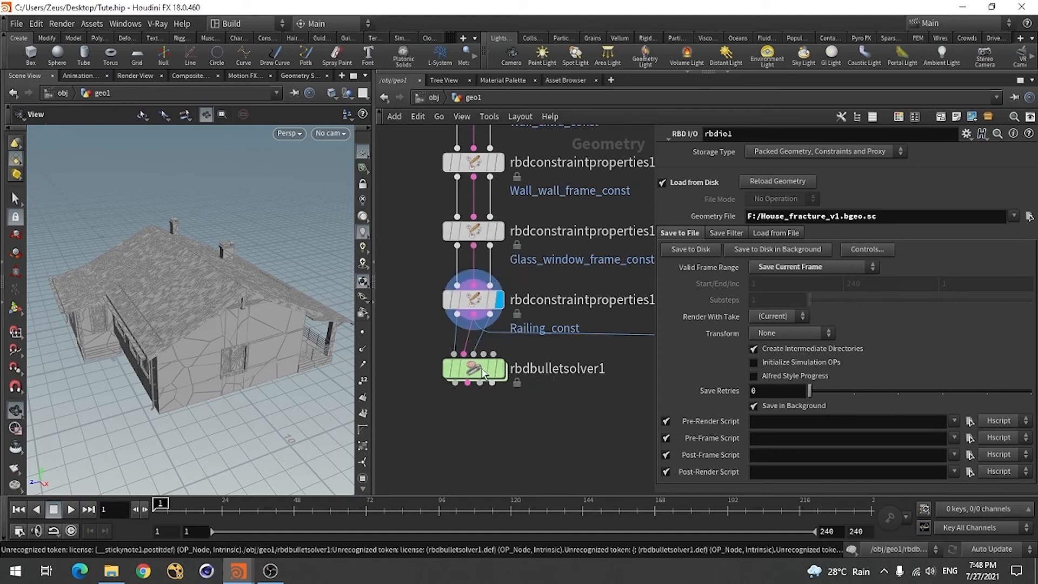
Delete the copied rbdbulletsolver1 and split11 below the Railing_const properties node, then save the scene
{"action": "scroll", "coordinate": [481, 360], "scroll_direction": "down", "scroll_amount": 5}
{"action": "scroll", "coordinate": [482, 379], "scroll_direction": "up", "scroll_amount": 5}
{"action": "scroll", "coordinate": [439, 374], "scroll_direction": "down", "scroll_amount": 3}
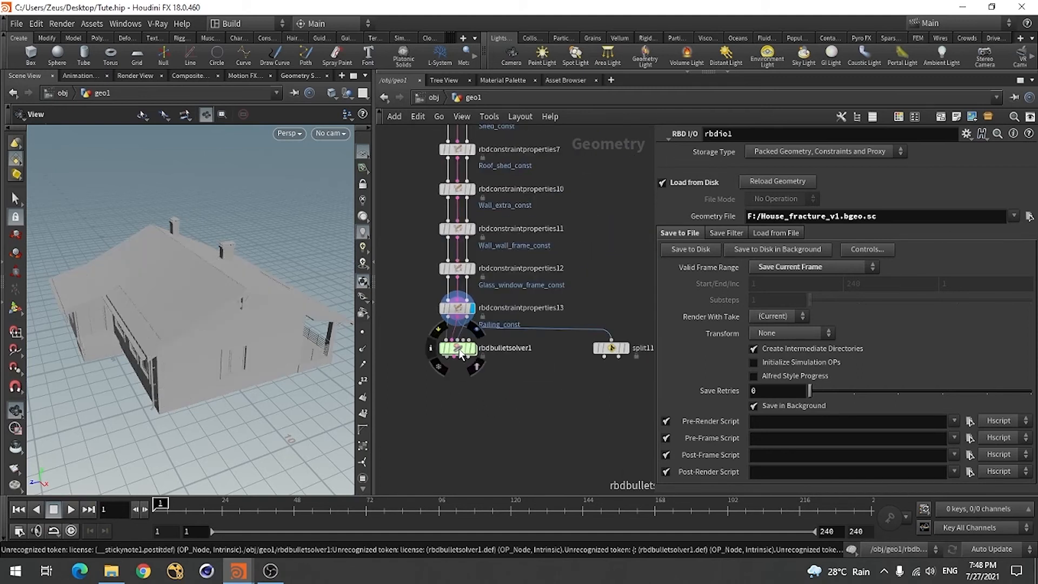
{"action": "left_click_drag", "start_coordinate": [461, 354], "coordinate": [458, 390]}
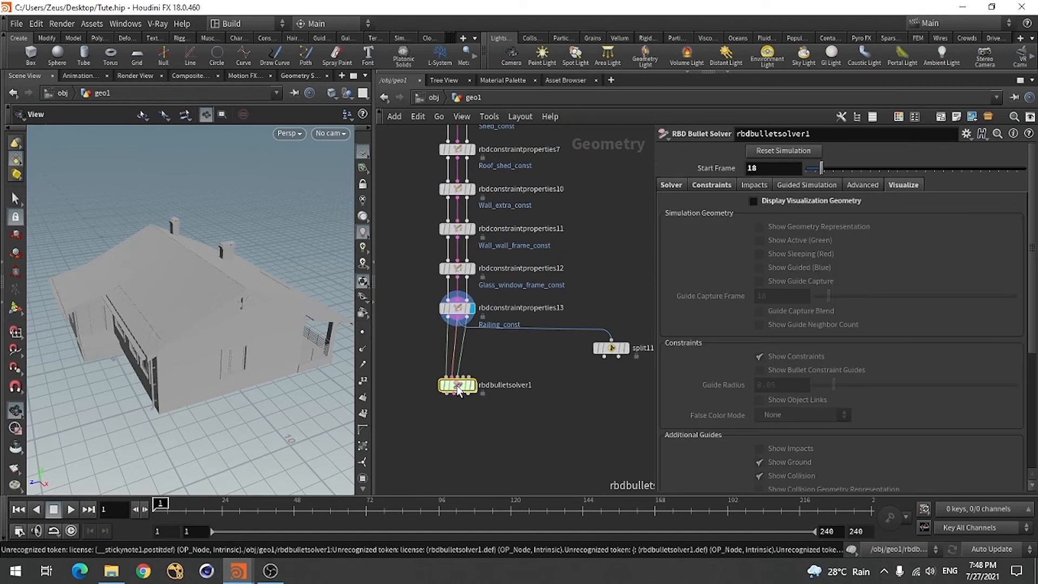
{"action": "key", "text": "Delete"}
{"action": "left_click", "coordinate": [610, 347]}
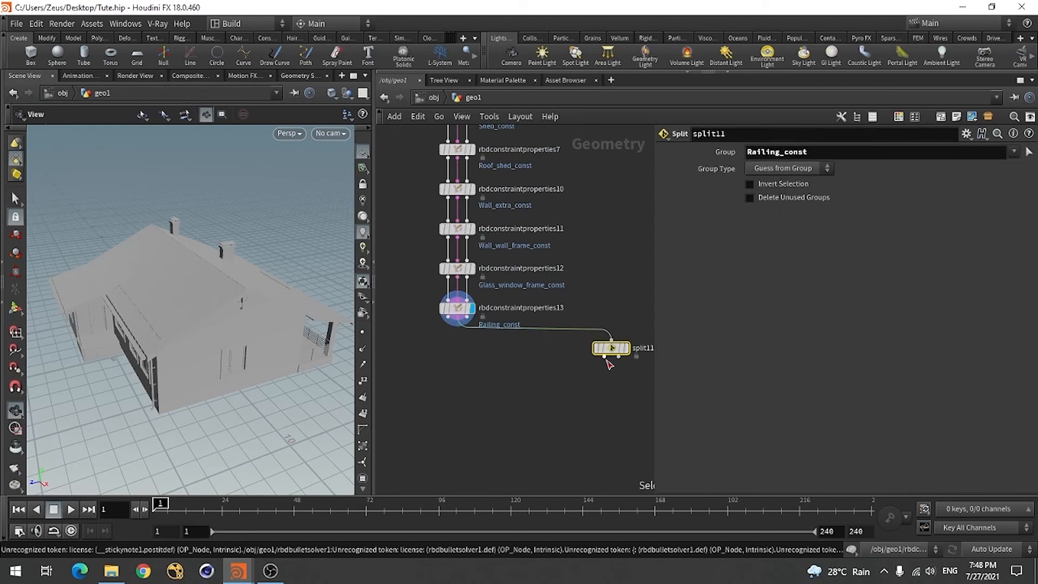
{"action": "key", "text": "Delete"}
{"action": "scroll", "coordinate": [457, 313], "scroll_direction": "up", "scroll_amount": 4}
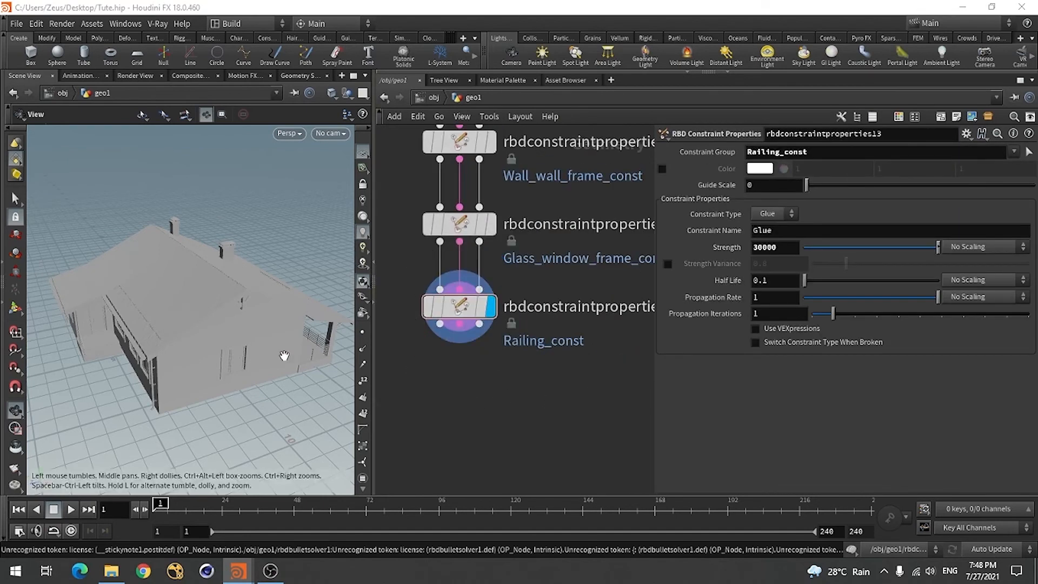
{"action": "left_click_drag", "start_coordinate": [283, 352], "coordinate": [211, 359]}
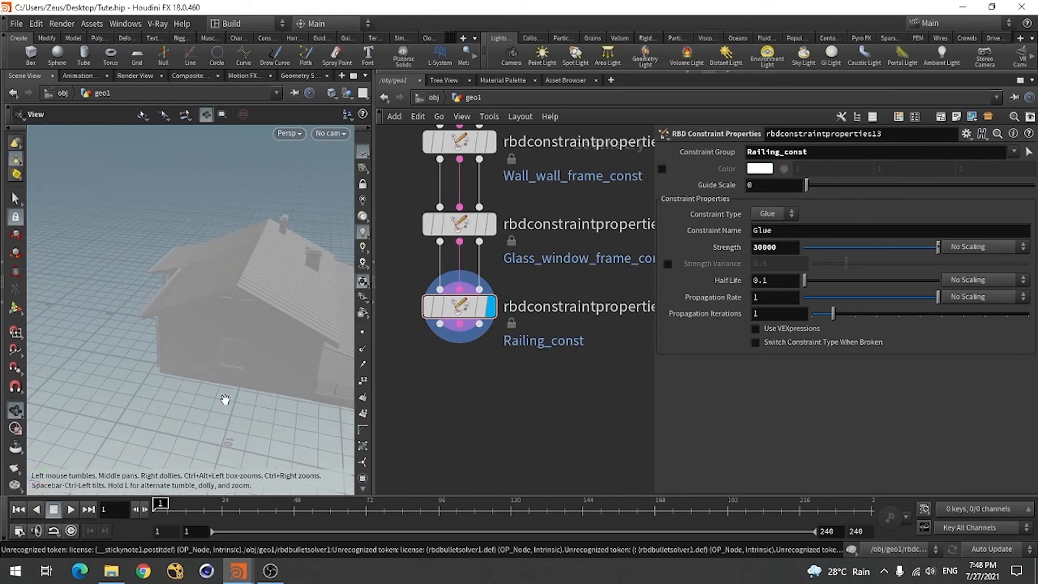
{"action": "key", "text": "ctrl+s"}
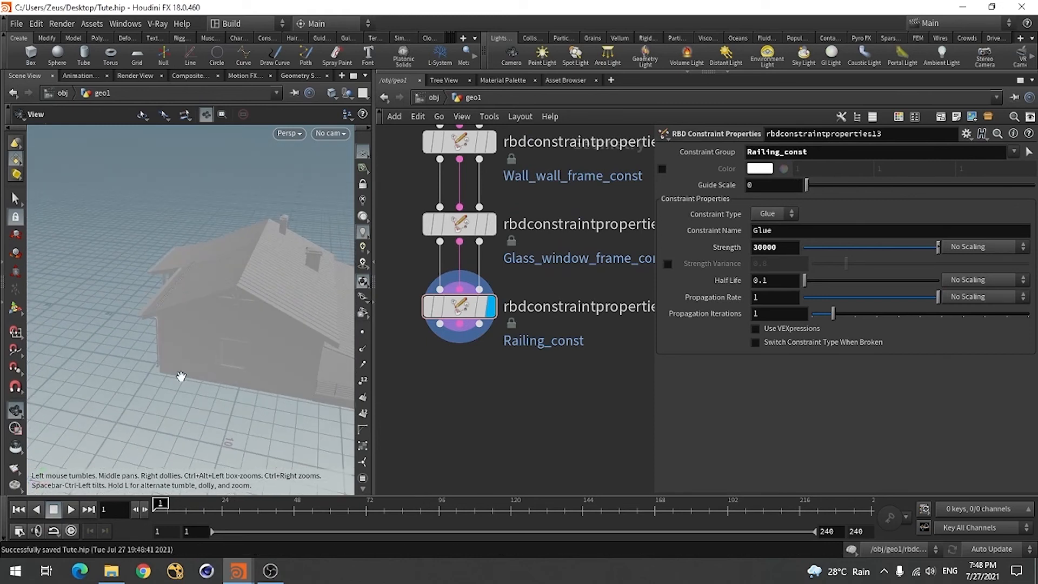
{"action": "scroll", "coordinate": [508, 362], "scroll_direction": "down", "scroll_amount": 10}
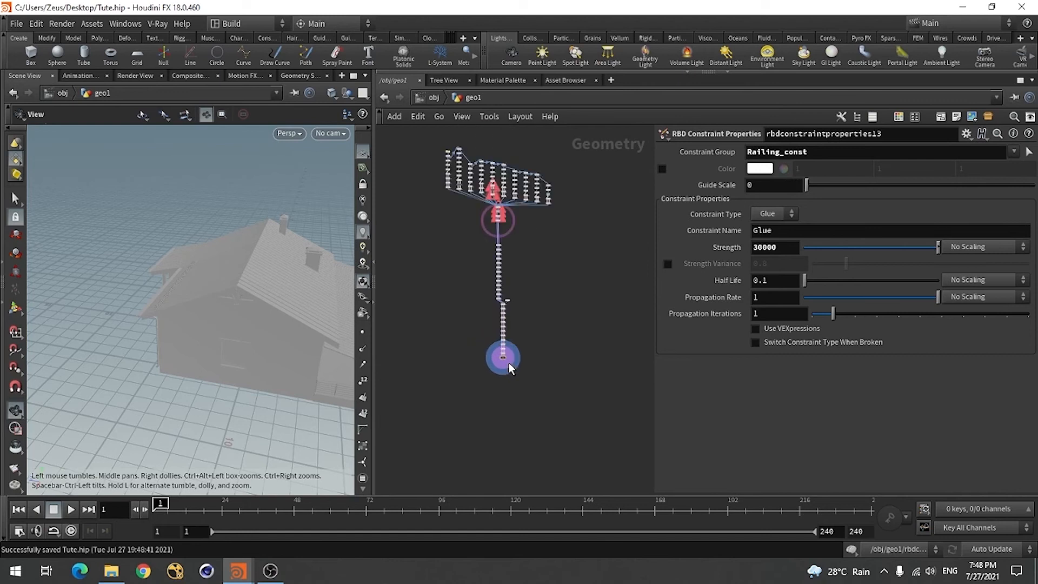
{"action": "scroll", "coordinate": [508, 362], "scroll_direction": "up", "scroll_amount": 6}
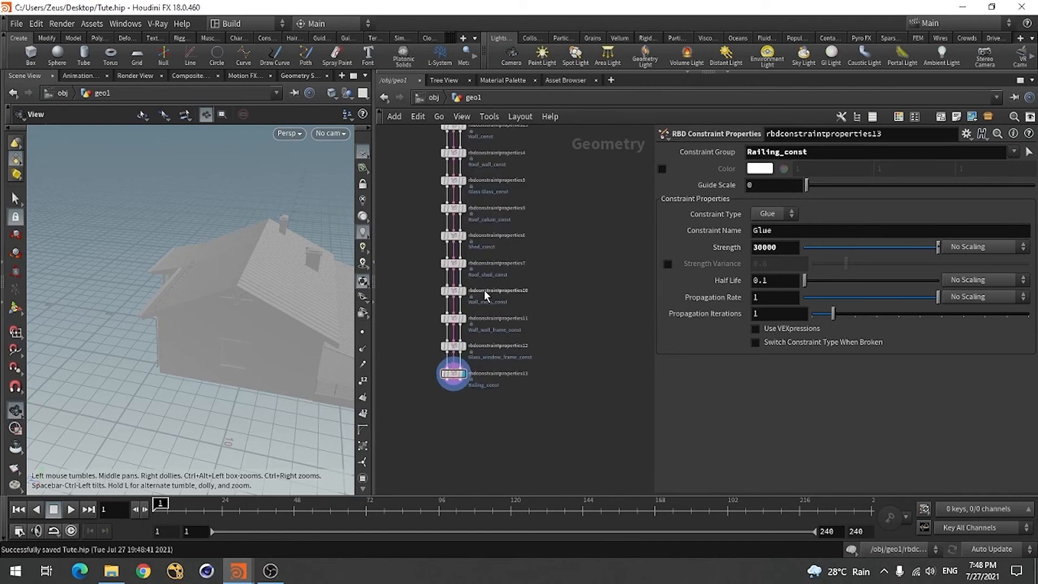
{"action": "scroll", "coordinate": [474, 356], "scroll_direction": "up", "scroll_amount": 5}
{"action": "scroll", "coordinate": [462, 348], "scroll_direction": "down", "scroll_amount": 3}
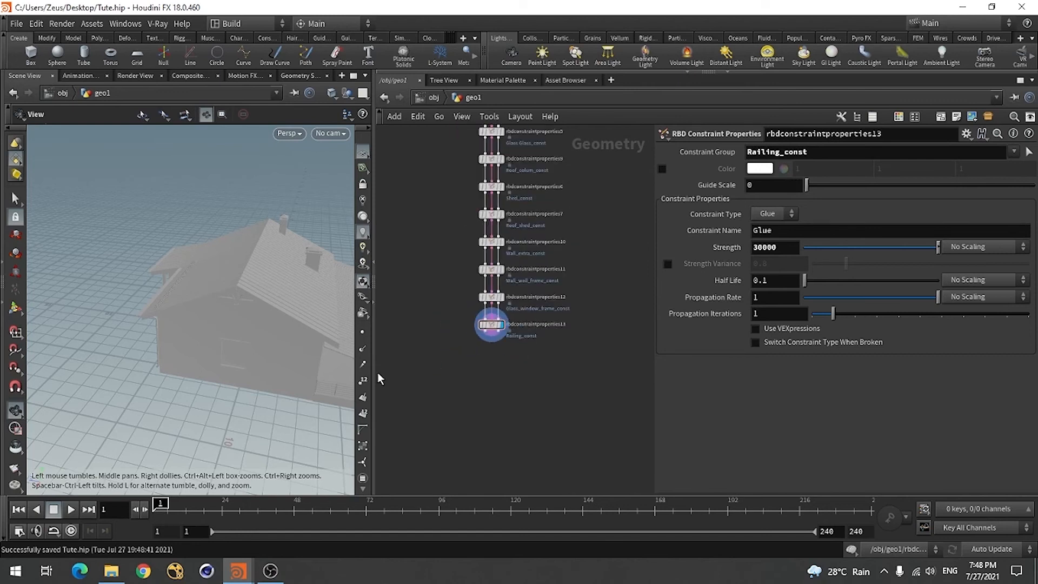
{"action": "left_click_drag", "start_coordinate": [247, 374], "coordinate": [266, 375]}
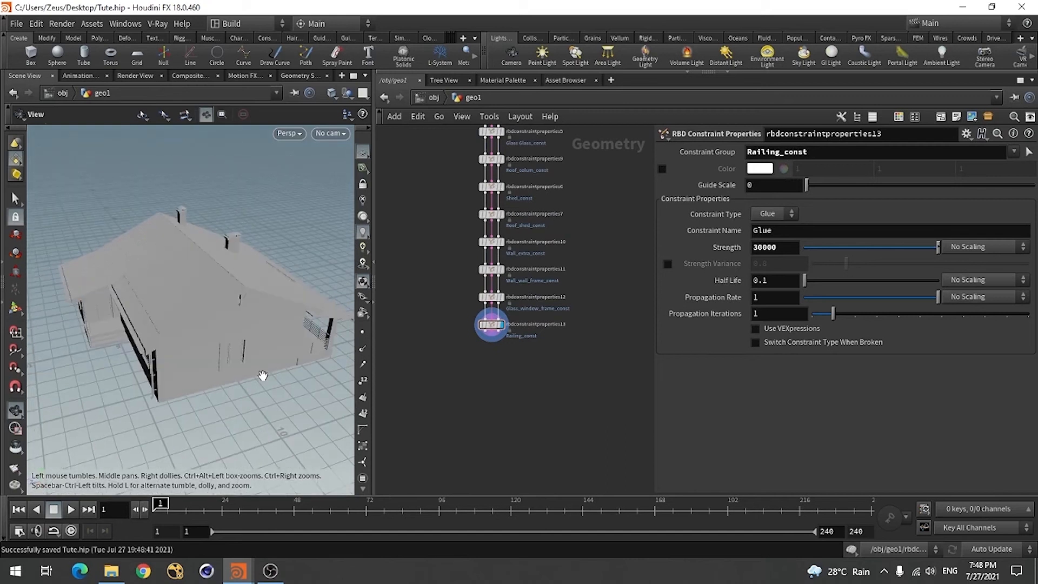
Add a new RBD Bullet Solver node below the Railing_const constraint properties node
{"action": "scroll", "coordinate": [458, 359], "scroll_direction": "up", "scroll_amount": 3}
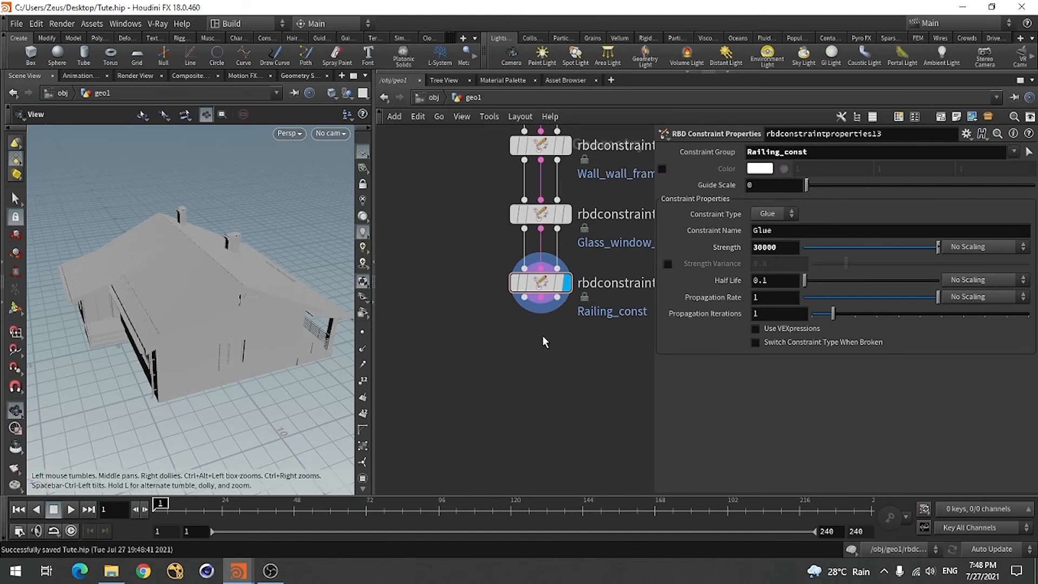
{"action": "scroll", "coordinate": [484, 359], "scroll_direction": "down", "scroll_amount": 2}
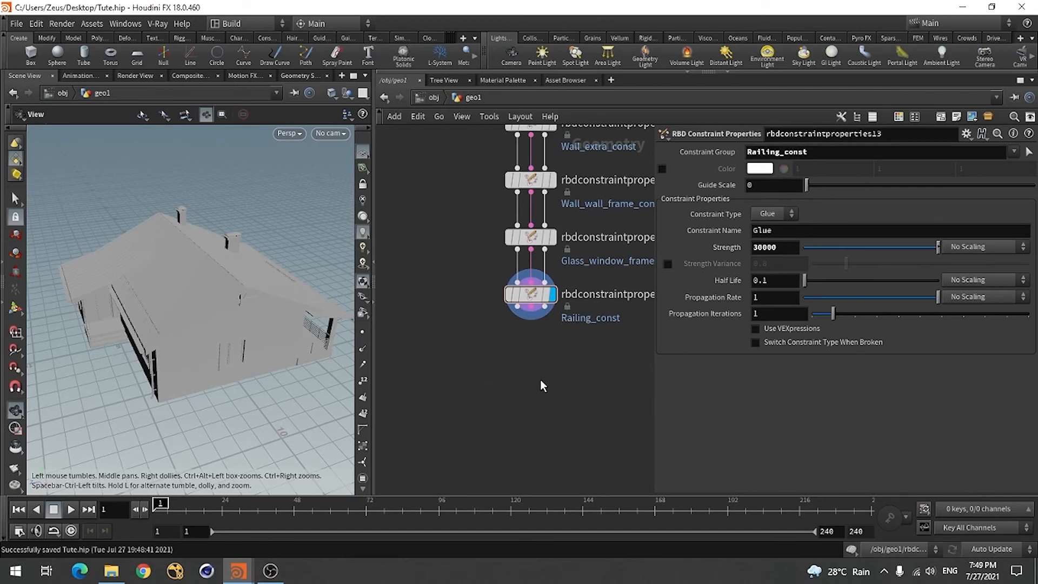
{"action": "key", "text": "Tab"}
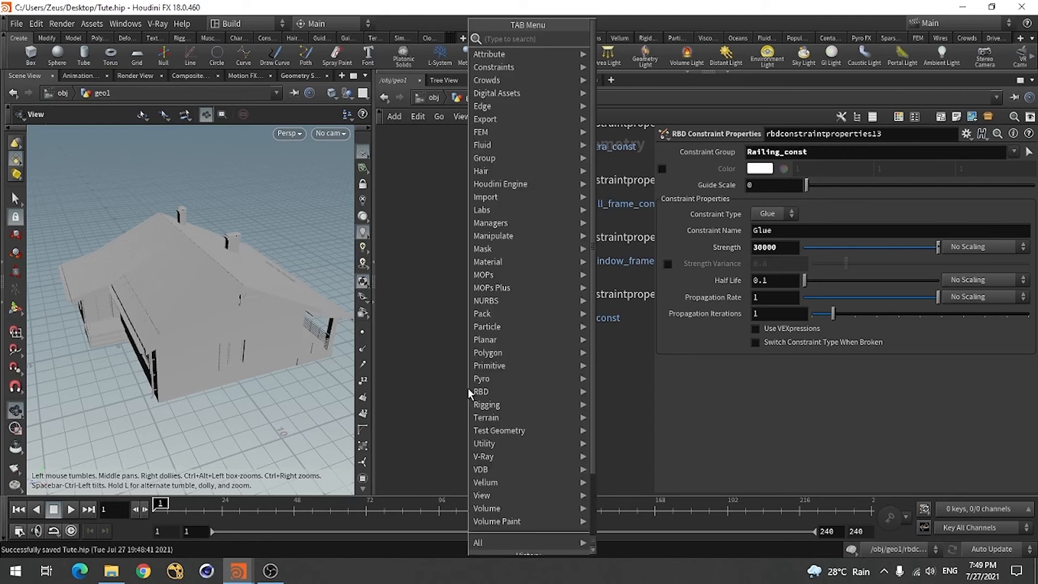
{"action": "type", "text": "rb"}
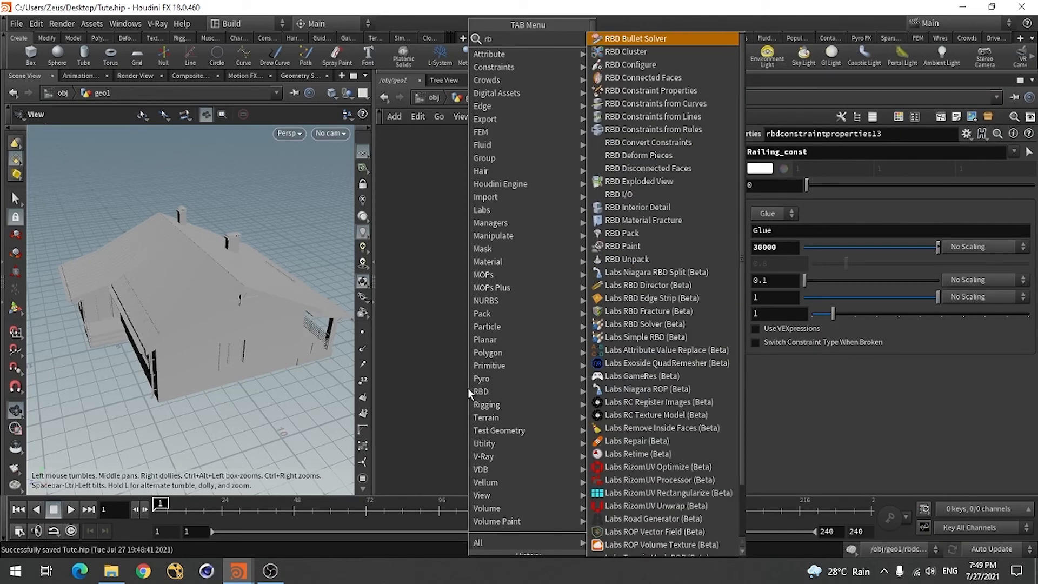
{"action": "type", "text": "d"}
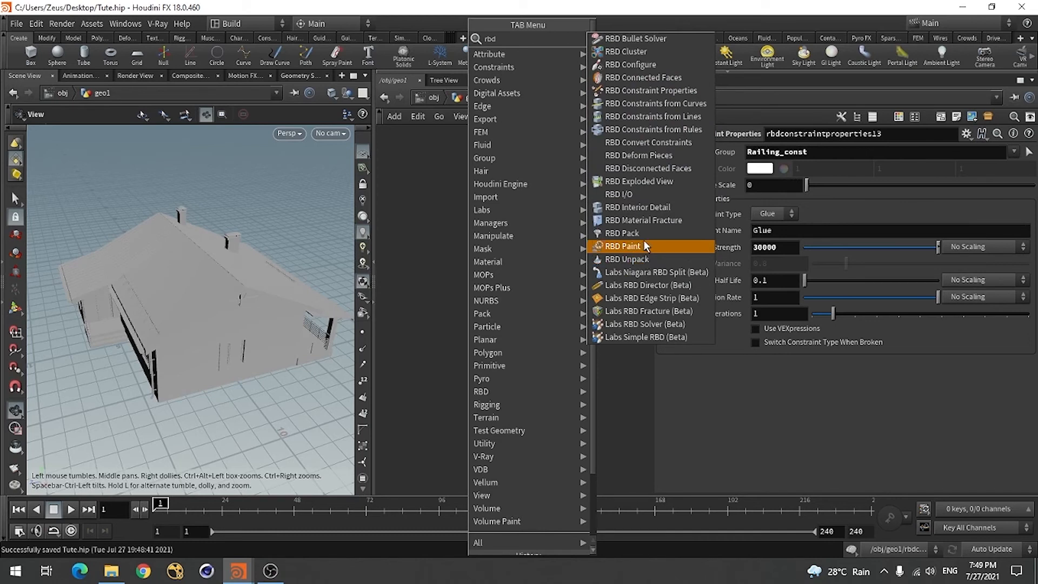
{"action": "type", "text": "sol"}
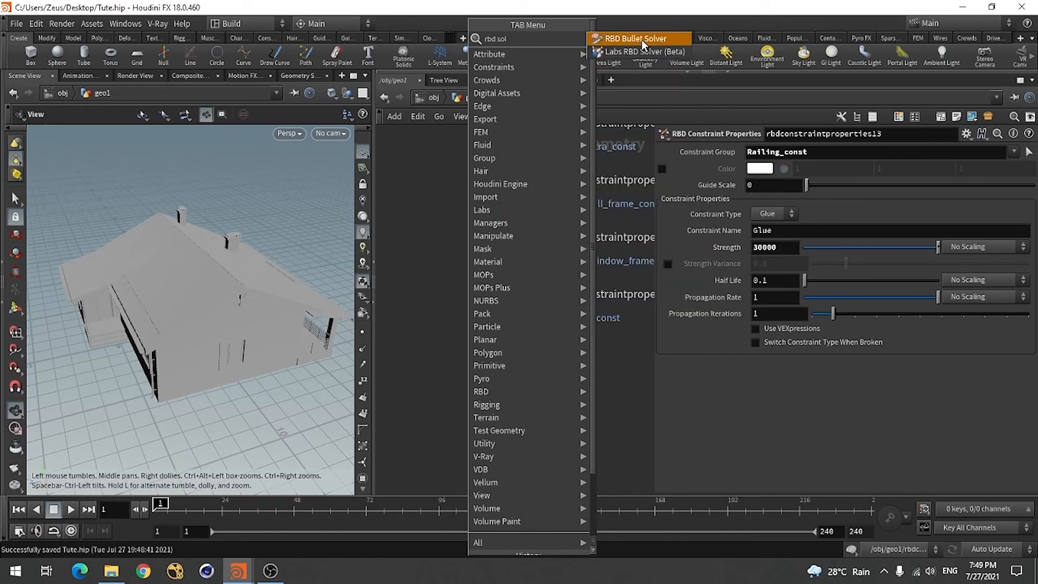
{"action": "left_click", "coordinate": [643, 44]}
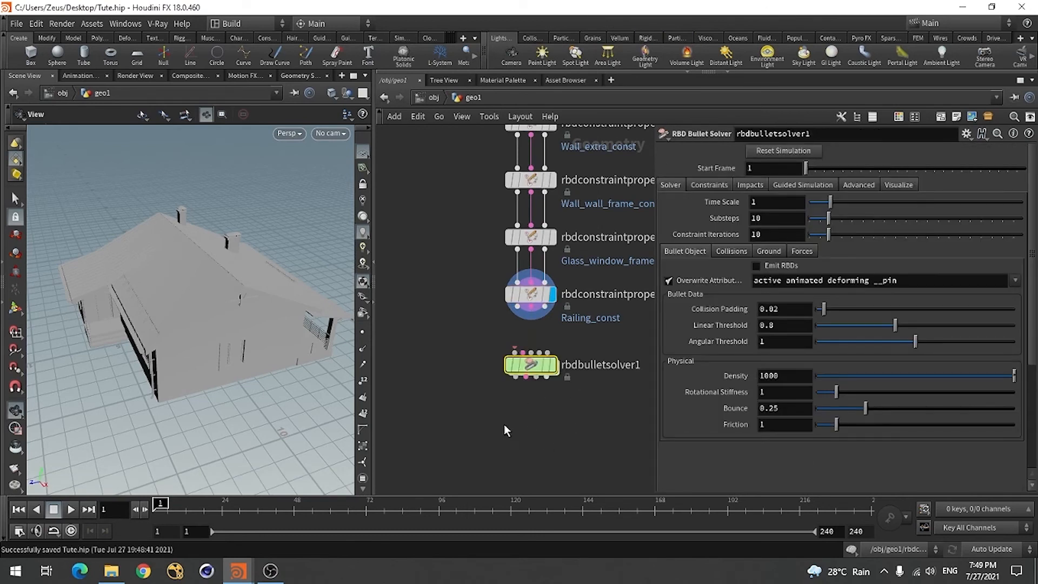
Wire the Railing_const node's geometry and proxy geometry outputs into the matching bullet solver inputs and display the solver
{"action": "scroll", "coordinate": [553, 421], "scroll_direction": "up", "scroll_amount": 3}
{"action": "left_click_drag", "start_coordinate": [526, 346], "coordinate": [532, 378]}
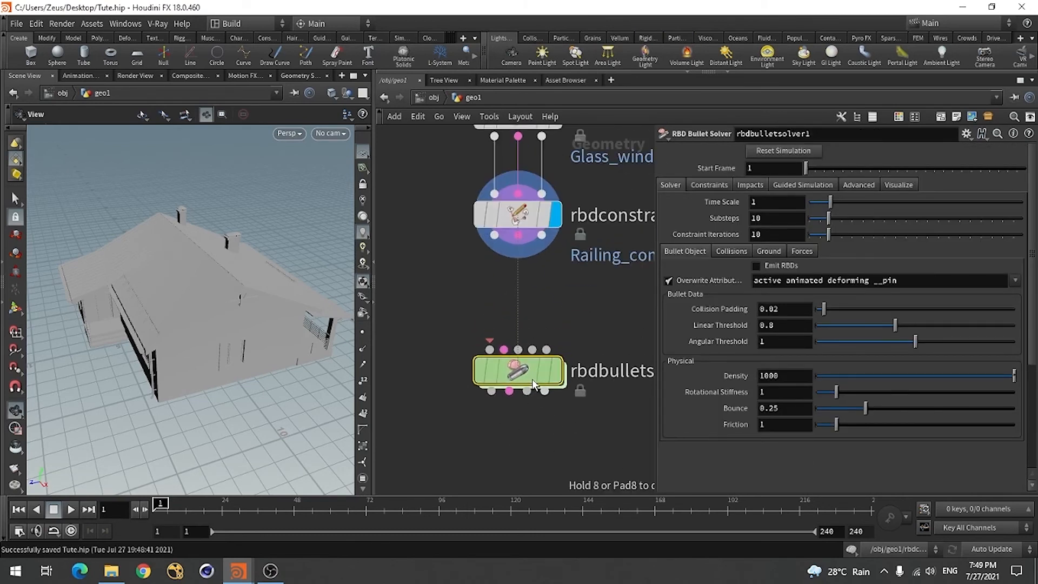
{"action": "scroll", "coordinate": [452, 354], "scroll_direction": "down", "scroll_amount": 1}
{"action": "scroll", "coordinate": [452, 355], "scroll_direction": "up", "scroll_amount": 1}
{"action": "left_click_drag", "start_coordinate": [493, 225], "coordinate": [487, 356]}
{"action": "left_click", "coordinate": [516, 225]}
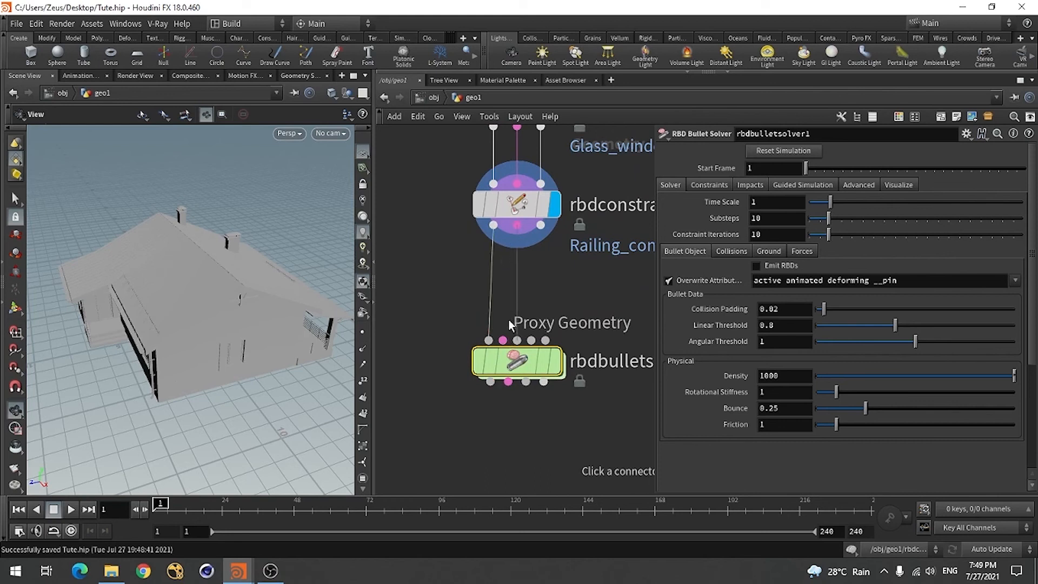
{"action": "left_click", "coordinate": [517, 271]}
{"action": "left_click_drag", "start_coordinate": [540, 225], "coordinate": [516, 340]}
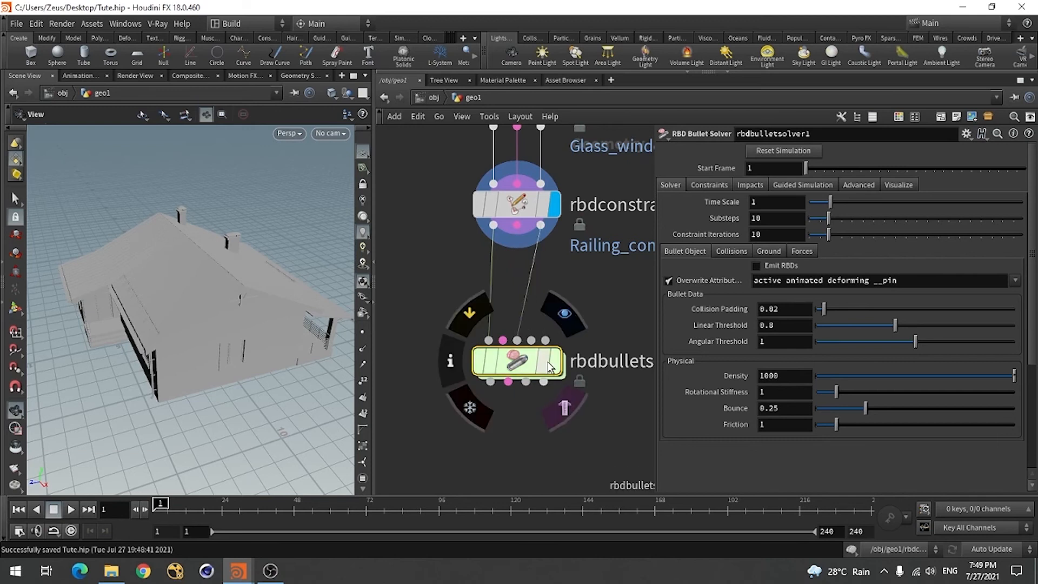
{"action": "left_click", "coordinate": [552, 307]}
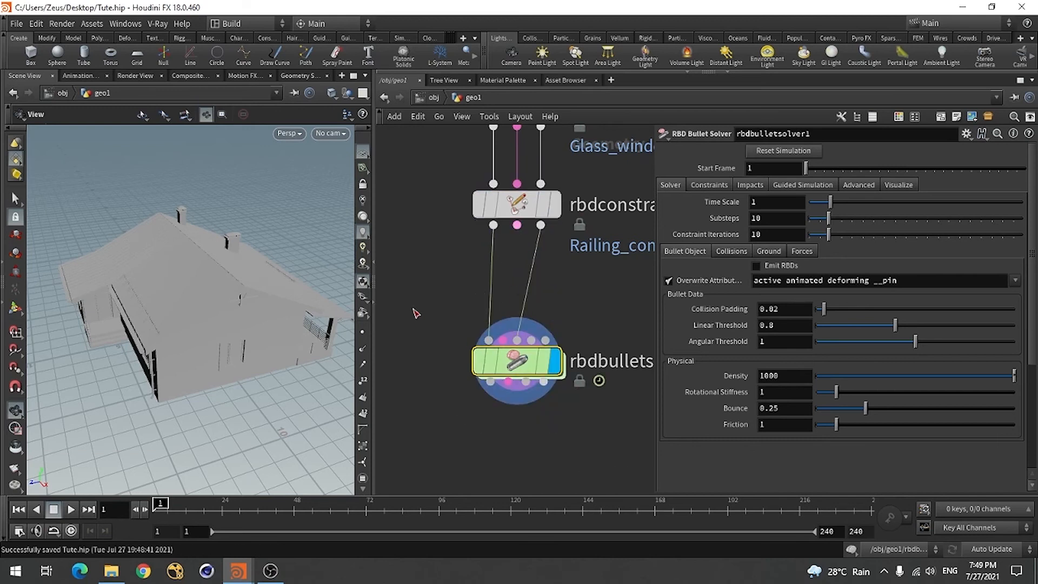
Widen the 3D view and shorten the animation by setting both the playback and global end frames to 90
{"action": "left_click_drag", "start_coordinate": [377, 250], "coordinate": [454, 250]}
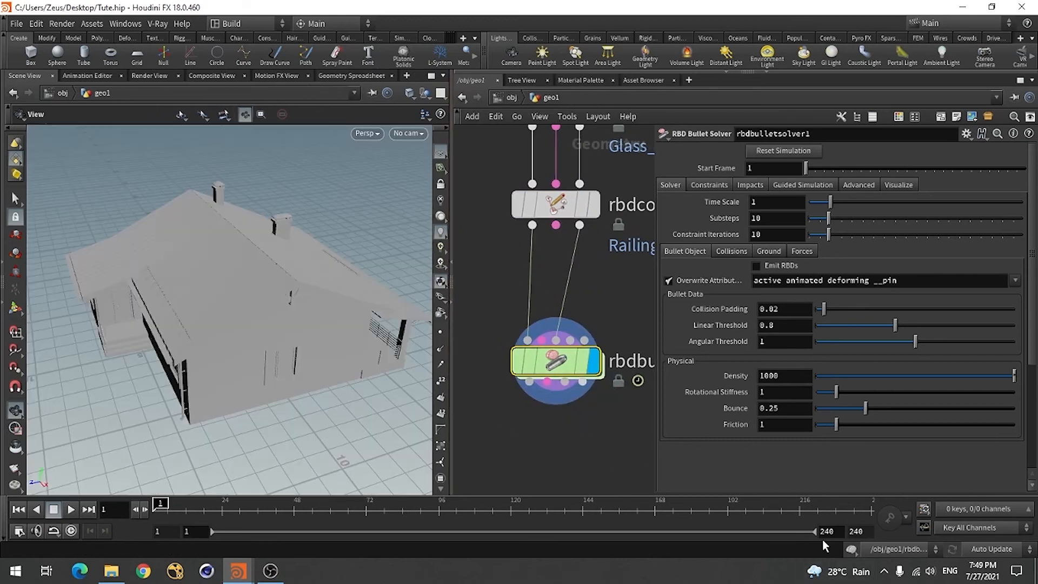
{"action": "left_click_drag", "start_coordinate": [835, 534], "coordinate": [814, 532]}
{"action": "type", "text": "90"}
{"action": "key", "text": "Tab"}
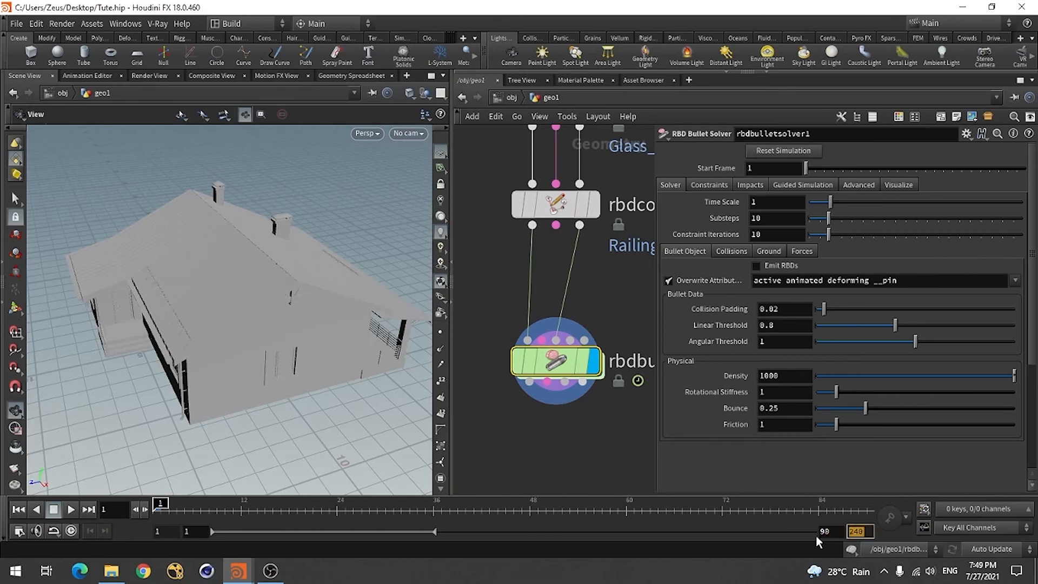
{"action": "type", "text": "90"}
{"action": "key", "text": "Return"}
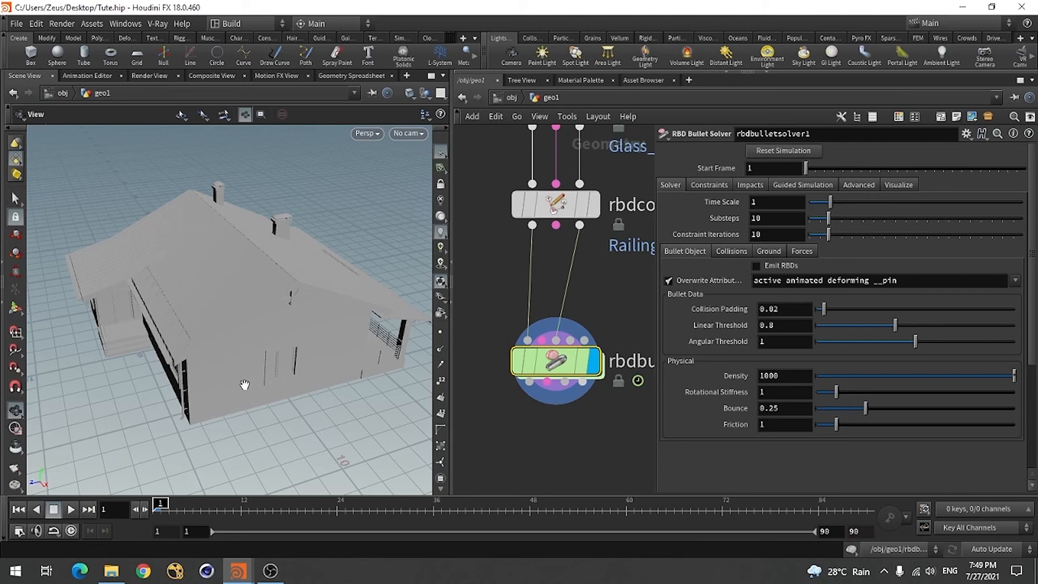
Add a ground plane to the RBD bullet solver by setting Add Ground Plane to Ground Plane
{"action": "left_click_drag", "start_coordinate": [315, 359], "coordinate": [249, 351]}
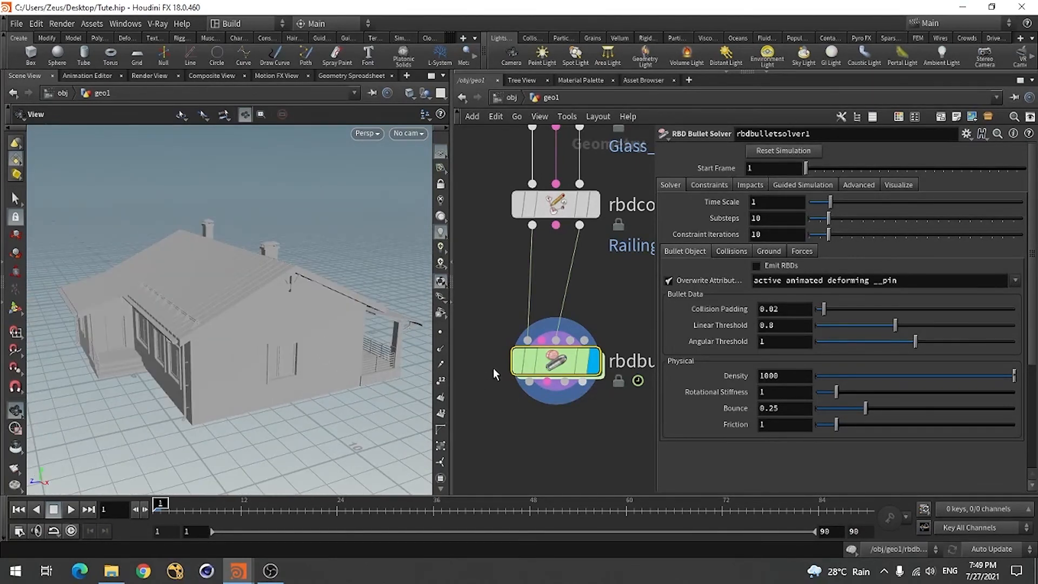
{"action": "left_click", "coordinate": [857, 185]}
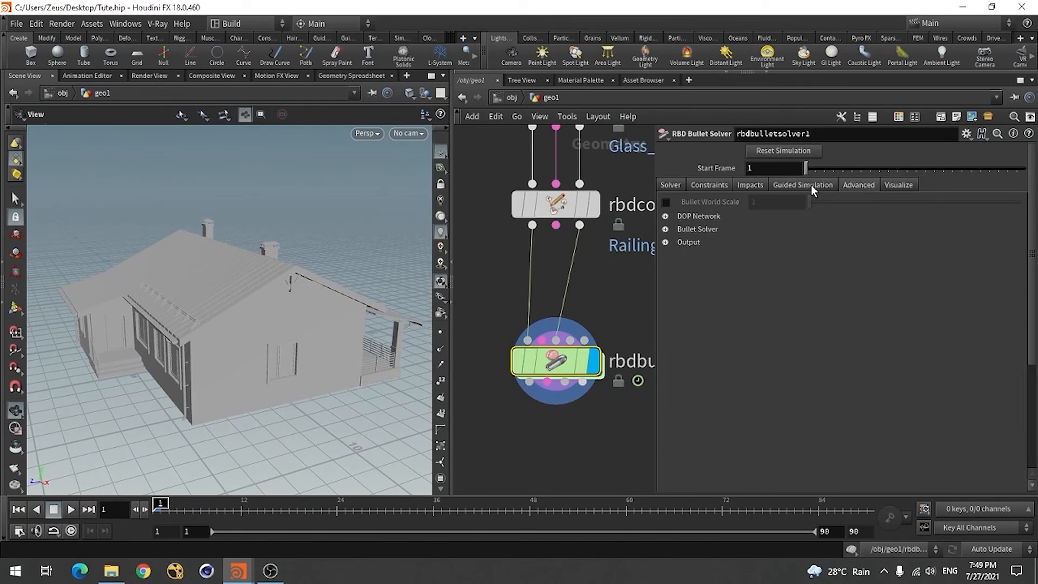
{"action": "left_click", "coordinate": [672, 186]}
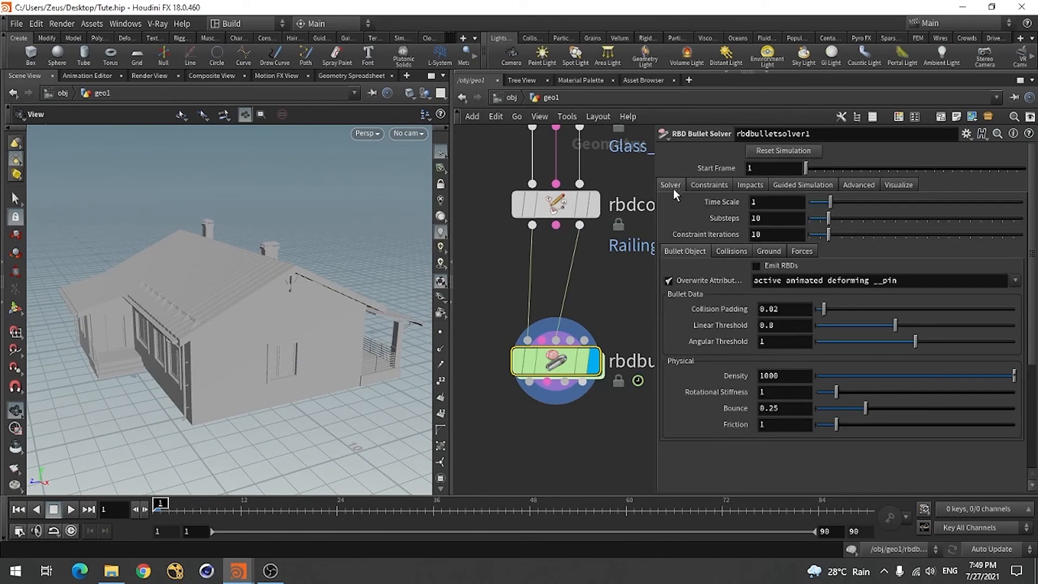
{"action": "left_click", "coordinate": [770, 252]}
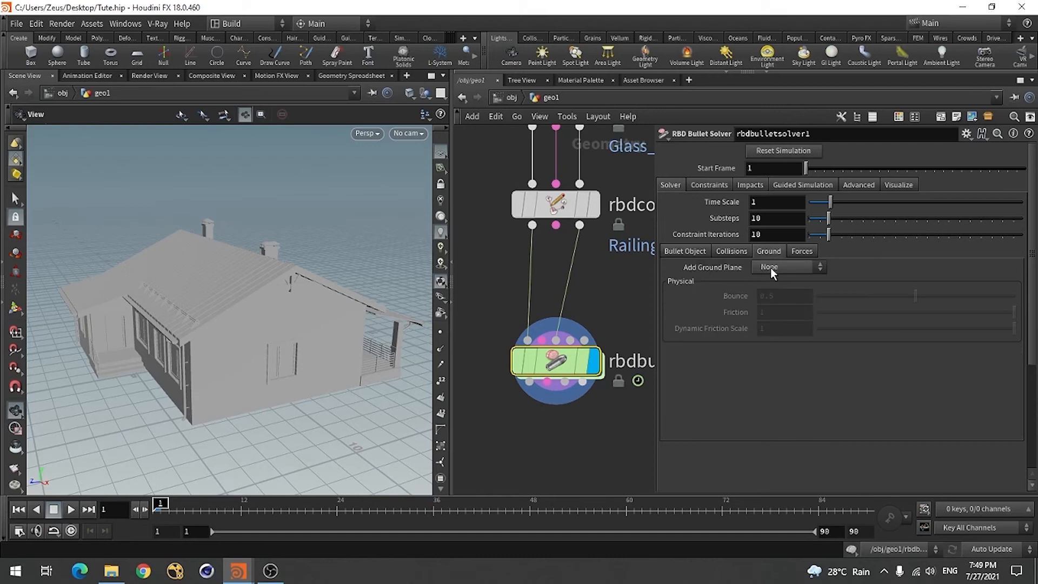
{"action": "left_click", "coordinate": [770, 267]}
{"action": "left_click", "coordinate": [771, 292]}
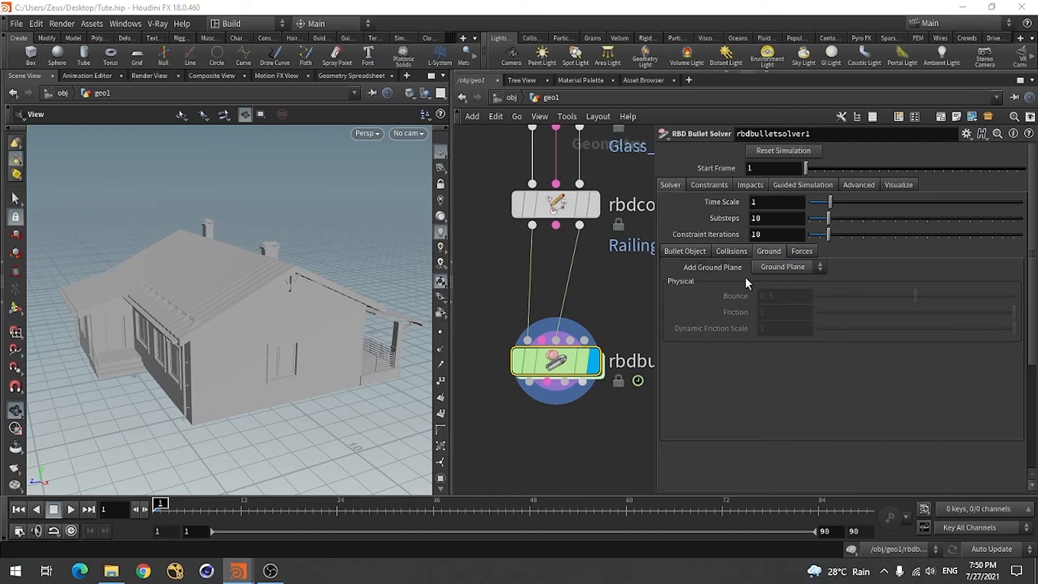
Enable Add Drag among the bullet solver's forces and save the scene
{"action": "left_click_drag", "start_coordinate": [235, 403], "coordinate": [216, 394]}
{"action": "left_click", "coordinate": [685, 252]}
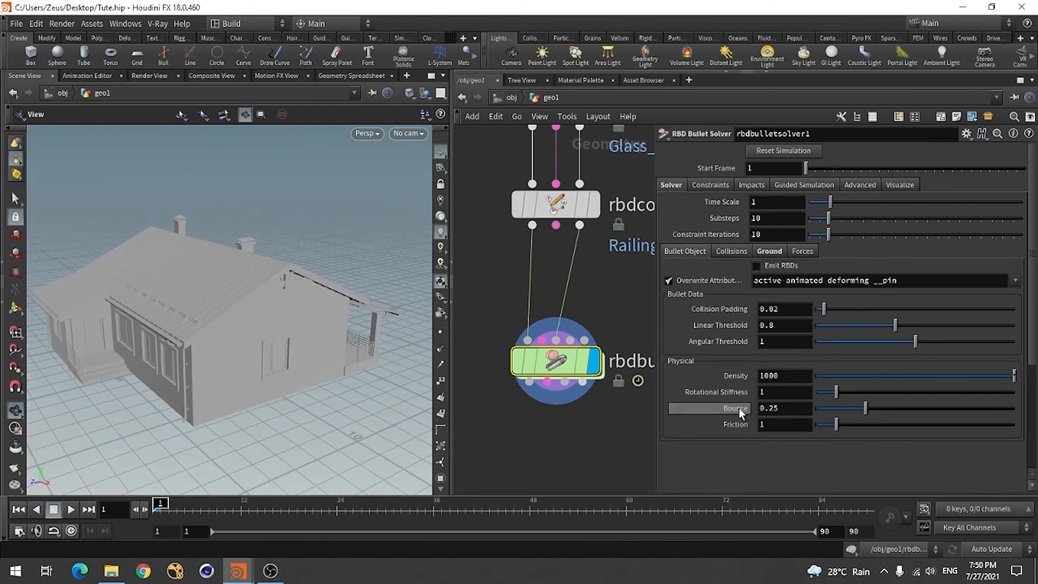
{"action": "left_click", "coordinate": [726, 253]}
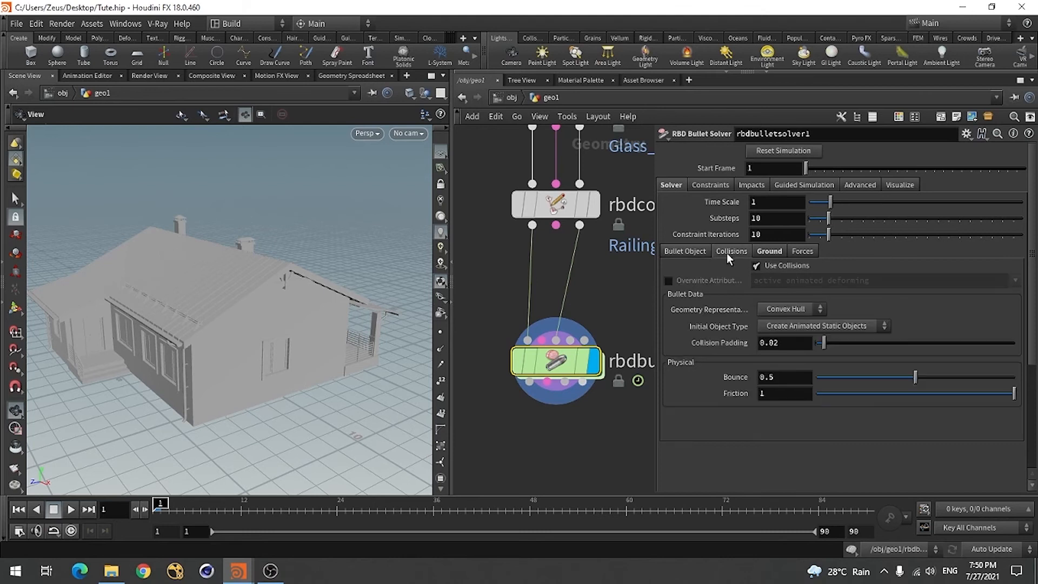
{"action": "left_click", "coordinate": [799, 252]}
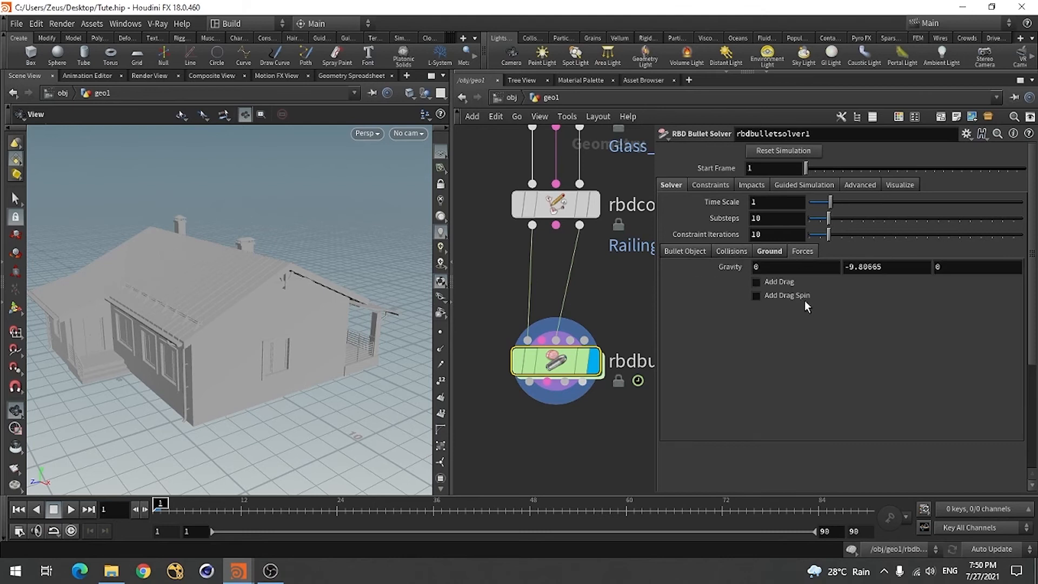
{"action": "left_click", "coordinate": [770, 282]}
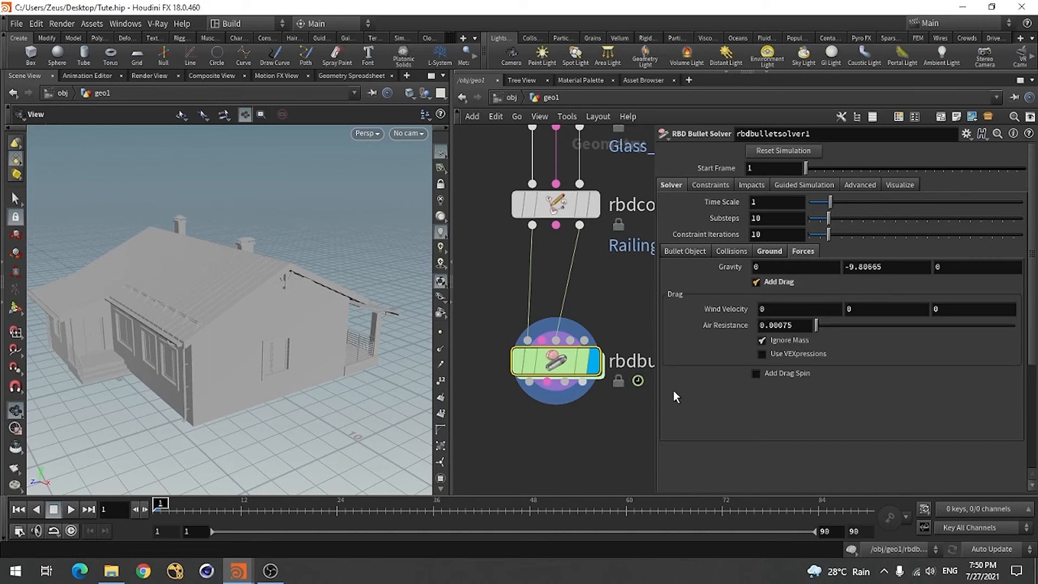
{"action": "left_click_drag", "start_coordinate": [274, 378], "coordinate": [259, 380]}
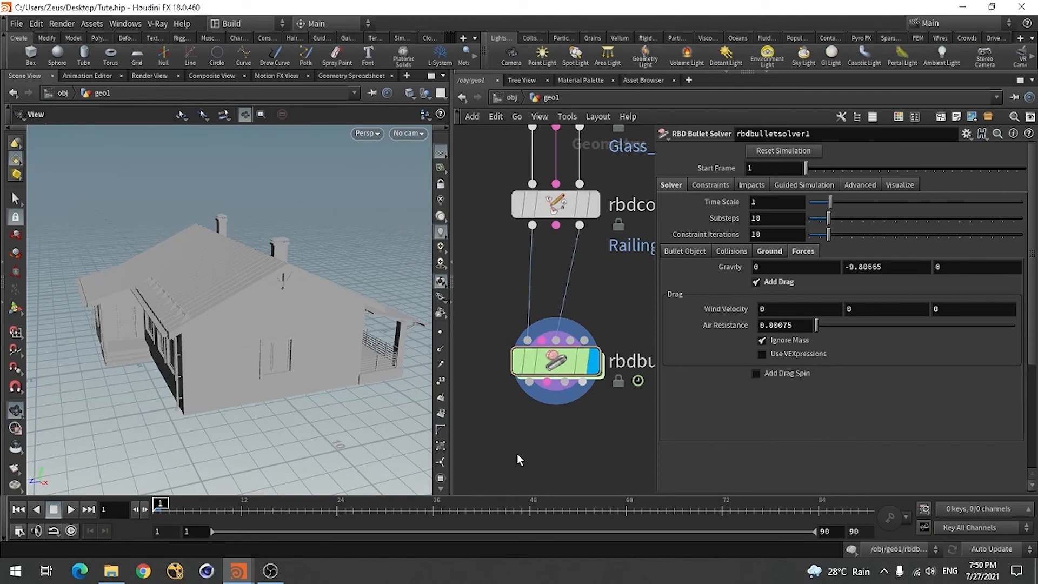
{"action": "key", "text": "ctrl+s"}
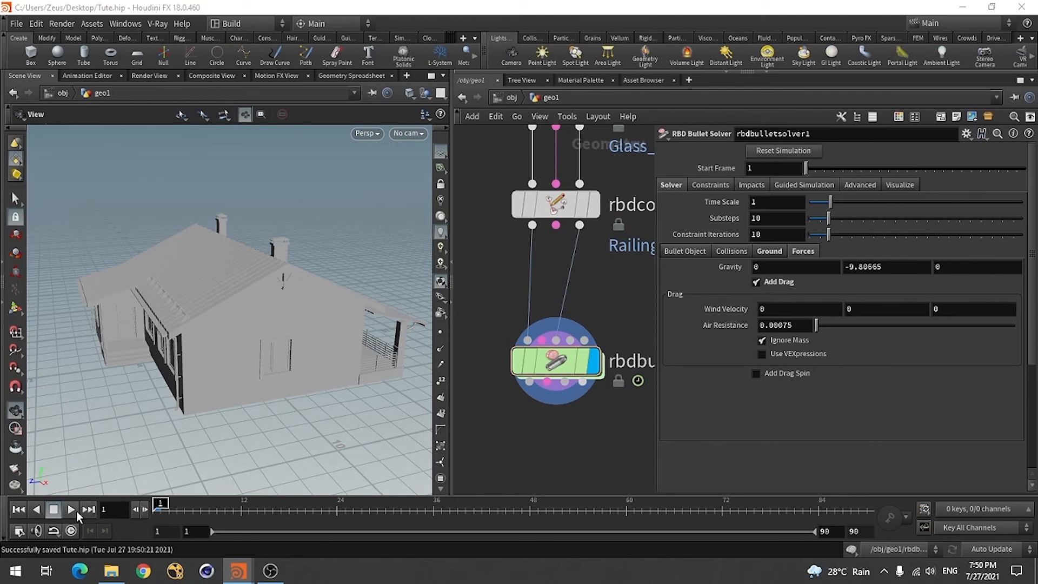
Play the simulation and inspect the collapsing house from several angles
{"action": "left_click", "coordinate": [71, 510]}
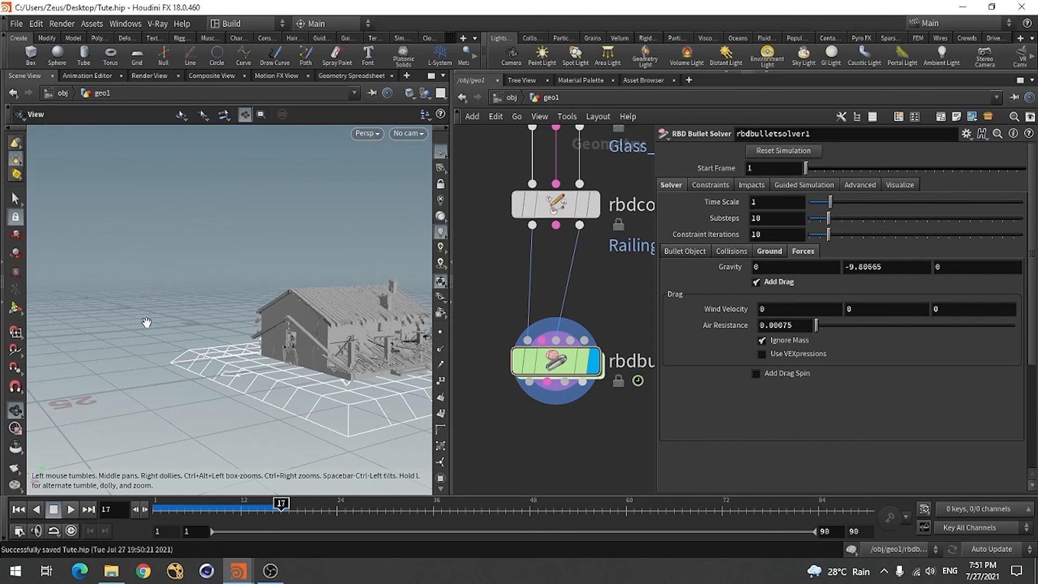
{"action": "key", "text": "f"}
{"action": "left_click_drag", "start_coordinate": [159, 391], "coordinate": [222, 367]}
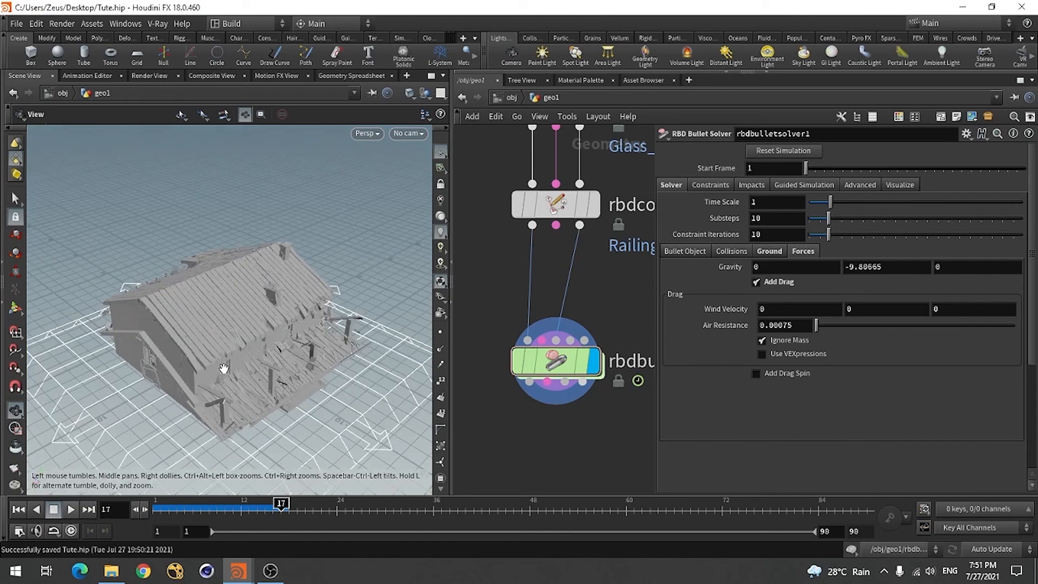
{"action": "right_click_drag", "start_coordinate": [225, 368], "coordinate": [297, 362]}
{"action": "left_click_drag", "start_coordinate": [169, 390], "coordinate": [208, 385]}
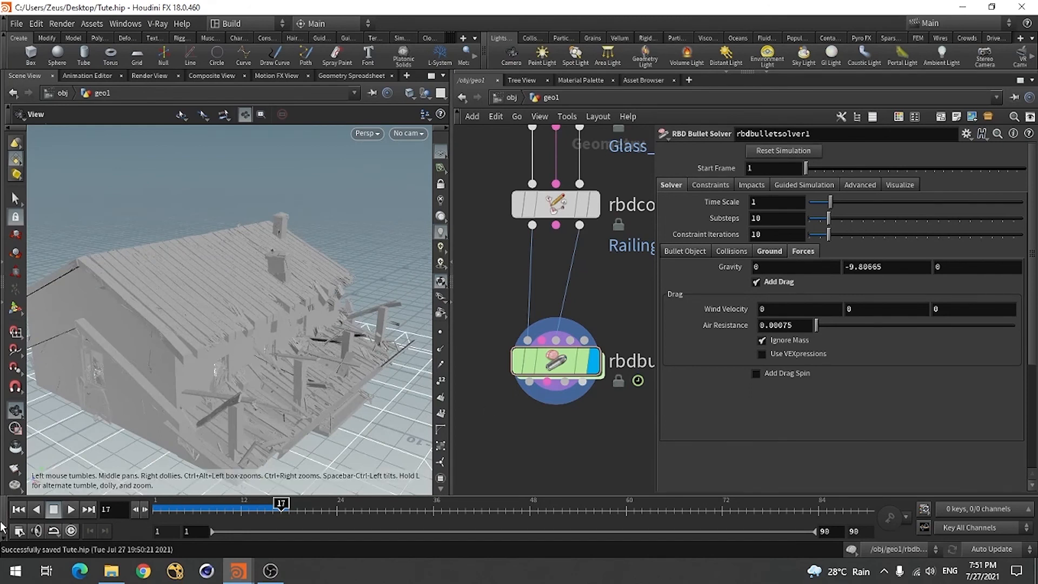
Connect the Railing_const node's constraint output to the solver's constraint geometry input and replay the simulation from frame 1
{"action": "left_click", "coordinate": [19, 509]}
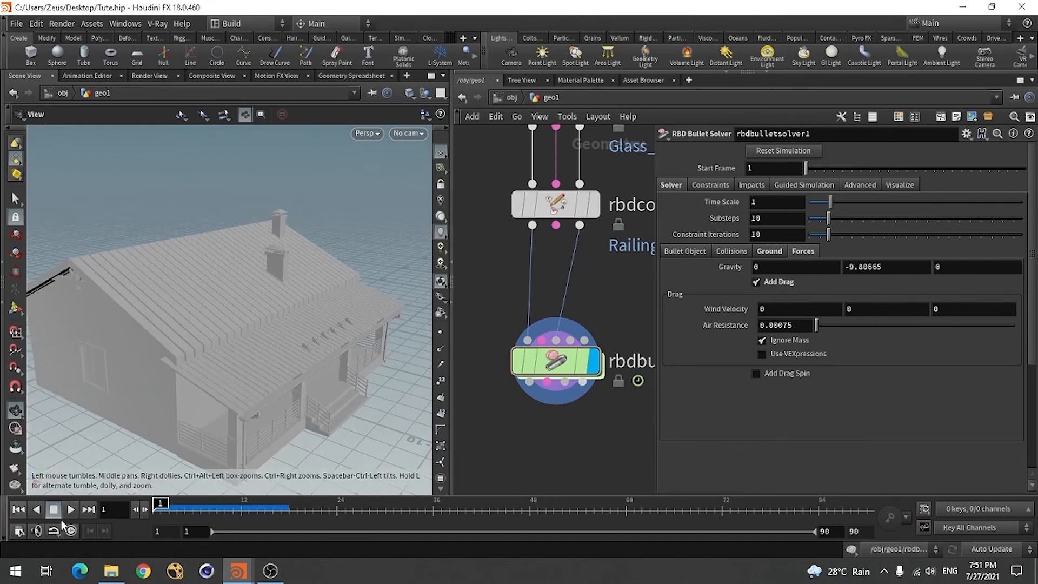
{"action": "left_click_drag", "start_coordinate": [555, 224], "coordinate": [543, 340]}
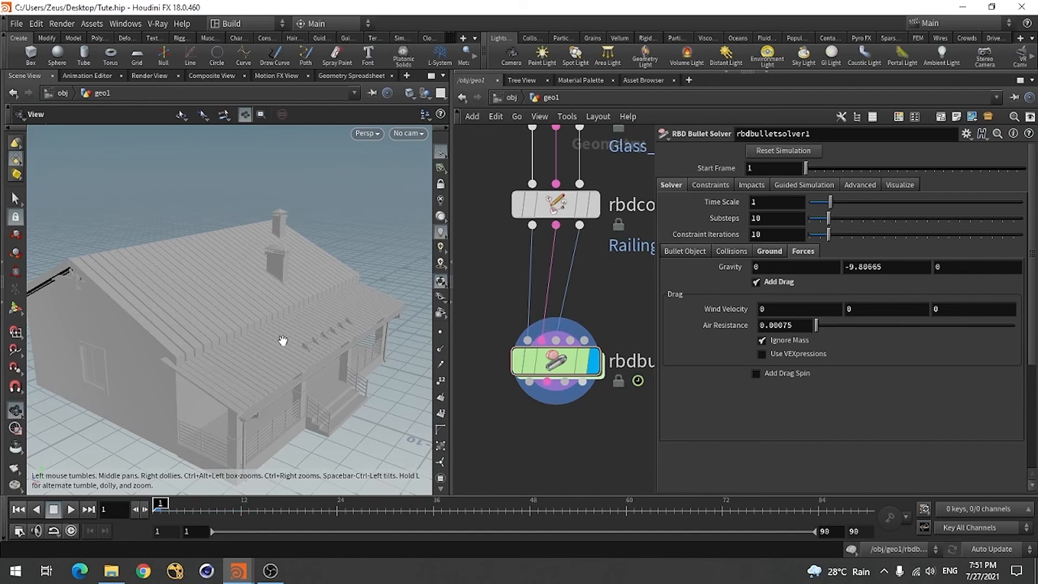
{"action": "left_click", "coordinate": [71, 509]}
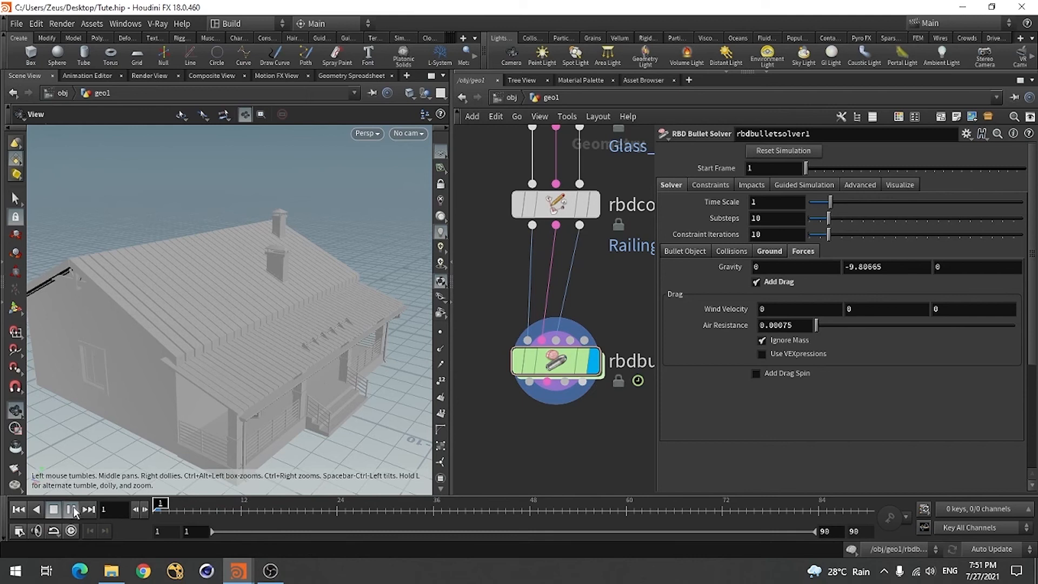
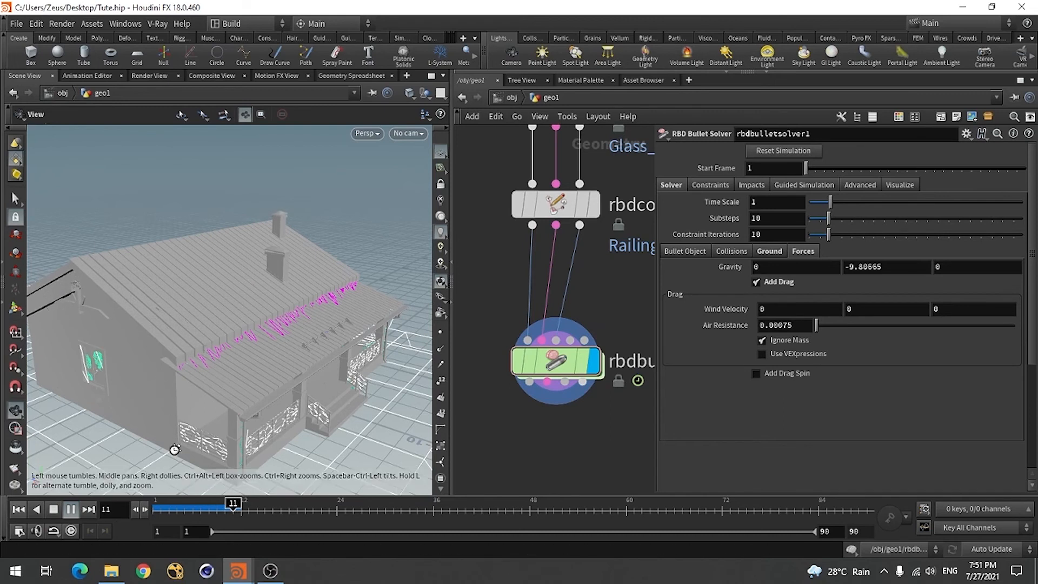
Stop the simulation, return to frame 1 and look over the chain of constraints-from-rules nodes
{"action": "left_click", "coordinate": [54, 510]}
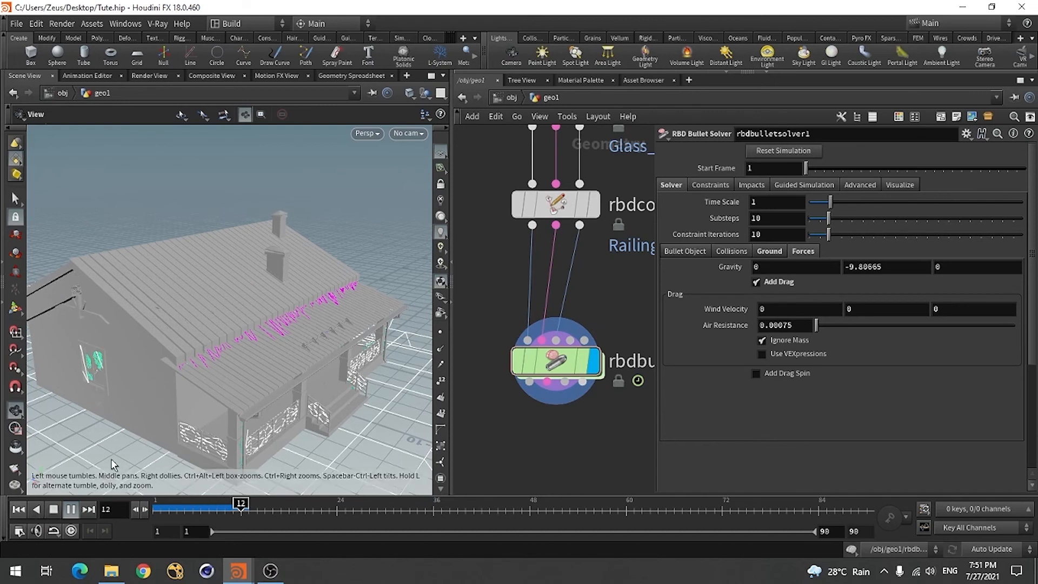
{"action": "left_click", "coordinate": [18, 509]}
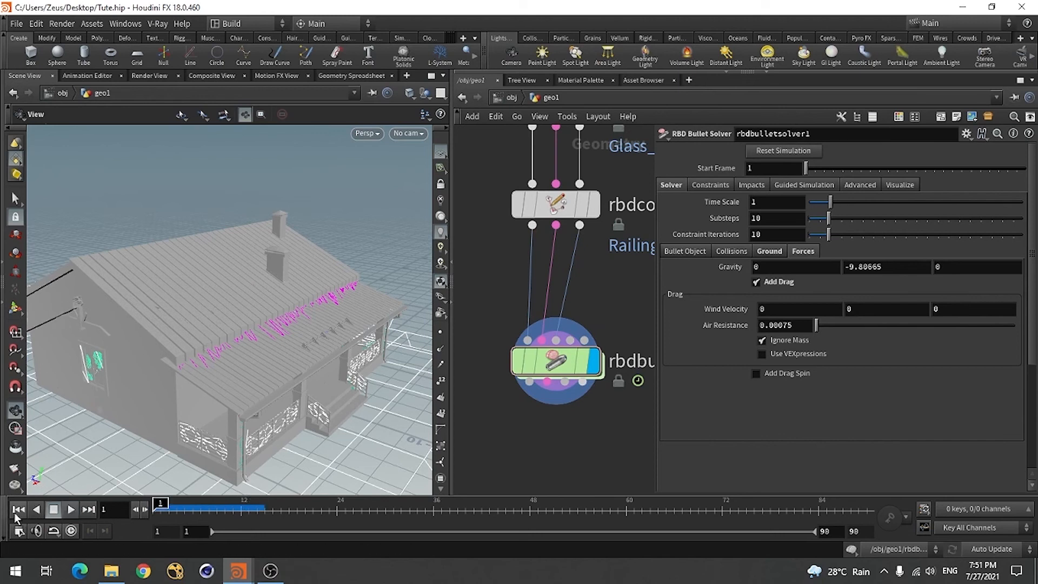
{"action": "scroll", "coordinate": [555, 389], "scroll_direction": "down", "scroll_amount": 5}
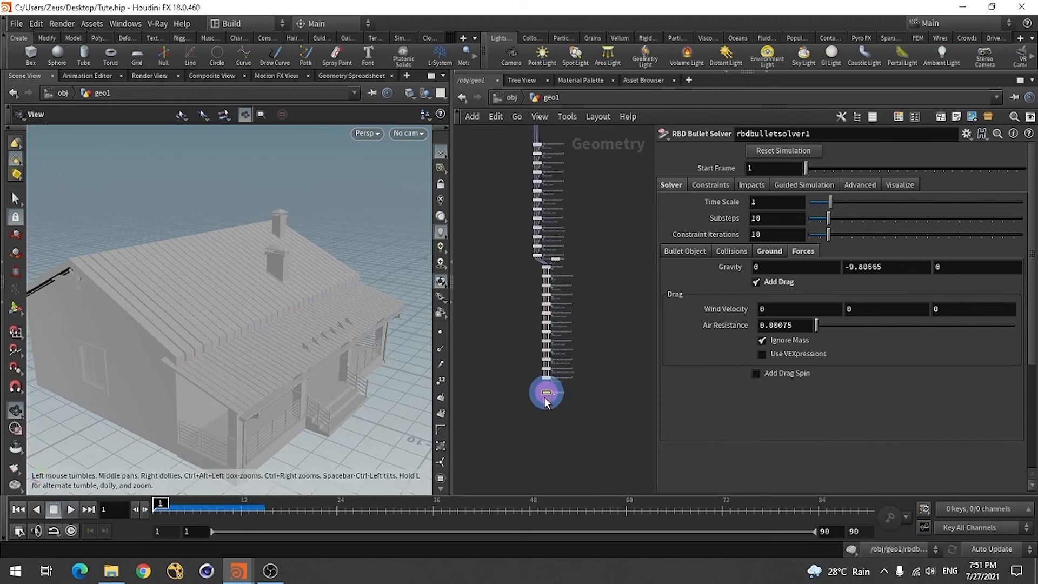
{"action": "scroll", "coordinate": [537, 293], "scroll_direction": "up", "scroll_amount": 5}
{"action": "scroll", "coordinate": [537, 293], "scroll_direction": "up", "scroll_amount": 3}
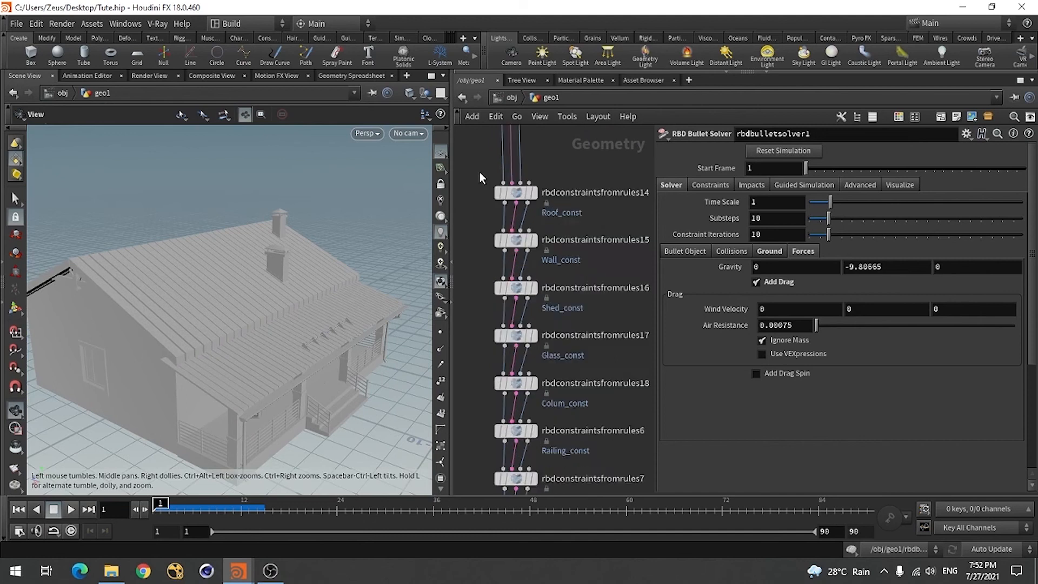
{"action": "left_click", "coordinate": [542, 207]}
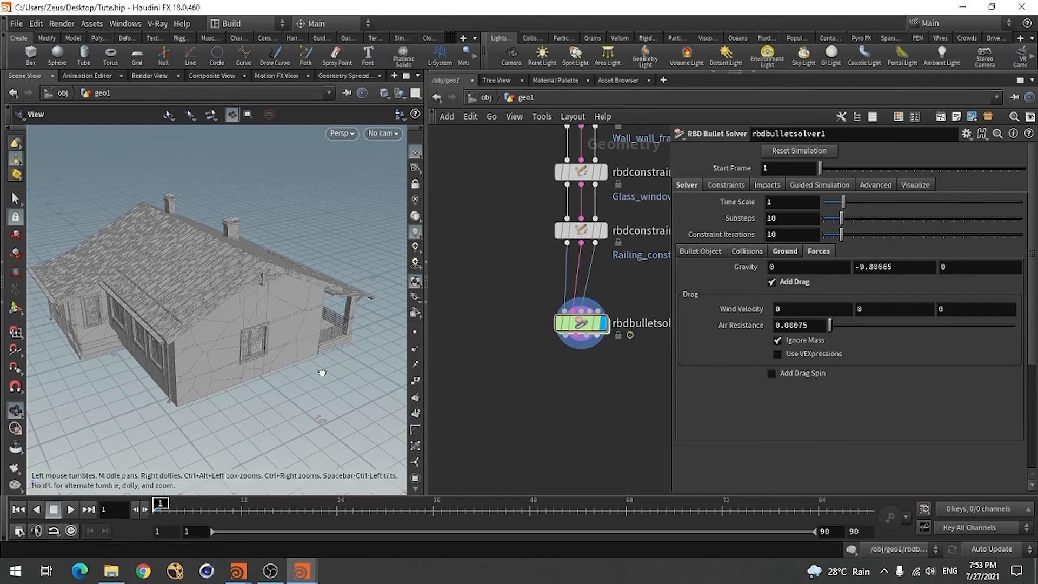
Review the fractured house, the full constraint node chain and the bullet solver's ground plane settings
{"action": "left_click_drag", "start_coordinate": [319, 371], "coordinate": [272, 363]}
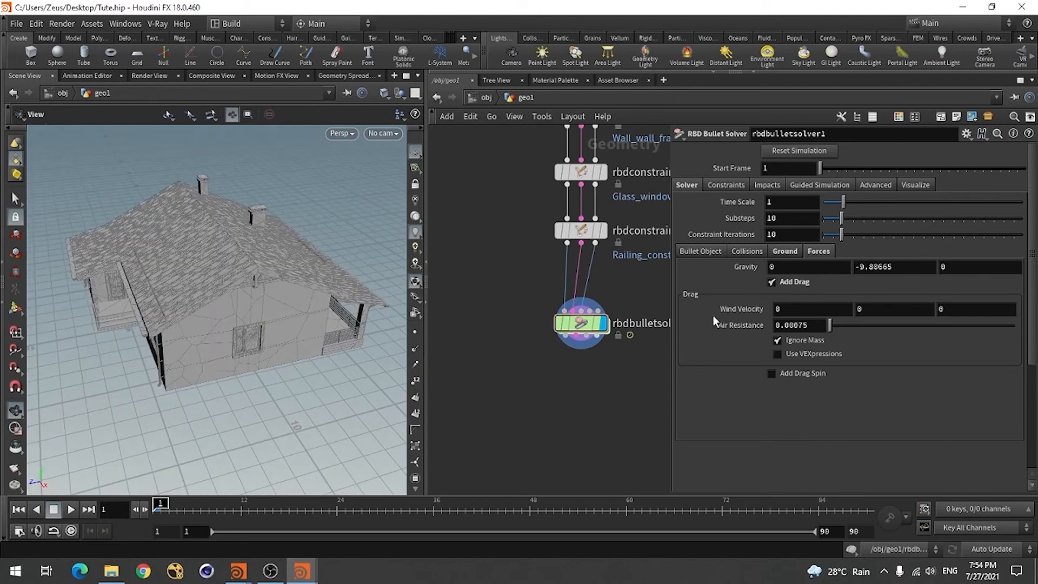
{"action": "scroll", "coordinate": [490, 402], "scroll_direction": "down", "scroll_amount": 6}
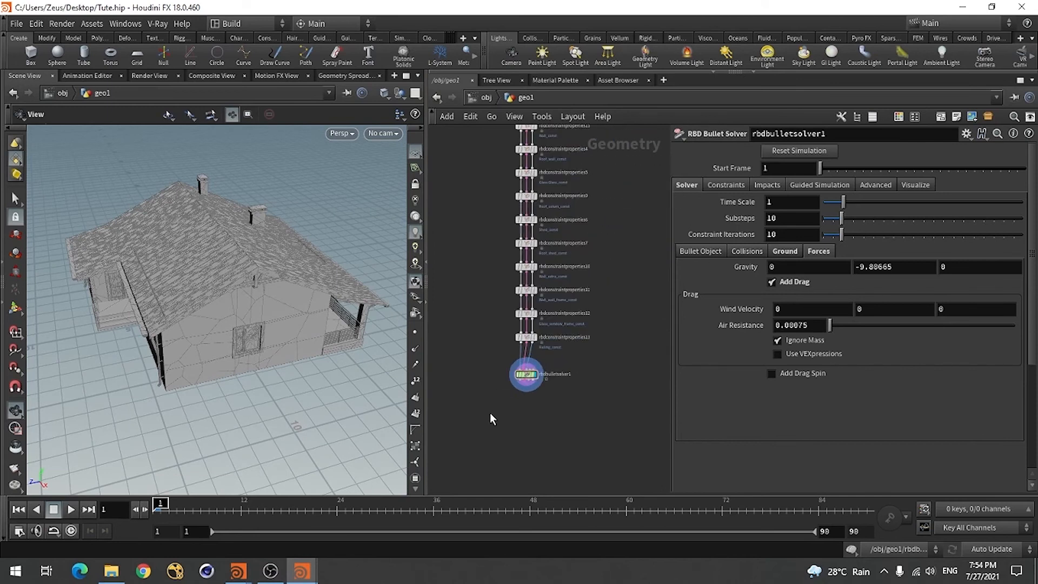
{"action": "scroll", "coordinate": [531, 416], "scroll_direction": "down", "scroll_amount": 5}
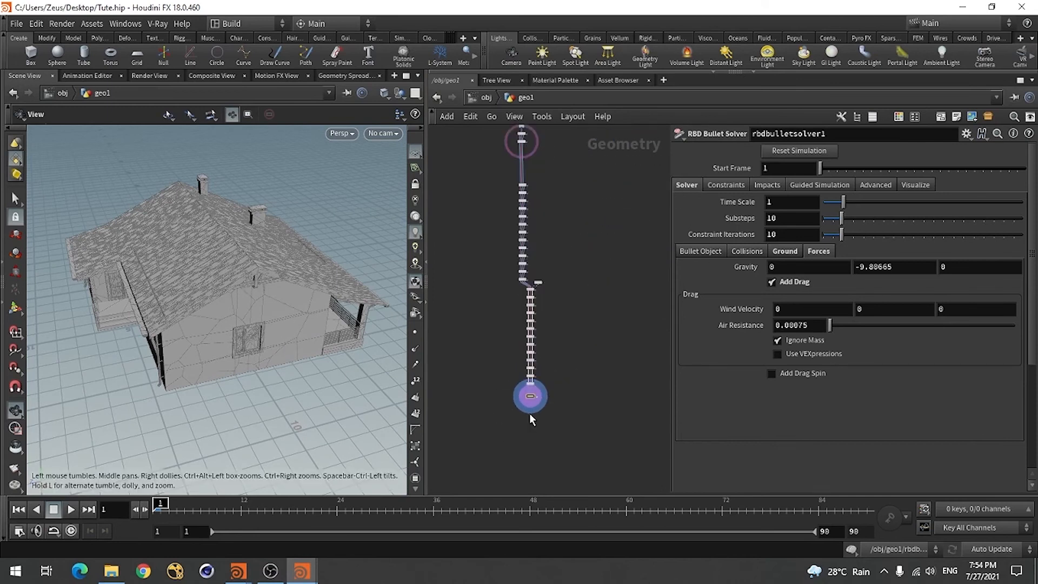
{"action": "scroll", "coordinate": [521, 317], "scroll_direction": "up", "scroll_amount": 10}
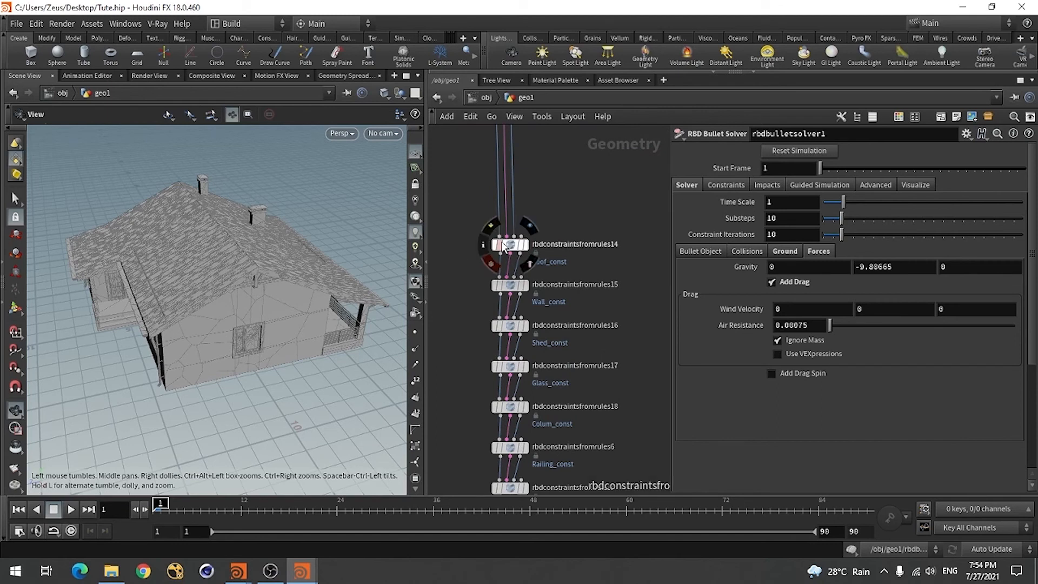
{"action": "scroll", "coordinate": [511, 246], "scroll_direction": "down", "scroll_amount": 6}
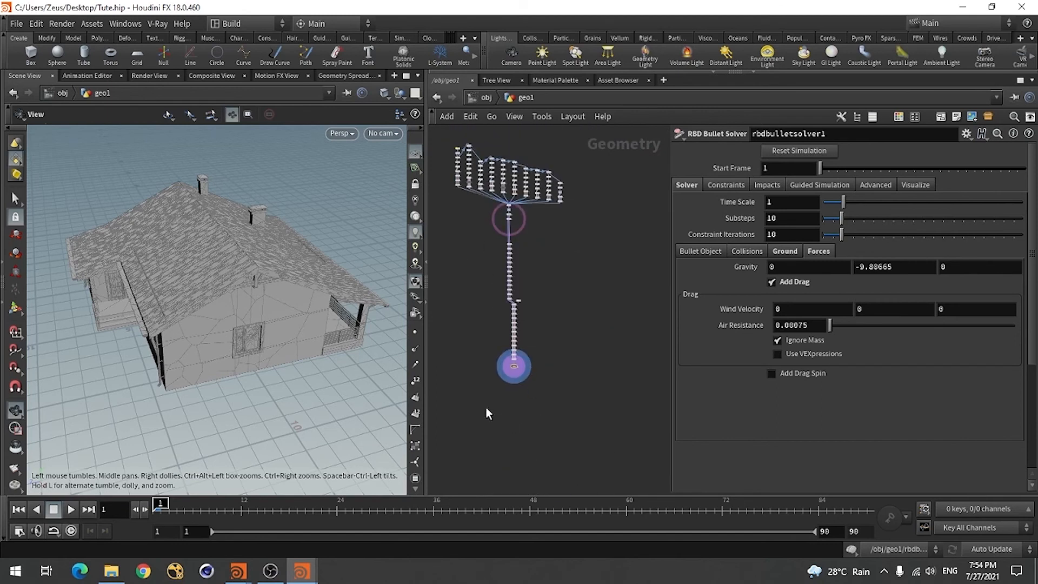
{"action": "scroll", "coordinate": [494, 368], "scroll_direction": "up", "scroll_amount": 6}
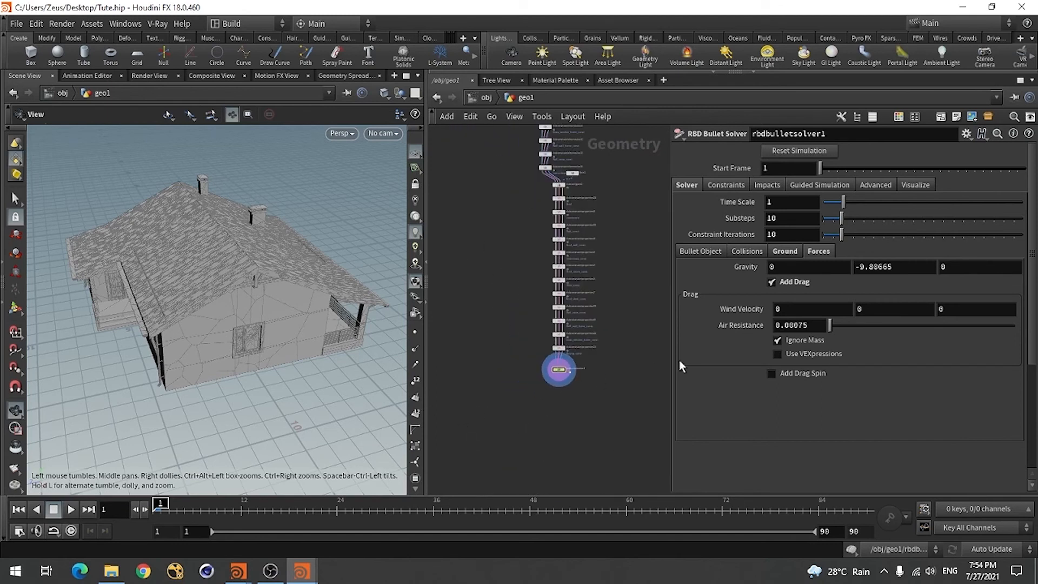
{"action": "left_click", "coordinate": [785, 251]}
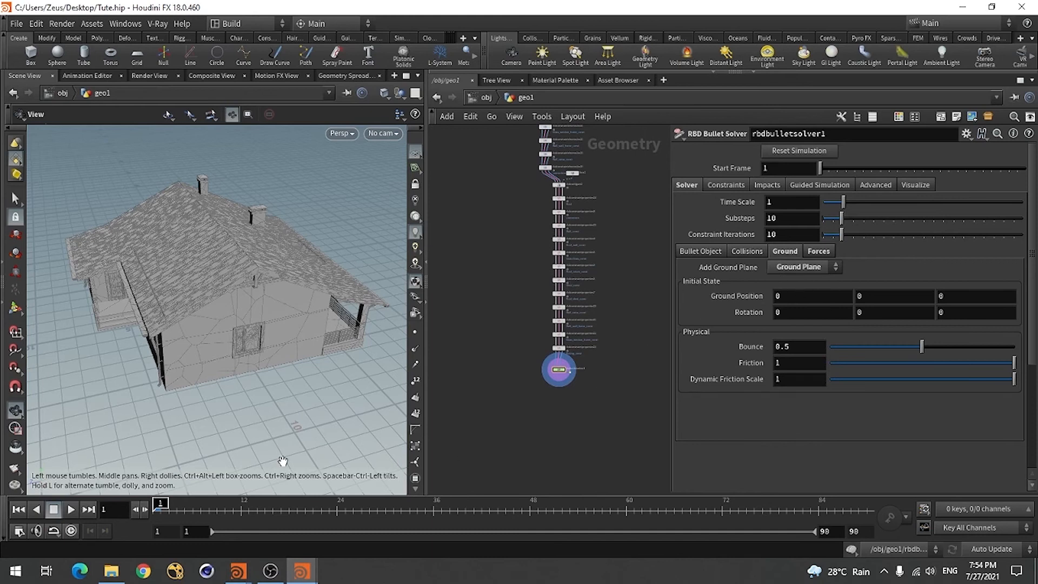
{"action": "scroll", "coordinate": [584, 373], "scroll_direction": "up", "scroll_amount": 5}
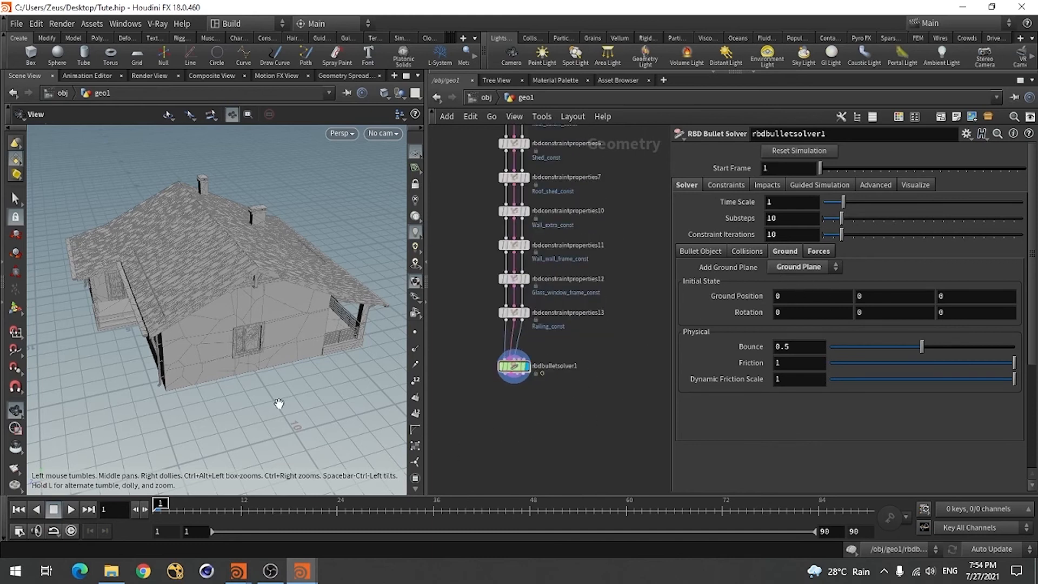
{"action": "left_click_drag", "start_coordinate": [257, 398], "coordinate": [271, 394]}
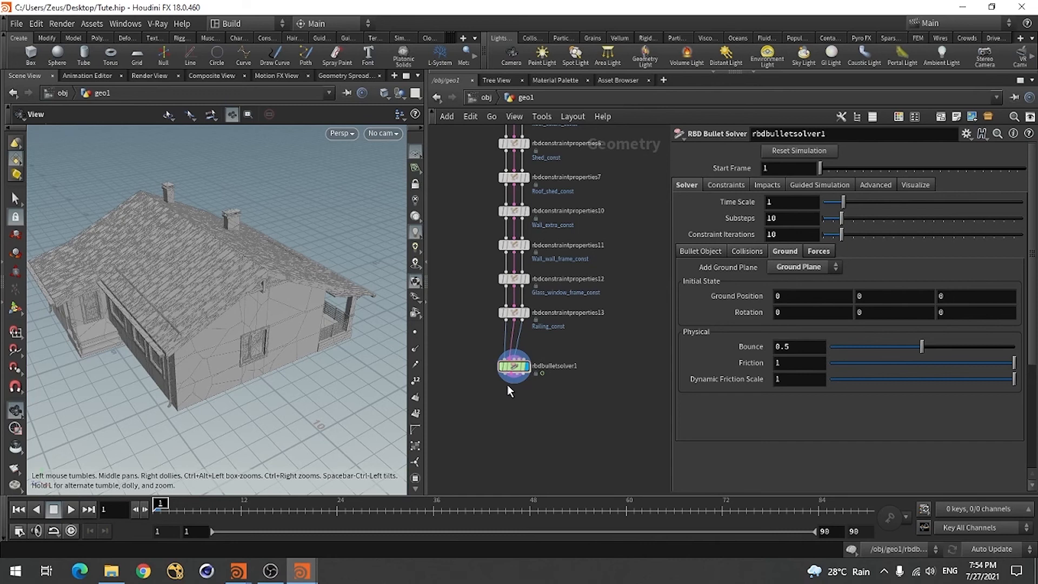
Open the bullet solver's inner forces network and bring its force_output node into view
{"action": "scroll", "coordinate": [507, 384], "scroll_direction": "up", "scroll_amount": 3}
{"action": "scroll", "coordinate": [526, 343], "scroll_direction": "up", "scroll_amount": 6}
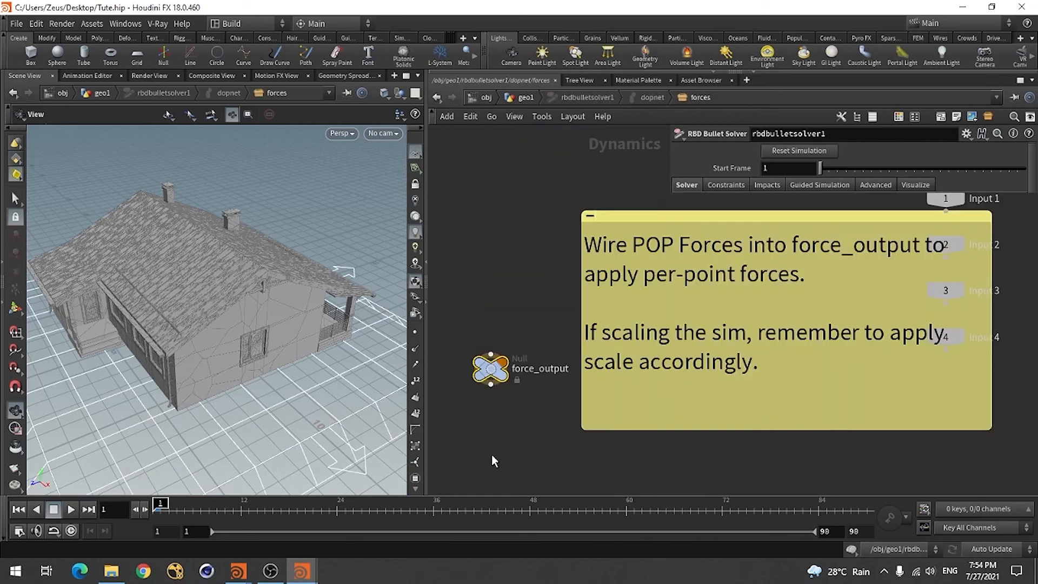
{"action": "scroll", "coordinate": [530, 295], "scroll_direction": "down", "scroll_amount": 5}
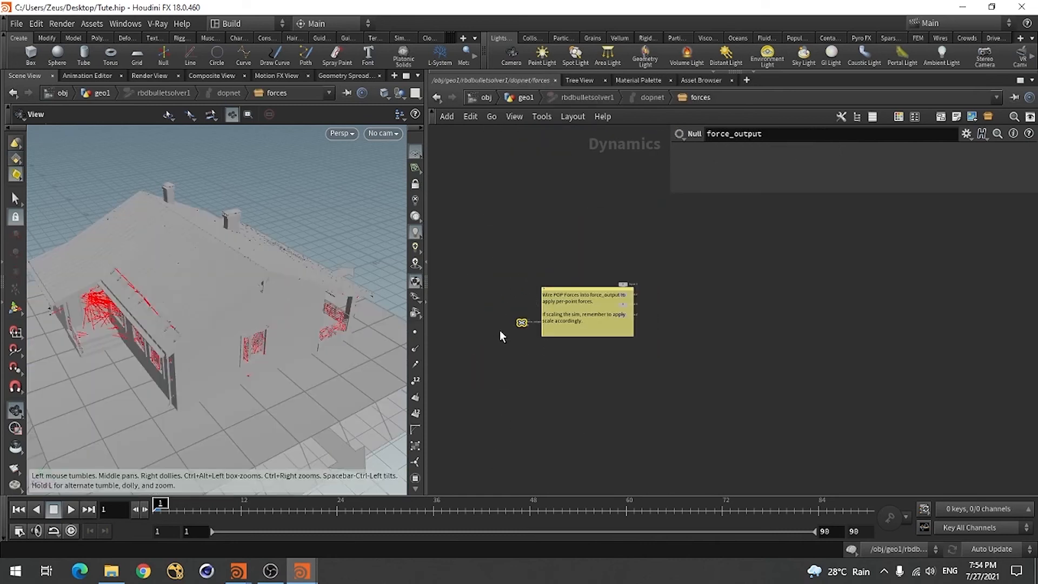
{"action": "scroll", "coordinate": [500, 331], "scroll_direction": "up", "scroll_amount": 4}
{"action": "scroll", "coordinate": [648, 332], "scroll_direction": "up", "scroll_amount": 3}
{"action": "left_click_drag", "start_coordinate": [627, 349], "coordinate": [577, 381]}
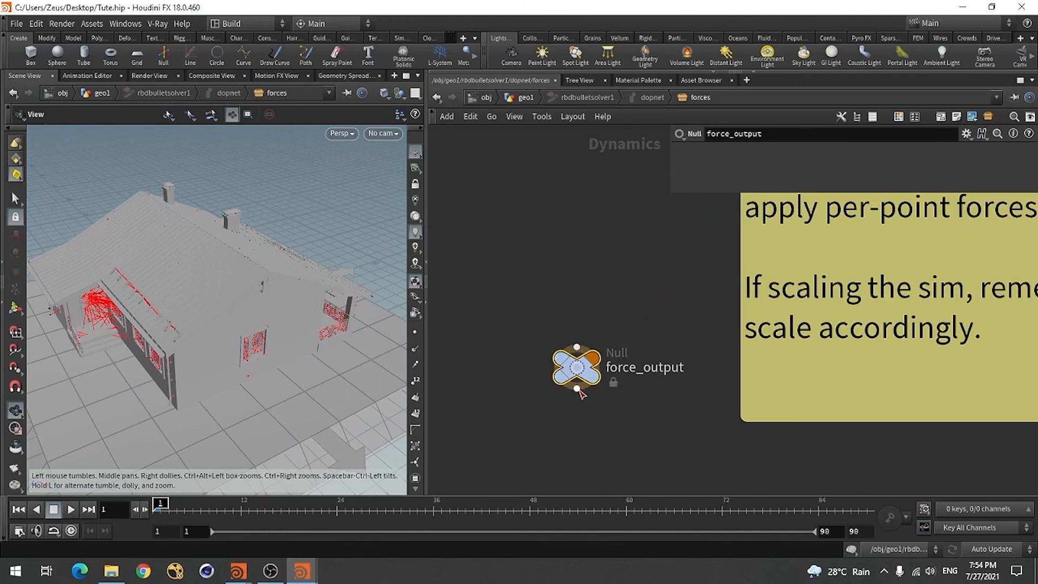
{"action": "scroll", "coordinate": [574, 397], "scroll_direction": "down", "scroll_amount": 4}
Add a POP Force node above force_output and wire its output into force_output's input
{"action": "key", "text": "Tab"}
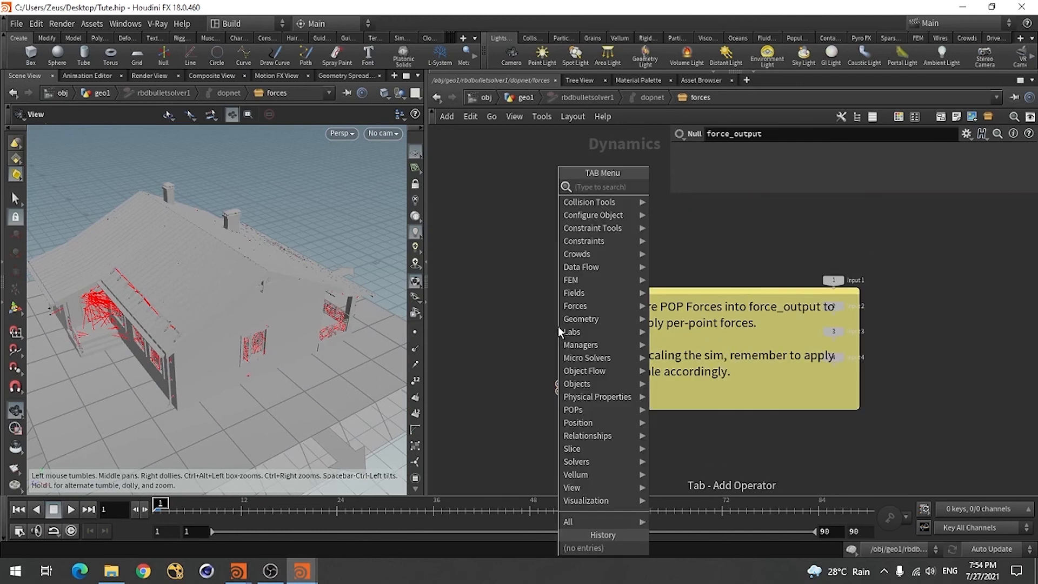
{"action": "type", "text": "pop"}
{"action": "mouse_move", "coordinate": [576, 306]}
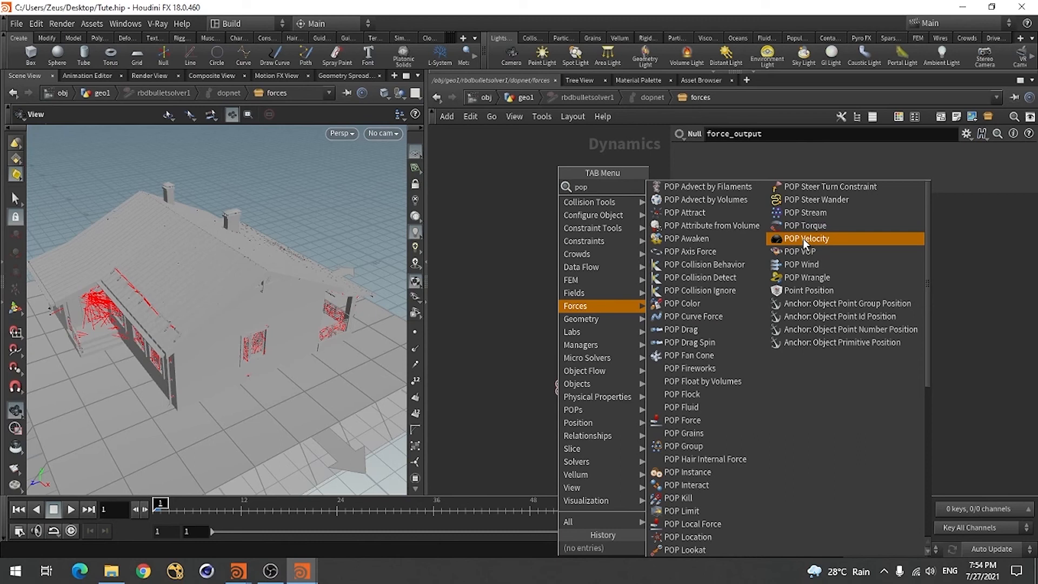
{"action": "left_click", "coordinate": [684, 420]}
{"action": "left_click", "coordinate": [567, 320]}
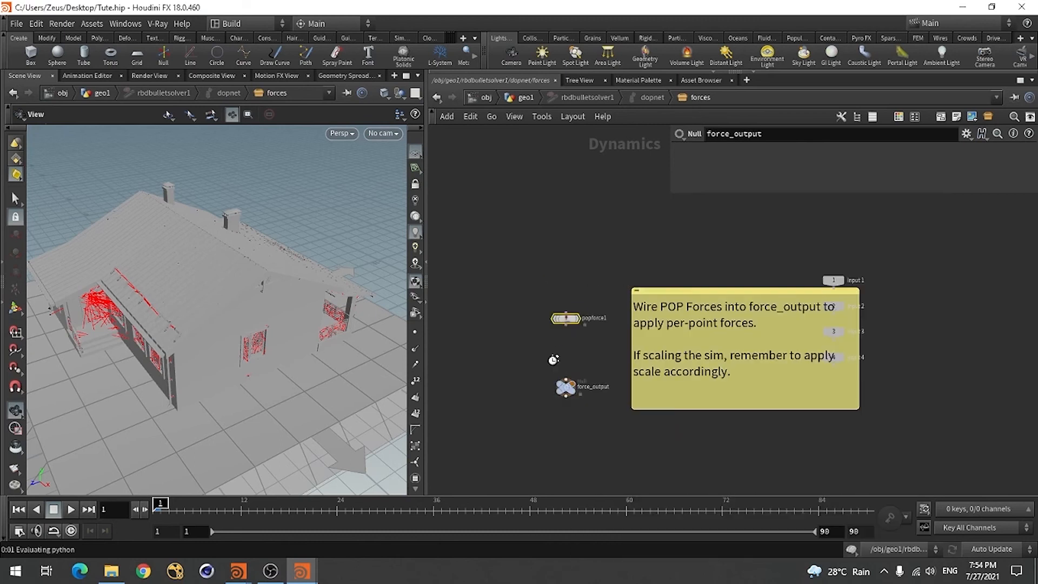
{"action": "scroll", "coordinate": [562, 370], "scroll_direction": "up", "scroll_amount": 3}
{"action": "left_click", "coordinate": [574, 293]}
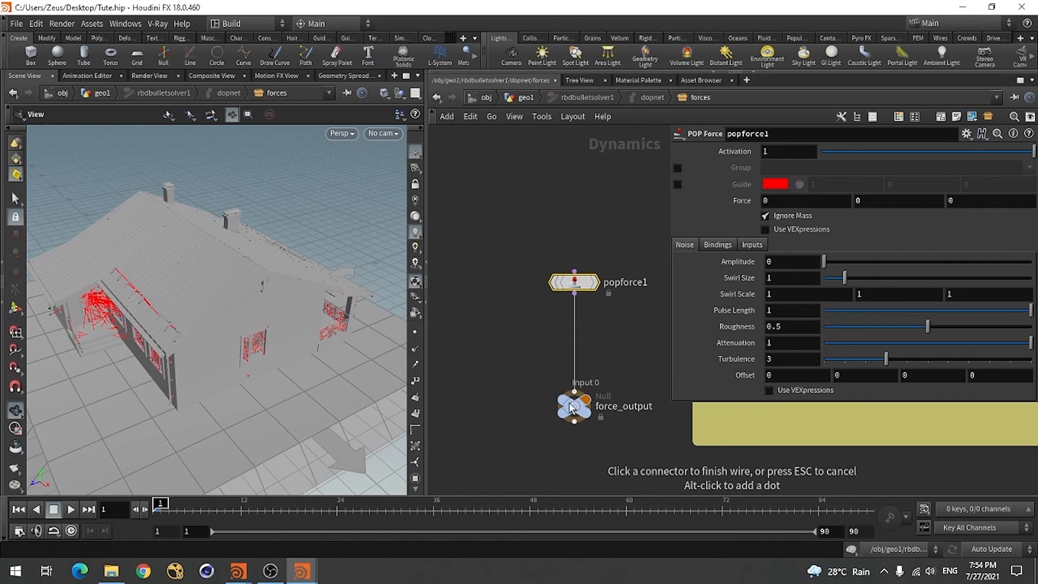
{"action": "left_click", "coordinate": [574, 391]}
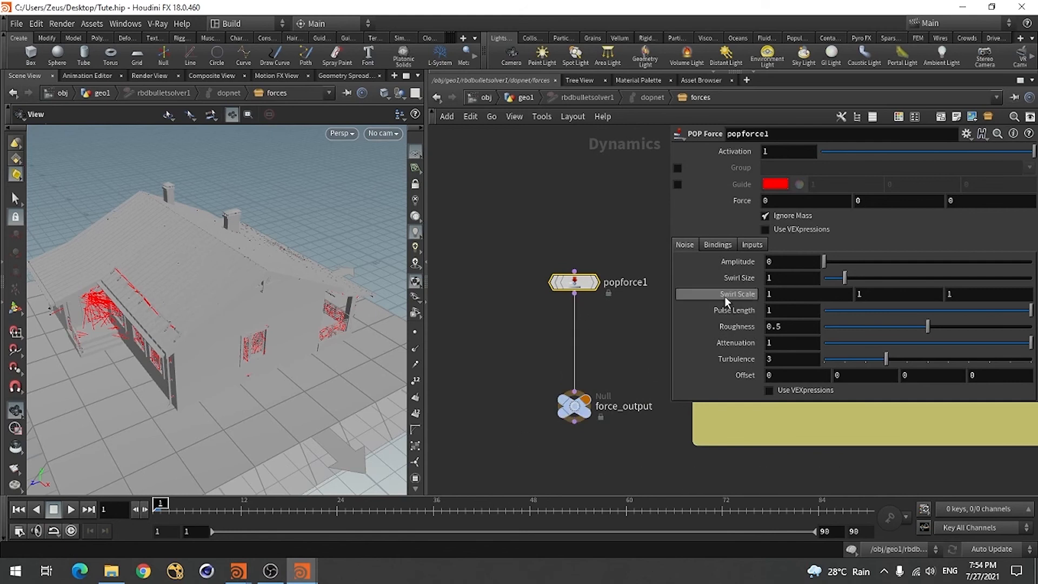
Set the POP Force's Y force to 10 and its noise amplitude to 20
{"action": "left_click", "coordinate": [877, 203]}
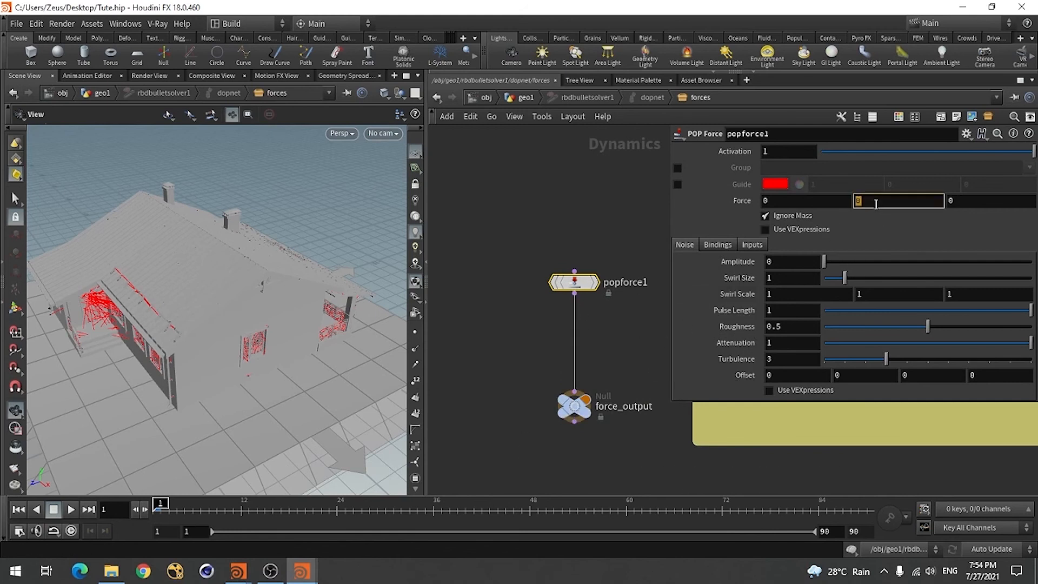
{"action": "type", "text": "10"}
{"action": "key", "text": "Return"}
{"action": "left_click", "coordinate": [786, 264]}
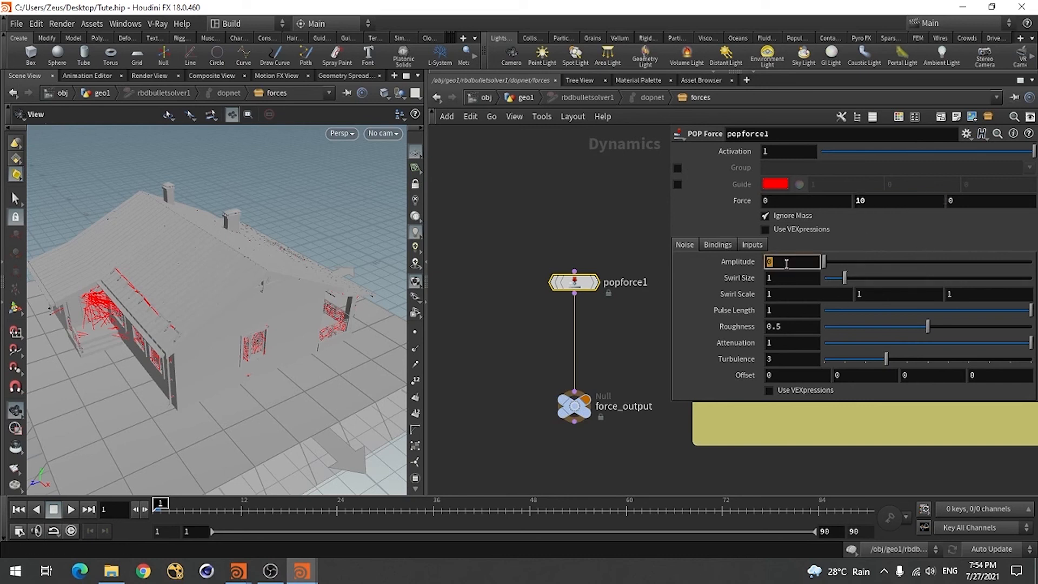
{"action": "type", "text": "20"}
{"action": "key", "text": "Return"}
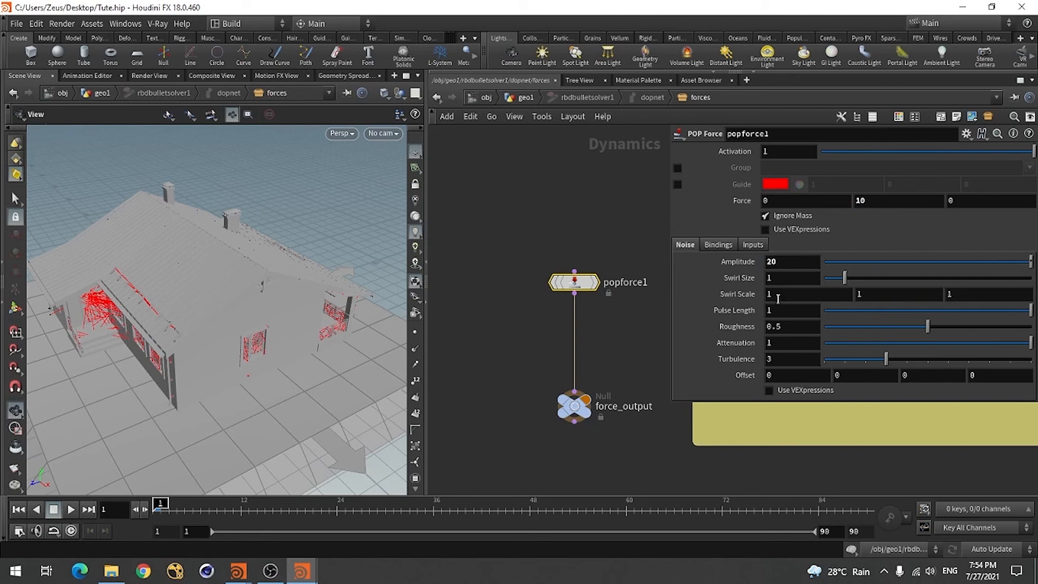
{"action": "left_click", "coordinate": [776, 280]}
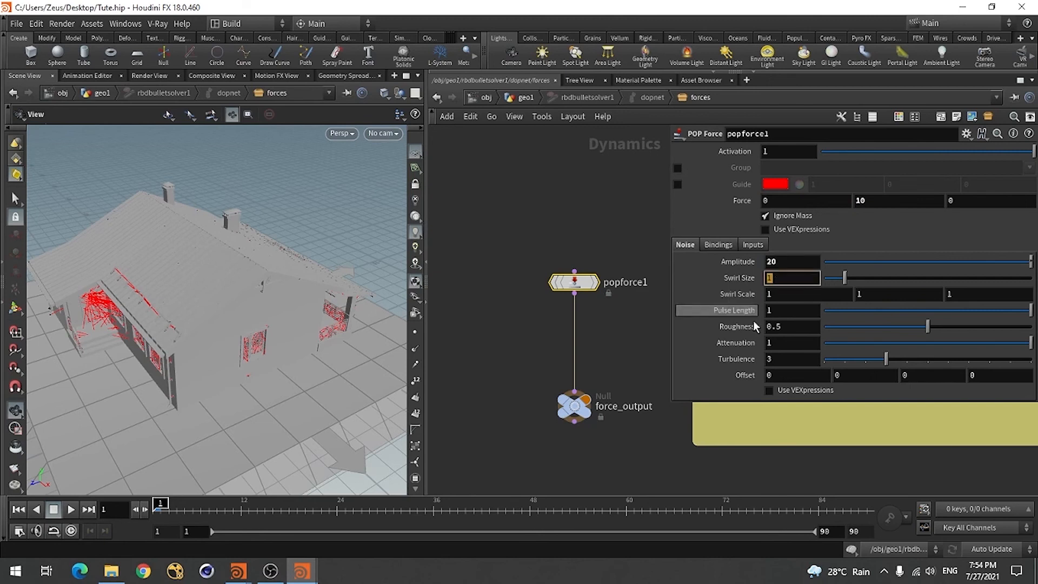
{"action": "left_click", "coordinate": [485, 373]}
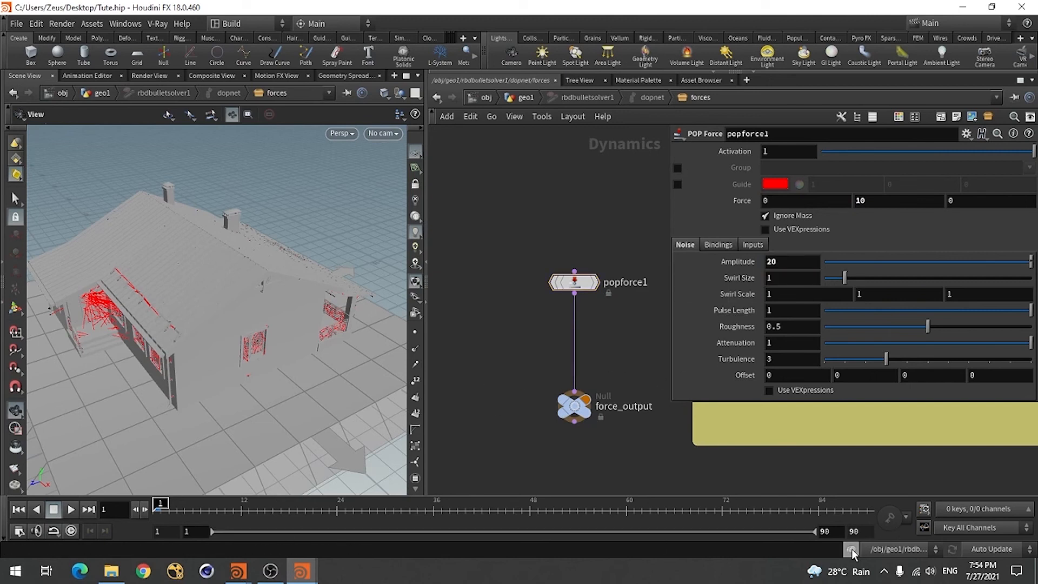
With the dynamics simulation disabled, move to frame 5 and set the POP Force's Activation to the expression $FF==5
{"action": "left_click", "coordinate": [183, 511]}
{"action": "left_click", "coordinate": [774, 153]}
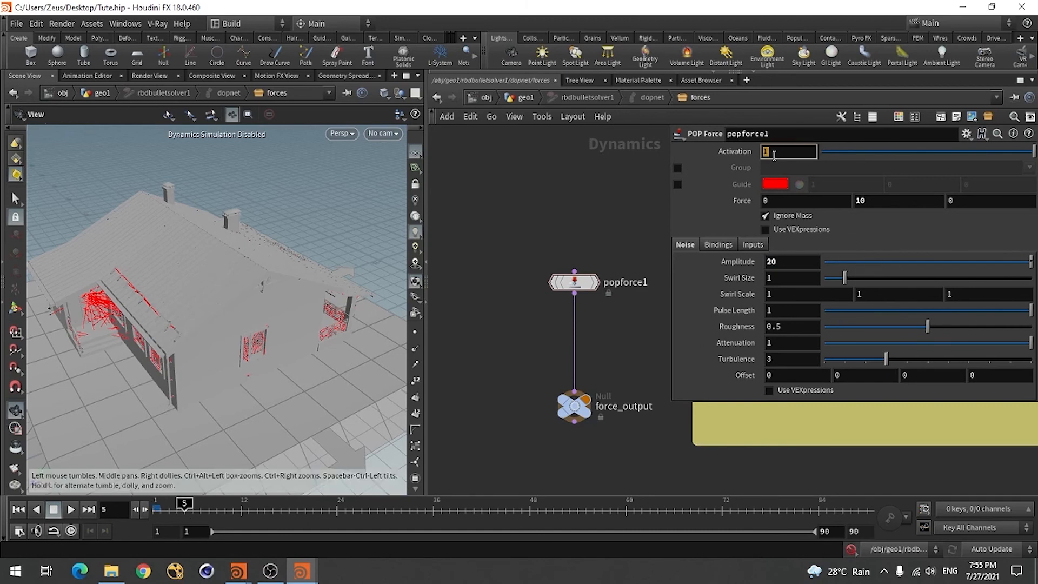
{"action": "type", "text": "$FF"}
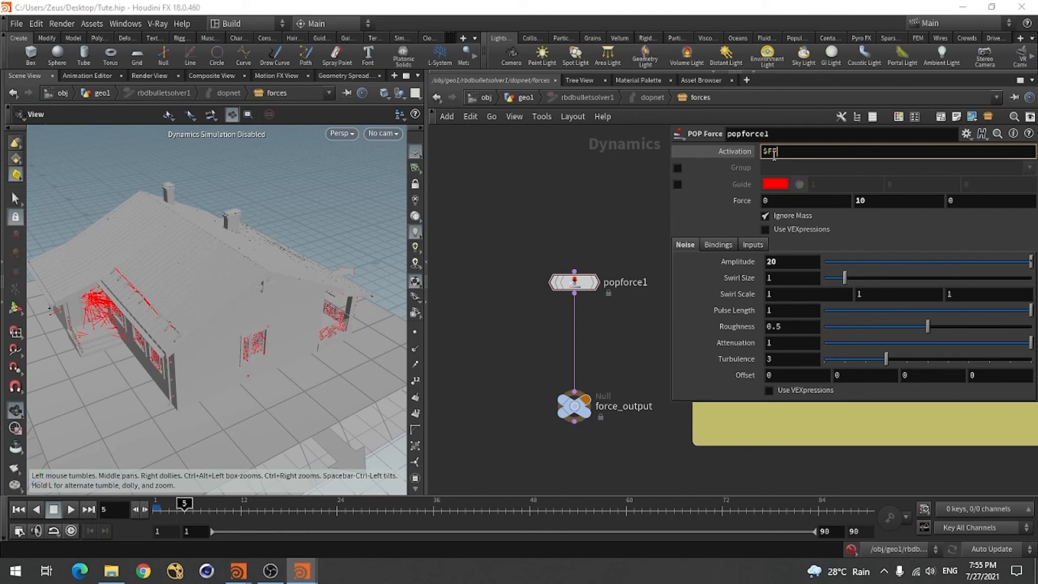
{"action": "type", "text": "==5"}
{"action": "key", "text": "Return"}
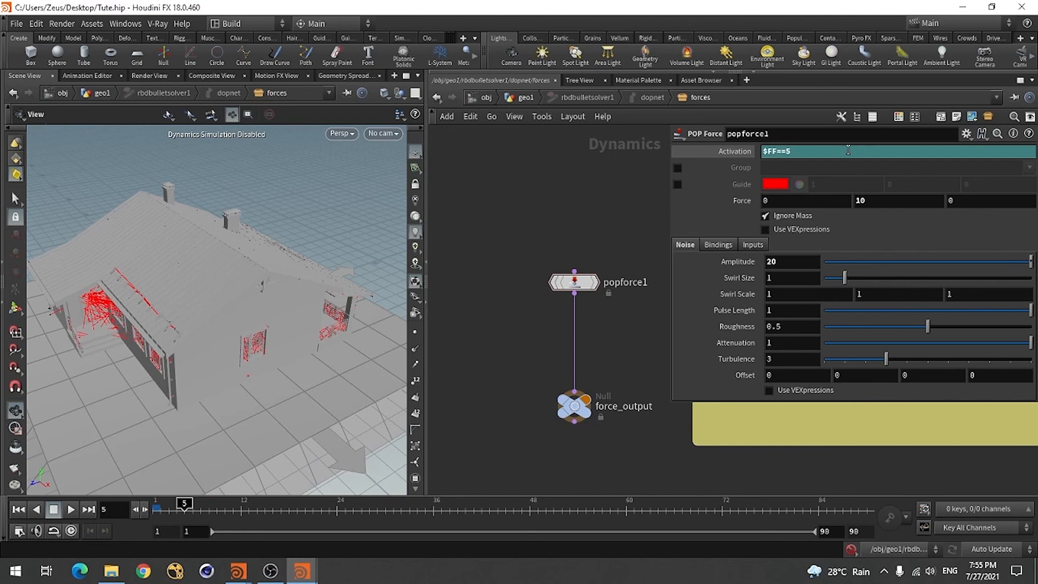
Return to frame 1, re-enable the dynamics simulation and go back up to the geo1 network
{"action": "left_click", "coordinate": [18, 509]}
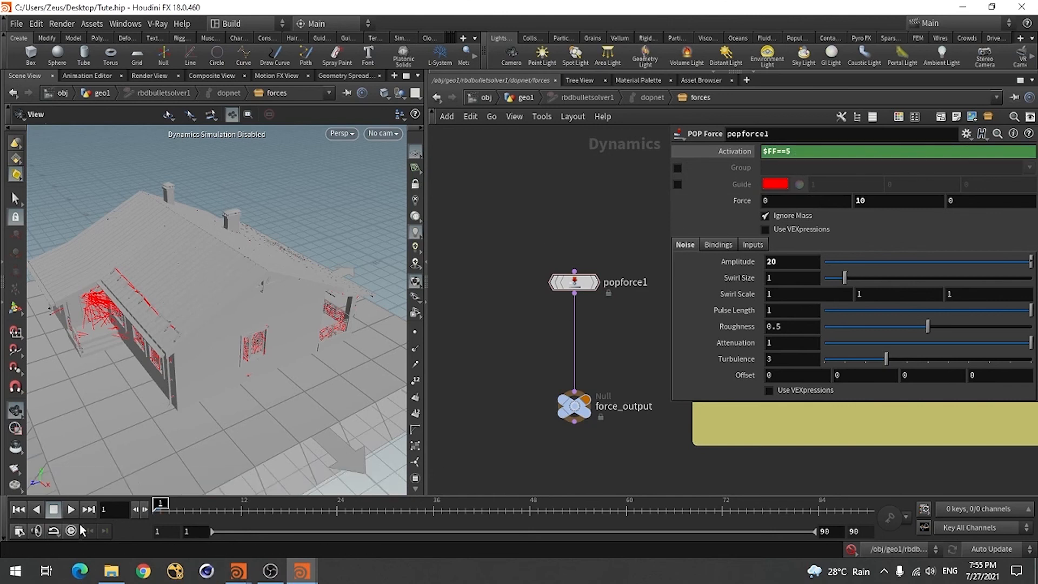
{"action": "left_click", "coordinate": [852, 549]}
{"action": "left_click", "coordinate": [525, 97]}
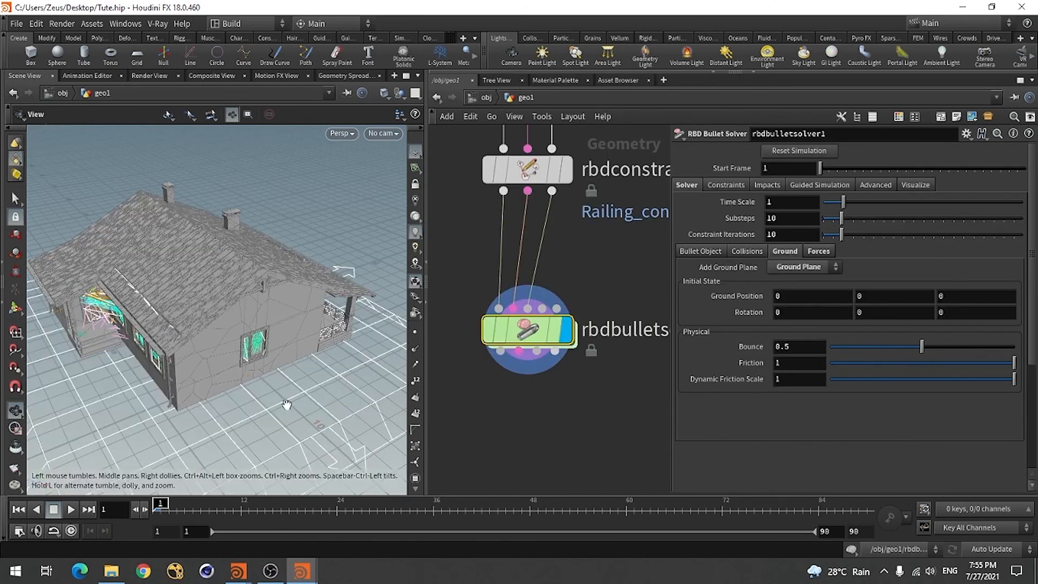
Play the simulation to check the POP force's effect on the house, then stop and rewind to frame 1
{"action": "mouse_move", "coordinate": [240, 389]}
{"action": "left_mouse_down"}
{"action": "mouse_move", "coordinate": [200, 383]}
{"action": "mouse_move", "coordinate": [230, 388]}
{"action": "left_mouse_up"}
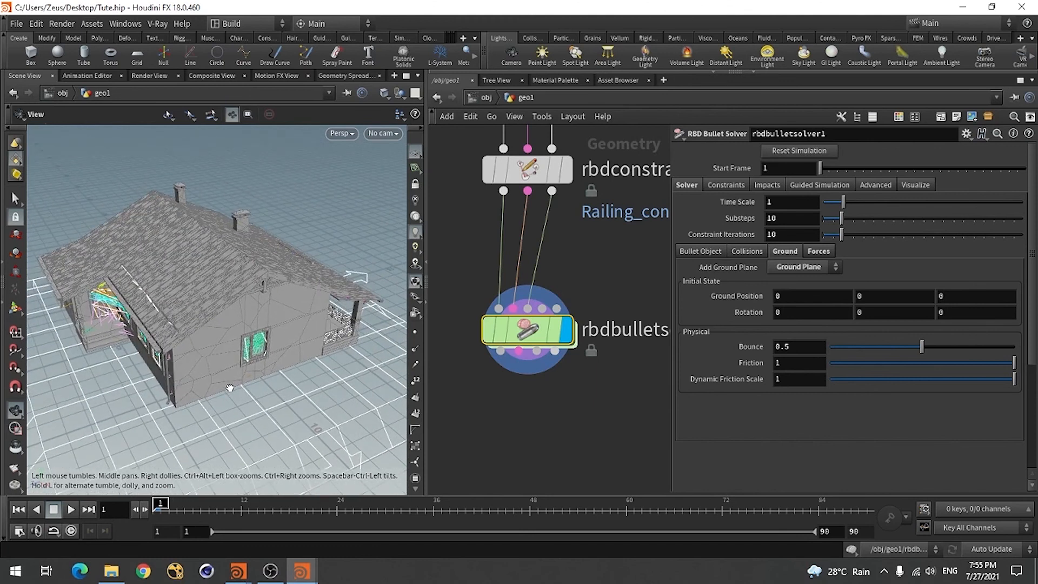
{"action": "left_click", "coordinate": [71, 509]}
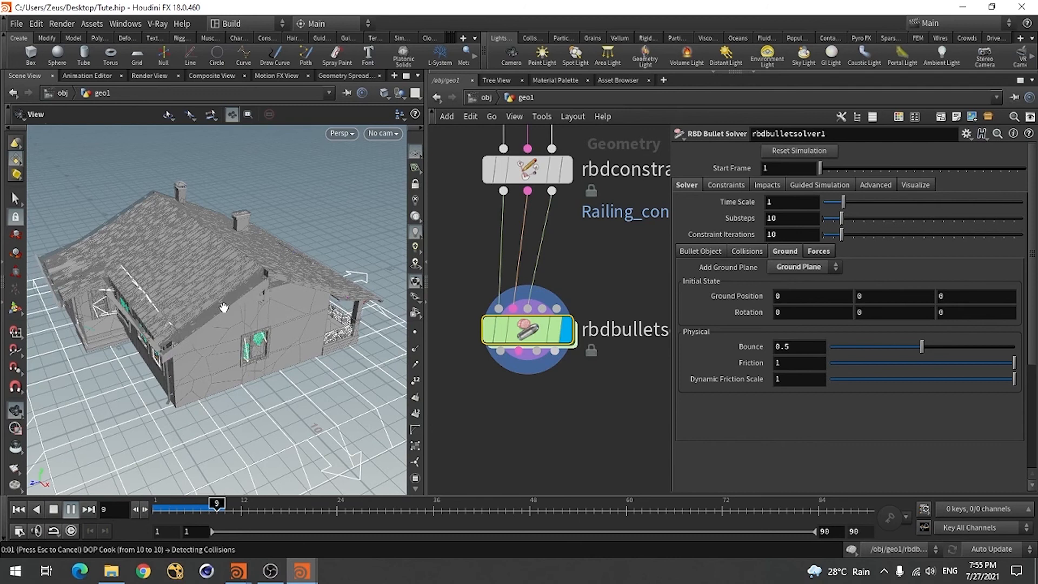
{"action": "left_click", "coordinate": [54, 510]}
{"action": "left_click", "coordinate": [18, 509]}
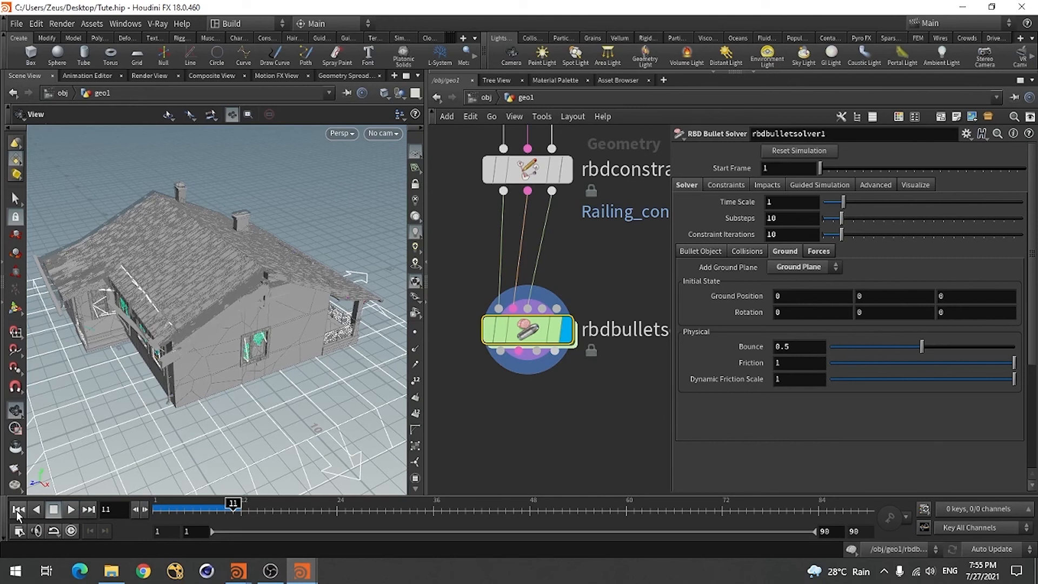
Set the POP Force's noise amplitude to 200 inside the bullet solver and return to the geo1 network
{"action": "double_click", "coordinate": [527, 330]}
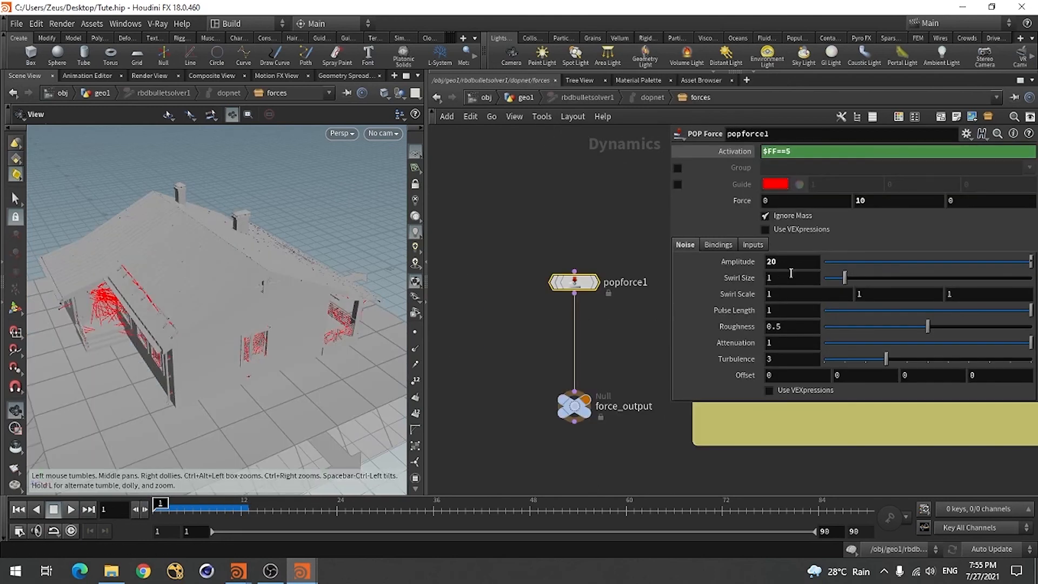
{"action": "left_click", "coordinate": [791, 263]}
{"action": "type", "text": "0"}
{"action": "key", "text": "Return"}
{"action": "left_click", "coordinate": [437, 97]}
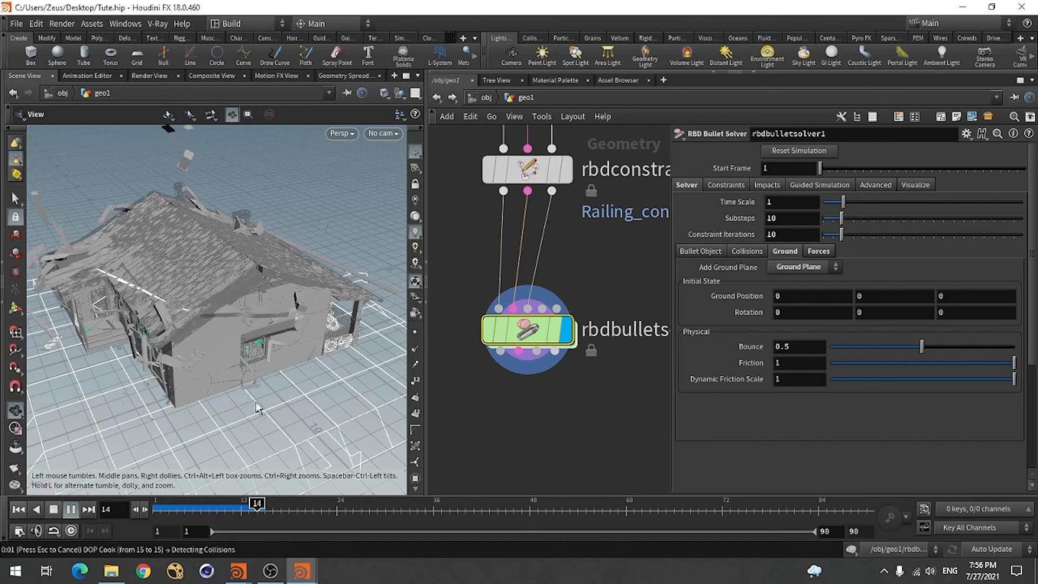
Inspect the broken house at frame 15 from the opposite side, then rewind the simulation to frame 1
{"action": "left_click", "coordinate": [554, 339]}
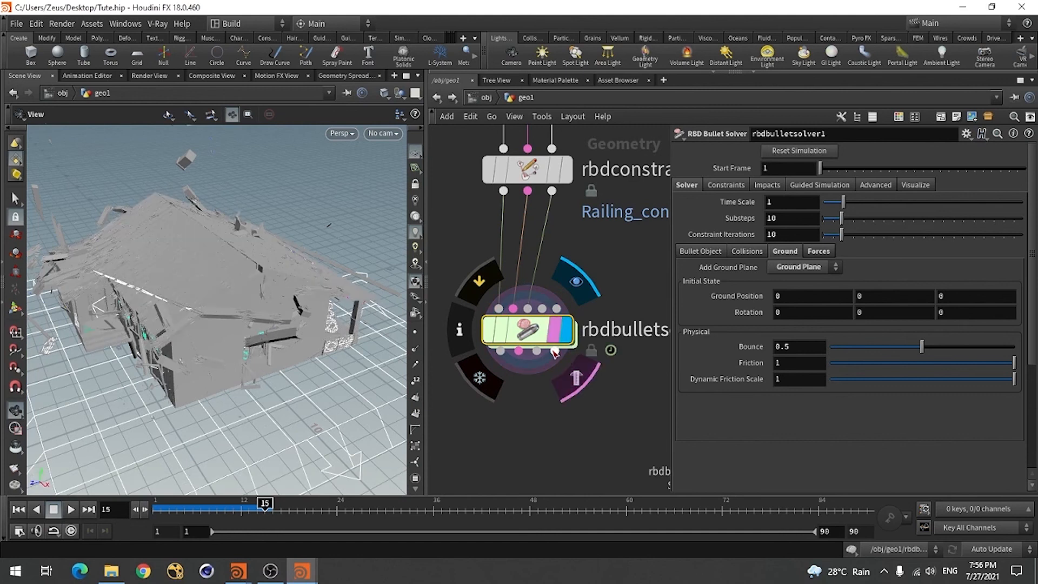
{"action": "left_click", "coordinate": [554, 341]}
{"action": "left_click_drag", "start_coordinate": [161, 336], "coordinate": [145, 476]}
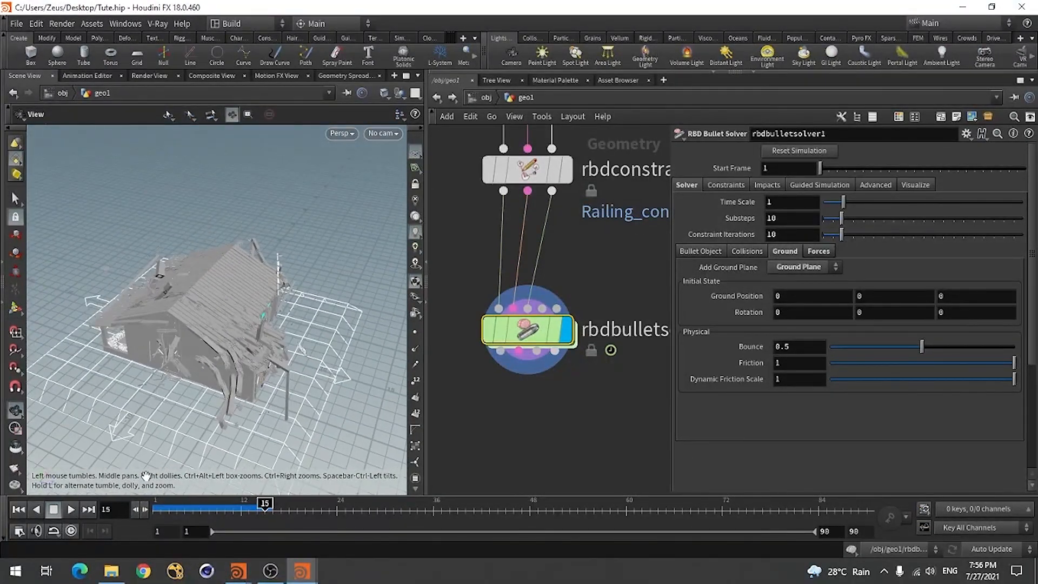
{"action": "left_click", "coordinate": [21, 510]}
Set the POP Force's noise amplitude to 2000 and its Y force to 100, then return to the geo1 network
{"action": "double_click", "coordinate": [524, 335]}
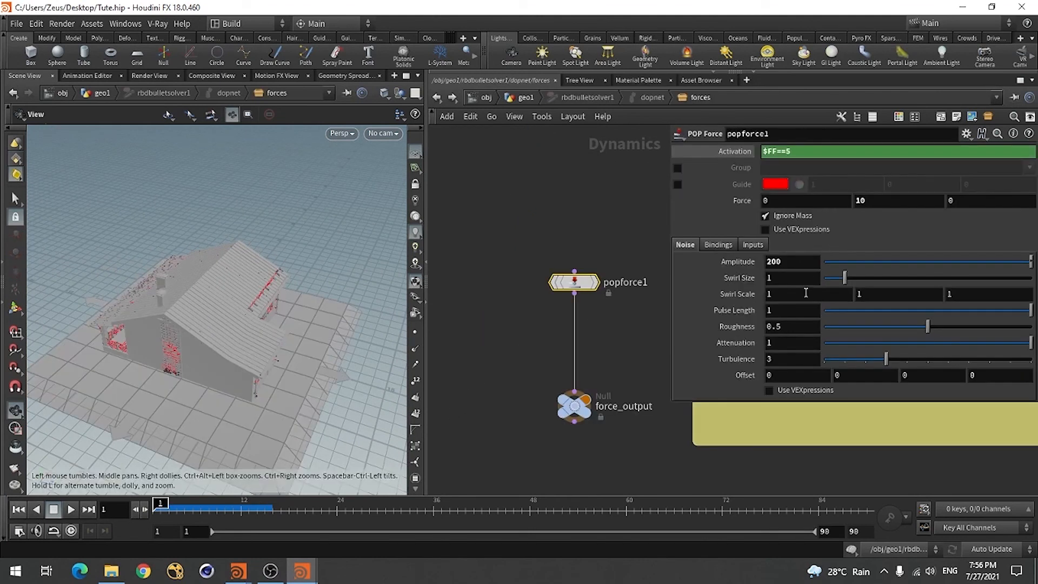
{"action": "left_click", "coordinate": [785, 262]}
{"action": "key", "text": "Return"}
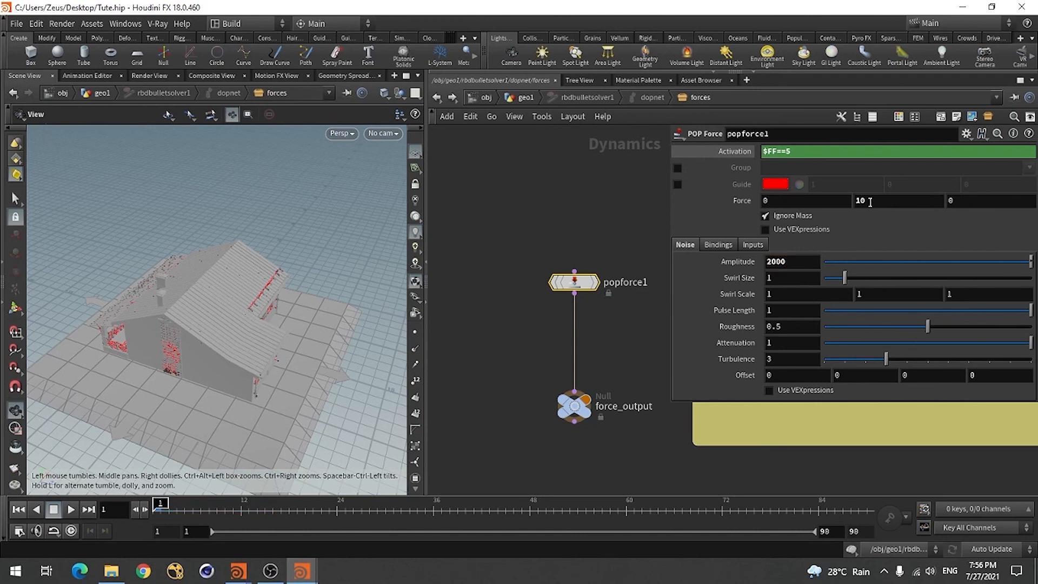
{"action": "left_click", "coordinate": [869, 201]}
{"action": "key", "text": "Return"}
{"action": "left_click", "coordinate": [435, 97]}
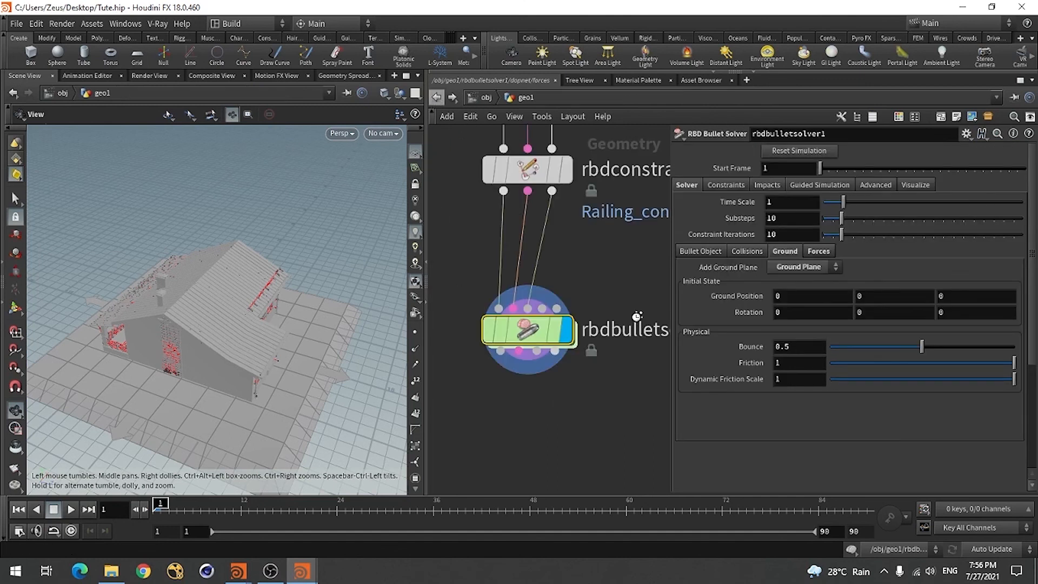
Play the simulation to check how the house breaks apart, stop it, scrub back through the cached frames and rewind to frame 1
{"action": "left_click", "coordinate": [70, 512]}
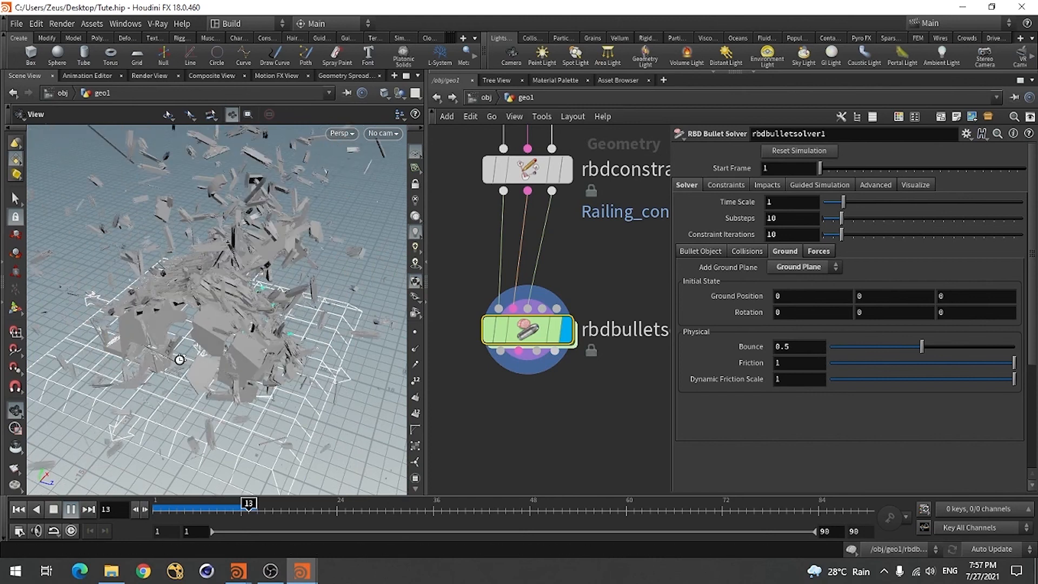
{"action": "left_click", "coordinate": [53, 509]}
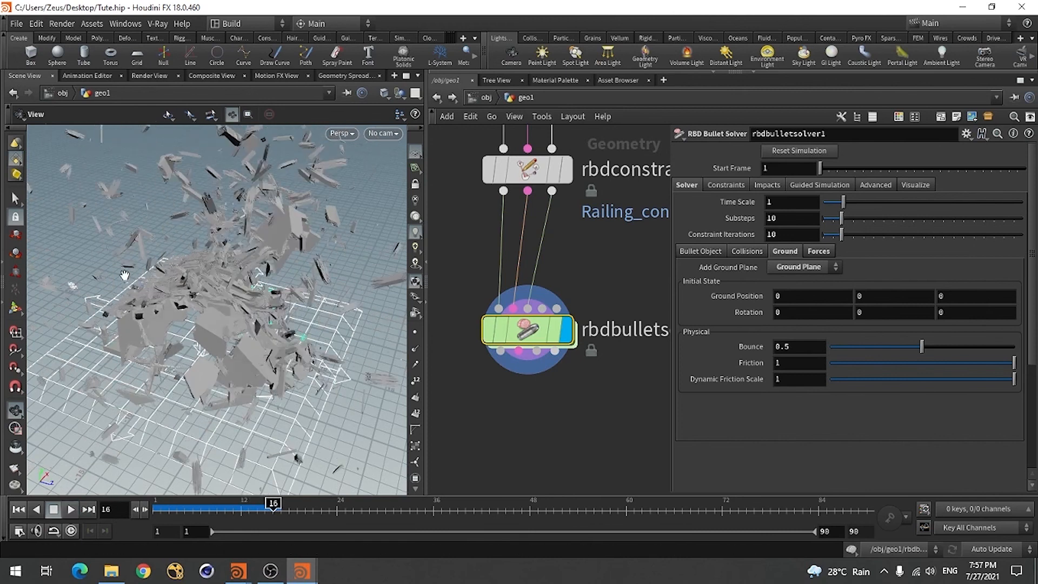
{"action": "left_click_drag", "start_coordinate": [238, 308], "coordinate": [286, 347]}
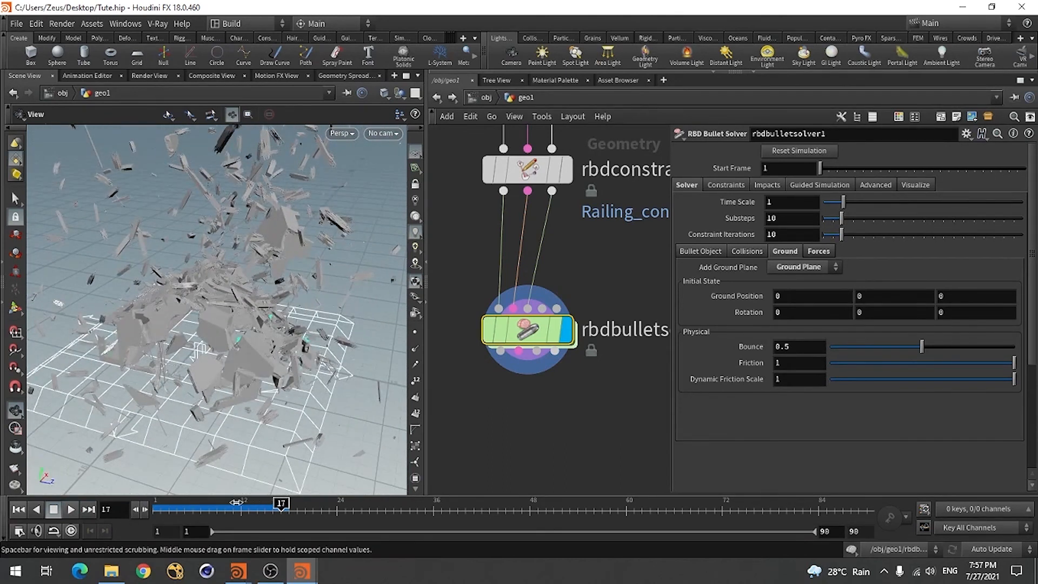
{"action": "left_click_drag", "start_coordinate": [224, 504], "coordinate": [187, 509]}
{"action": "left_click", "coordinate": [19, 508]}
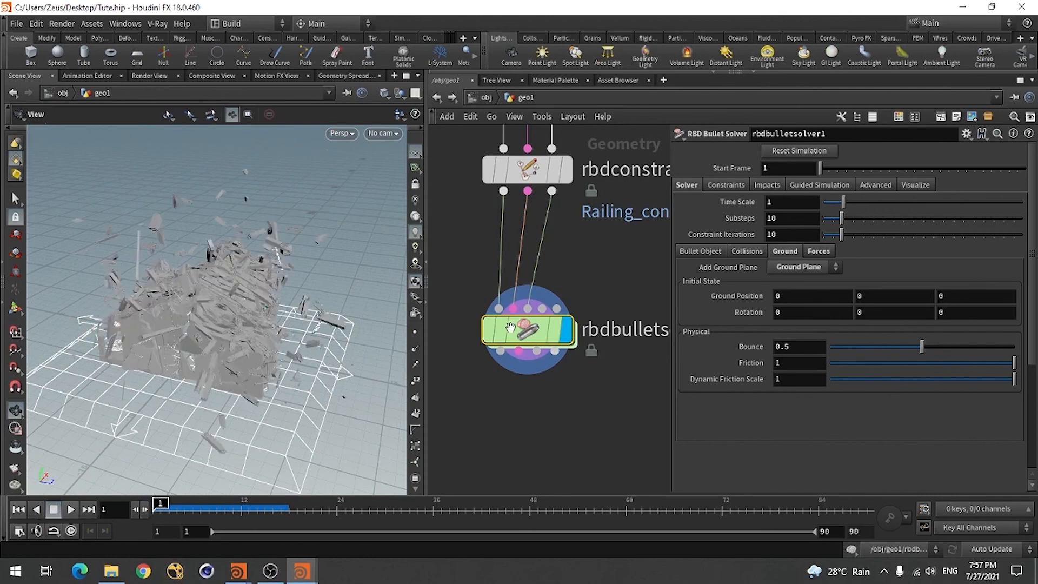
Set the POP Force's noise amplitude to 1000, return to the geo1 network and start playing the simulation
{"action": "double_click", "coordinate": [529, 334]}
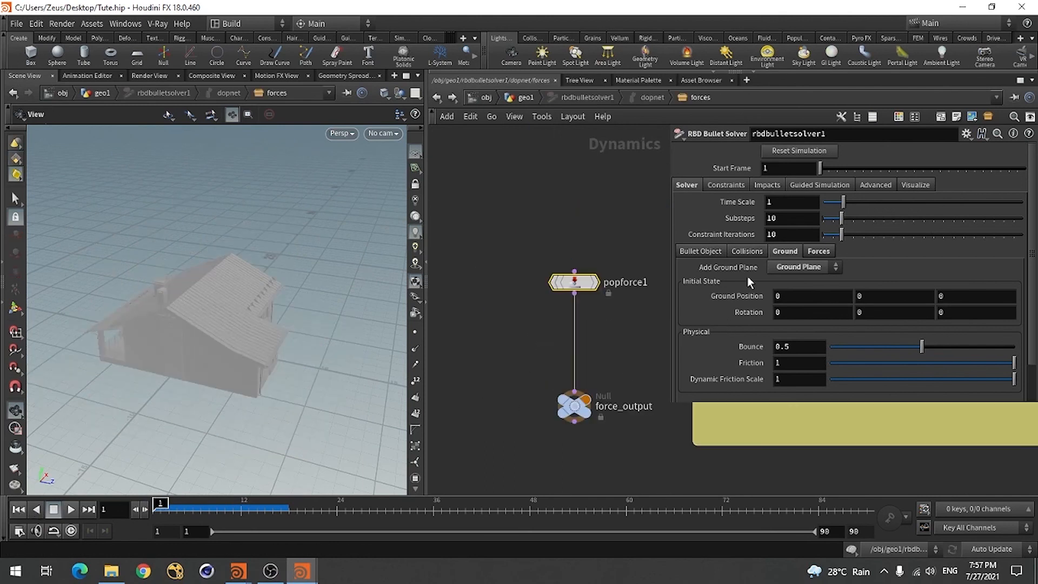
{"action": "left_click", "coordinate": [771, 262]}
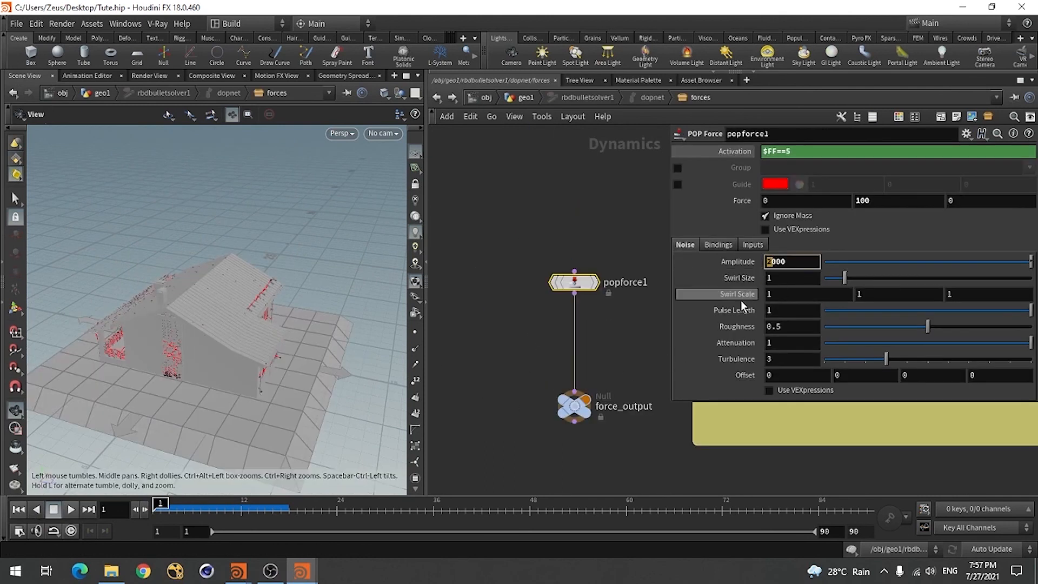
{"action": "type", "text": "1"}
{"action": "key", "text": "Return"}
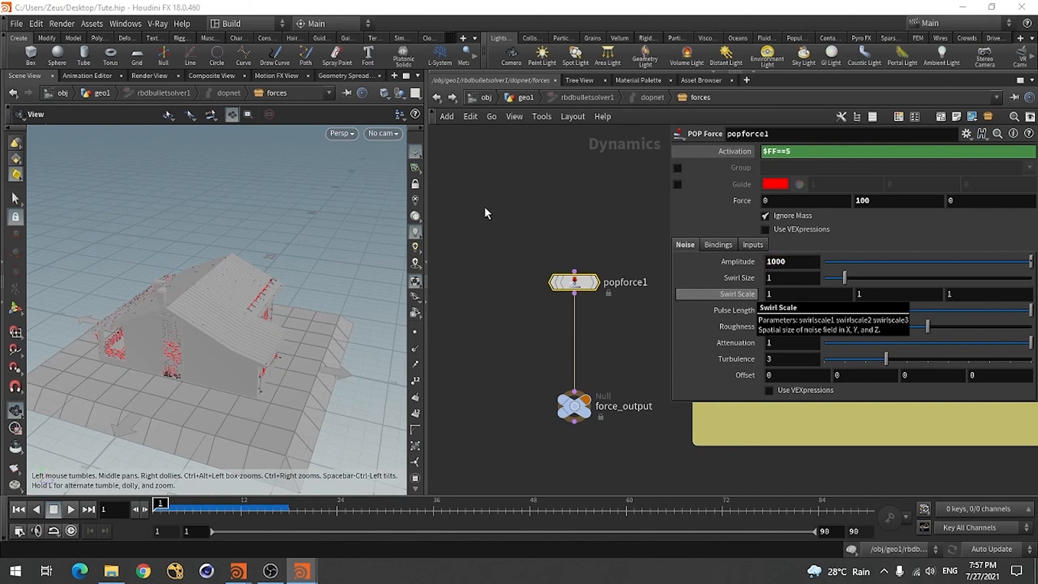
{"action": "left_click", "coordinate": [438, 102]}
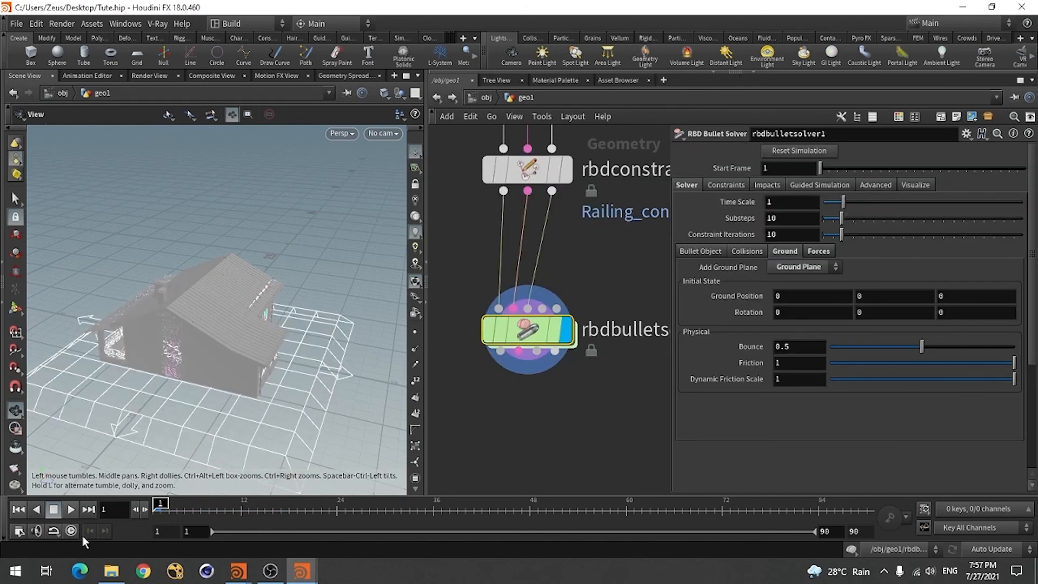
{"action": "left_click", "coordinate": [70, 510]}
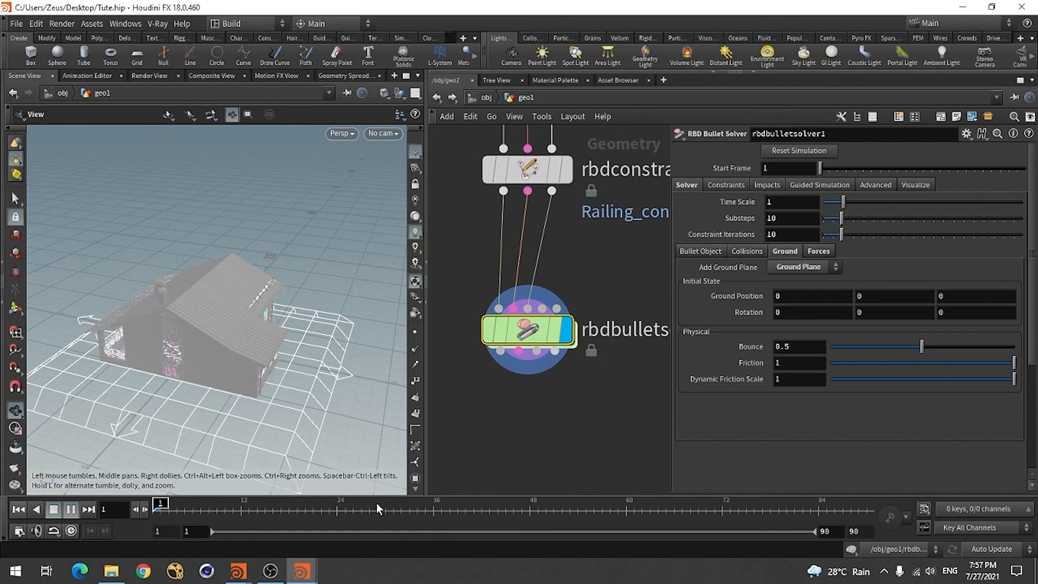